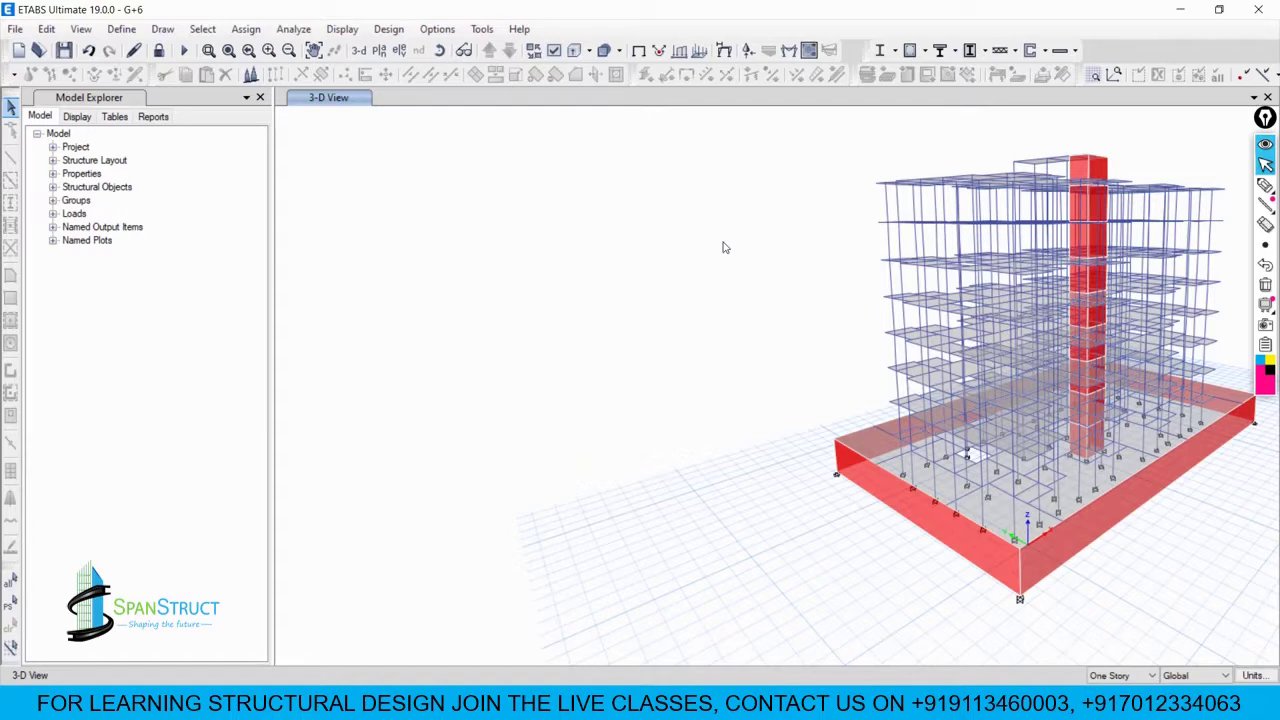
# Step: Sketch a long horizontal rectangle with the pen beside the 3-D building as the shear wall's plan section
pyautogui.hotkey('ctrl', 'shift', 'p')
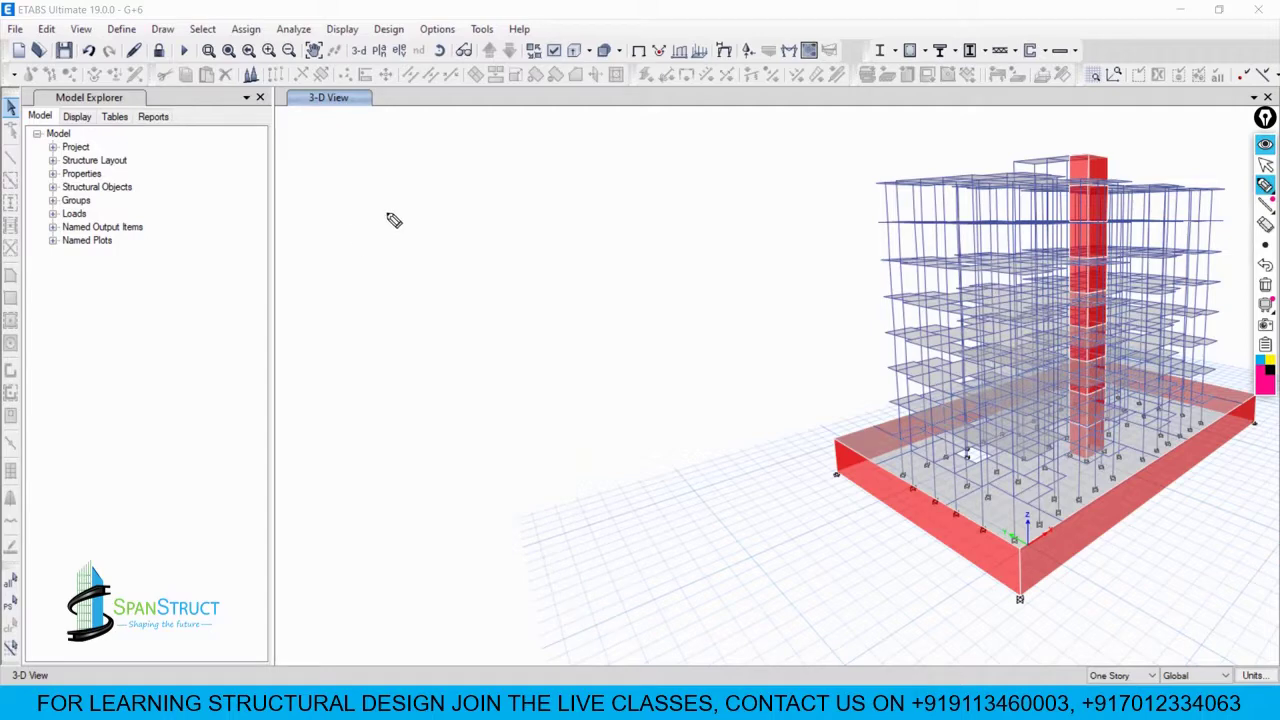
pyautogui.moveTo(343, 200); pyautogui.dragTo(820, 200)
pyautogui.moveTo(346, 200)
pyautogui.mouseDown()
pyautogui.moveTo(333, 208)
pyautogui.moveTo(334, 289)
pyautogui.moveTo(838, 309)
pyautogui.mouseUp()
pyautogui.moveTo(818, 210)
pyautogui.mouseDown()
pyautogui.moveTo(858, 200)
pyautogui.moveTo(858, 306)
pyautogui.moveTo(830, 308)
pyautogui.mouseUp()
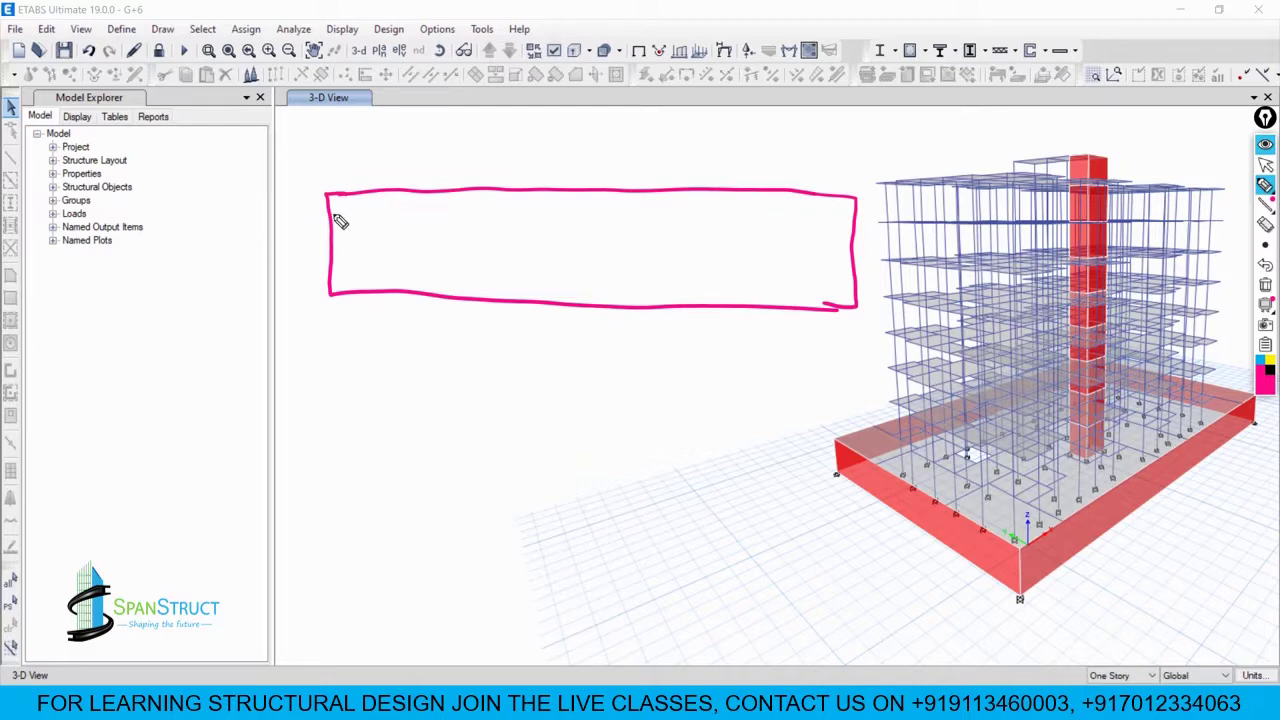
# Step: Sketch two reinforcement bars as small circles, one above the other, at each end of the wall section
pyautogui.moveTo(356, 209); pyautogui.dragTo(372, 214)
pyautogui.moveTo(368, 262)
pyautogui.mouseDown()
pyautogui.moveTo(363, 274)
pyautogui.moveTo(366, 262)
pyautogui.mouseUp()
pyautogui.moveTo(838, 218); pyautogui.dragTo(832, 216)
pyautogui.moveTo(822, 272)
pyautogui.mouseDown()
pyautogui.moveTo(829, 283)
pyautogui.moveTo(826, 272)
pyautogui.mouseUp()
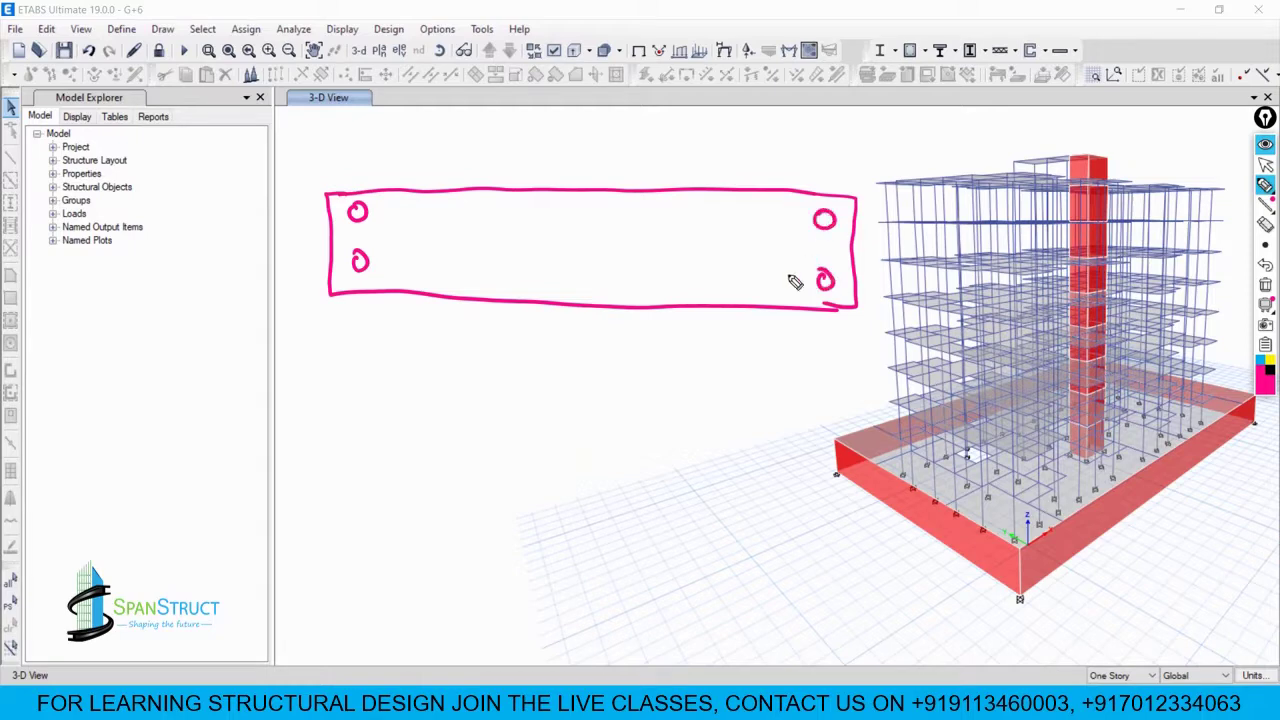
# Step: Add two more bars at each end of the wall section and enclose each four-bar group in a rectangular tie
pyautogui.moveTo(389, 214)
pyautogui.mouseDown()
pyautogui.moveTo(390, 228)
pyautogui.moveTo(392, 212)
pyautogui.mouseUp()
pyautogui.moveTo(400, 264); pyautogui.dragTo(409, 258)
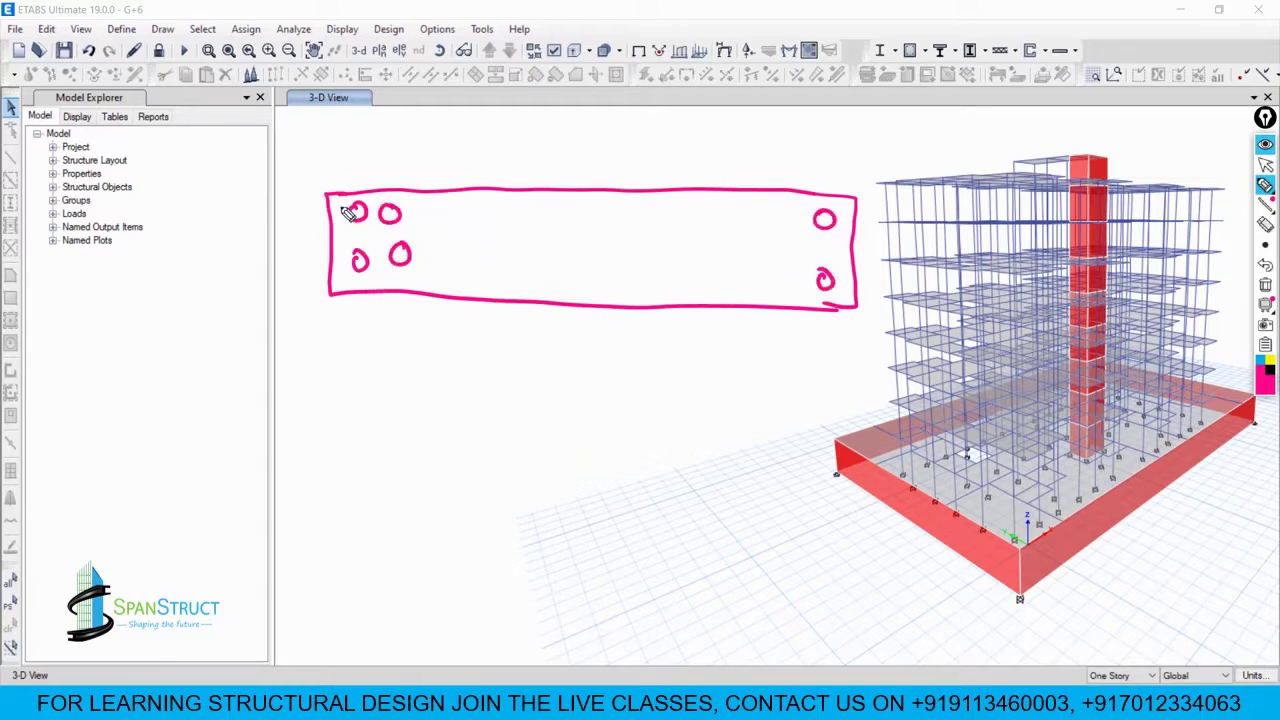
pyautogui.moveTo(341, 204)
pyautogui.mouseDown()
pyautogui.moveTo(345, 264)
pyautogui.moveTo(412, 260)
pyautogui.mouseUp()
pyautogui.moveTo(345, 200)
pyautogui.mouseDown()
pyautogui.moveTo(423, 243)
pyautogui.moveTo(417, 270)
pyautogui.mouseUp()
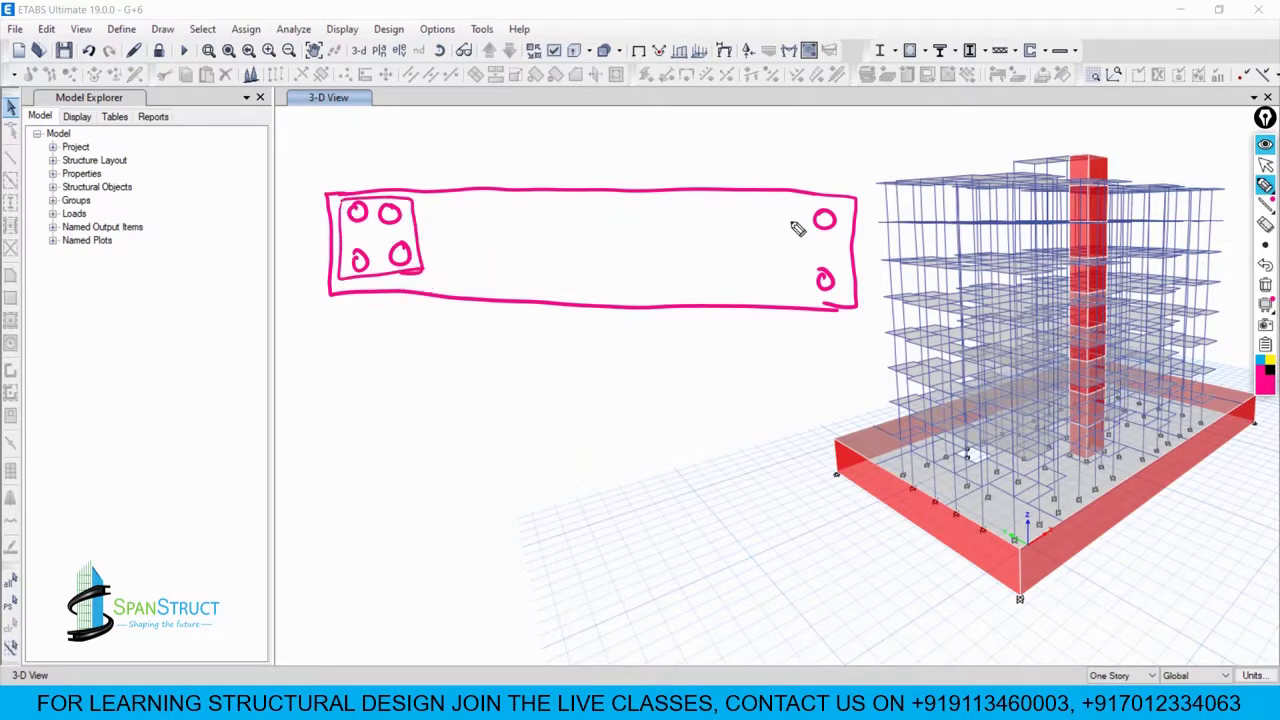
pyautogui.moveTo(794, 224)
pyautogui.mouseDown()
pyautogui.moveTo(780, 211)
pyautogui.moveTo(790, 221)
pyautogui.mouseUp()
pyautogui.moveTo(800, 264); pyautogui.dragTo(796, 266)
pyautogui.moveTo(770, 196)
pyautogui.mouseDown()
pyautogui.moveTo(766, 250)
pyautogui.moveTo(835, 284)
pyautogui.mouseUp()
pyautogui.moveTo(774, 205)
pyautogui.mouseDown()
pyautogui.moveTo(852, 262)
pyautogui.moveTo(842, 288)
pyautogui.mouseUp()
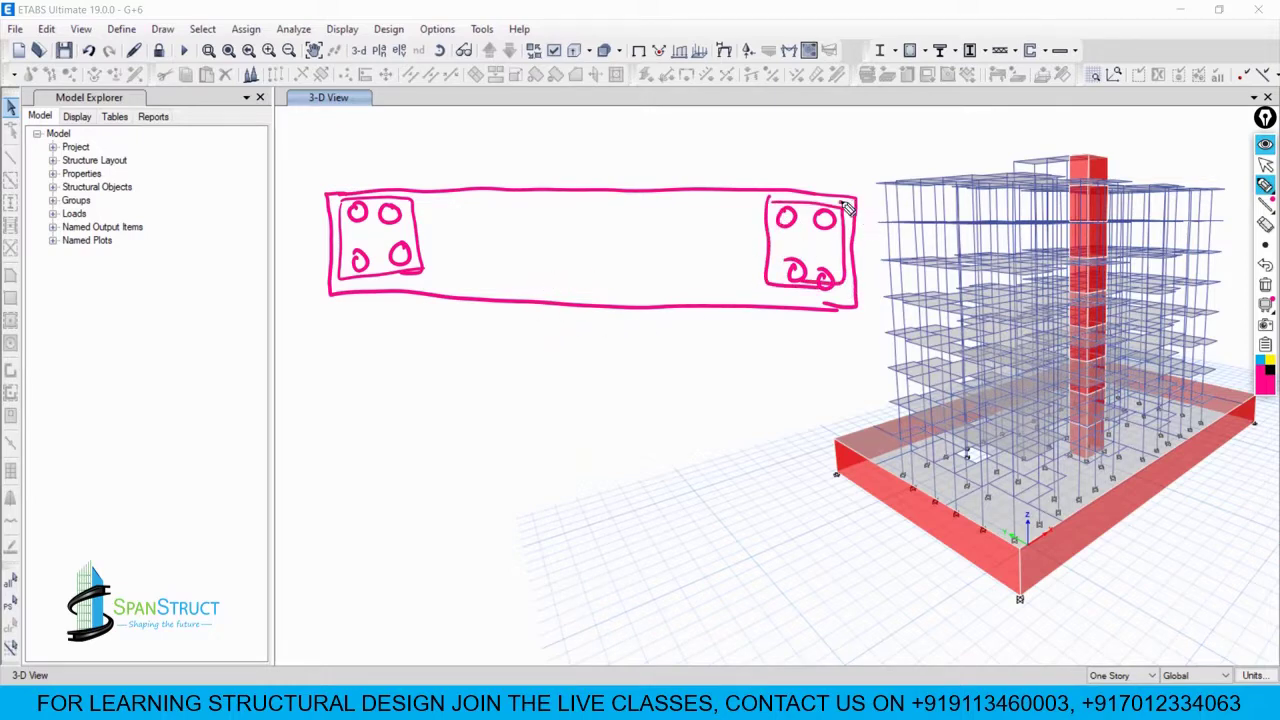
# Step: Draw a leader line from the wall section's right-hand bar group and label it "Boundary Element"
pyautogui.moveTo(840, 203); pyautogui.dragTo(895, 181)
pyautogui.moveTo(831, 186); pyautogui.dragTo(829, 201)
pyautogui.moveTo(880, 168)
pyautogui.mouseDown()
pyautogui.moveTo(1040, 140)
pyautogui.moveTo(1066, 158)
pyautogui.moveTo(1118, 128)
pyautogui.moveTo(1128, 142)
pyautogui.moveTo(1205, 138)
pyautogui.moveTo(1192, 136)
pyautogui.mouseUp()
# Step: Sketch two rows of four bars in the wall's web and enclose them in a long rectangular tie
pyautogui.moveTo(450, 205); pyautogui.dragTo(457, 212)
pyautogui.moveTo(536, 208); pyautogui.dragTo(545, 212)
pyautogui.moveTo(620, 216); pyautogui.dragTo(692, 214)
pyautogui.moveTo(472, 250); pyautogui.dragTo(690, 266)
pyautogui.moveTo(428, 202)
pyautogui.mouseDown()
pyautogui.moveTo(716, 213)
pyautogui.moveTo(762, 278)
pyautogui.mouseUp()
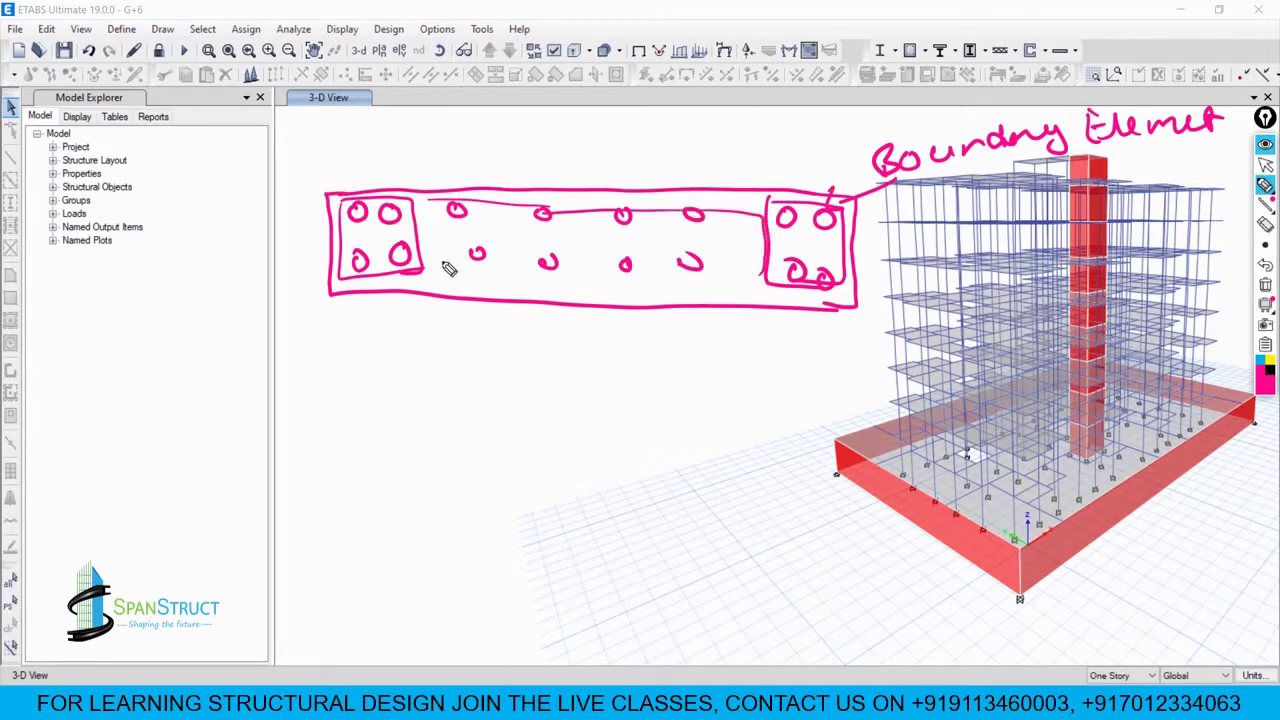
pyautogui.moveTo(448, 208)
pyautogui.mouseDown()
pyautogui.moveTo(433, 256)
pyautogui.moveTo(651, 277)
pyautogui.moveTo(768, 272)
pyautogui.mouseUp()
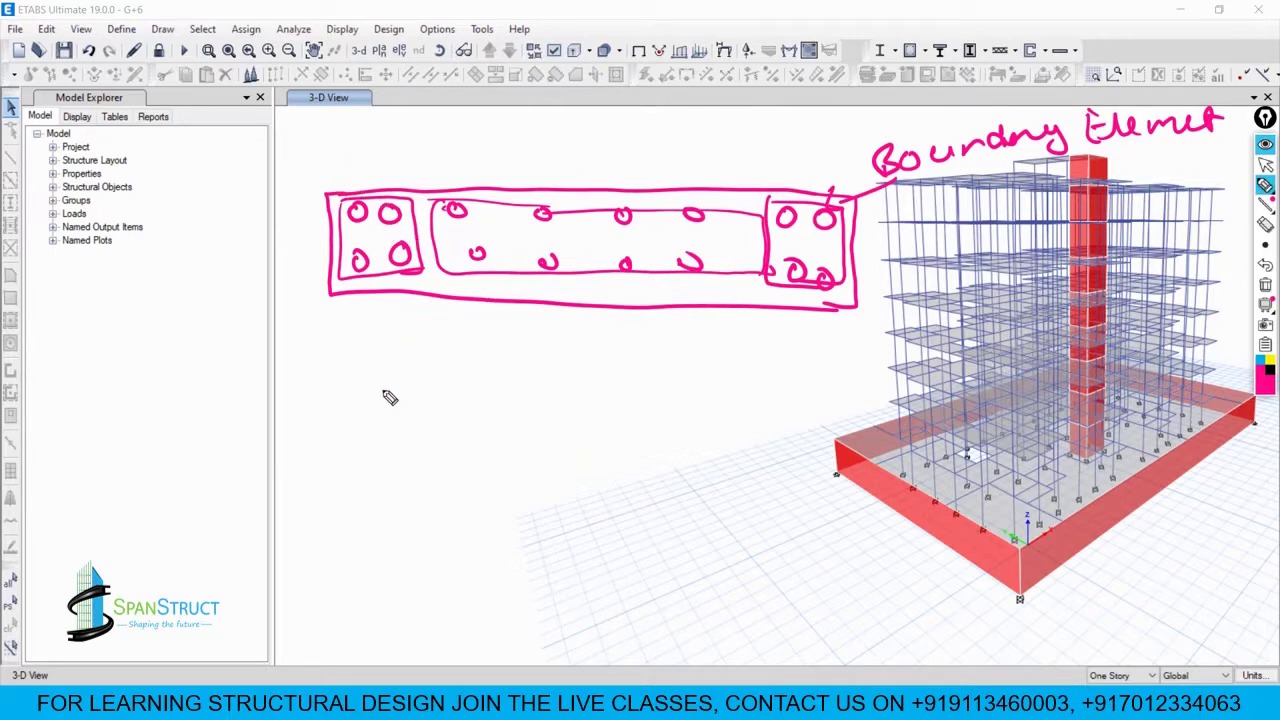
# Step: Sketch a second wall section with thickened ends below the first, circle both ends and add an arrow beside it
pyautogui.moveTo(342, 412); pyautogui.dragTo(833, 408)
pyautogui.moveTo(341, 412)
pyautogui.mouseDown()
pyautogui.moveTo(341, 368)
pyautogui.moveTo(294, 366)
pyautogui.moveTo(258, 434)
pyautogui.moveTo(262, 497)
pyautogui.moveTo(340, 466)
pyautogui.moveTo(474, 451)
pyautogui.moveTo(845, 468)
pyautogui.mouseUp()
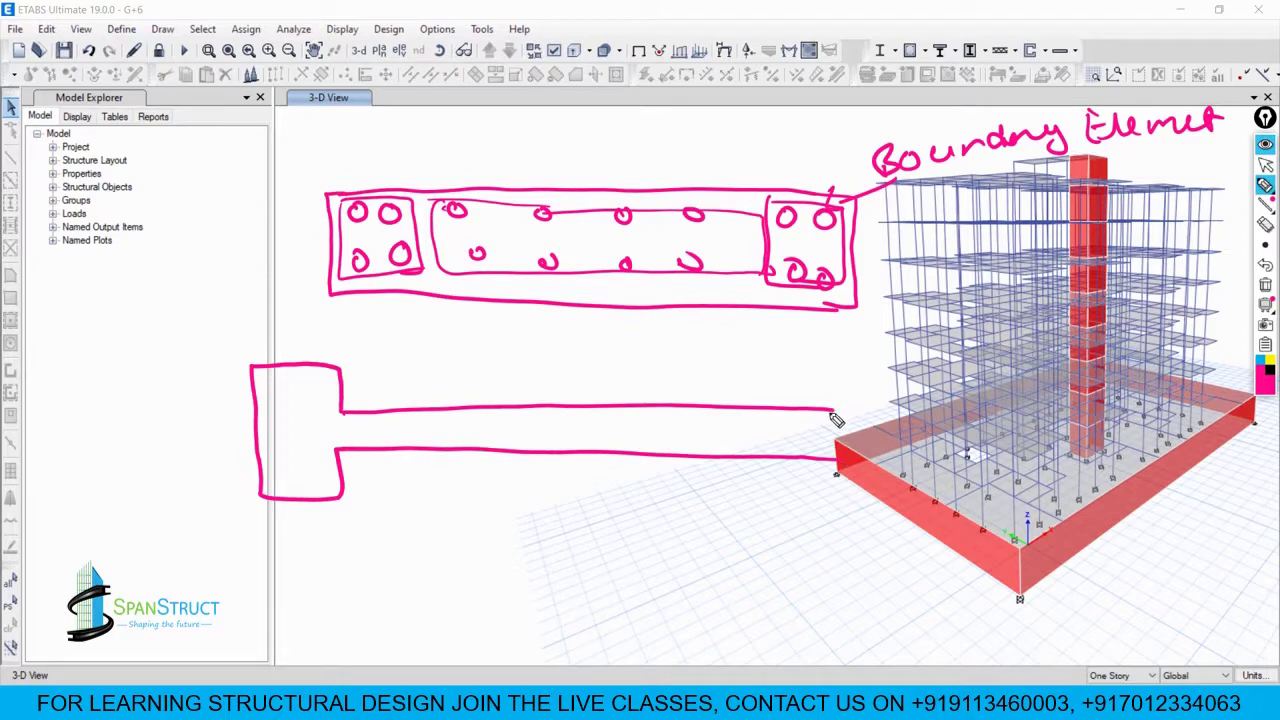
pyautogui.moveTo(834, 410)
pyautogui.mouseDown()
pyautogui.moveTo(836, 368)
pyautogui.moveTo(890, 367)
pyautogui.moveTo(887, 500)
pyautogui.moveTo(837, 494)
pyautogui.moveTo(835, 466)
pyautogui.mouseUp()
pyautogui.moveTo(292, 328)
pyautogui.mouseDown()
pyautogui.moveTo(397, 373)
pyautogui.moveTo(240, 370)
pyautogui.mouseUp()
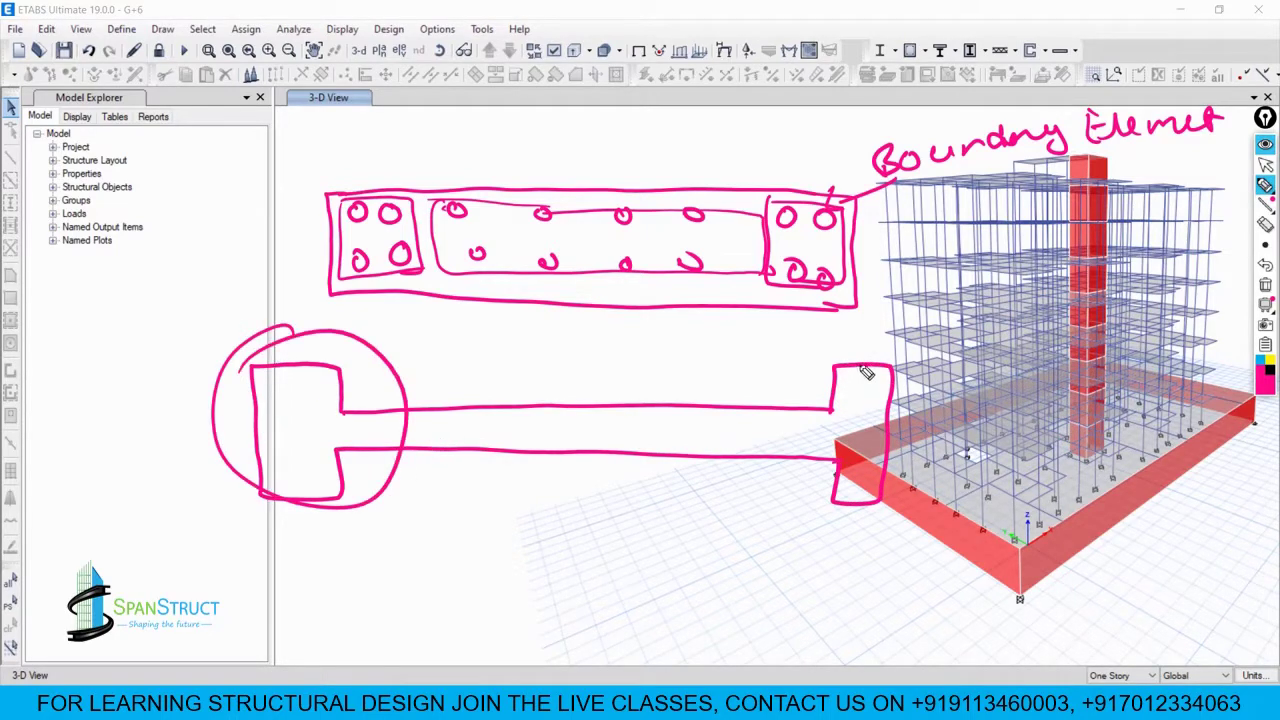
pyautogui.moveTo(866, 345)
pyautogui.mouseDown()
pyautogui.moveTo(935, 410)
pyautogui.moveTo(850, 343)
pyautogui.mouseUp()
pyautogui.moveTo(940, 362); pyautogui.dragTo(968, 356)
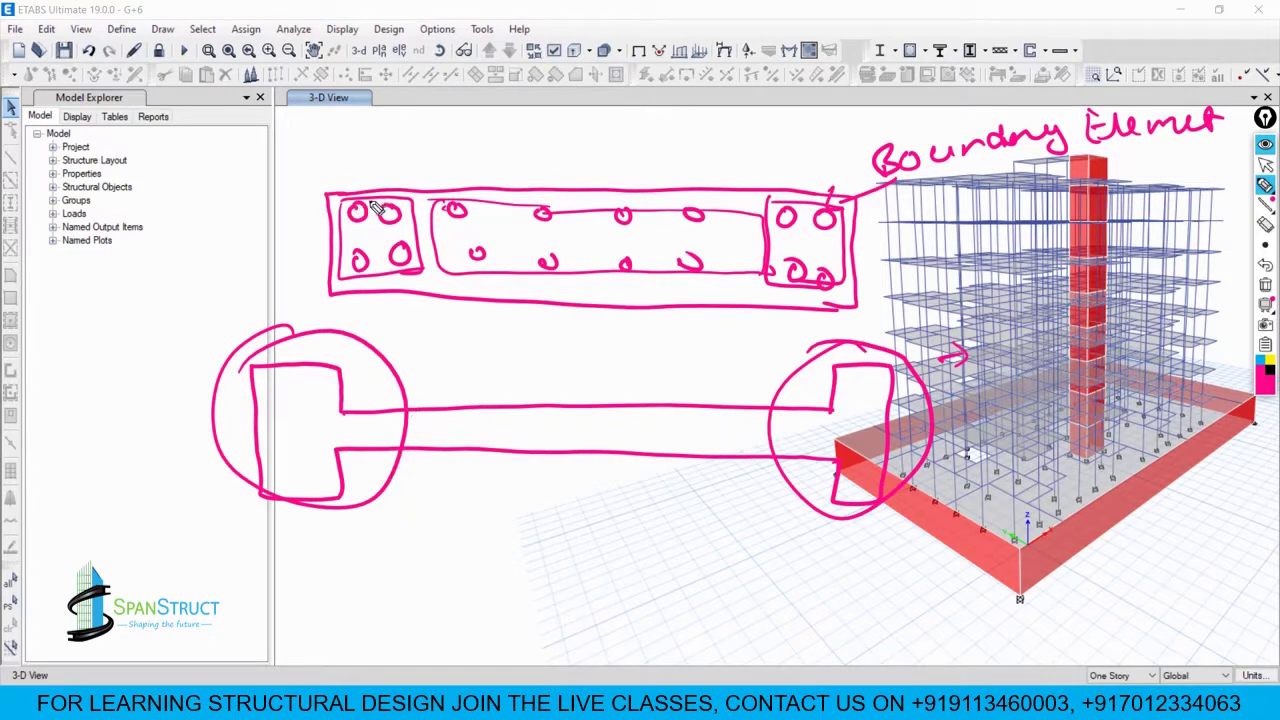
# Step: Circle both end bar groups of the upper wall section and mark their lengths with double-headed arrows above
pyautogui.moveTo(385, 195)
pyautogui.mouseDown()
pyautogui.moveTo(328, 235)
pyautogui.moveTo(400, 188)
pyautogui.mouseUp()
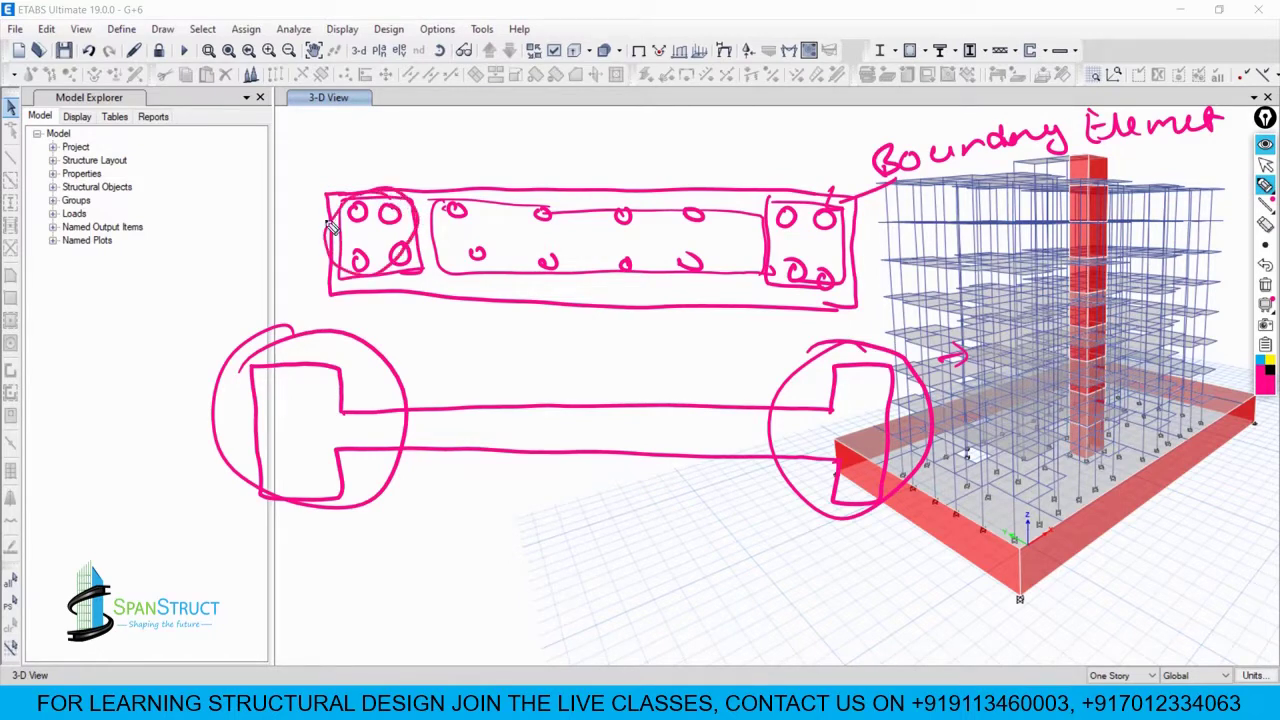
pyautogui.moveTo(848, 205)
pyautogui.mouseDown()
pyautogui.moveTo(785, 282)
pyautogui.moveTo(855, 200)
pyautogui.mouseUp()
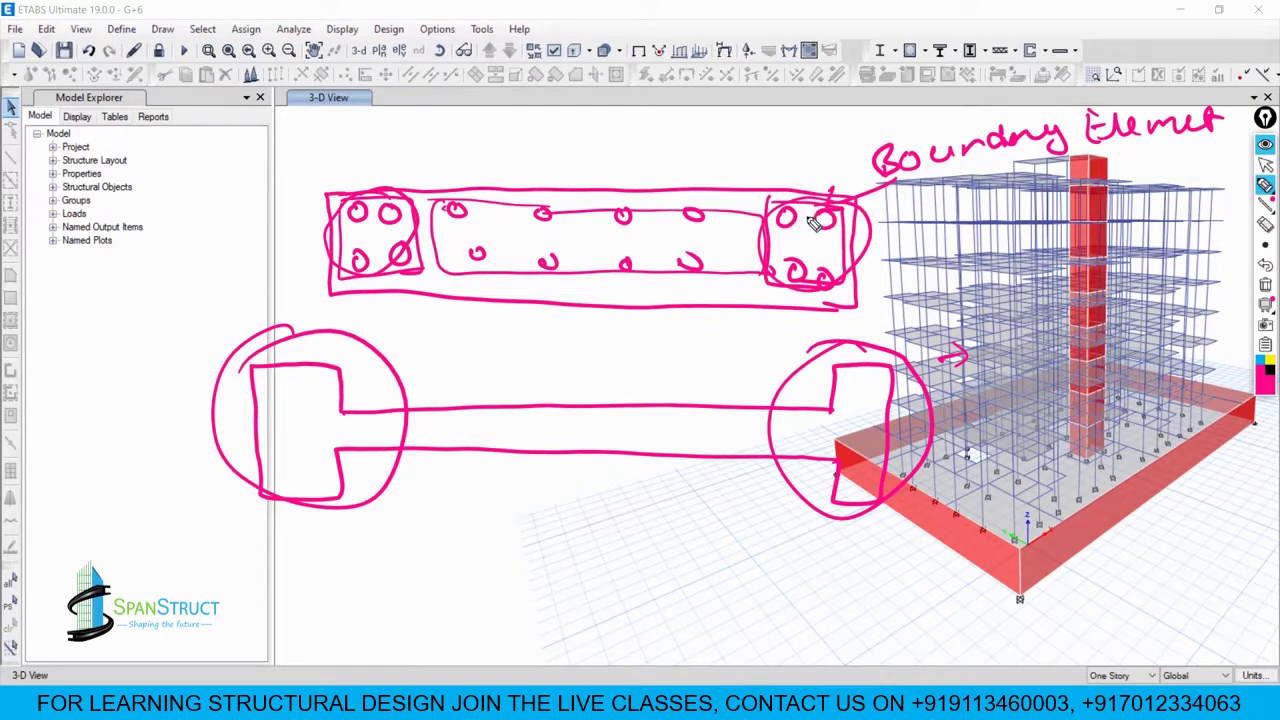
pyautogui.moveTo(770, 165)
pyautogui.mouseDown()
pyautogui.moveTo(762, 177)
pyautogui.moveTo(845, 176)
pyautogui.moveTo(832, 186)
pyautogui.mouseUp()
pyautogui.moveTo(338, 172)
pyautogui.mouseDown()
pyautogui.moveTo(340, 190)
pyautogui.moveTo(408, 178)
pyautogui.mouseUp()
pyautogui.moveTo(398, 163); pyautogui.dragTo(402, 186)
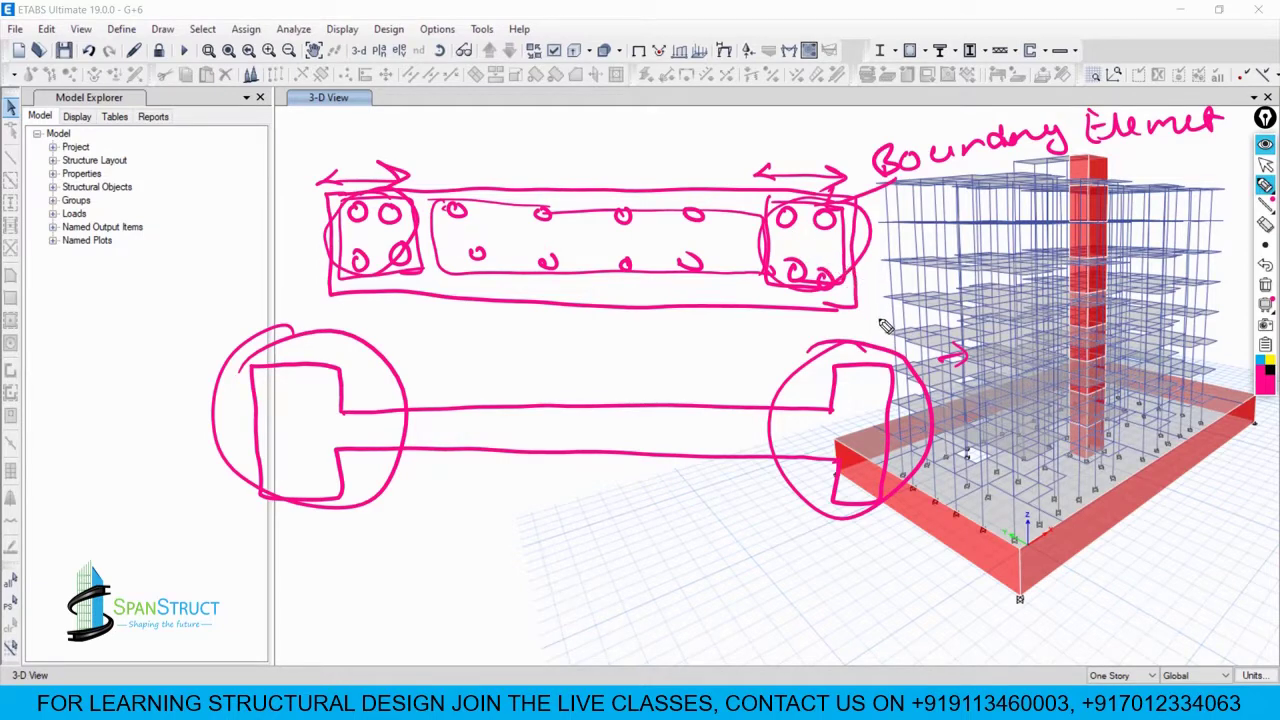
# Step: Clear all pen sketches and write the underlined heading "Why Boundry Elements are required" beside the building
pyautogui.click(1265, 285)
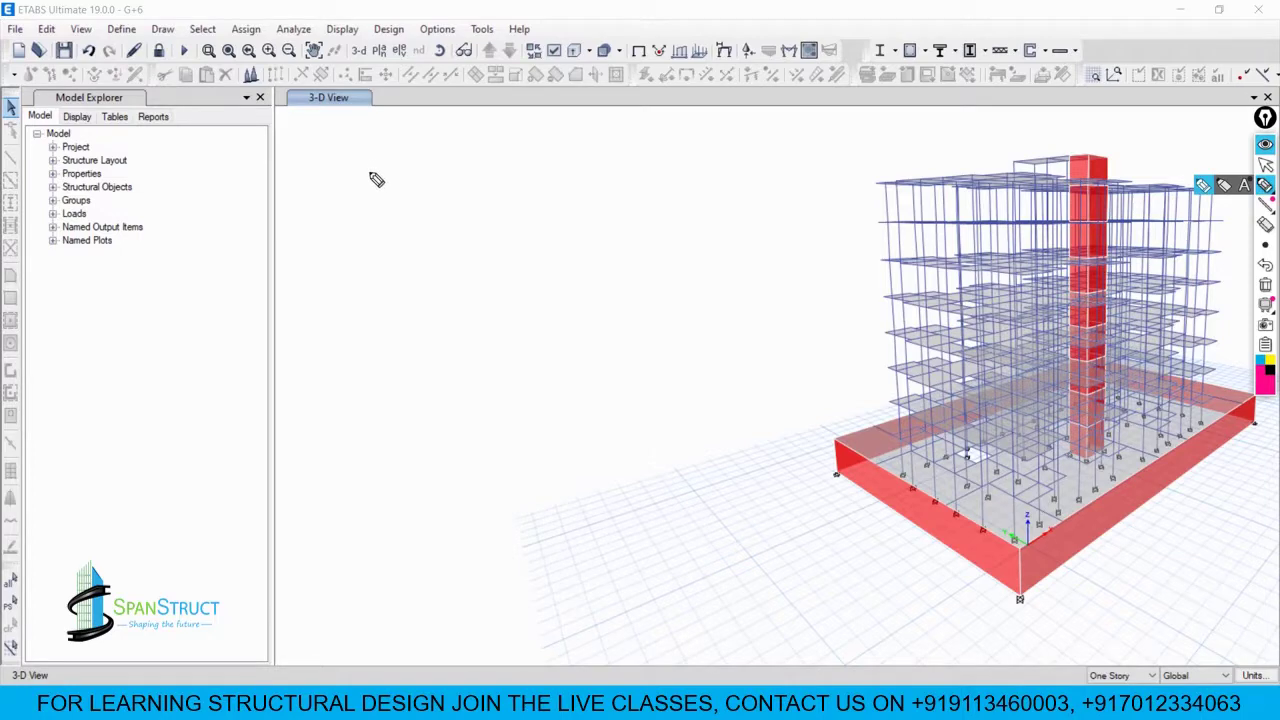
pyautogui.moveTo(360, 150)
pyautogui.mouseDown()
pyautogui.moveTo(455, 170)
pyautogui.moveTo(472, 190)
pyautogui.moveTo(523, 162)
pyautogui.moveTo(797, 166)
pyautogui.moveTo(775, 167)
pyautogui.moveTo(912, 158)
pyautogui.moveTo(971, 131)
pyautogui.moveTo(990, 150)
pyautogui.mouseUp()
pyautogui.moveTo(455, 222)
pyautogui.mouseDown()
pyautogui.moveTo(512, 232)
pyautogui.moveTo(733, 220)
pyautogui.moveTo(814, 240)
pyautogui.mouseUp()
pyautogui.moveTo(386, 263); pyautogui.dragTo(920, 233)
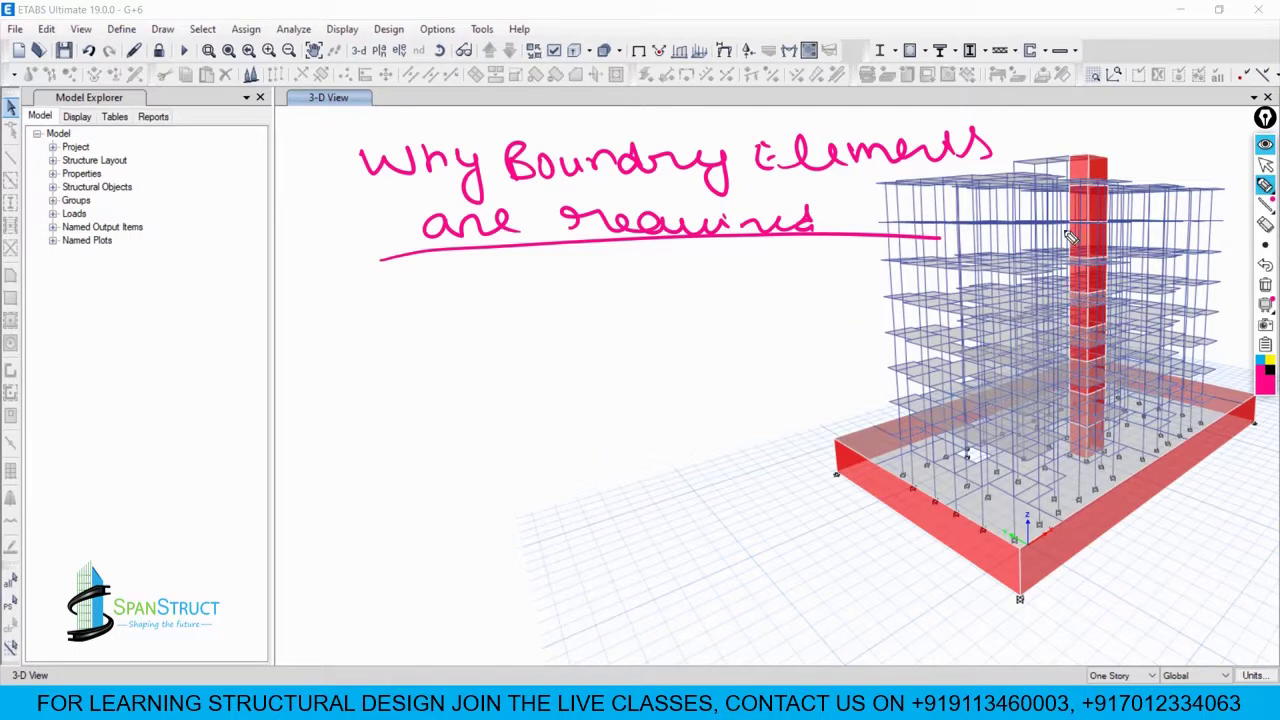
# Step: Sketch a series of lateral load strokes against the left side of the building, from its base to its upper storeys
pyautogui.moveTo(809, 331)
pyautogui.mouseDown()
pyautogui.moveTo(893, 314)
pyautogui.moveTo(893, 334)
pyautogui.mouseUp()
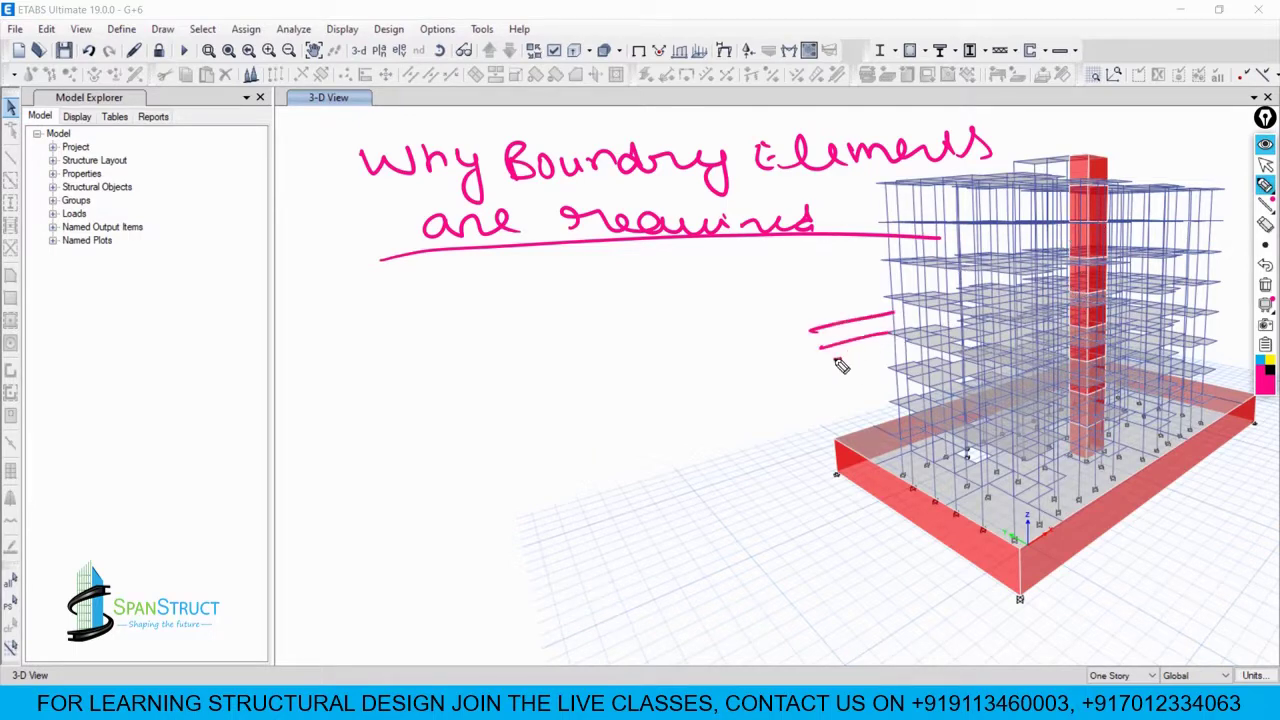
pyautogui.moveTo(832, 361); pyautogui.dragTo(895, 350)
pyautogui.moveTo(843, 374); pyautogui.dragTo(897, 362)
pyautogui.moveTo(828, 410); pyautogui.dragTo(914, 396)
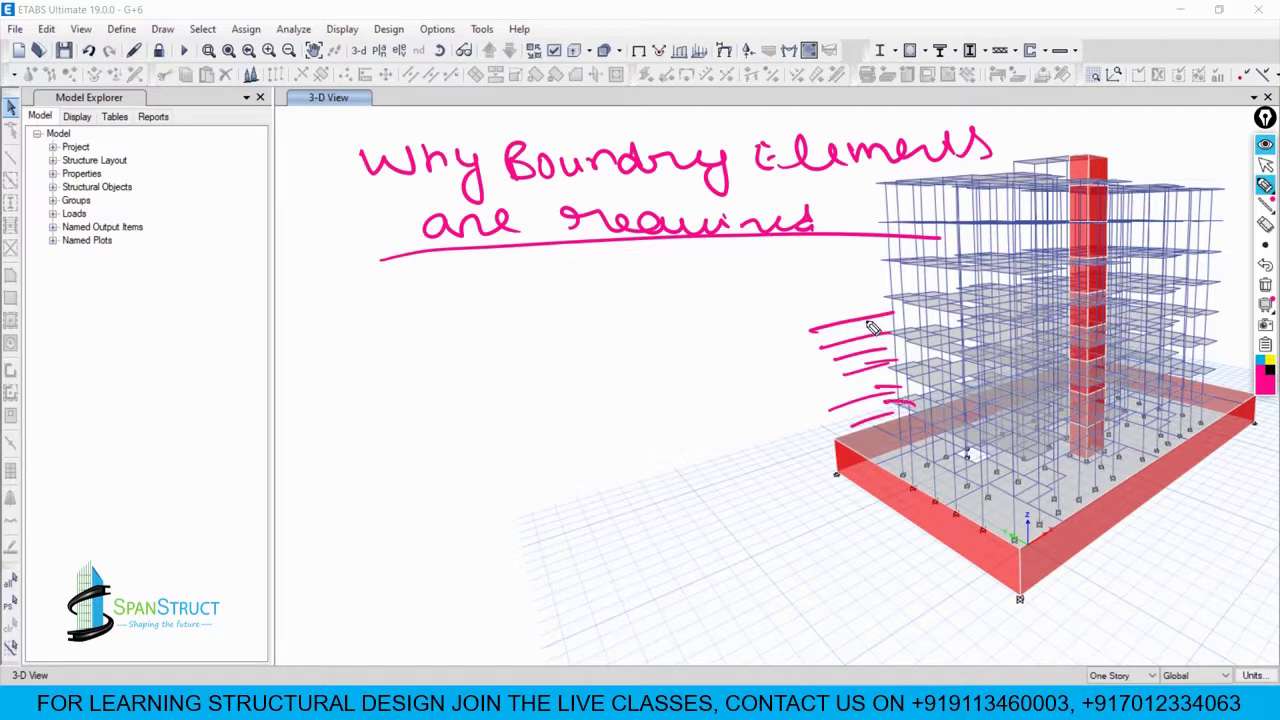
pyautogui.moveTo(866, 334); pyautogui.dragTo(896, 320)
pyautogui.moveTo(852, 312)
pyautogui.mouseDown()
pyautogui.moveTo(900, 296)
pyautogui.moveTo(902, 270)
pyautogui.mouseUp()
pyautogui.moveTo(866, 264)
pyautogui.mouseDown()
pyautogui.moveTo(904, 256)
pyautogui.moveTo(914, 210)
pyautogui.mouseUp()
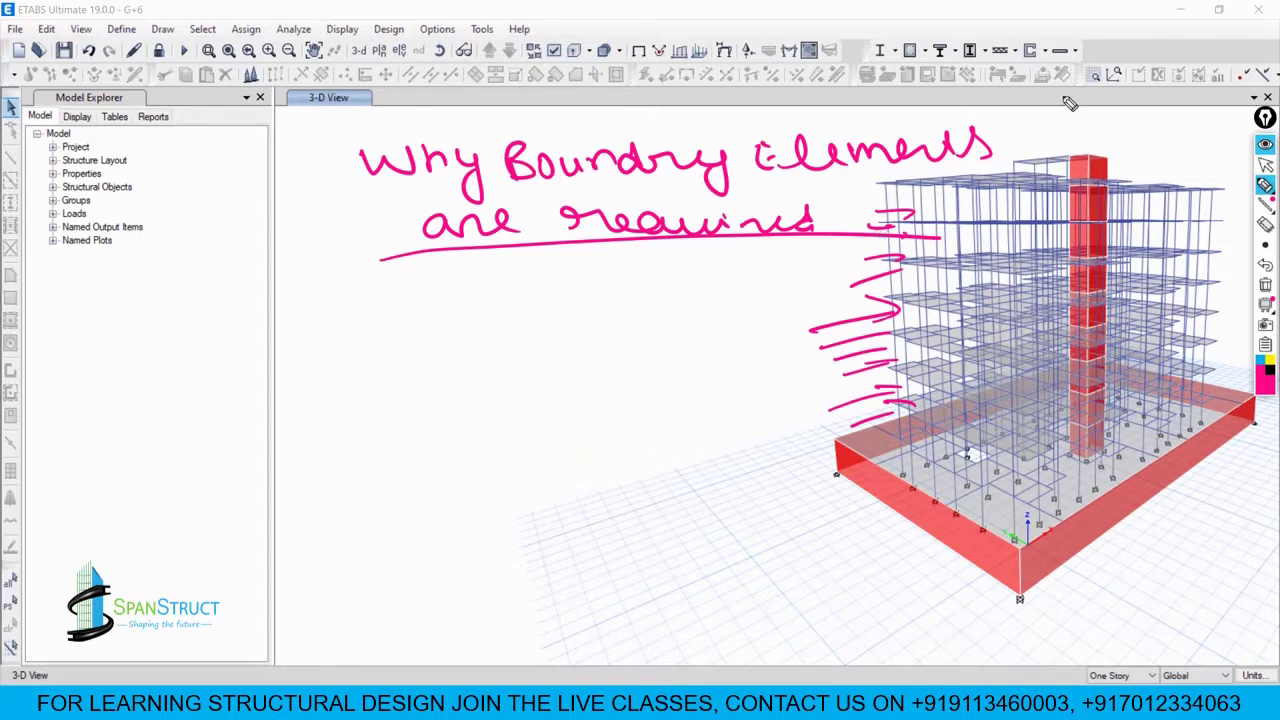
# Step: Switch to the IS 13920 - 2016 PDF in the browser and go to clause 10.4 Boundary Elements under 10 Special Shear Walls
pyautogui.click(1265, 165)
pyautogui.hotkey('alt', 'Tab')
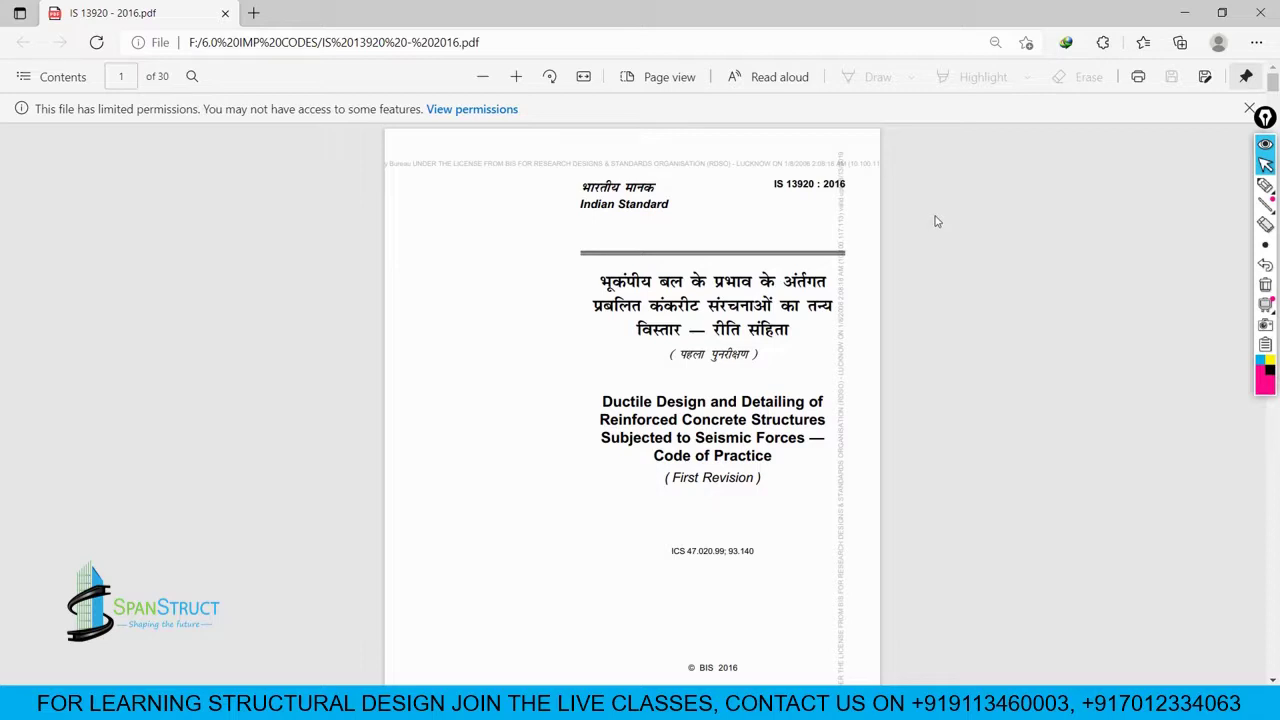
pyautogui.click(33, 78)
pyautogui.scroll(-3, 110, 509)
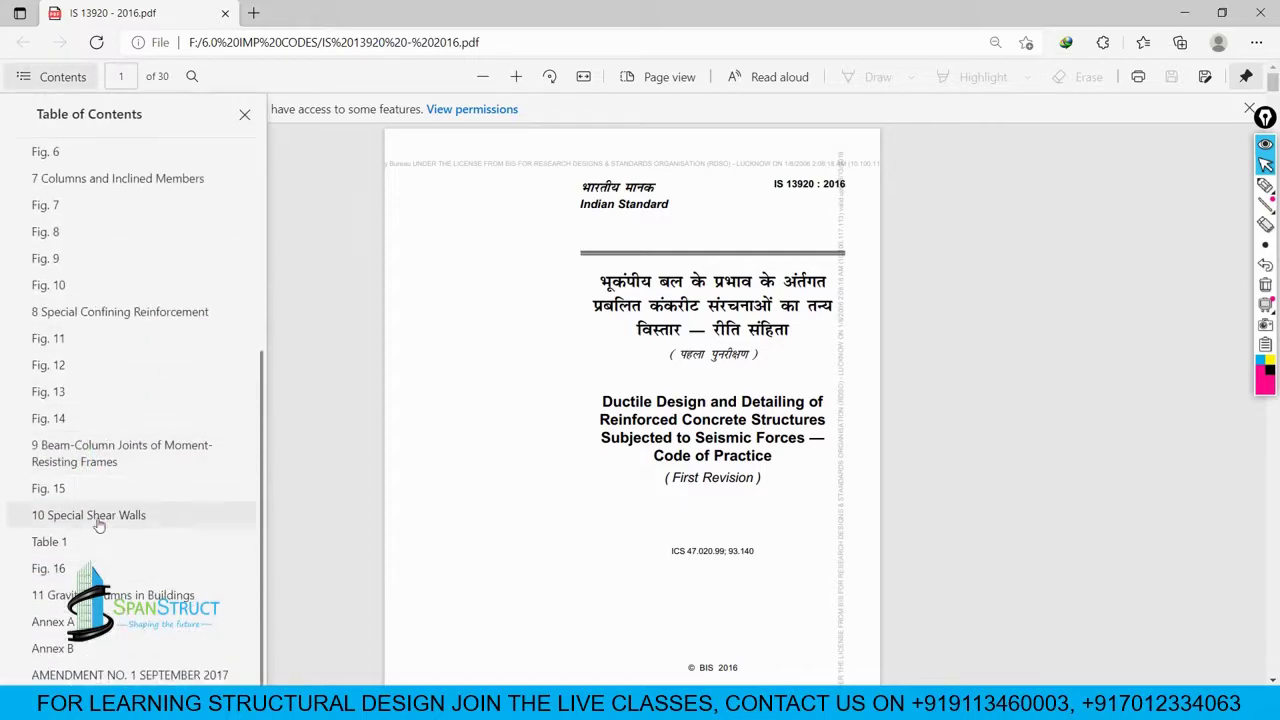
pyautogui.click(114, 516)
pyautogui.scroll(-8, 463, 453)
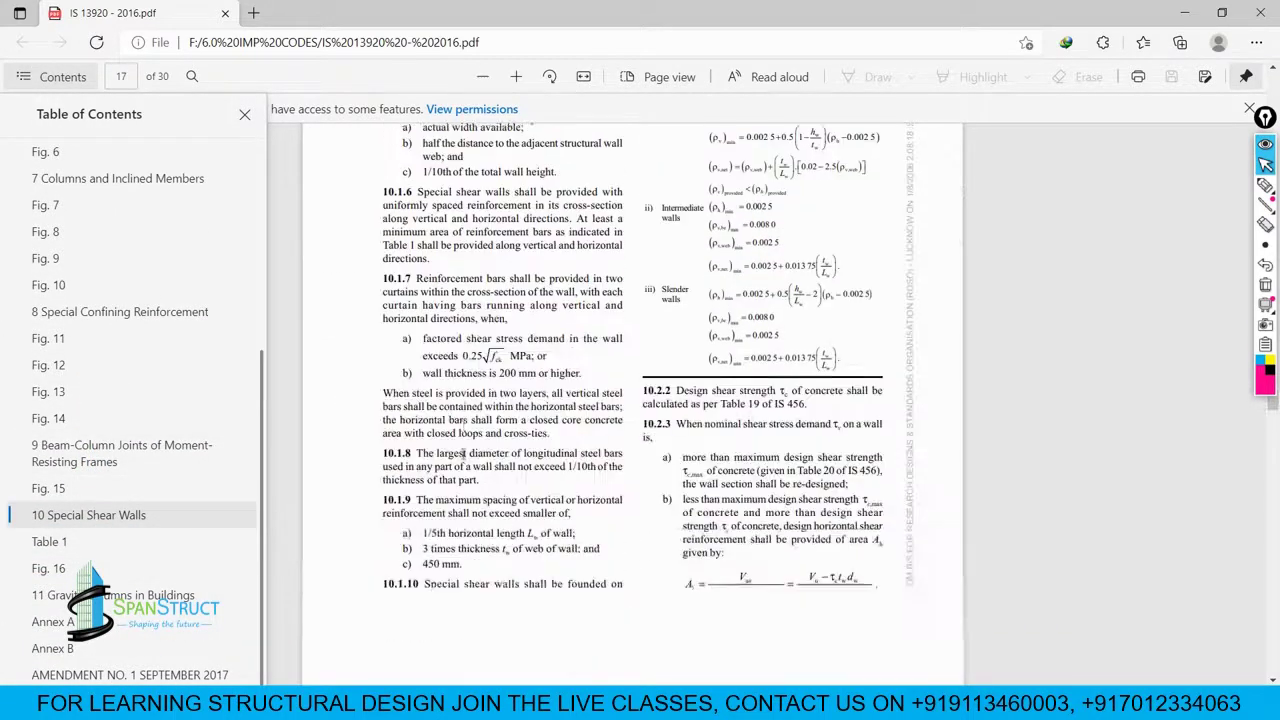
pyautogui.scroll(-10, 463, 453)
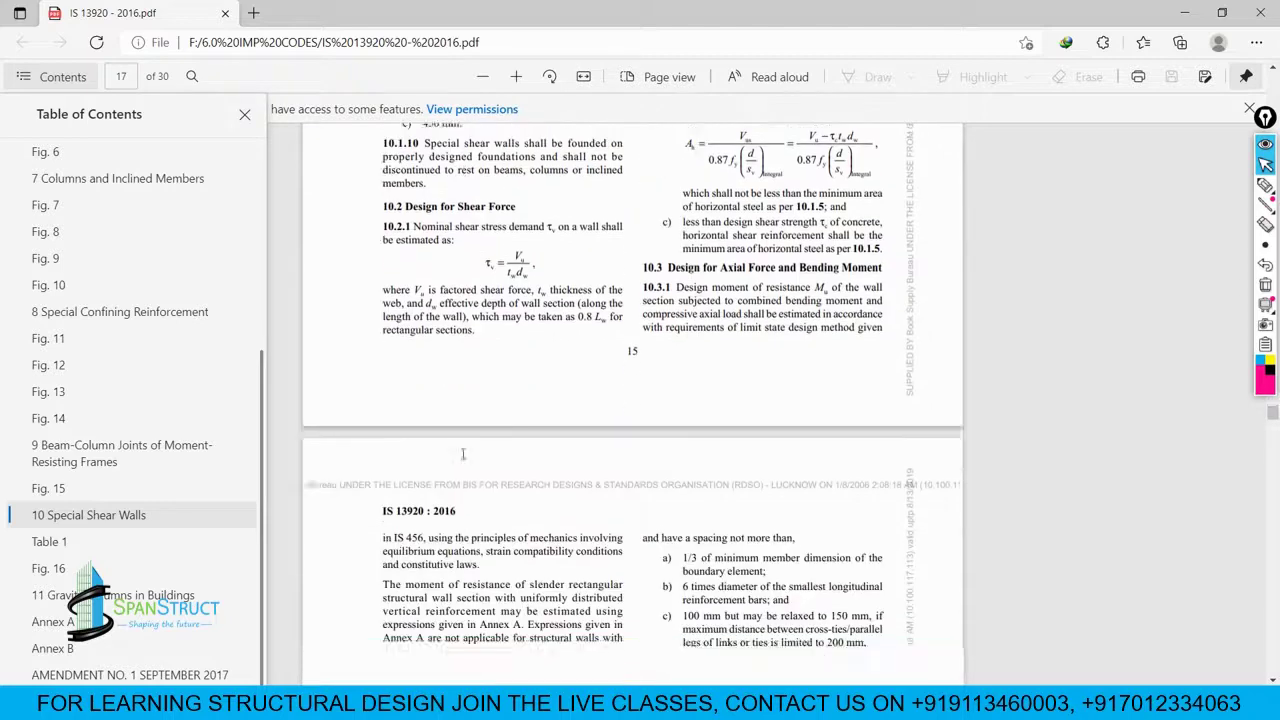
pyautogui.scroll(-6, 463, 453)
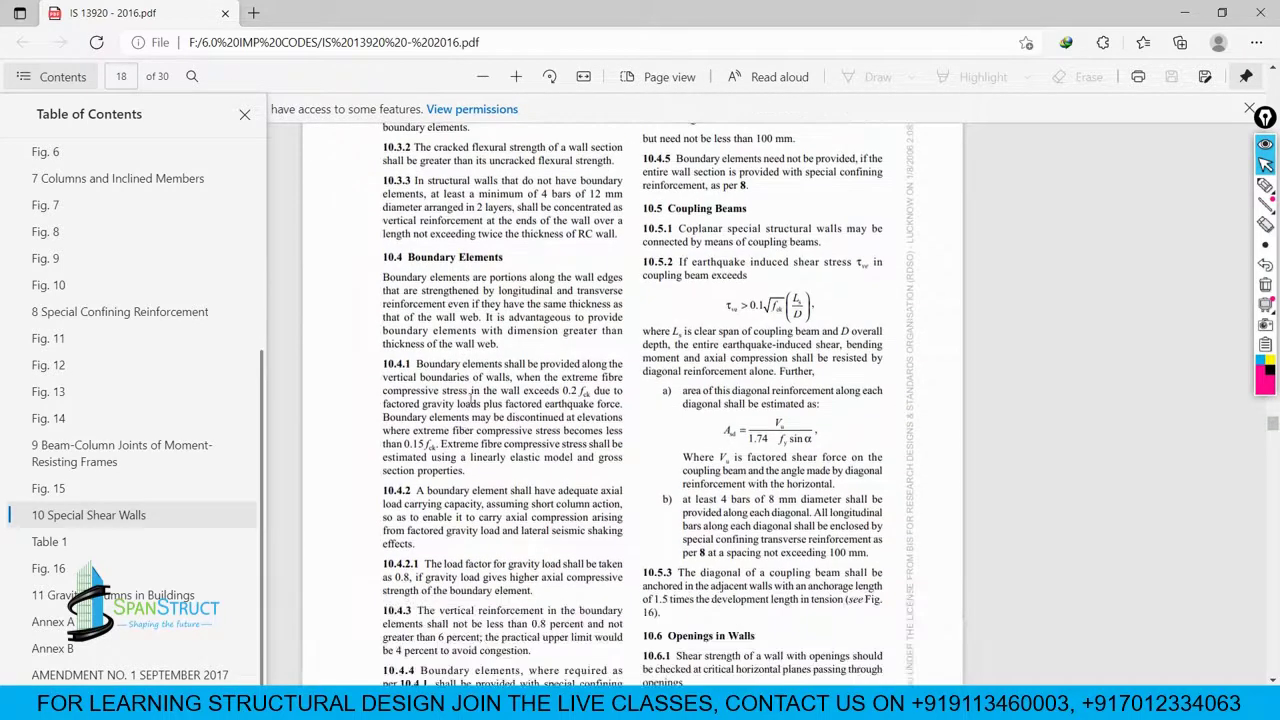
# Step: Hide the table of contents, enlarge the page and select the clause number 10.4 in the Boundary Elements heading
pyautogui.click(244, 115)
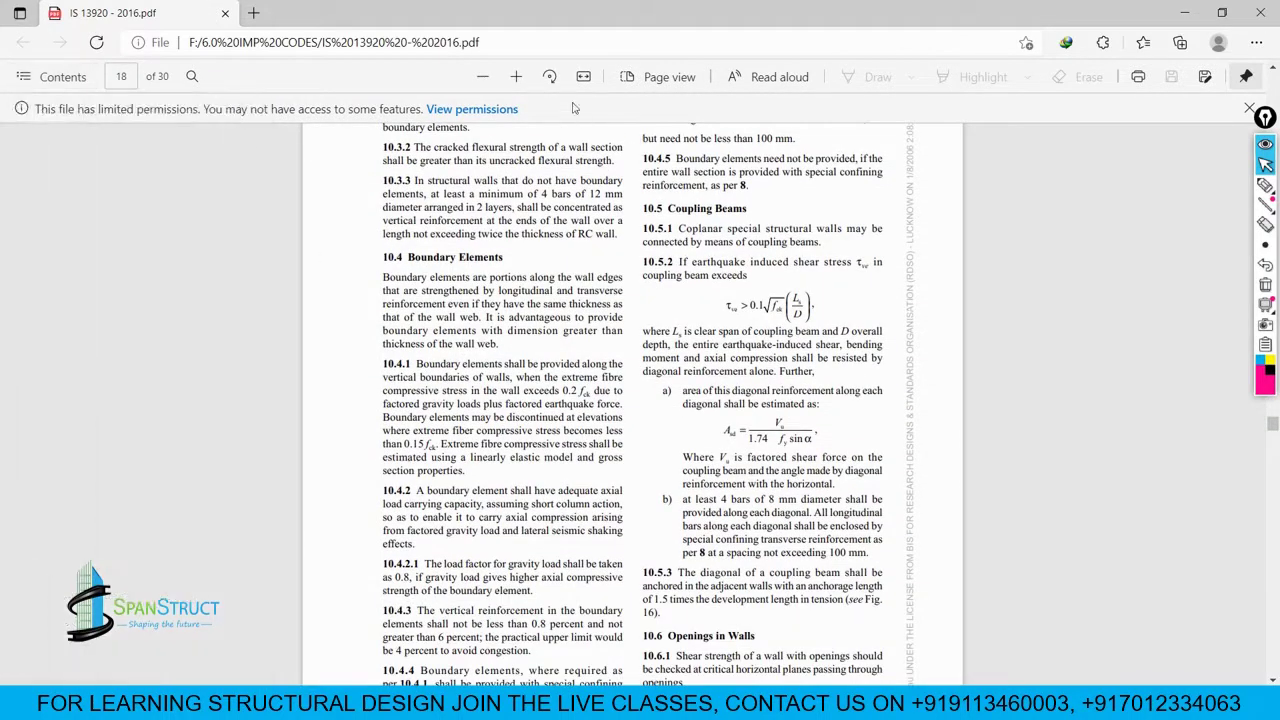
pyautogui.click(516, 77)
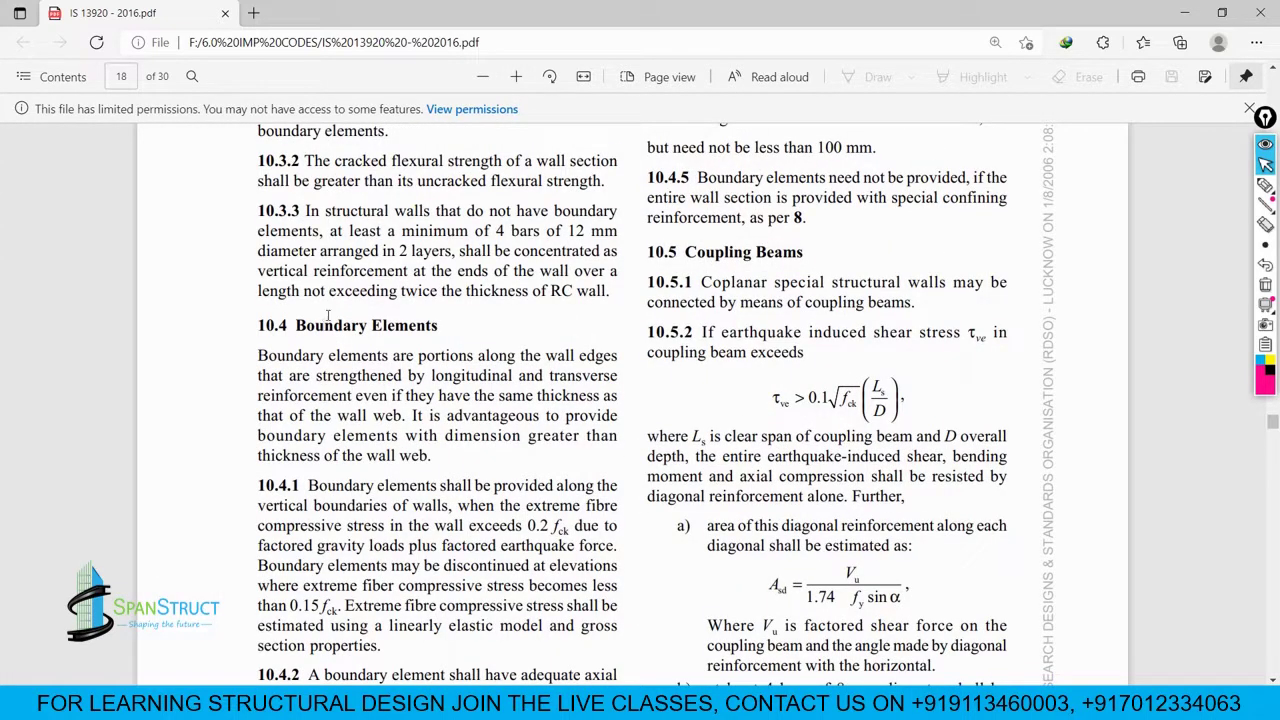
pyautogui.scroll(-3, 330, 313)
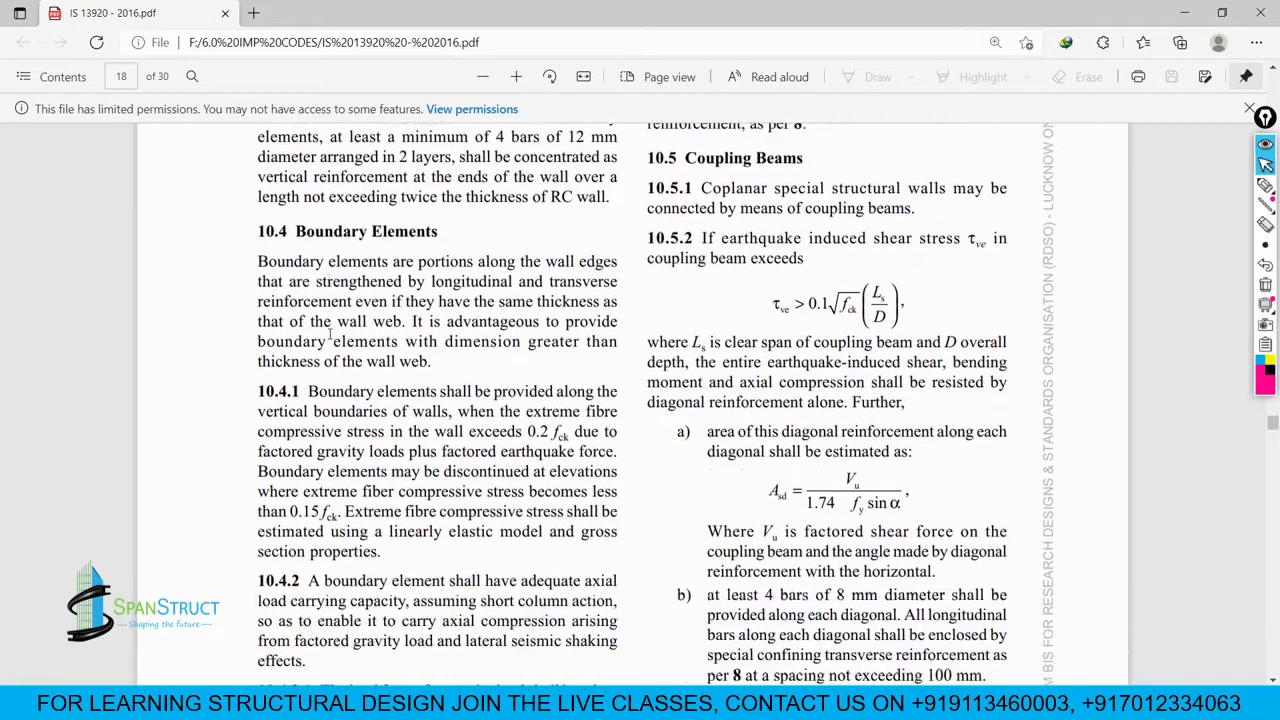
pyautogui.scroll(1, 295, 350)
pyautogui.doubleClick(268, 233)
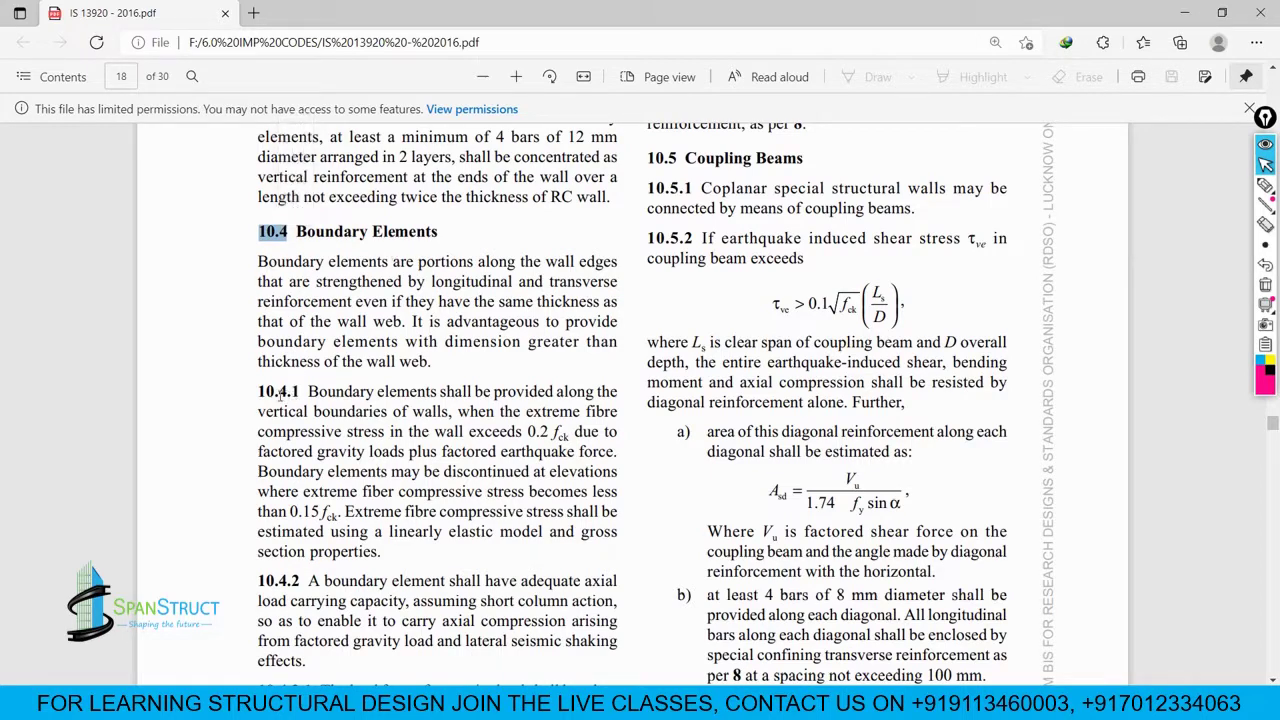
# Step: Look through the boundary element clauses and circle the 0.2 fck stress limit in clause 10.4.1 with the pen
pyautogui.scroll(-2, 283, 400)
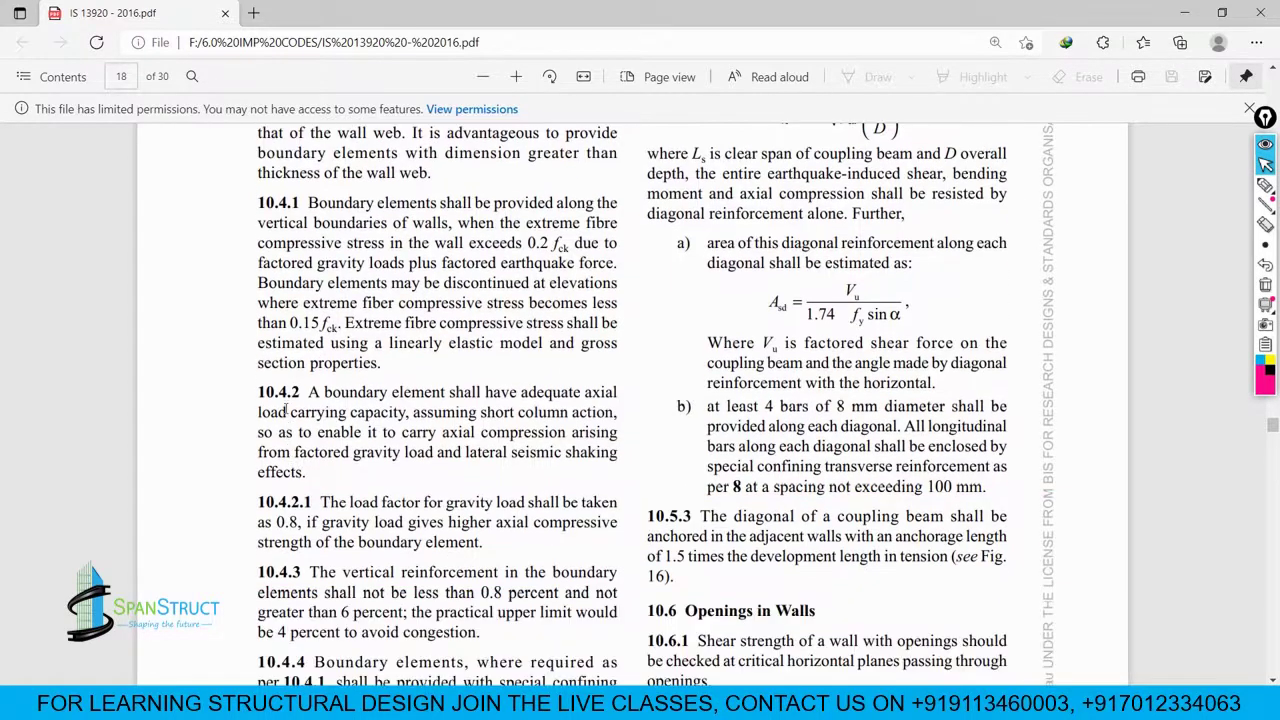
pyautogui.scroll(-1, 300, 488)
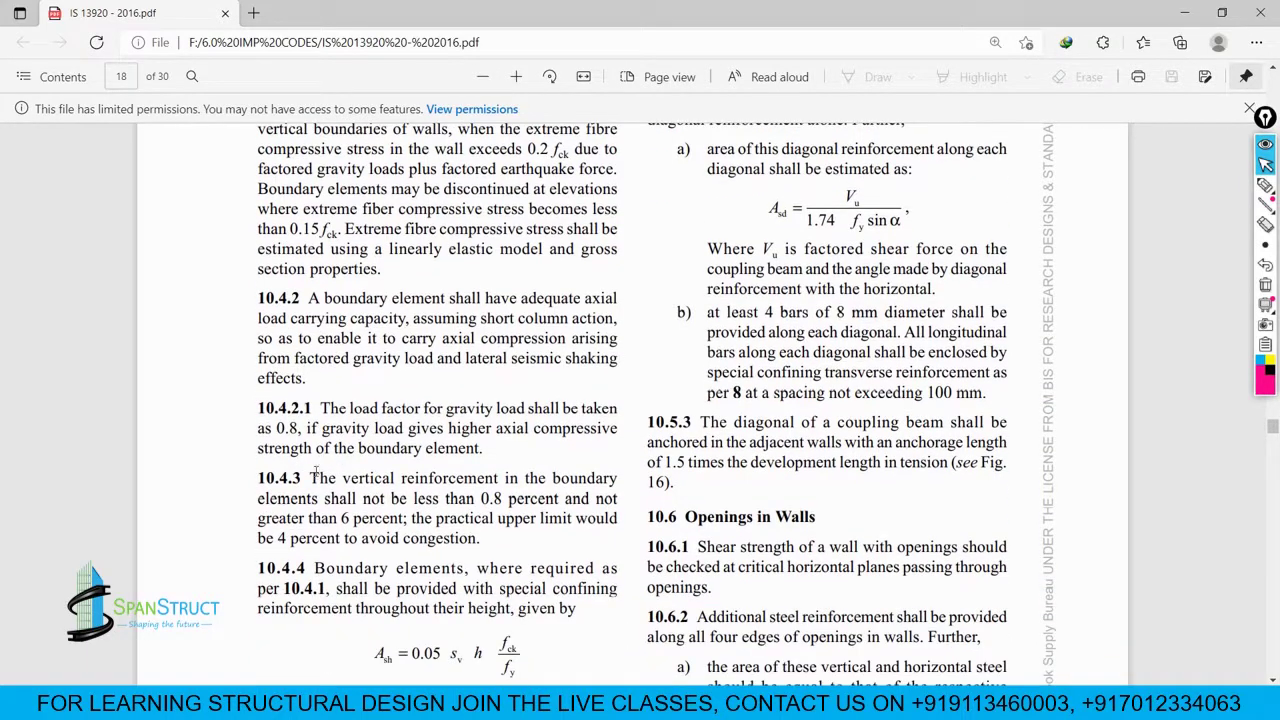
pyautogui.scroll(-2, 295, 576)
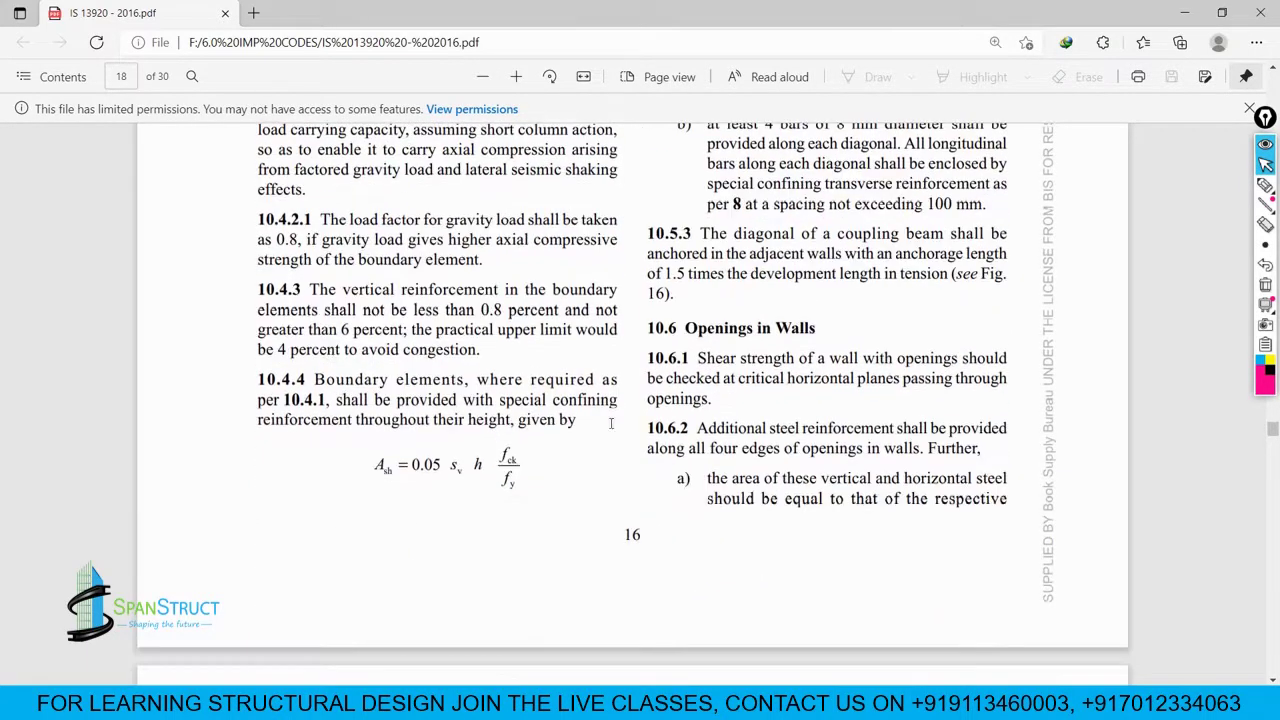
pyautogui.scroll(10, 610, 423)
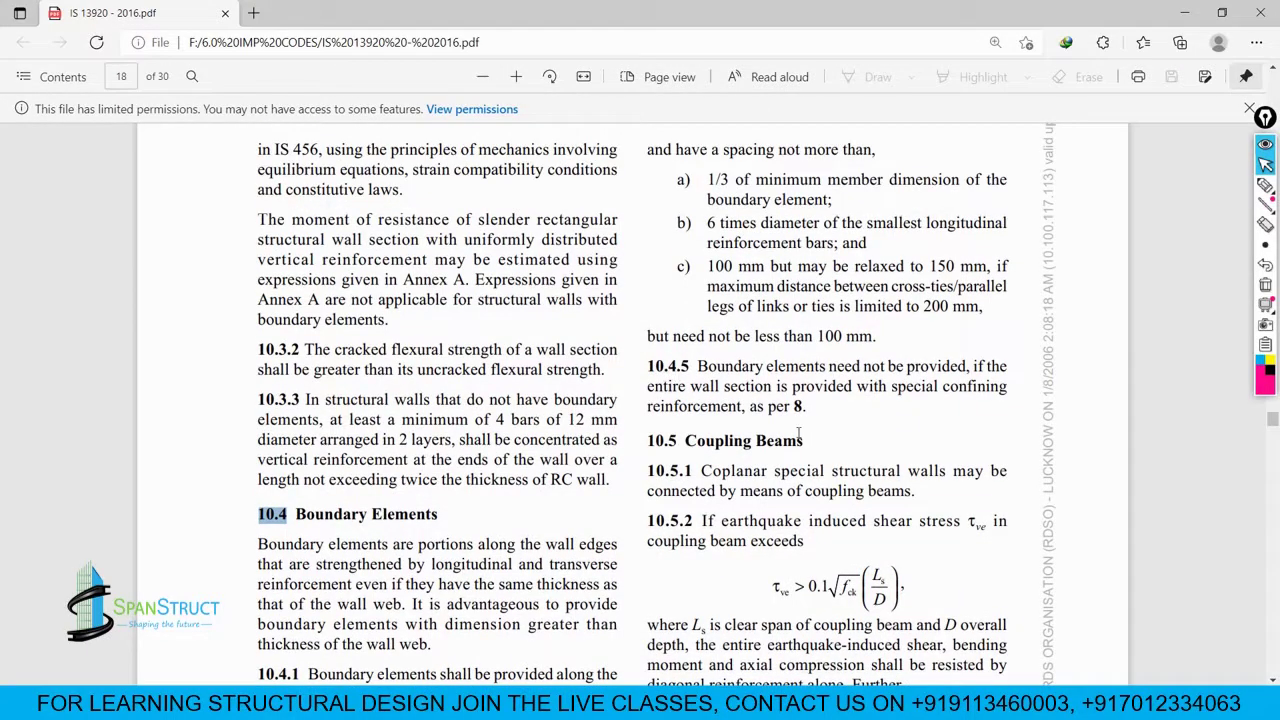
pyautogui.scroll(-3, 298, 441)
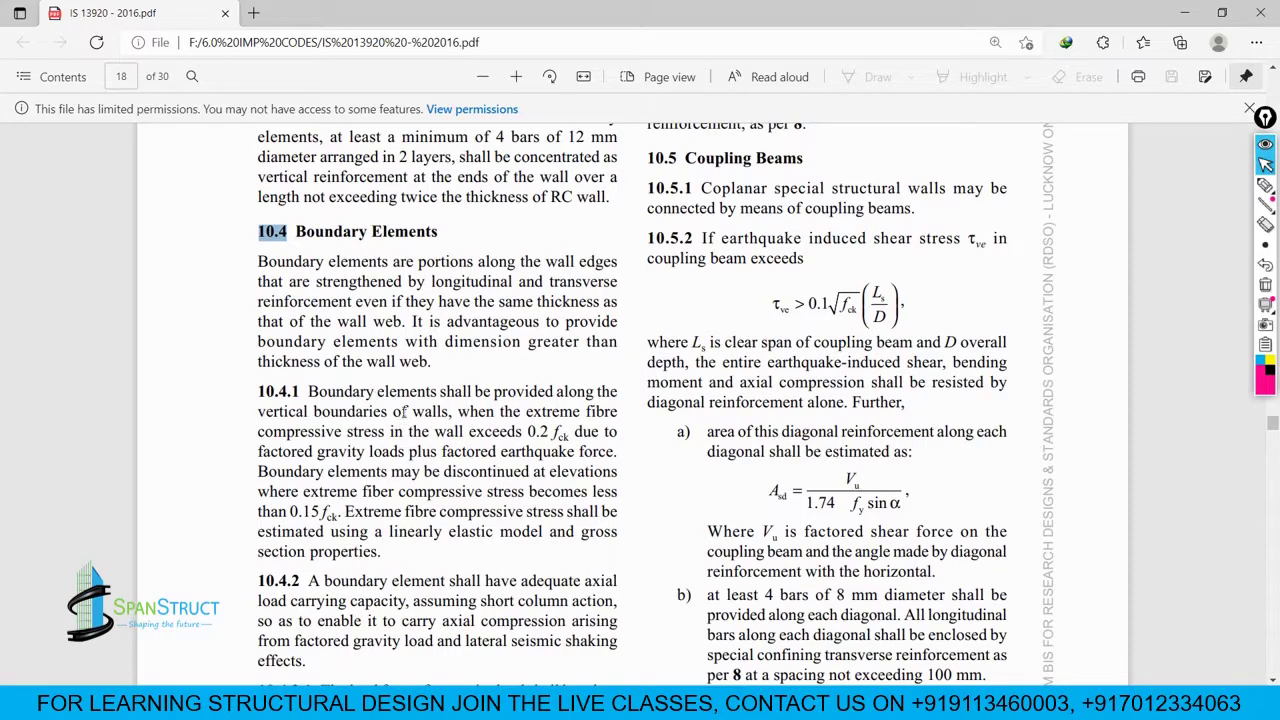
pyautogui.click(1266, 182)
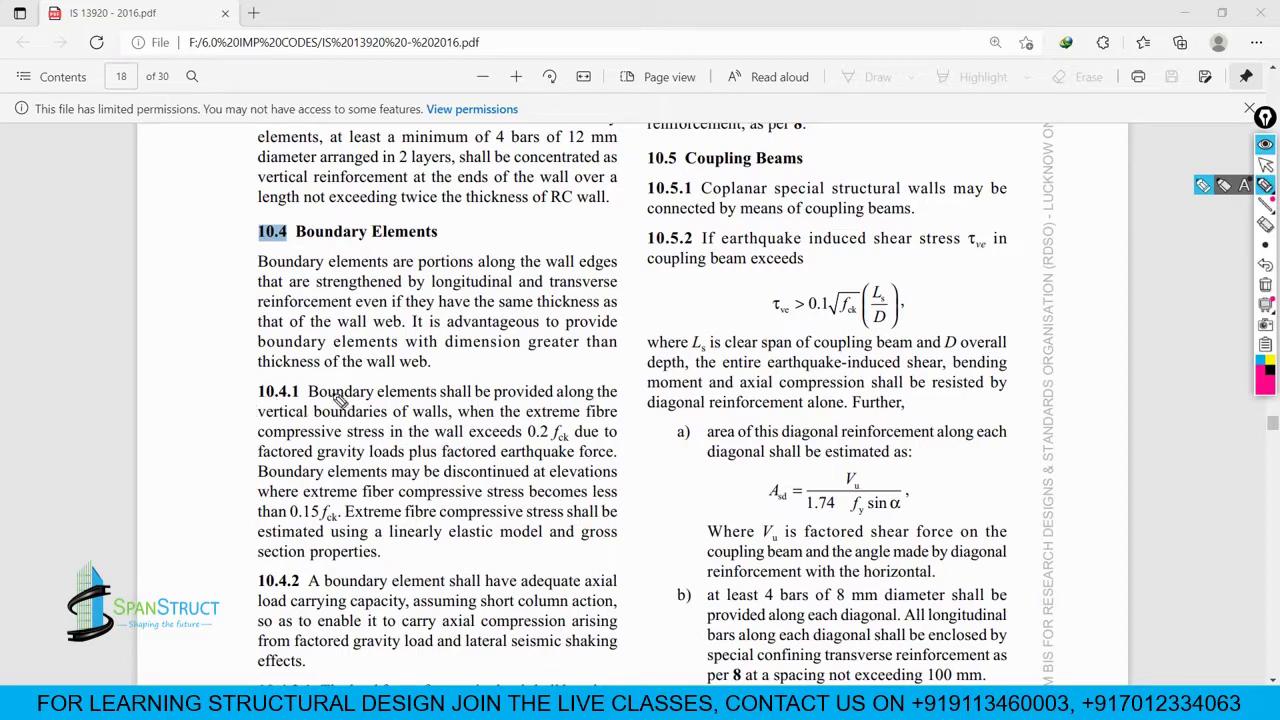
pyautogui.moveTo(572, 424)
pyautogui.mouseDown()
pyautogui.moveTo(580, 450)
pyautogui.moveTo(574, 414)
pyautogui.mouseUp()
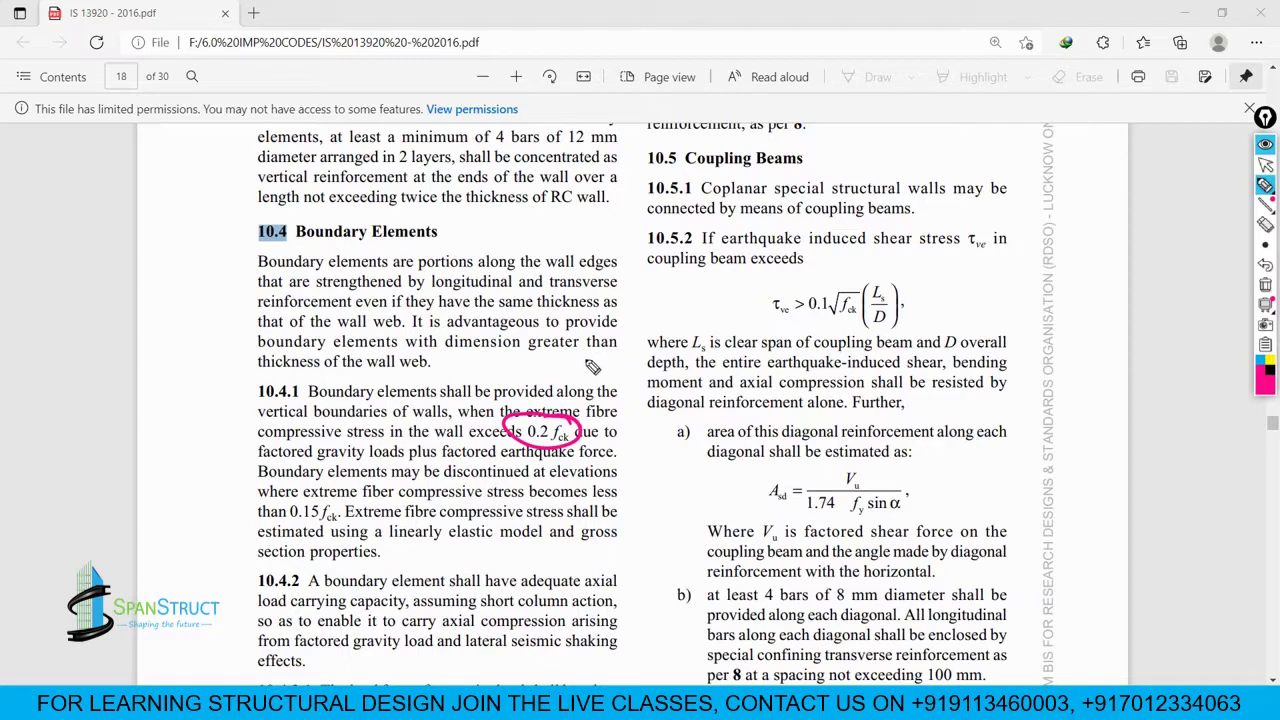
# Step: Handwrite the example stress limit 25 × 0.2 beside clause 10.4.1 with the pen
pyautogui.moveTo(588, 357); pyautogui.dragTo(637, 377)
pyautogui.moveTo(710, 345)
pyautogui.mouseDown()
pyautogui.moveTo(686, 354)
pyautogui.moveTo(738, 330)
pyautogui.moveTo(796, 344)
pyautogui.mouseUp()
pyautogui.click(761, 341)
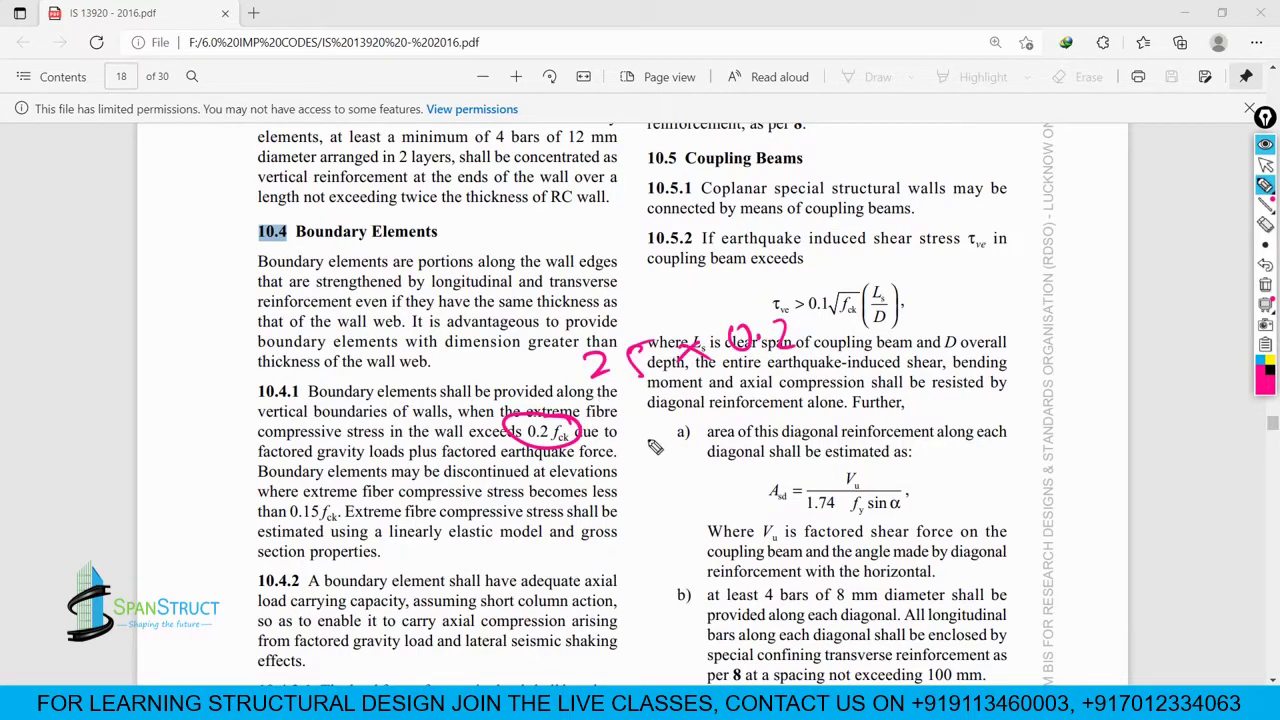
# Step: Handwrite a second example, 30 × 0.2, below the first with bracketed blanks for both results, and clear all pen markings
pyautogui.moveTo(635, 429); pyautogui.dragTo(640, 453)
pyautogui.moveTo(666, 427)
pyautogui.mouseDown()
pyautogui.moveTo(667, 444)
pyautogui.moveTo(672, 433)
pyautogui.mouseUp()
pyautogui.moveTo(700, 440)
pyautogui.mouseDown()
pyautogui.moveTo(750, 411)
pyautogui.moveTo(796, 418)
pyautogui.moveTo(846, 398)
pyautogui.moveTo(878, 414)
pyautogui.mouseUp()
pyautogui.click(770, 418)
pyautogui.moveTo(966, 368)
pyautogui.mouseDown()
pyautogui.moveTo(990, 398)
pyautogui.moveTo(984, 424)
pyautogui.mouseUp()
pyautogui.moveTo(822, 286); pyautogui.dragTo(820, 324)
pyautogui.moveTo(904, 284); pyautogui.dragTo(912, 318)
pyautogui.moveTo(804, 330); pyautogui.dragTo(914, 313)
pyautogui.moveTo(900, 405); pyautogui.dragTo(934, 401)
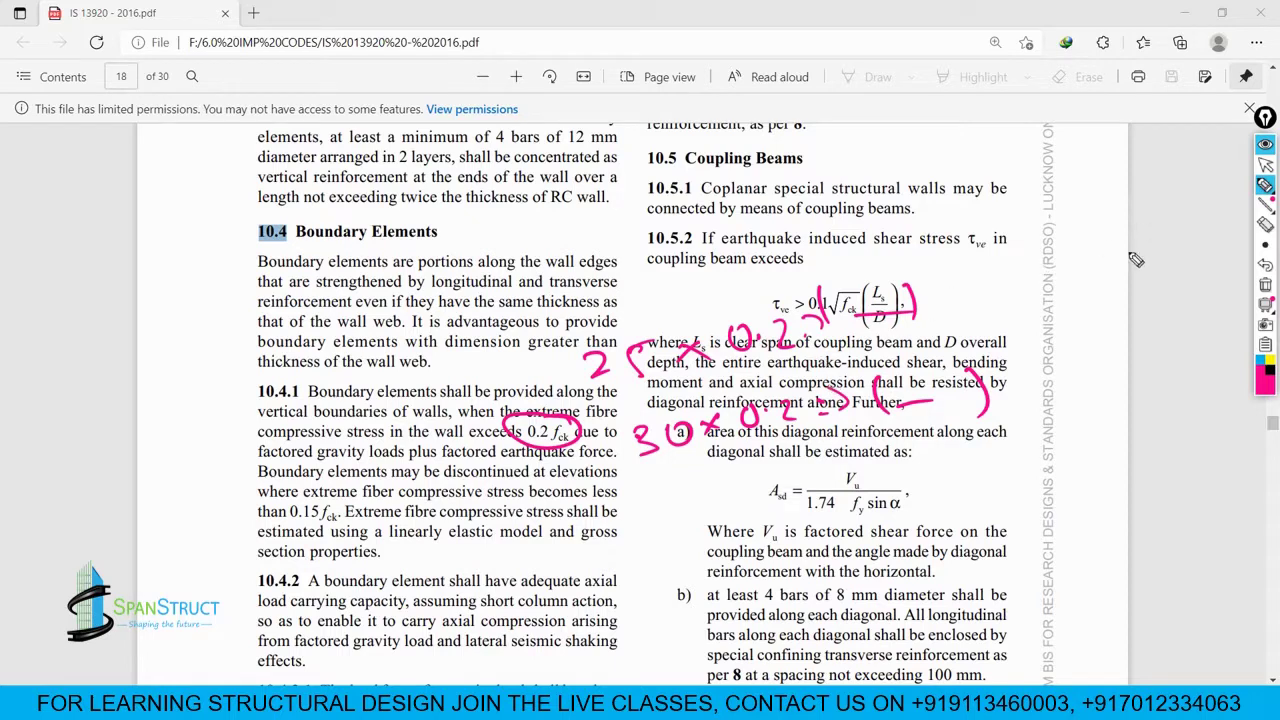
pyautogui.click(1265, 285)
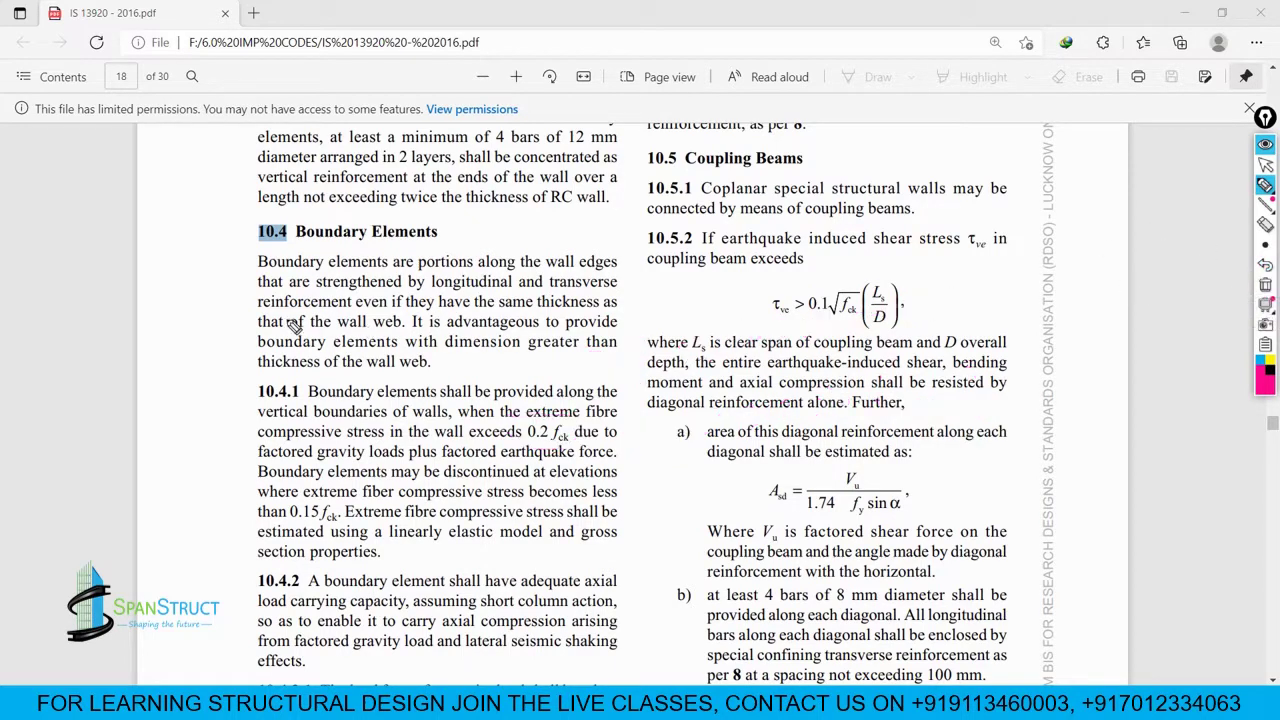
# Step: Underline the first sentence of clause 10.4.1 with 0.2 fck circled, and clear the pen markings
pyautogui.moveTo(310, 403); pyautogui.dragTo(580, 404)
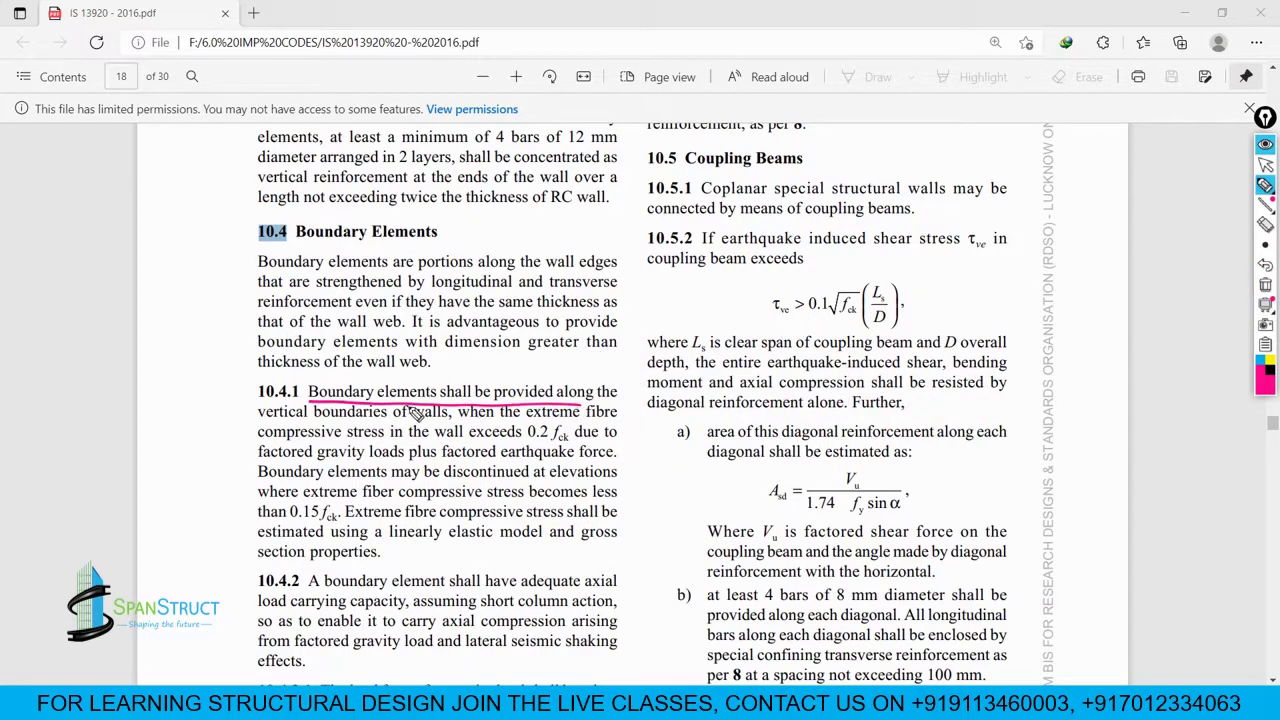
pyautogui.moveTo(262, 419)
pyautogui.mouseDown()
pyautogui.moveTo(608, 421)
pyautogui.moveTo(282, 439)
pyautogui.moveTo(576, 440)
pyautogui.moveTo(524, 425)
pyautogui.moveTo(536, 442)
pyautogui.moveTo(606, 438)
pyautogui.mouseUp()
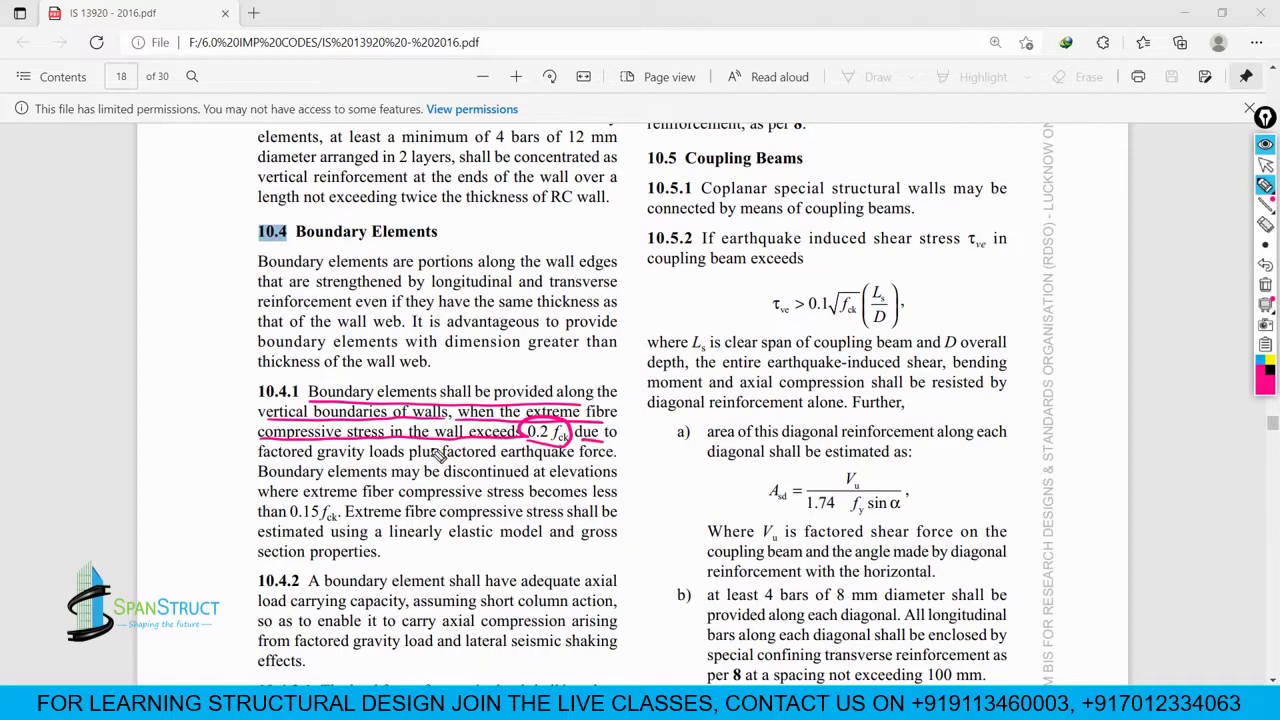
pyautogui.moveTo(258, 458); pyautogui.dragTo(608, 462)
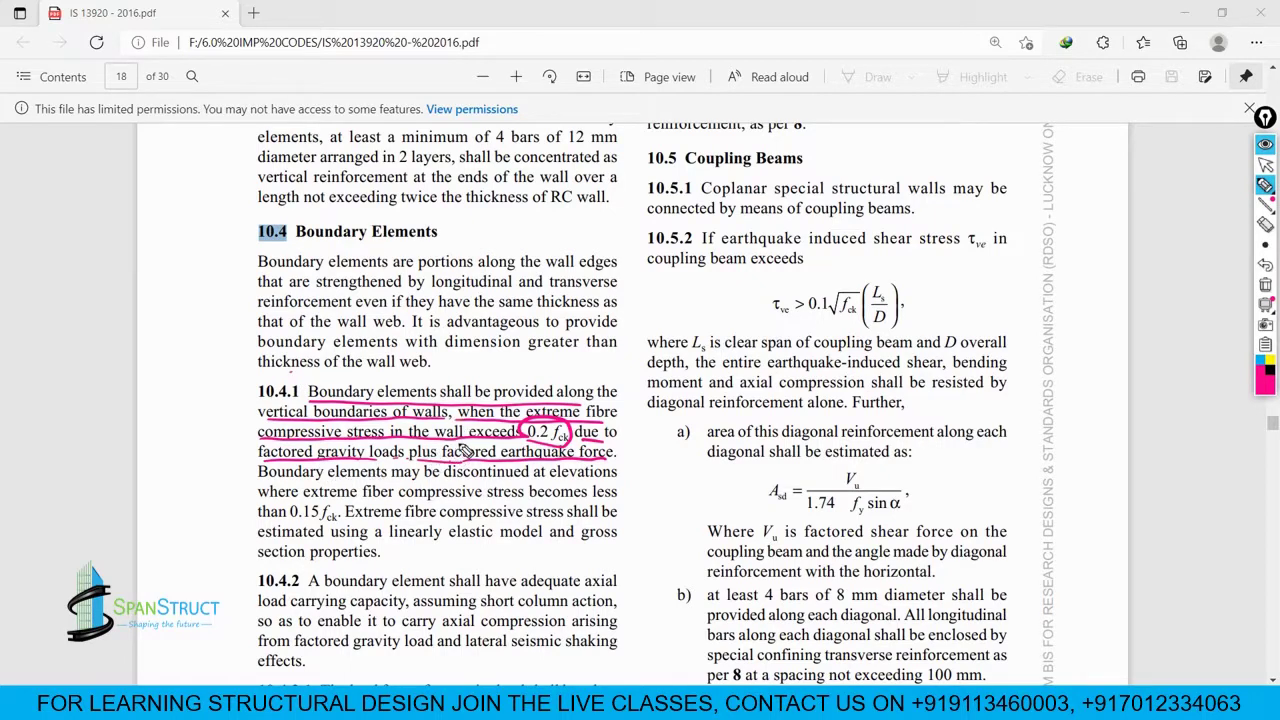
pyautogui.moveTo(457, 433); pyautogui.dragTo(437, 462)
pyautogui.click(1265, 284)
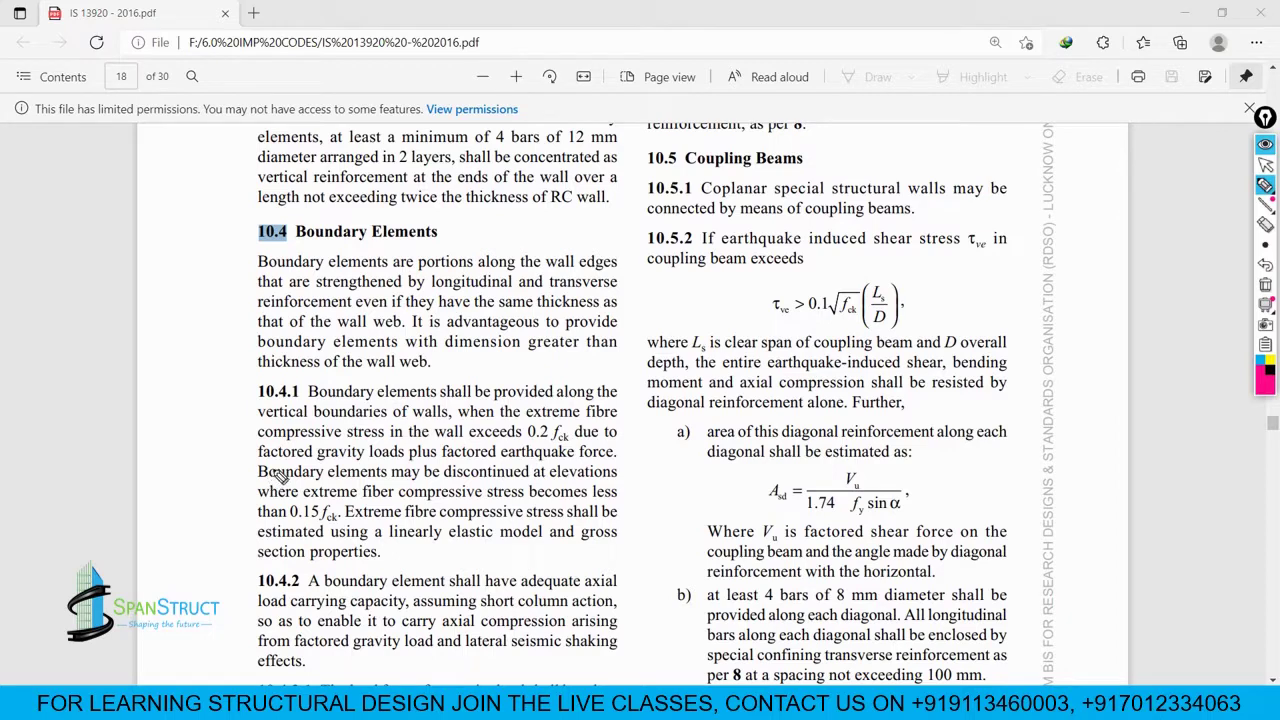
# Step: Underline the sentences on discontinuing boundary elements and estimating stress in clause 10.4.1, and circle the 0.15 fck limit
pyautogui.moveTo(258, 481); pyautogui.dragTo(620, 485)
pyautogui.moveTo(260, 498); pyautogui.dragTo(502, 507)
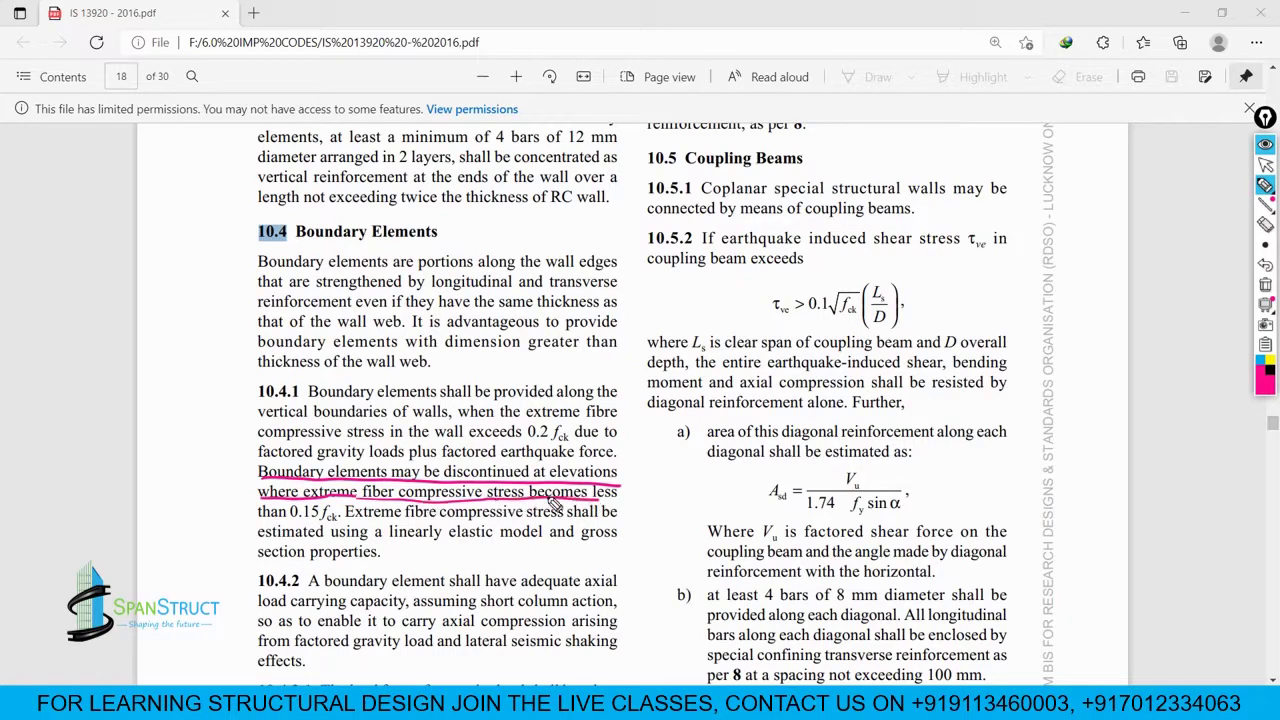
pyautogui.moveTo(262, 508)
pyautogui.mouseDown()
pyautogui.moveTo(258, 522)
pyautogui.moveTo(352, 522)
pyautogui.moveTo(255, 513)
pyautogui.moveTo(260, 504)
pyautogui.mouseUp()
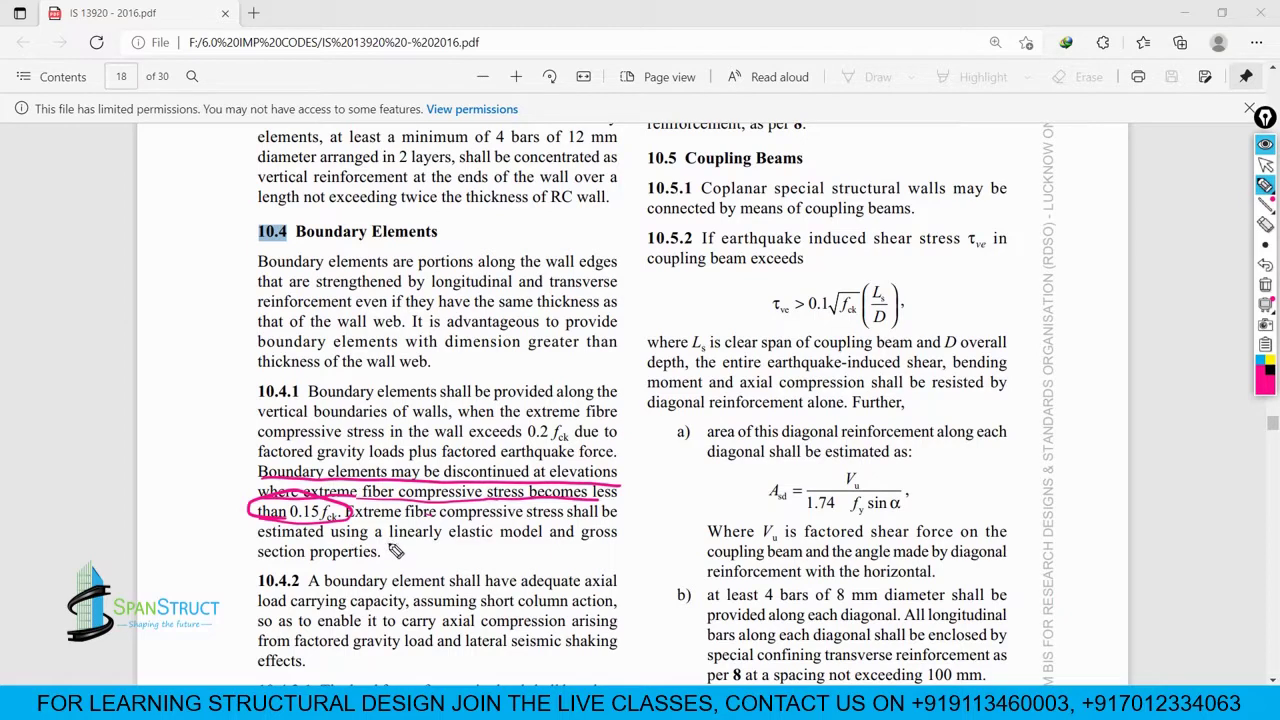
pyautogui.moveTo(388, 540); pyautogui.dragTo(625, 540)
pyautogui.moveTo(260, 561); pyautogui.dragTo(402, 563)
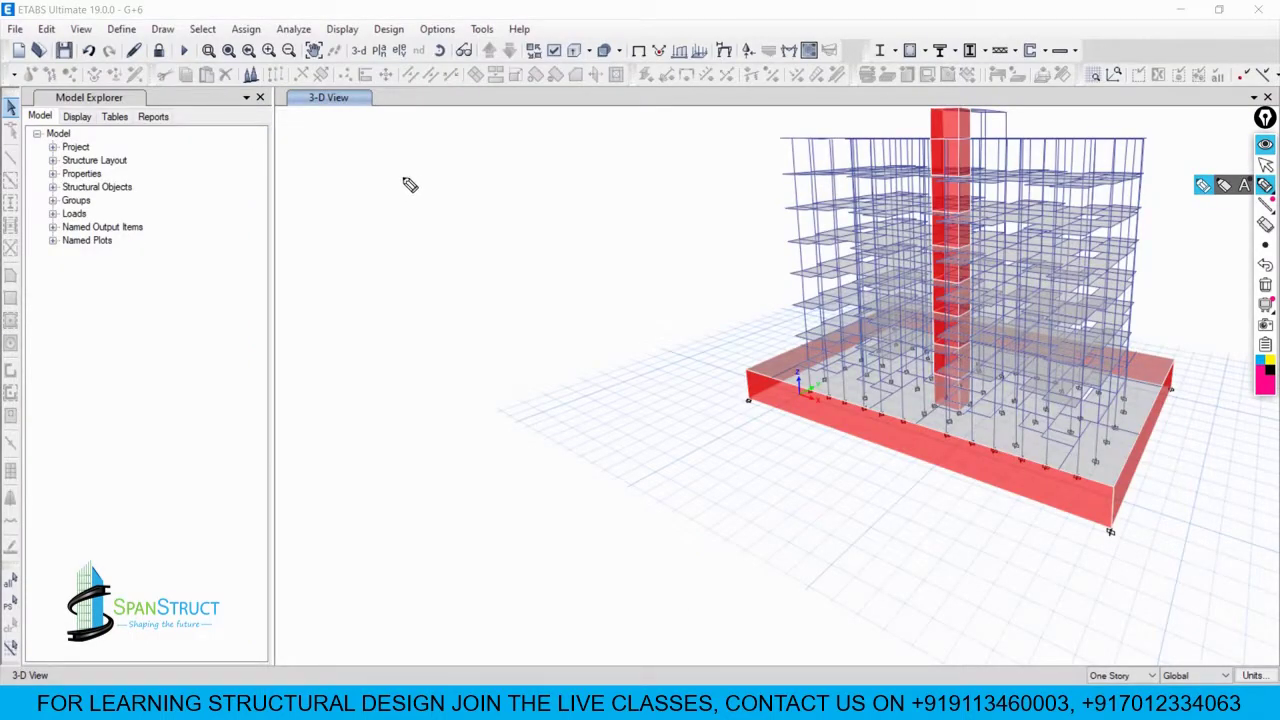
# Step: In ETABS, handwrite 0.2 × fck = IS 13920 beside the model, circle both parts and clear the markings
pyautogui.moveTo(405, 180); pyautogui.dragTo(578, 208)
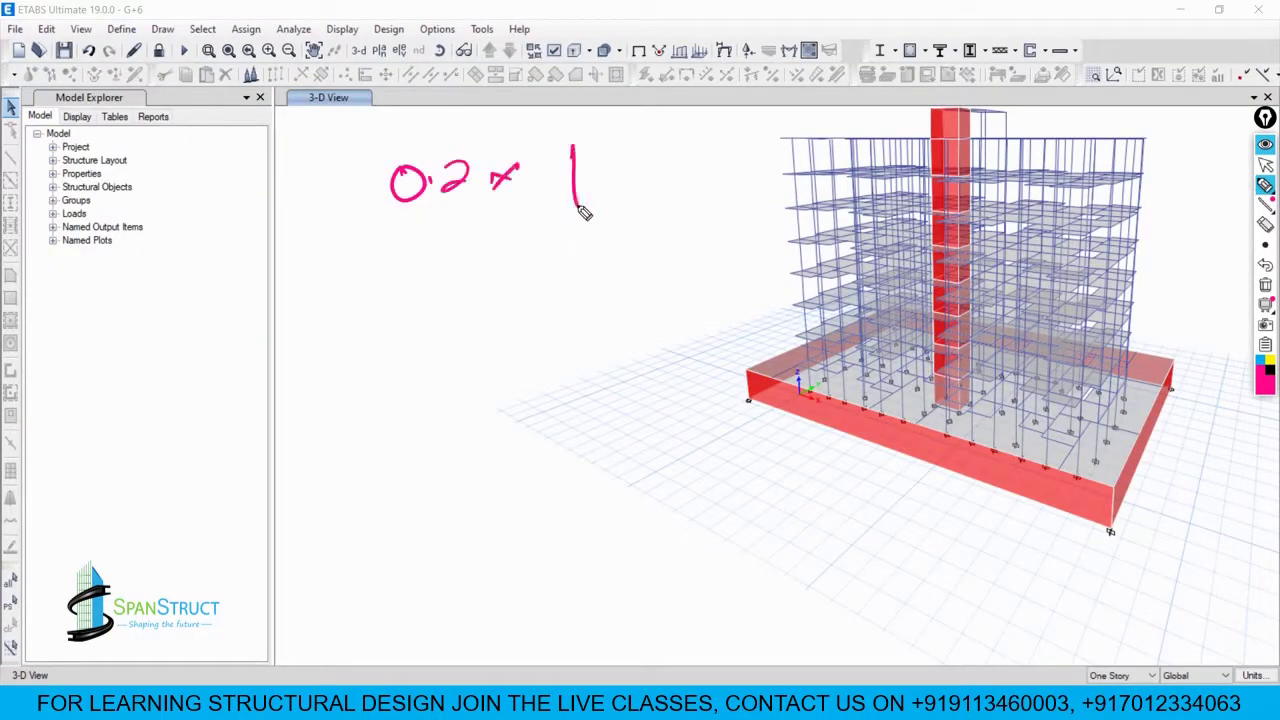
pyautogui.moveTo(612, 165)
pyautogui.mouseDown()
pyautogui.moveTo(622, 183)
pyautogui.moveTo(658, 183)
pyautogui.mouseUp()
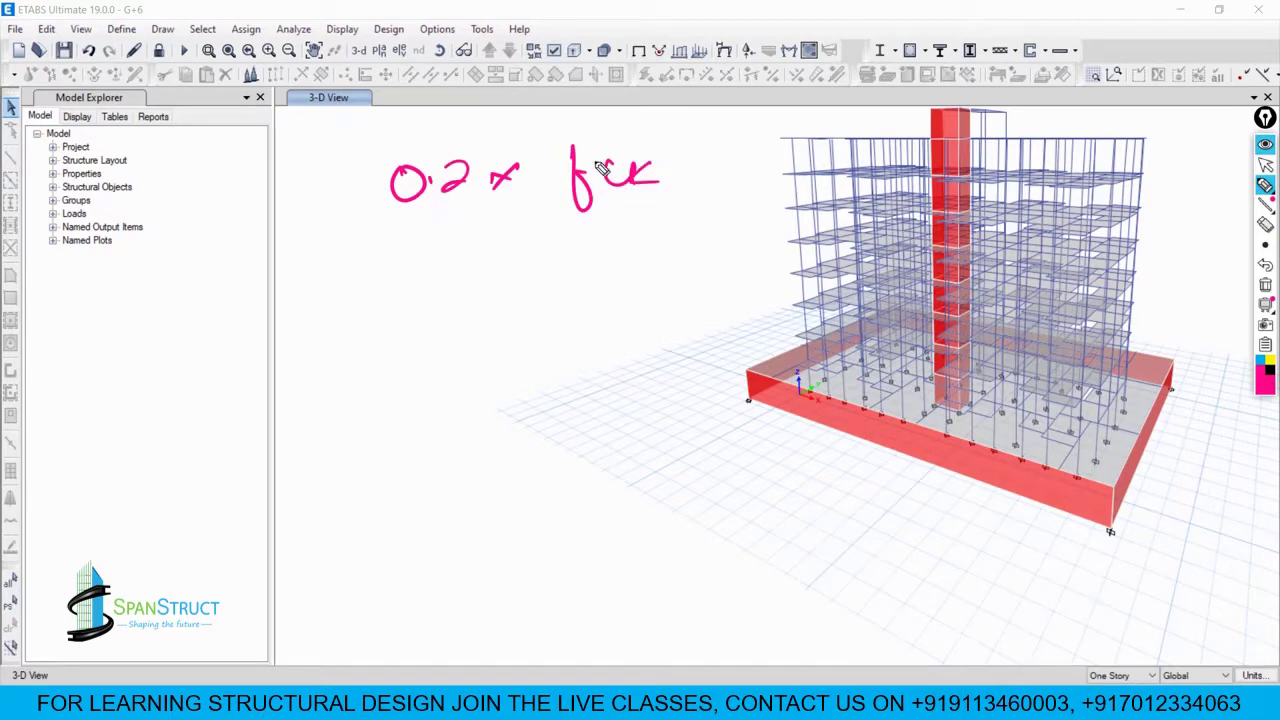
pyautogui.moveTo(628, 123)
pyautogui.mouseDown()
pyautogui.moveTo(542, 97)
pyautogui.moveTo(740, 142)
pyautogui.moveTo(760, 102)
pyautogui.moveTo(902, 112)
pyautogui.moveTo(955, 100)
pyautogui.moveTo(860, 66)
pyautogui.mouseUp()
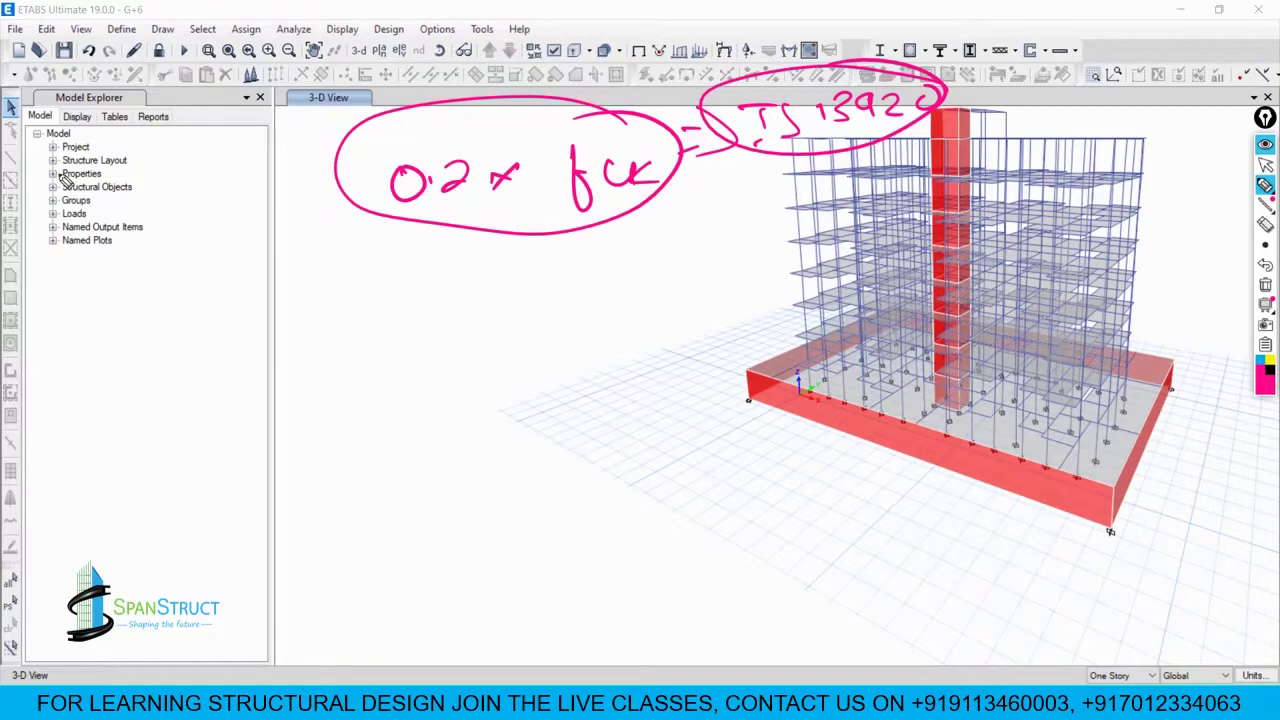
pyautogui.click(1264, 285)
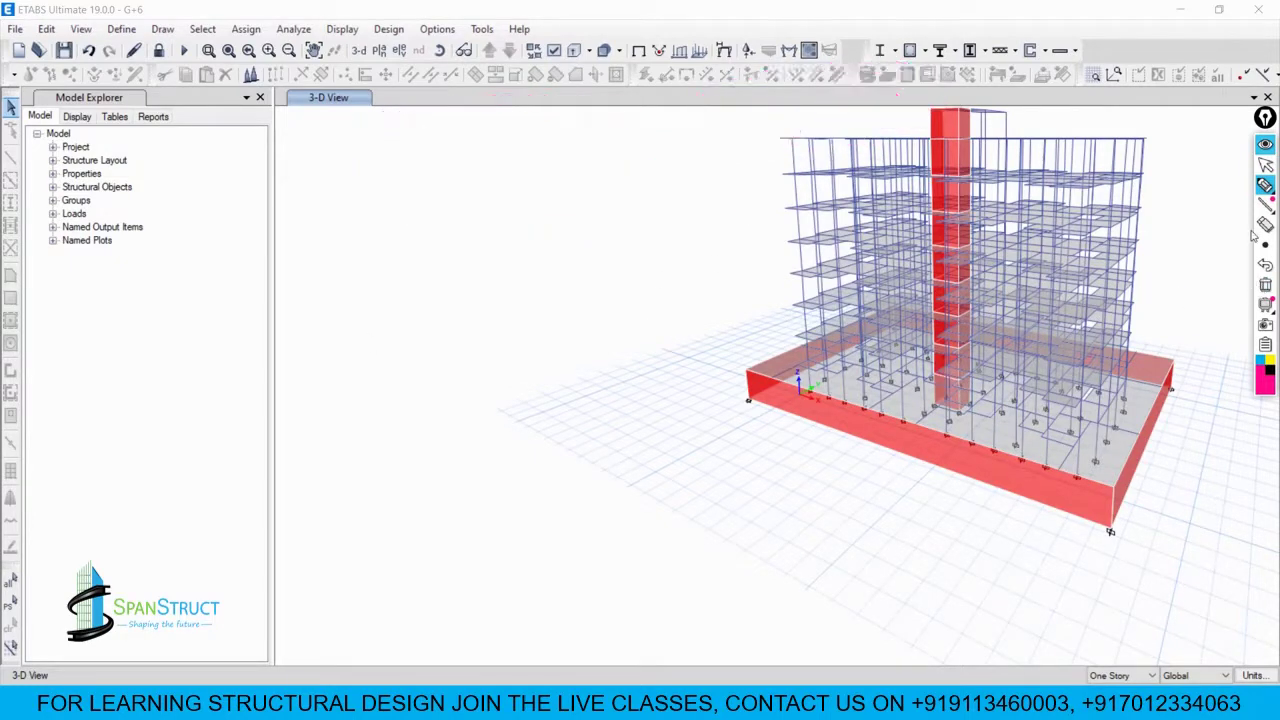
# Step: Open the load combinations definition, circle the list of combinations with the pen and clear the circle
pyautogui.click(1265, 165)
pyautogui.click(121, 29)
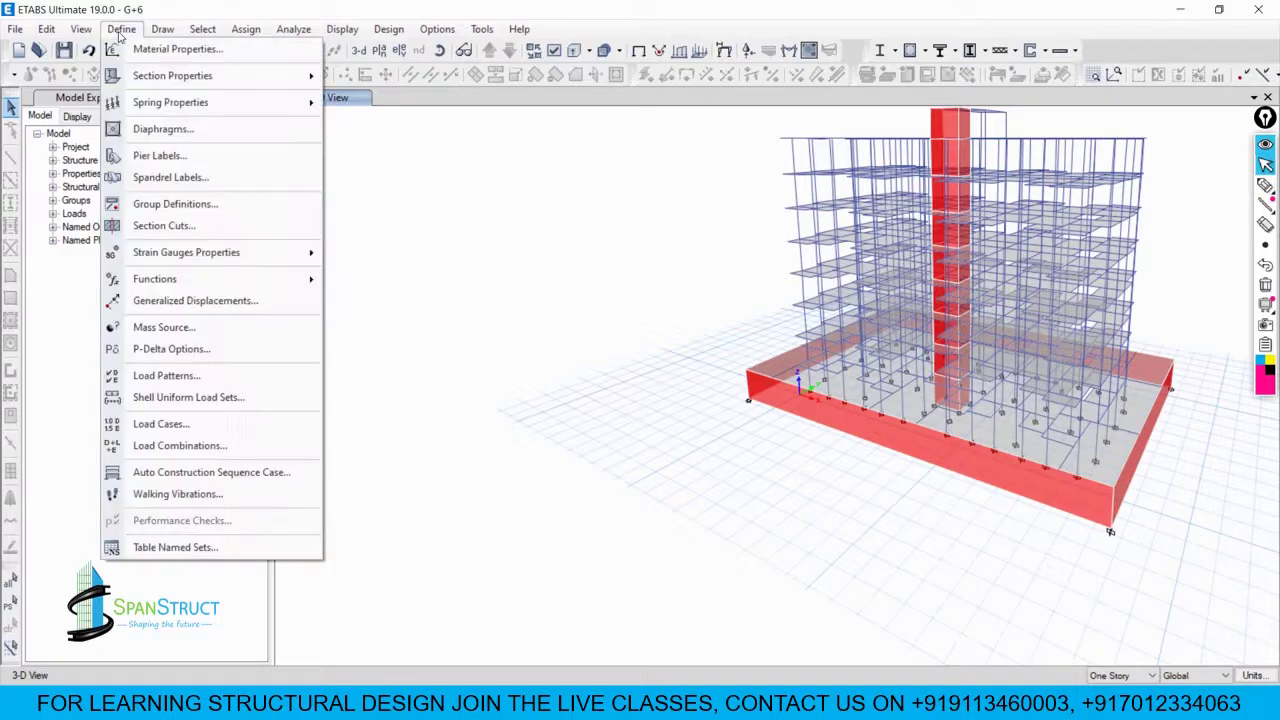
pyautogui.click(190, 445)
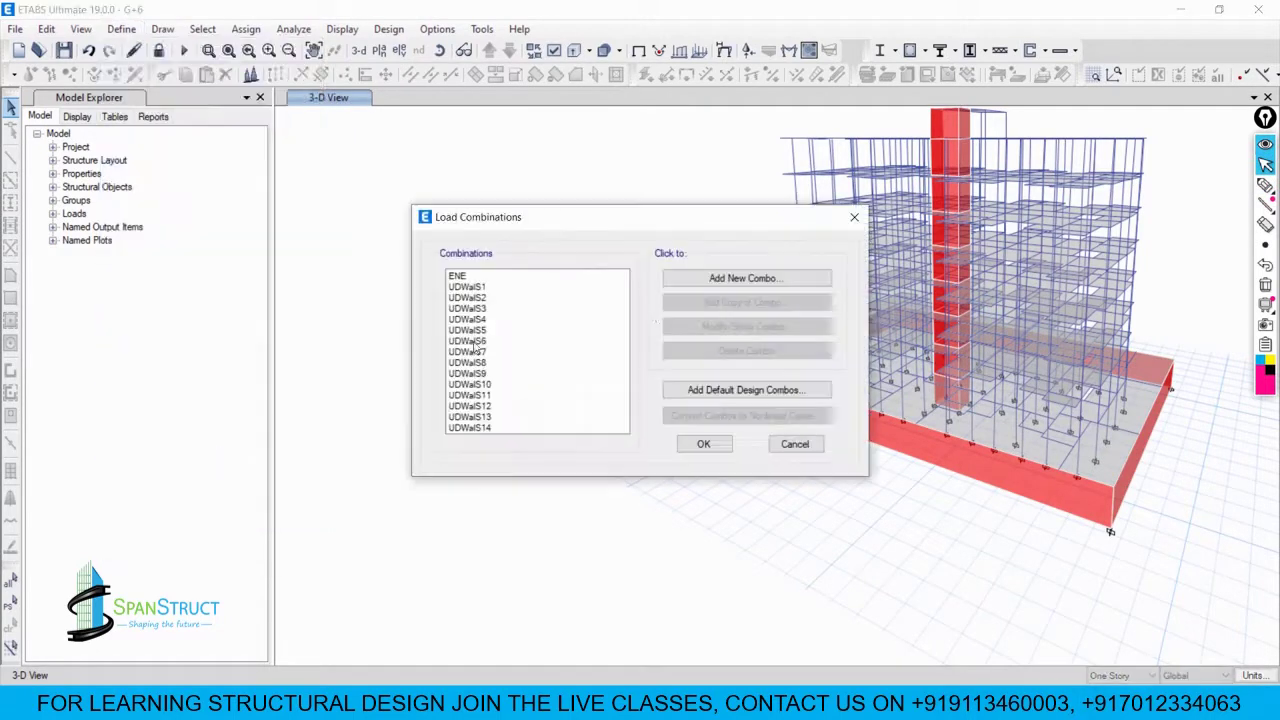
pyautogui.click(1265, 185)
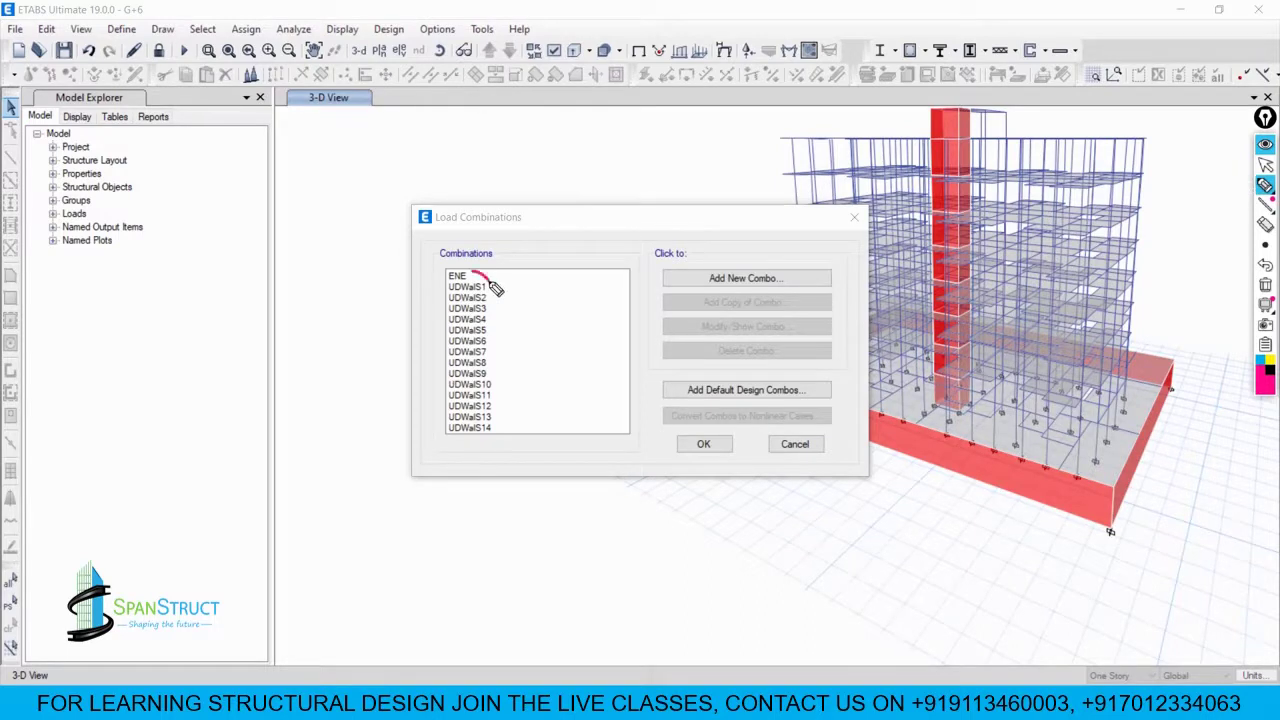
pyautogui.moveTo(486, 281)
pyautogui.mouseDown()
pyautogui.moveTo(478, 463)
pyautogui.moveTo(535, 347)
pyautogui.mouseUp()
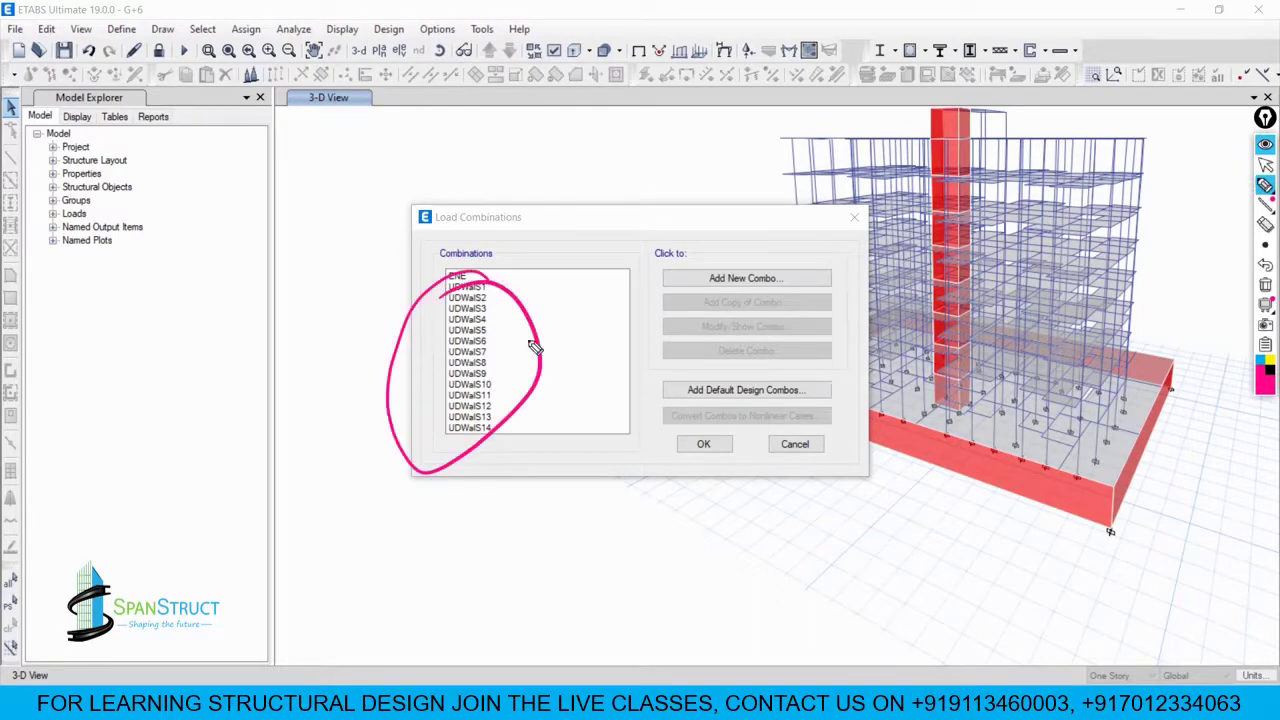
pyautogui.click(1265, 285)
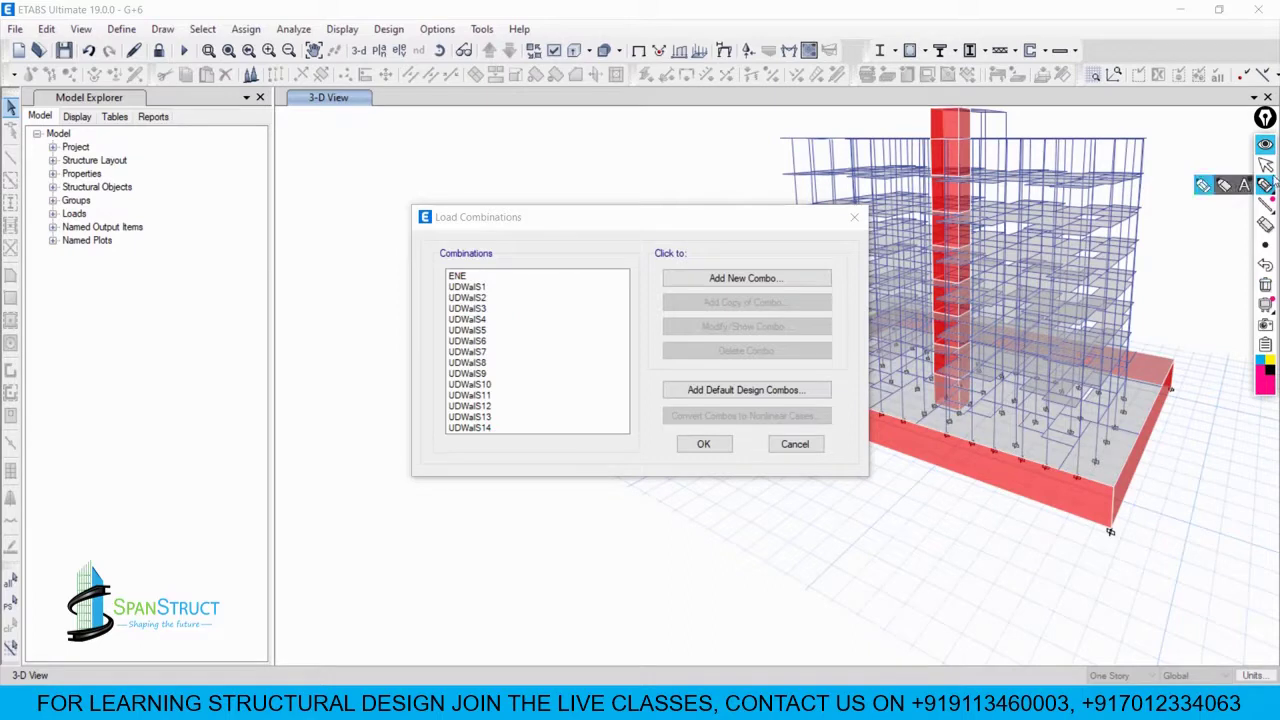
# Step: View the design types offered for default design combinations and close them without adding any
pyautogui.click(1265, 165)
pyautogui.click(762, 400)
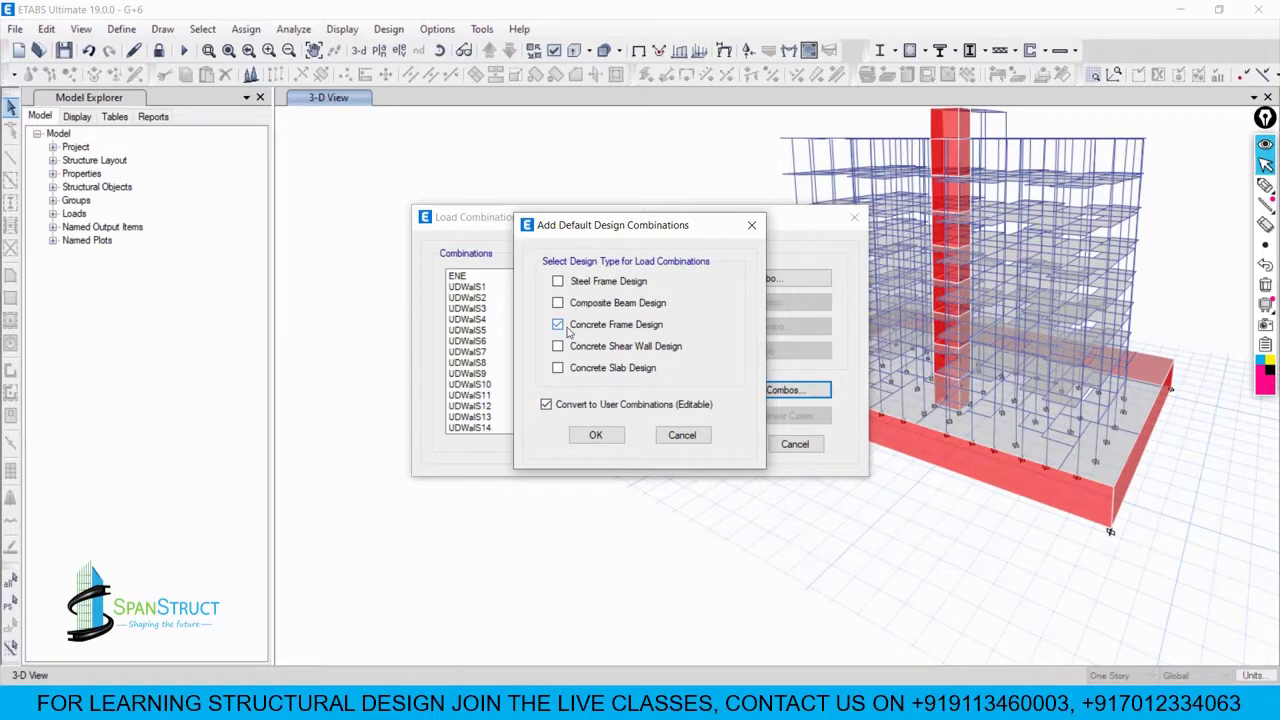
pyautogui.click(682, 435)
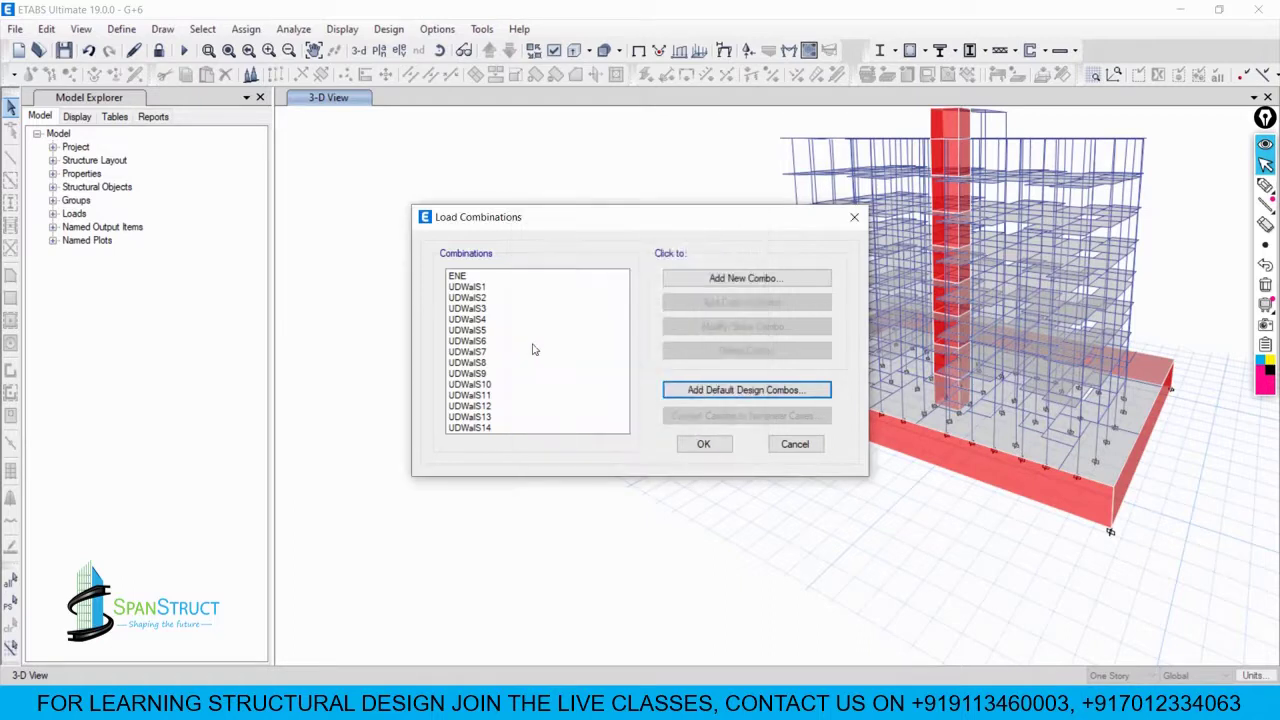
# Step: Circle the whole combinations list, replace it with a circle around the ENE combination, and clear the ink
pyautogui.click(1260, 187)
pyautogui.click(1262, 186)
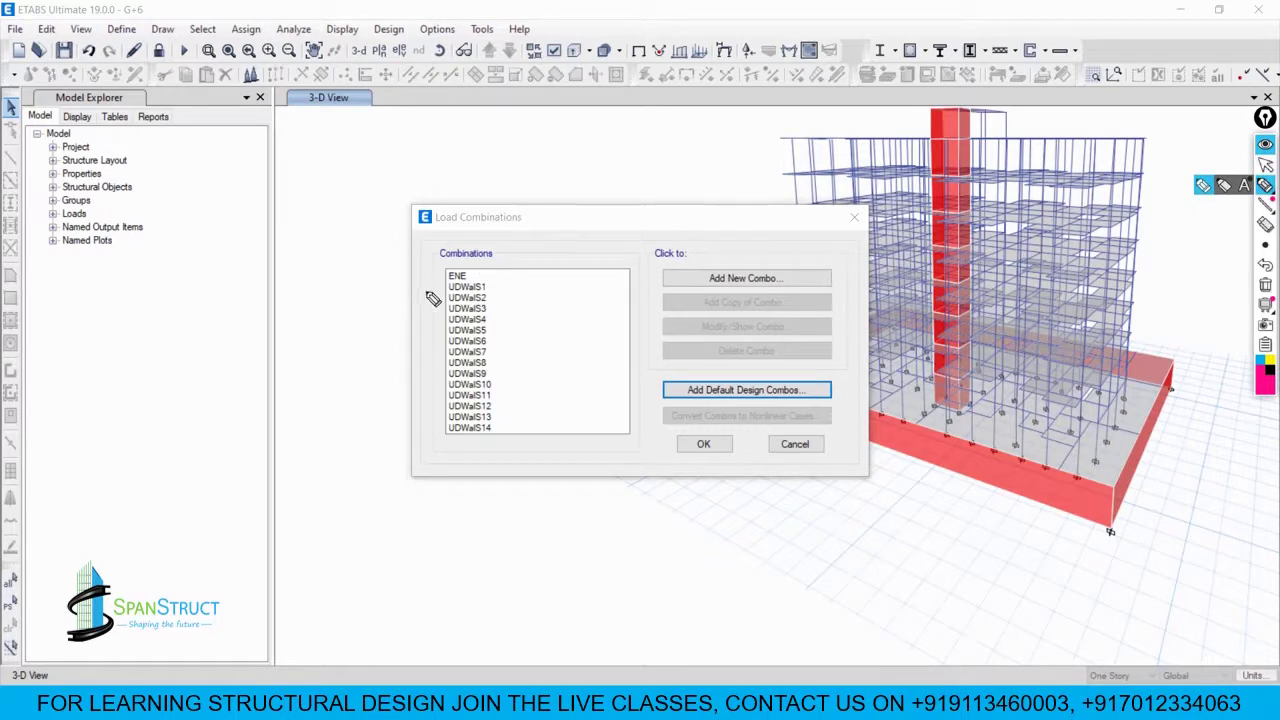
pyautogui.moveTo(468, 278)
pyautogui.mouseDown()
pyautogui.moveTo(398, 400)
pyautogui.moveTo(531, 347)
pyautogui.mouseUp()
pyautogui.click(1264, 284)
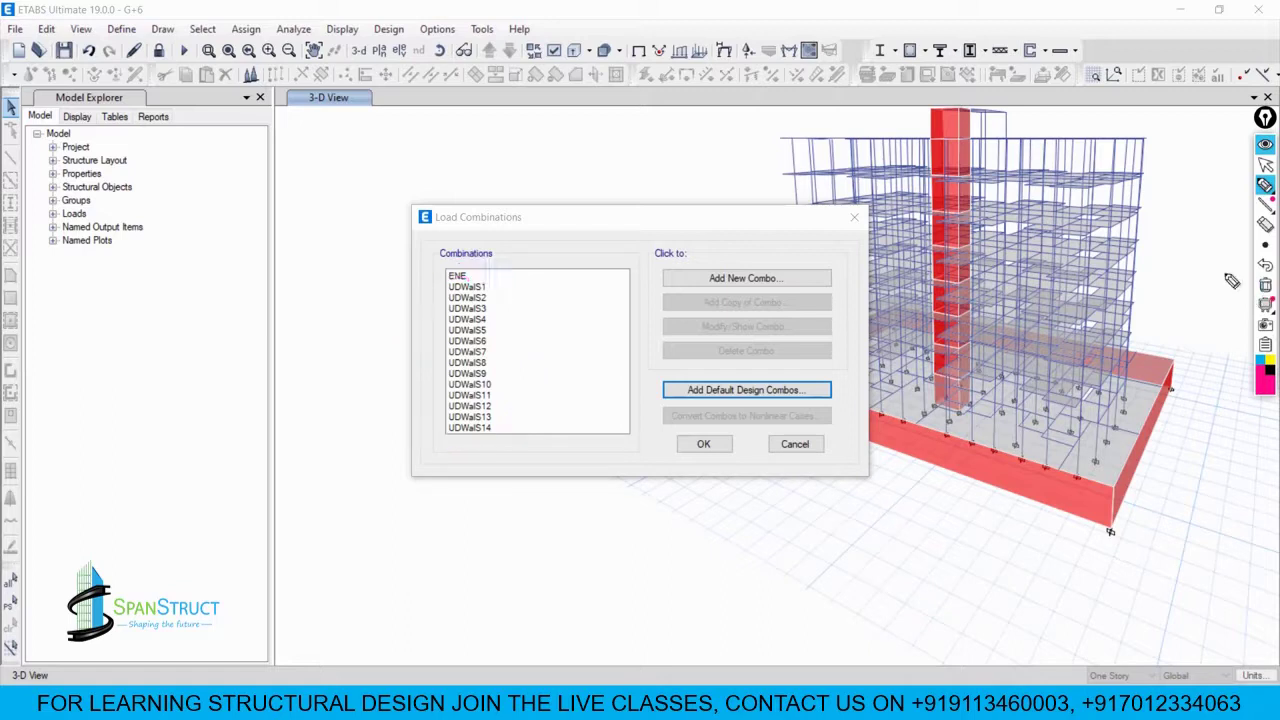
pyautogui.moveTo(465, 263)
pyautogui.mouseDown()
pyautogui.moveTo(425, 290)
pyautogui.moveTo(482, 264)
pyautogui.mouseUp()
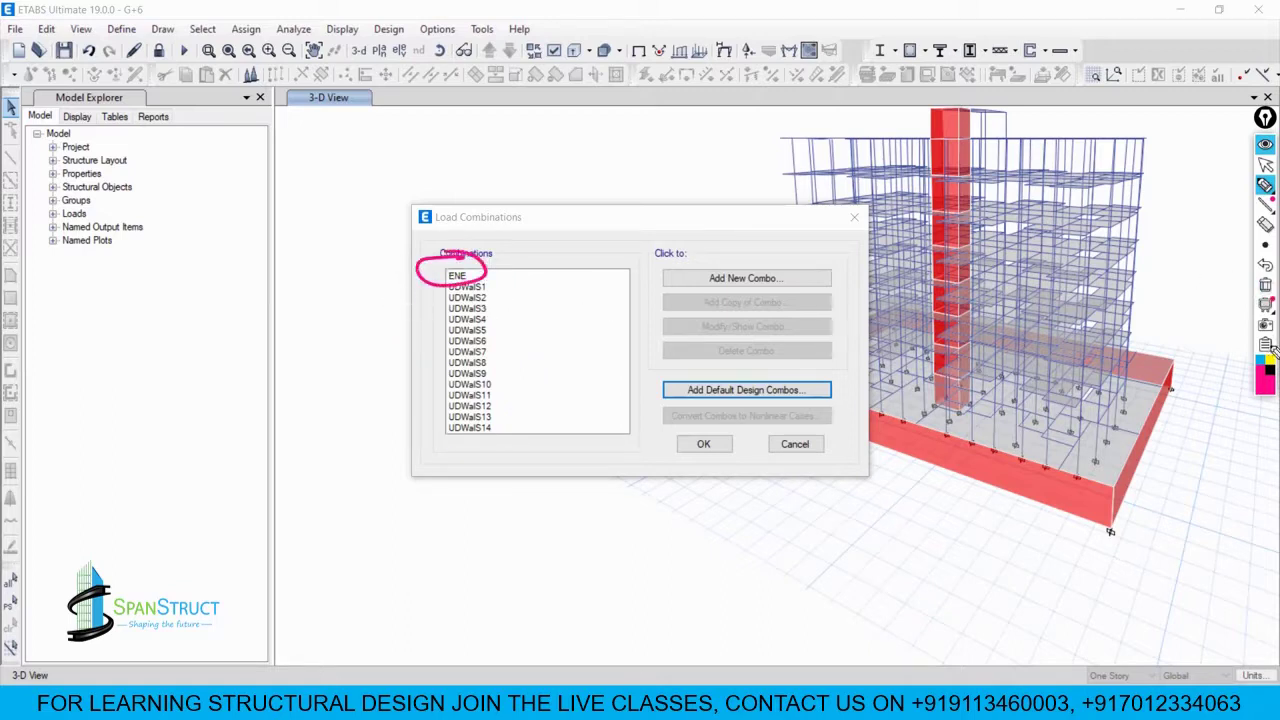
pyautogui.click(1264, 284)
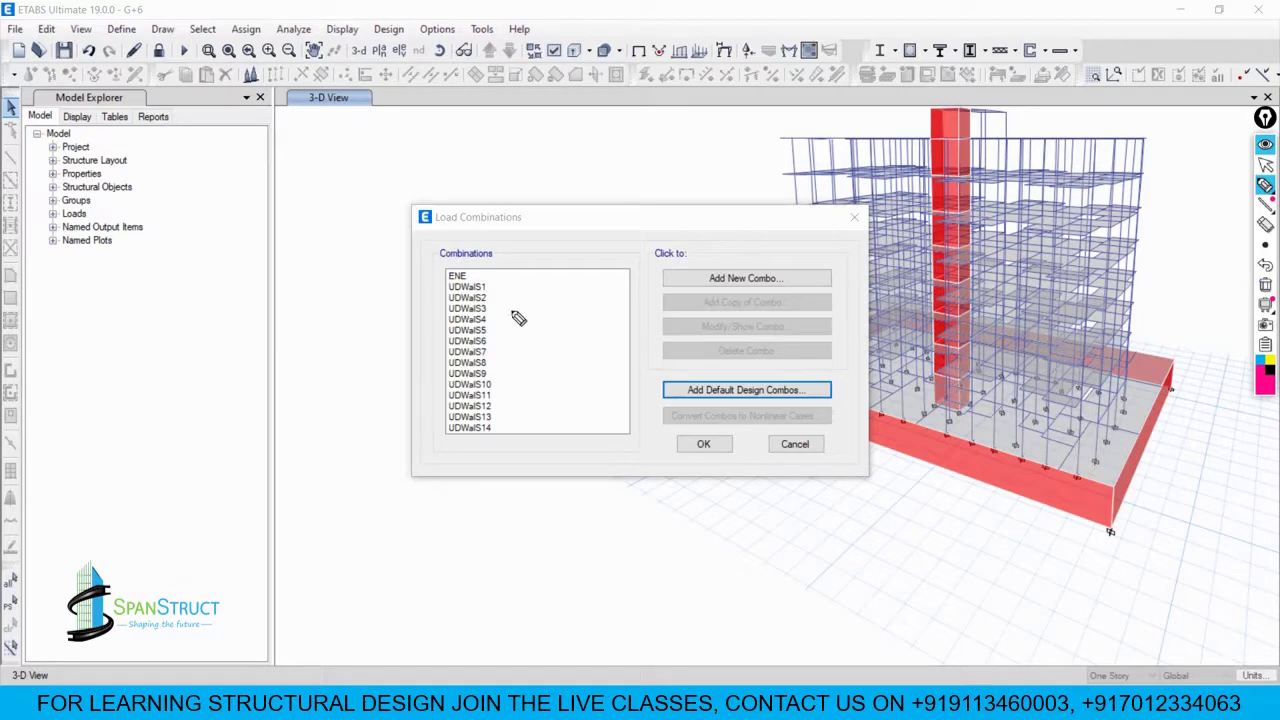
# Step: Mark the UDWalS combinations down the list with pen ticks, circle ENE above them and clear the markings
pyautogui.moveTo(490, 290)
pyautogui.mouseDown()
pyautogui.moveTo(512, 286)
pyautogui.moveTo(505, 304)
pyautogui.mouseUp()
pyautogui.moveTo(482, 323); pyautogui.dragTo(506, 326)
pyautogui.moveTo(482, 344)
pyautogui.mouseDown()
pyautogui.moveTo(500, 338)
pyautogui.moveTo(490, 362)
pyautogui.mouseUp()
pyautogui.moveTo(478, 386)
pyautogui.mouseDown()
pyautogui.moveTo(495, 378)
pyautogui.moveTo(503, 408)
pyautogui.mouseUp()
pyautogui.moveTo(478, 428); pyautogui.dragTo(492, 426)
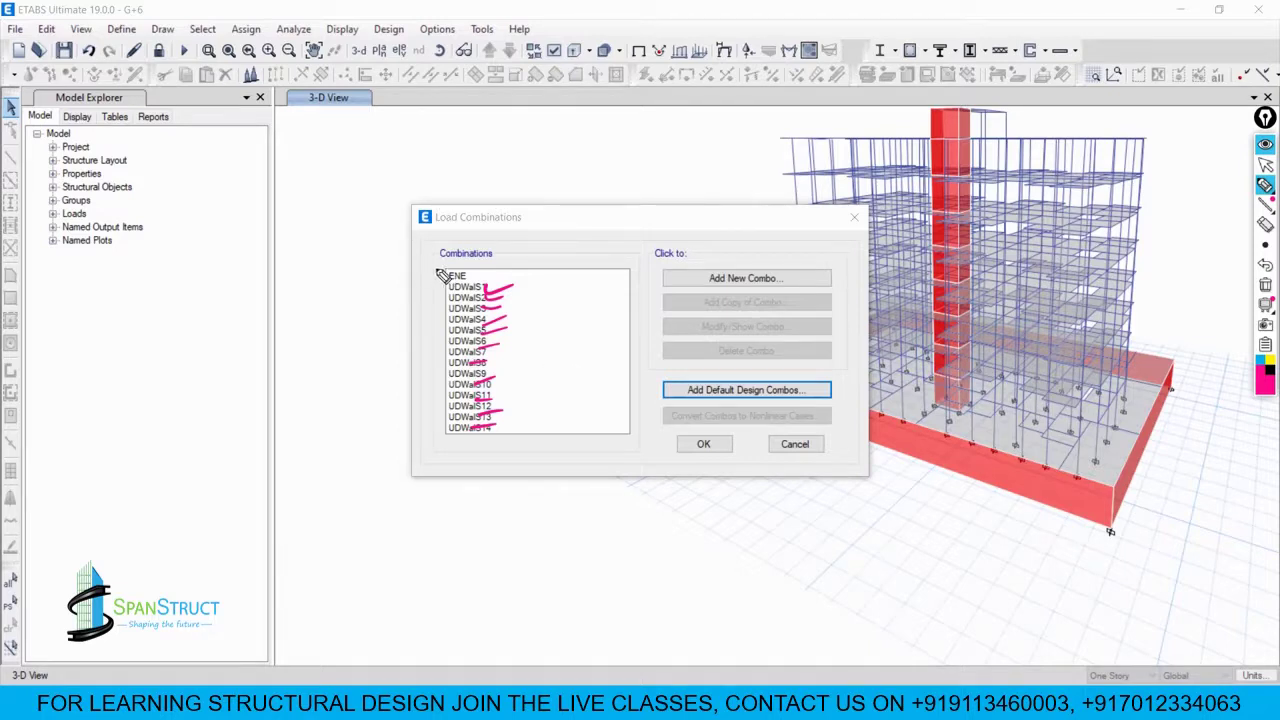
pyautogui.moveTo(450, 288)
pyautogui.mouseDown()
pyautogui.moveTo(473, 268)
pyautogui.moveTo(436, 262)
pyautogui.moveTo(458, 290)
pyautogui.mouseUp()
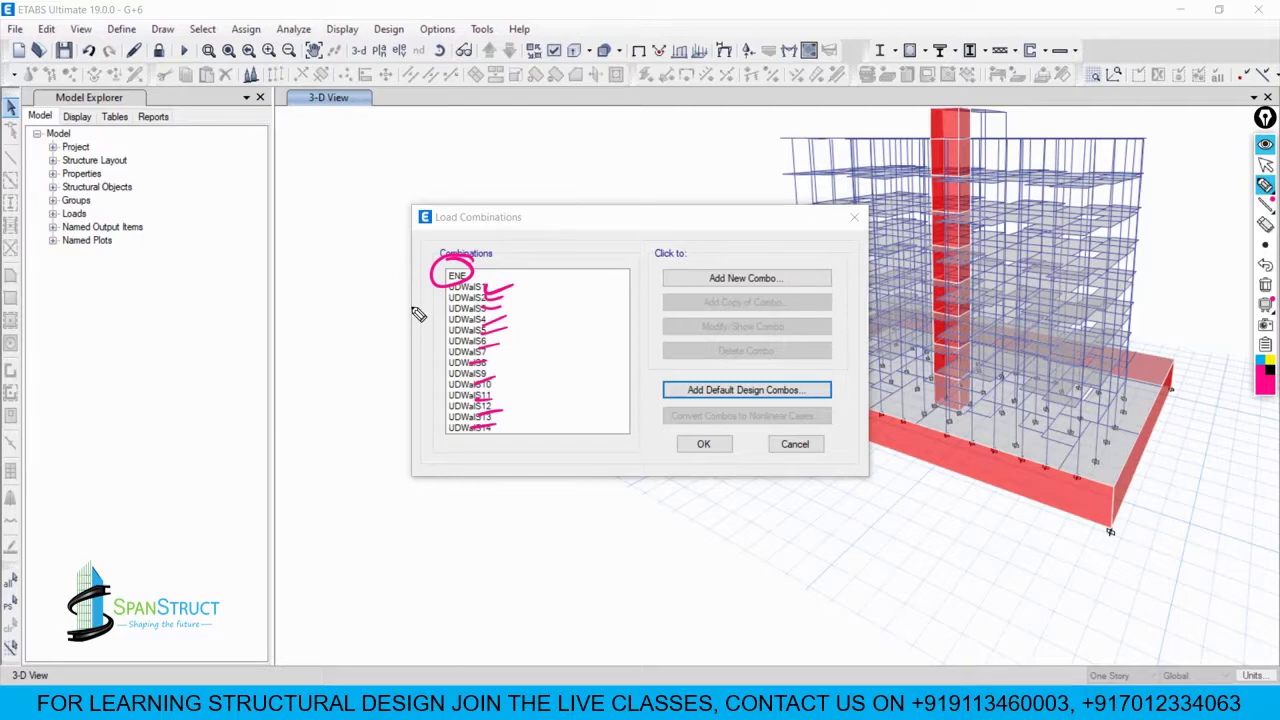
pyautogui.click(1265, 284)
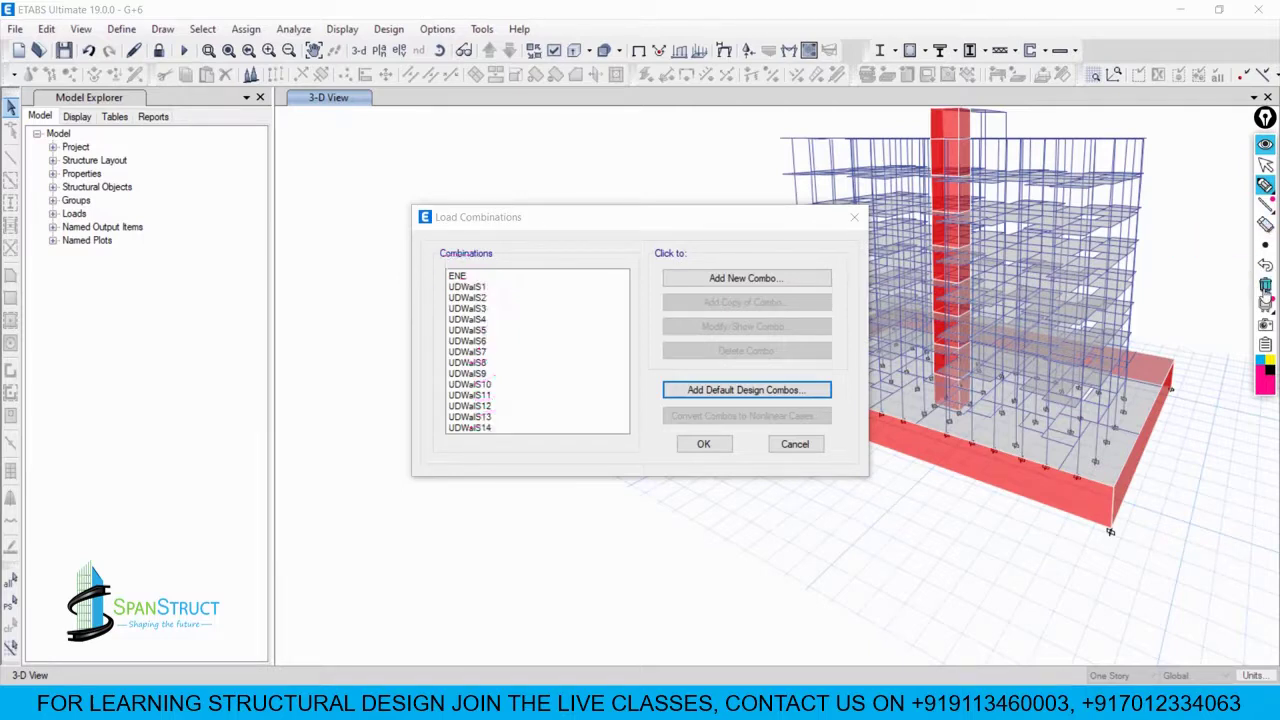
# Step: Open the data of the ENE load combination, circle its Envelope combination type and clear the circle
pyautogui.click(1265, 164)
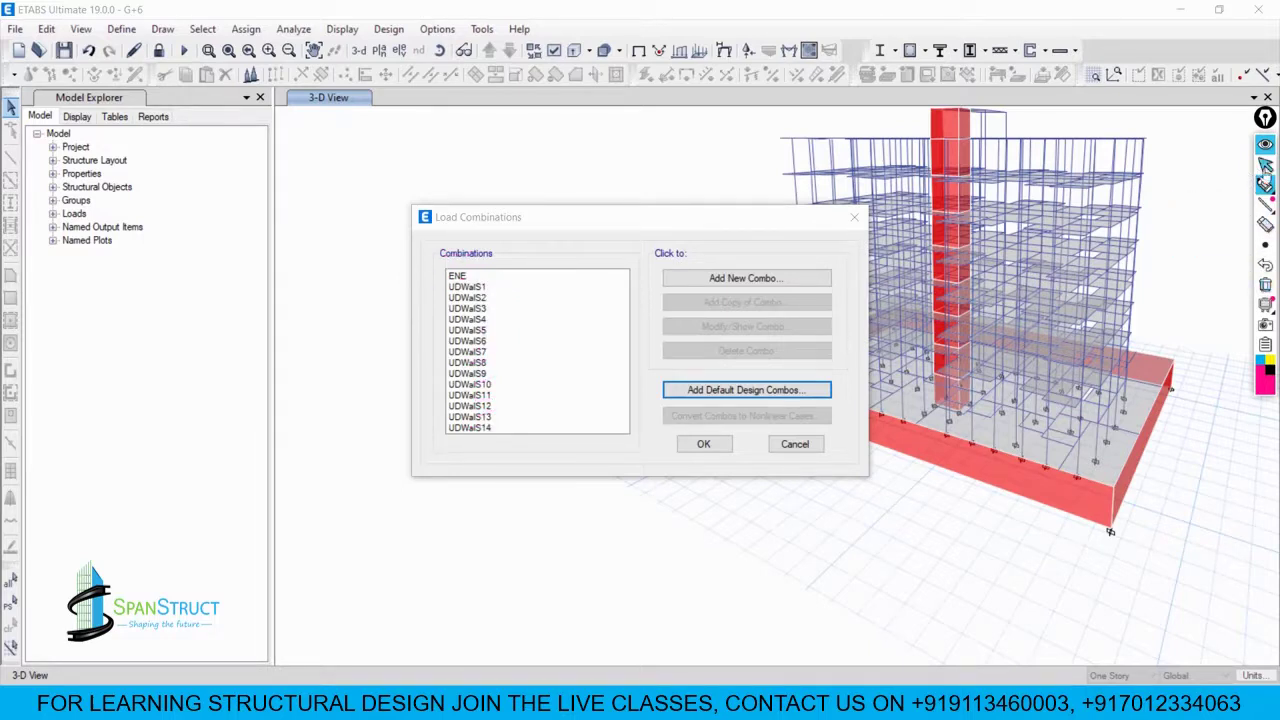
pyautogui.click(503, 278)
pyautogui.click(745, 326)
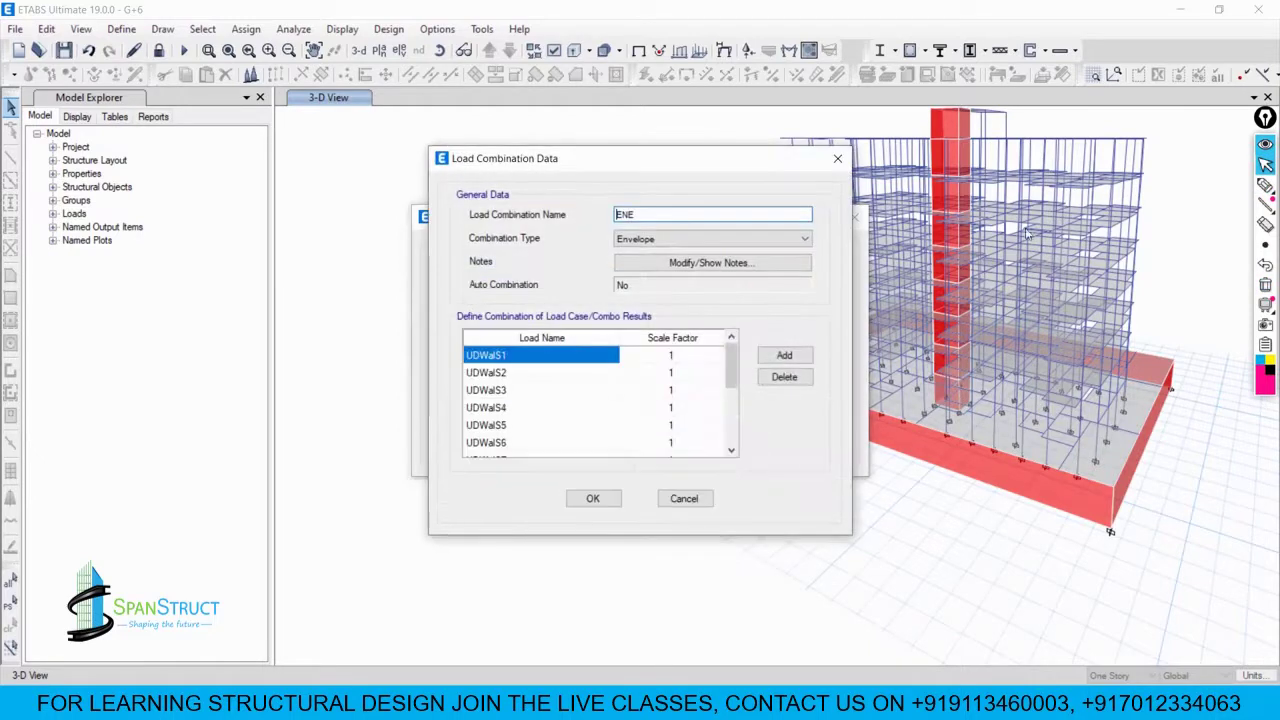
pyautogui.click(1265, 187)
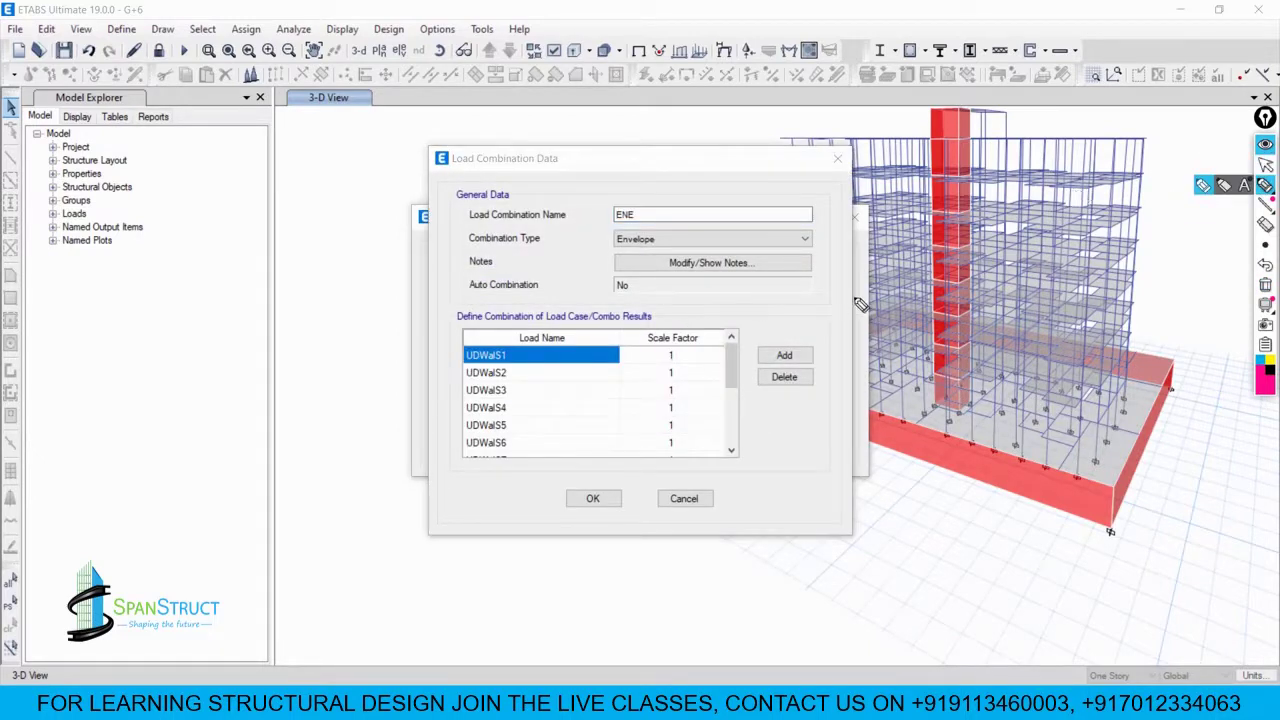
pyautogui.moveTo(662, 230)
pyautogui.mouseDown()
pyautogui.moveTo(614, 262)
pyautogui.moveTo(650, 218)
pyautogui.moveTo(607, 244)
pyautogui.mouseUp()
pyautogui.click(1265, 164)
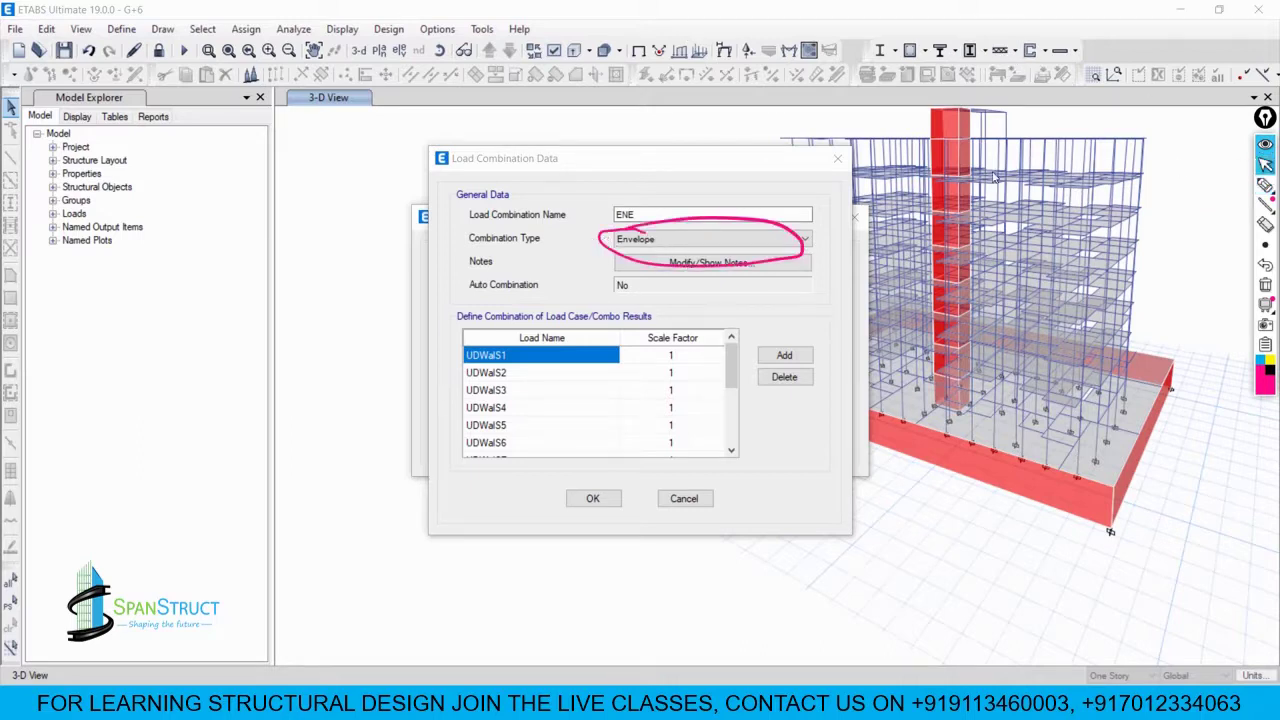
pyautogui.click(1265, 285)
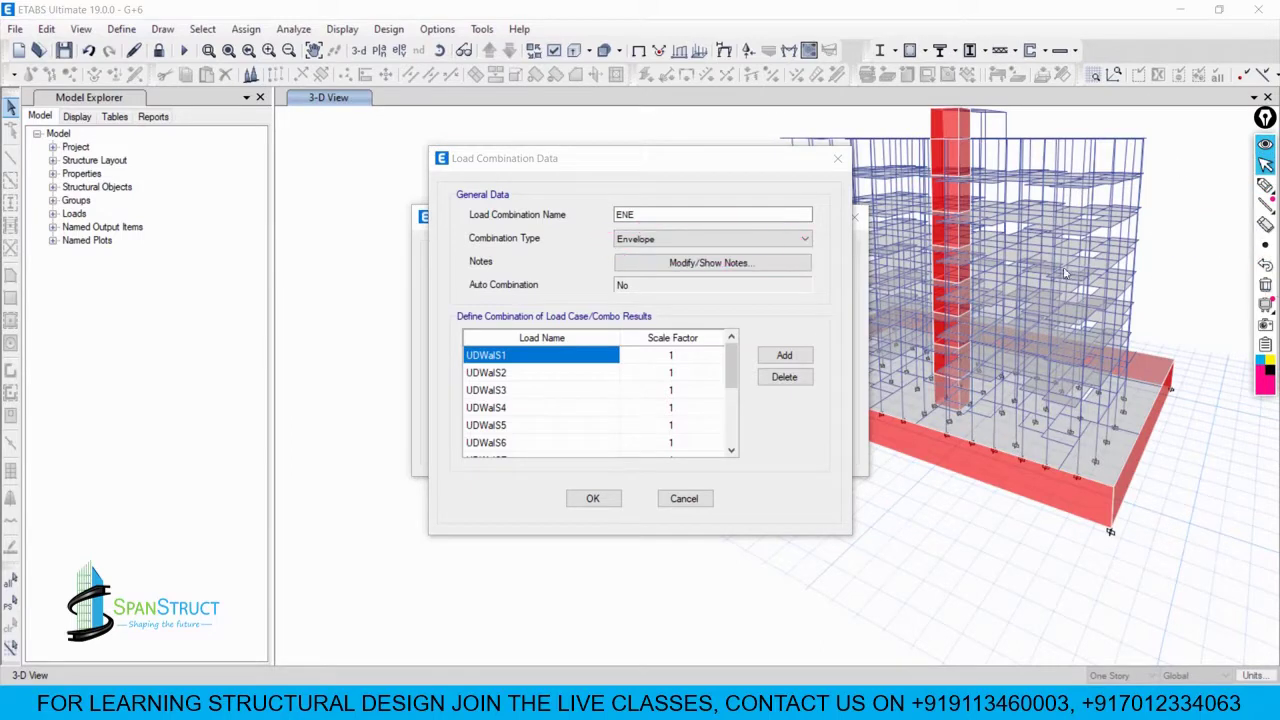
# Step: Review the combination types offered for ENE, leave it as Envelope, and accept the combination data and the combinations list
pyautogui.click(720, 240)
pyautogui.click(634, 265)
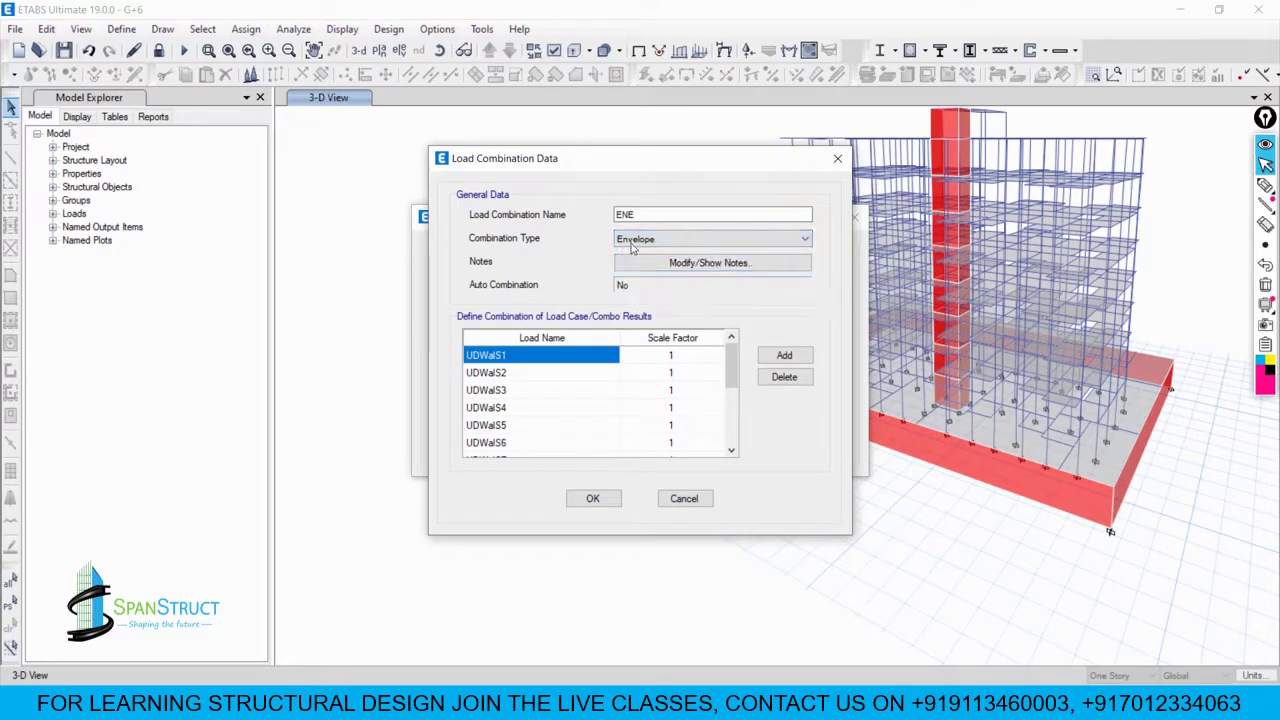
pyautogui.click(640, 240)
pyautogui.click(637, 253)
pyautogui.click(640, 240)
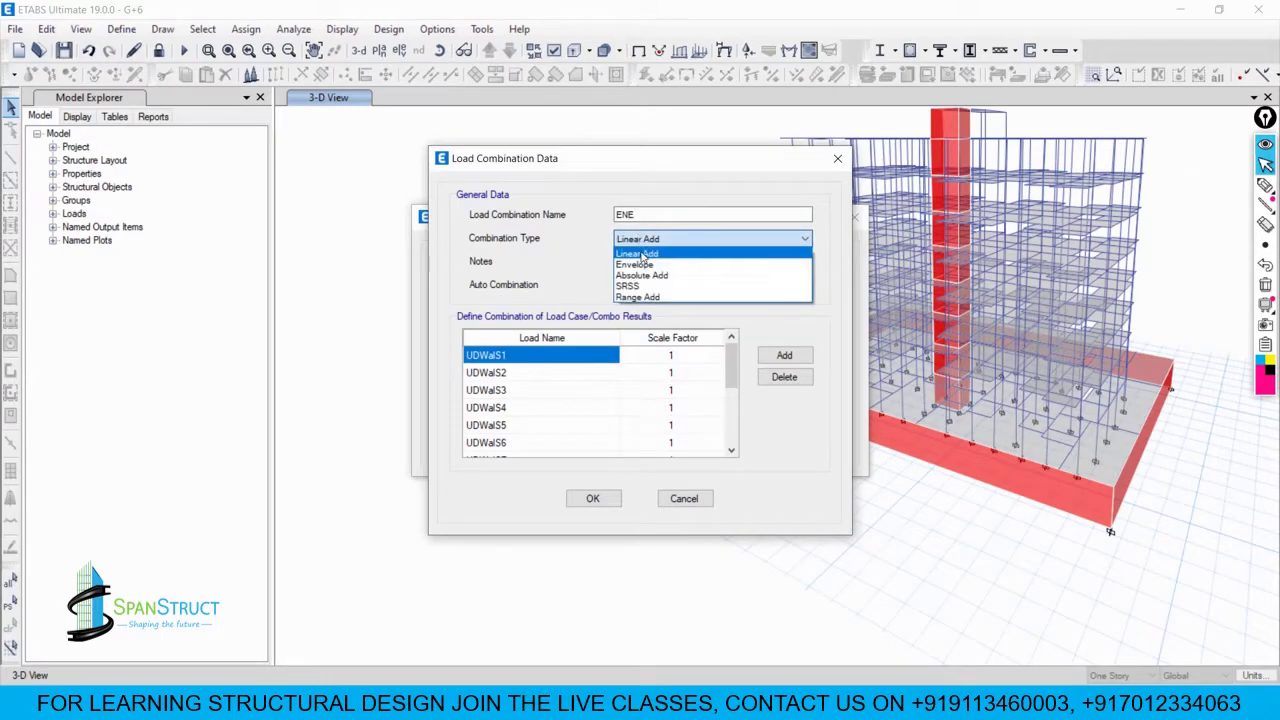
pyautogui.click(638, 265)
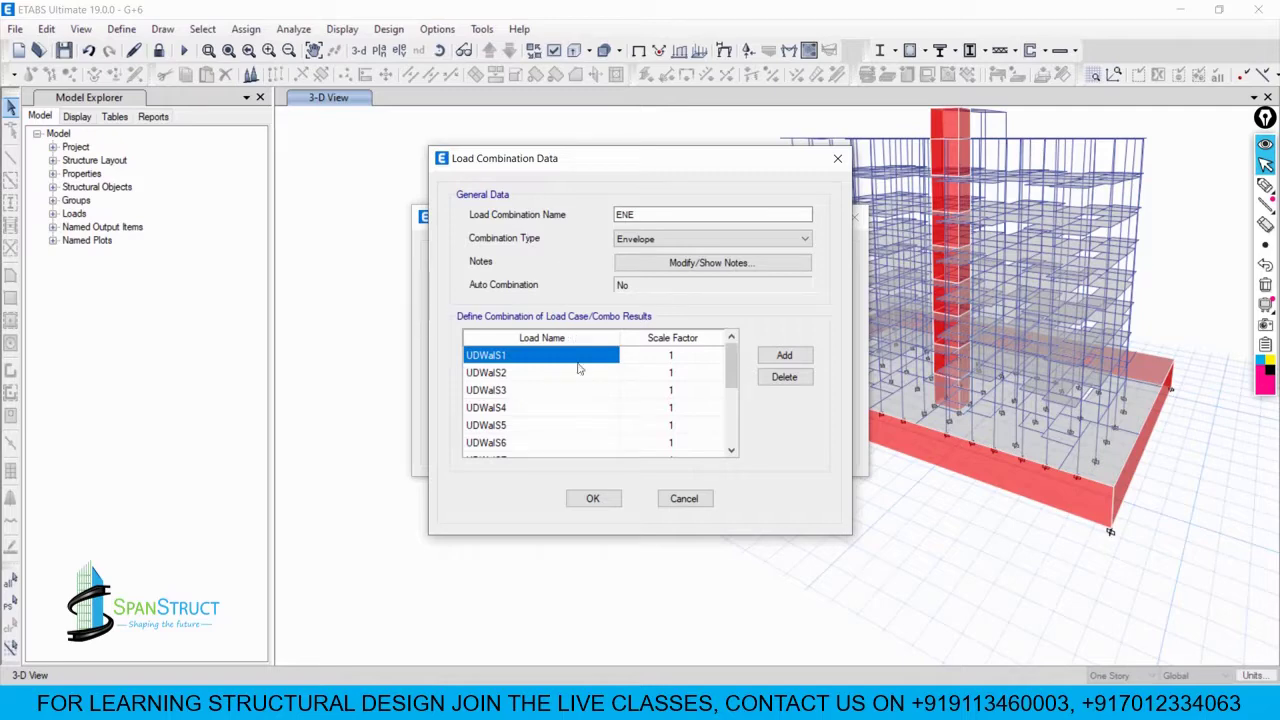
pyautogui.click(595, 500)
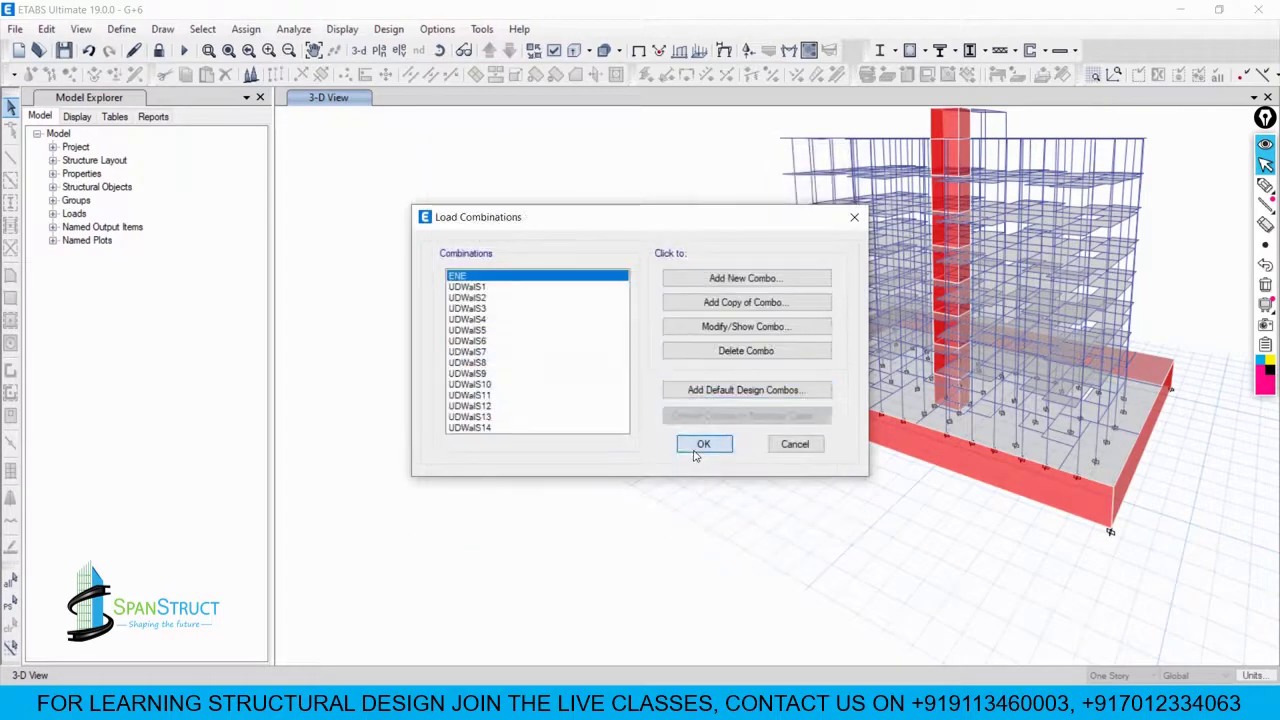
pyautogui.click(703, 444)
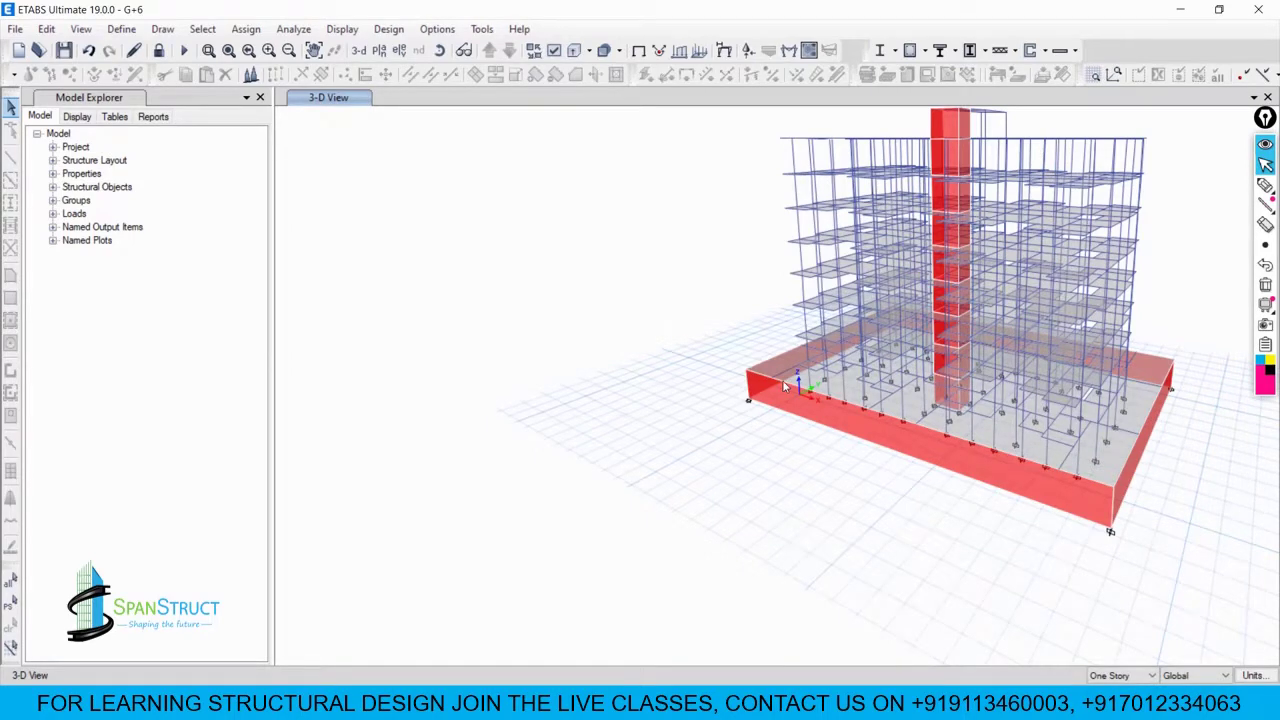
# Step: Hide the columns, beams and floors in the 3-D view, leaving the walls displayed
pyautogui.moveTo(761, 293); pyautogui.dragTo(731, 377, button='middle')
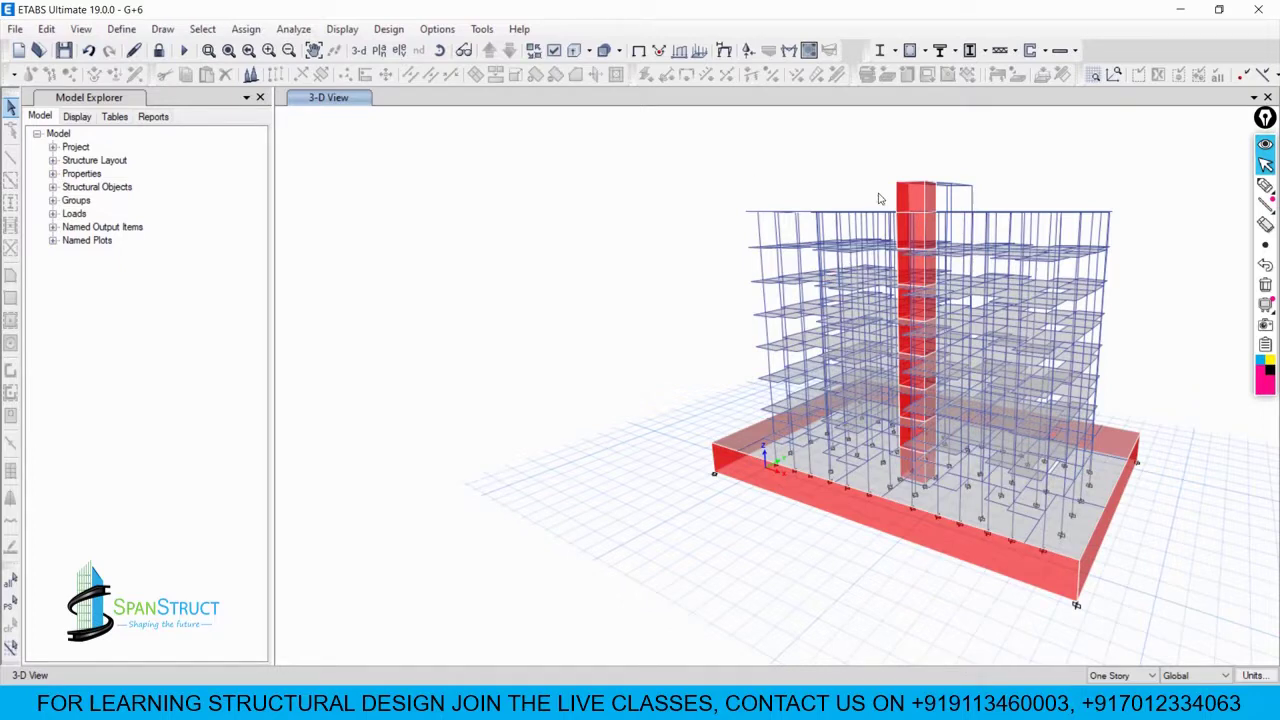
pyautogui.click(573, 50)
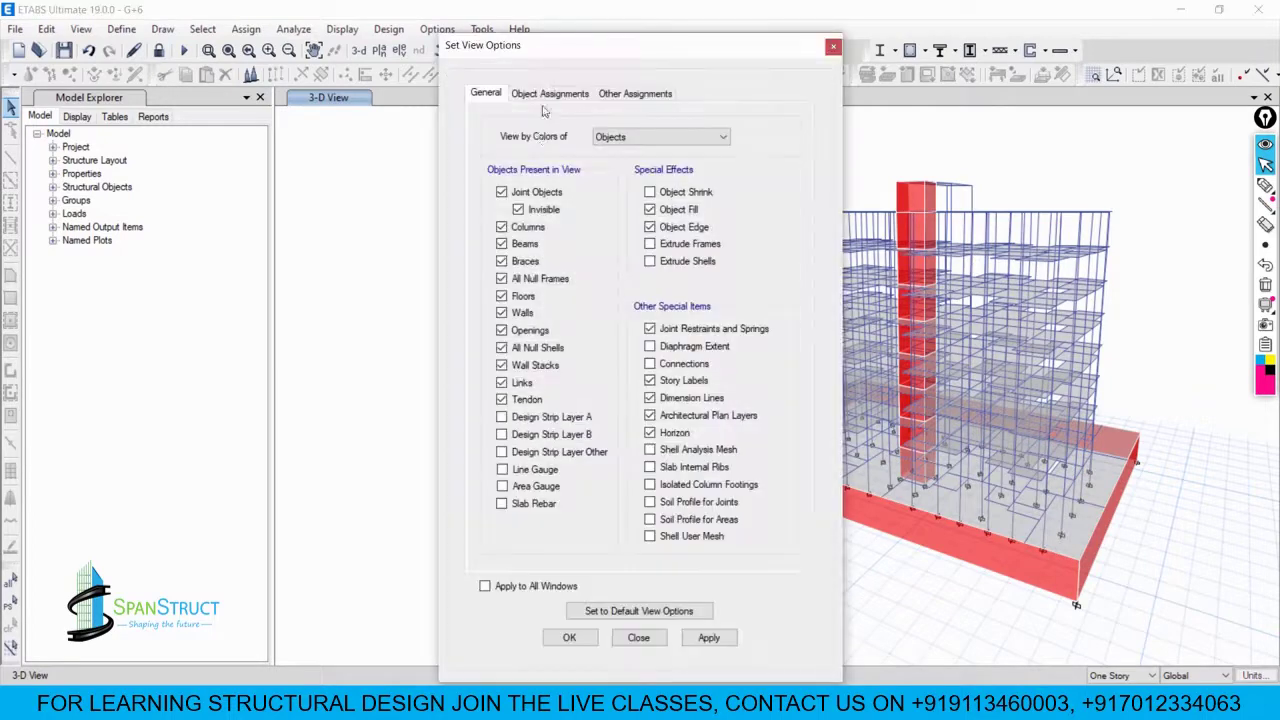
pyautogui.click(501, 227)
pyautogui.click(706, 637)
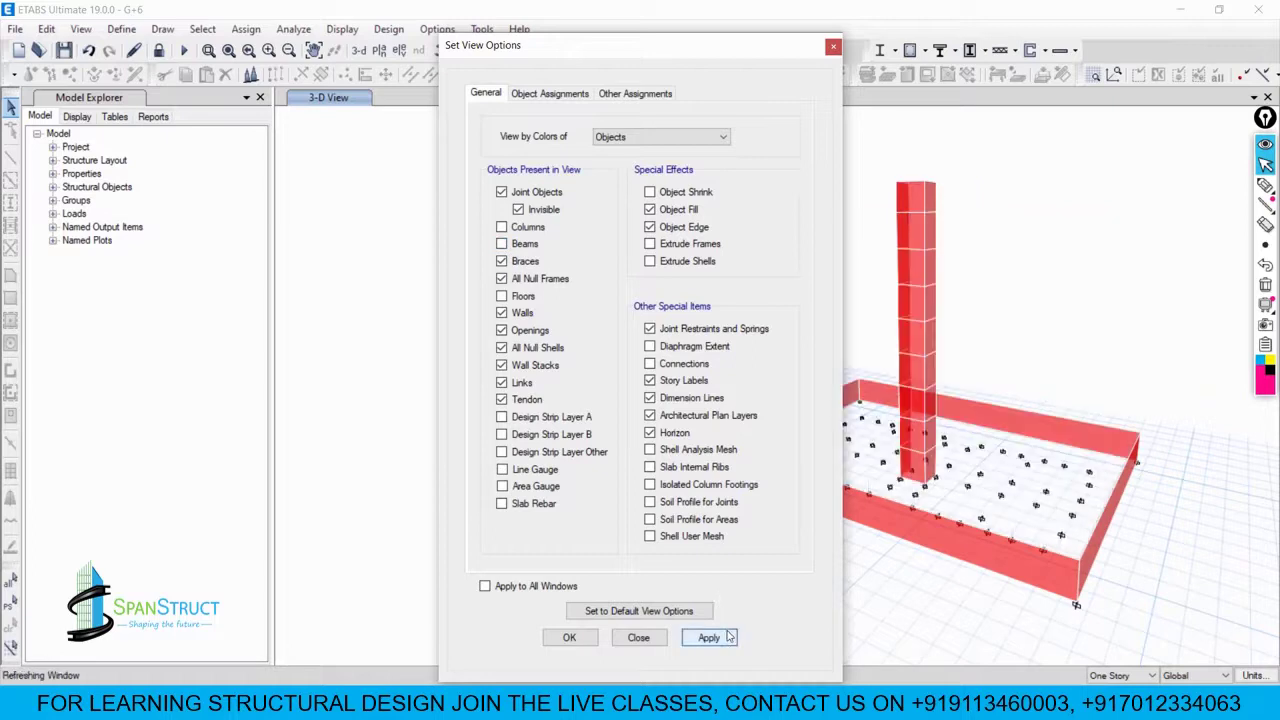
pyautogui.click(570, 638)
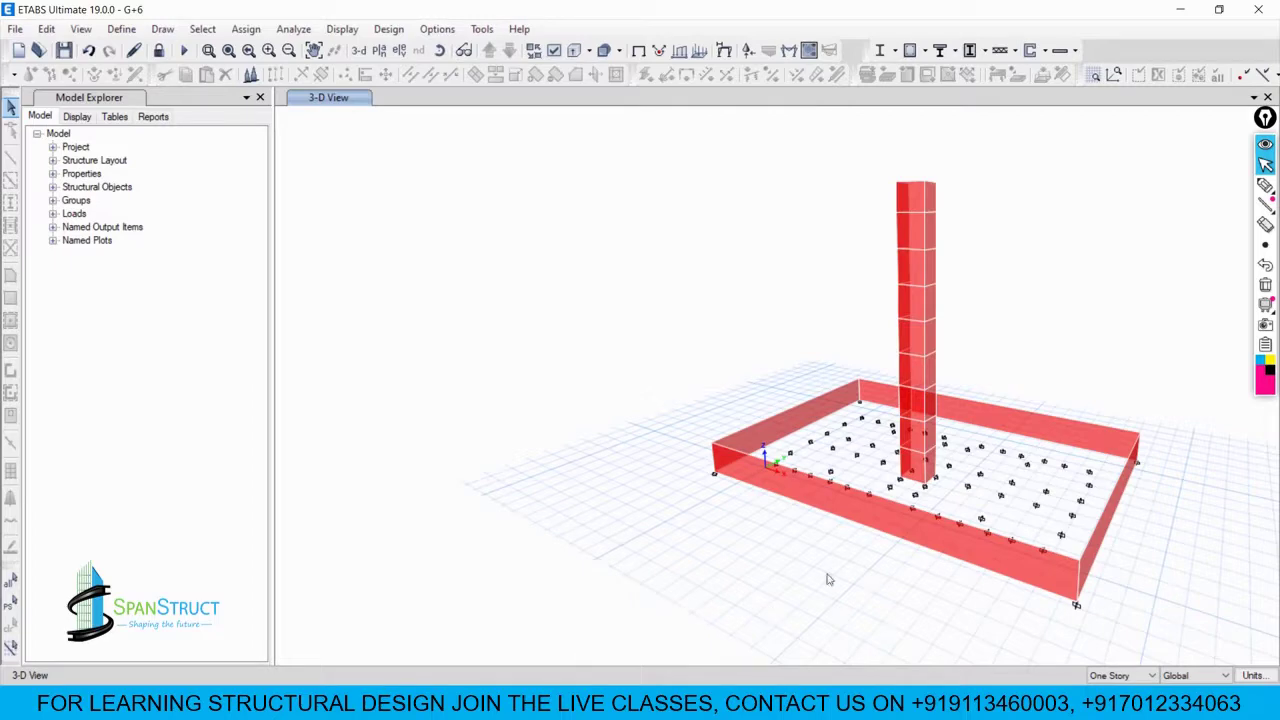
# Step: Frame the base of the central wall core and bring up the shell forces/stresses display settings
pyautogui.scroll(6, 930, 429)
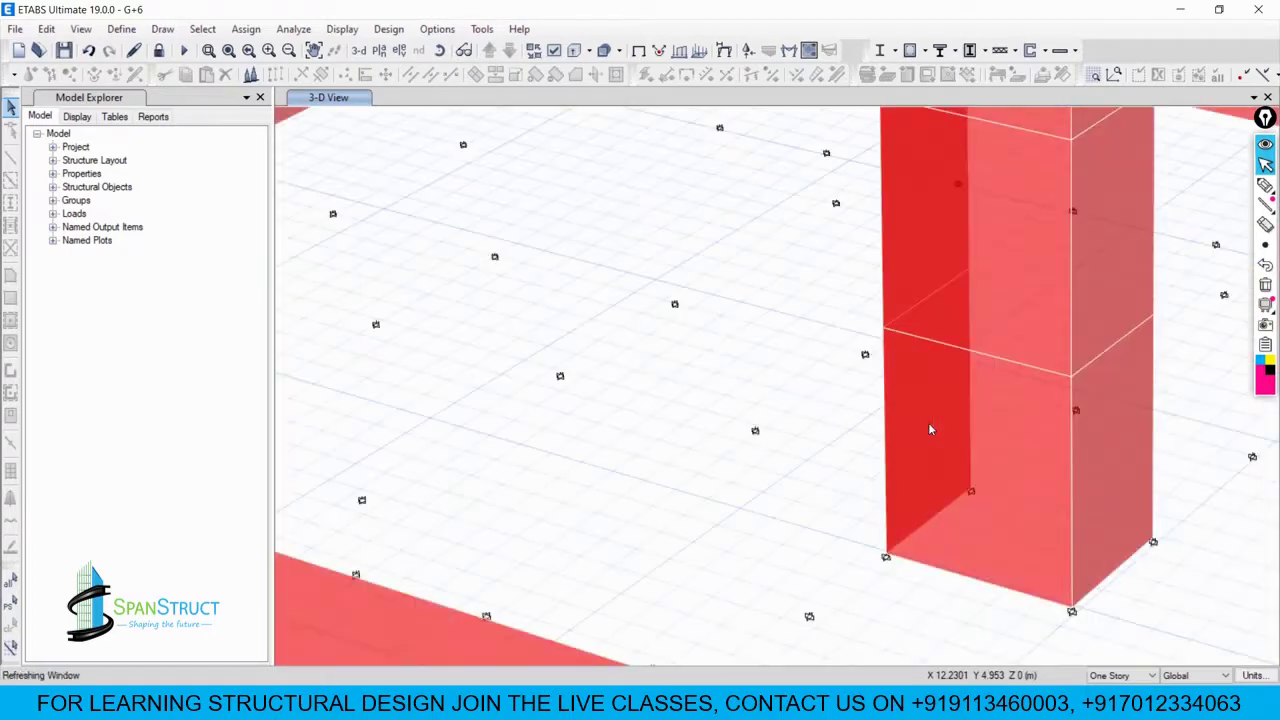
pyautogui.moveTo(929, 429); pyautogui.dragTo(824, 426, button='middle')
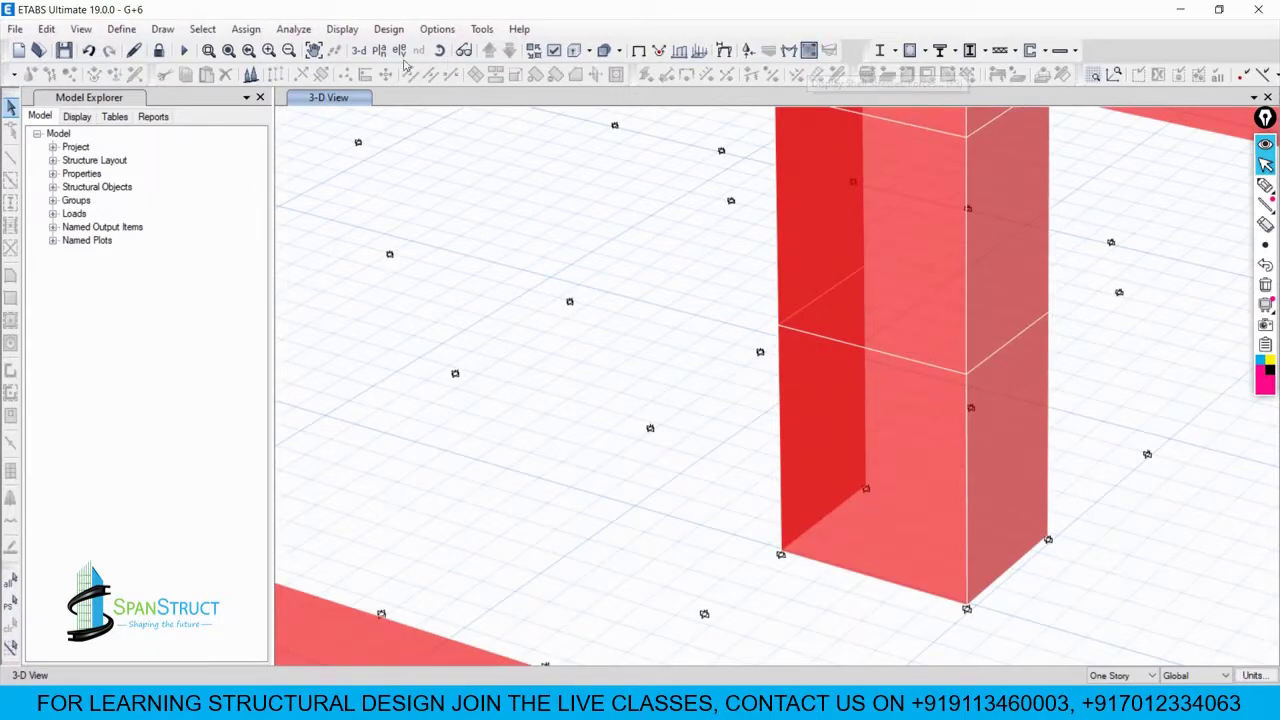
pyautogui.click(342, 29)
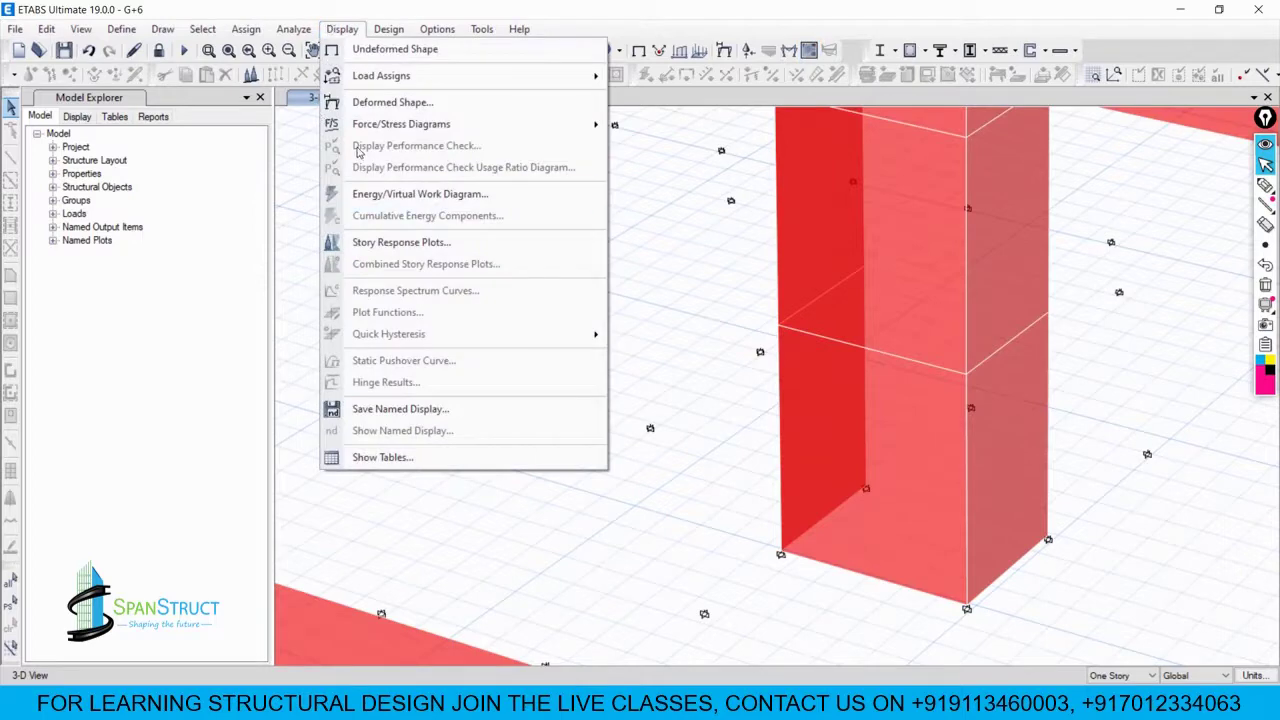
pyautogui.click(290, 46)
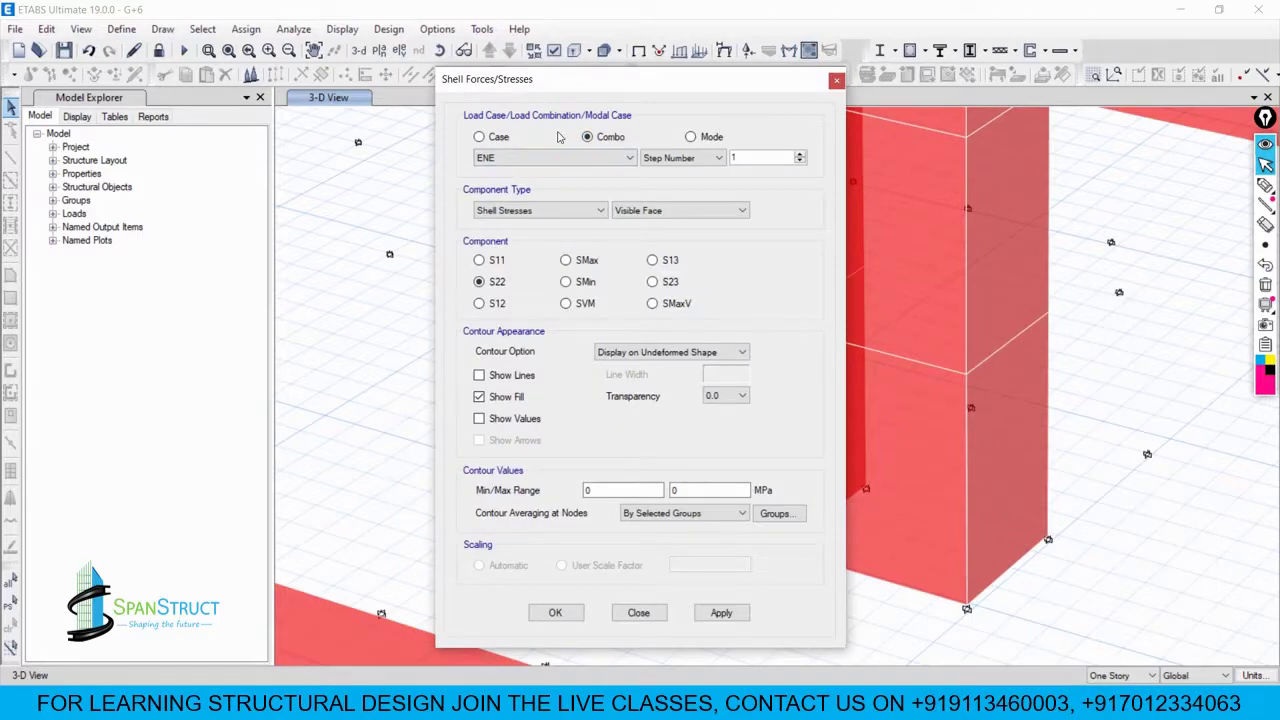
# Step: Try load case SW with Resultant Forces, and return to Shell Stresses for the ENE combination
pyautogui.click(479, 137)
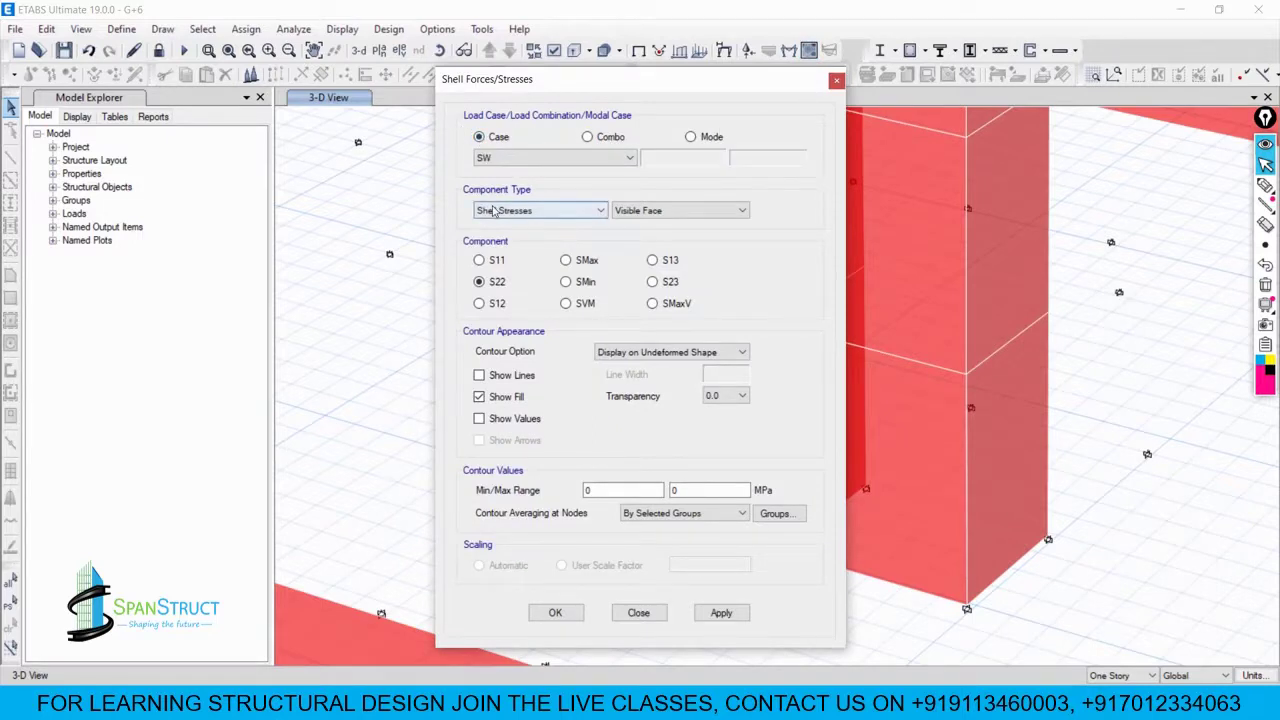
pyautogui.click(493, 210)
pyautogui.click(500, 226)
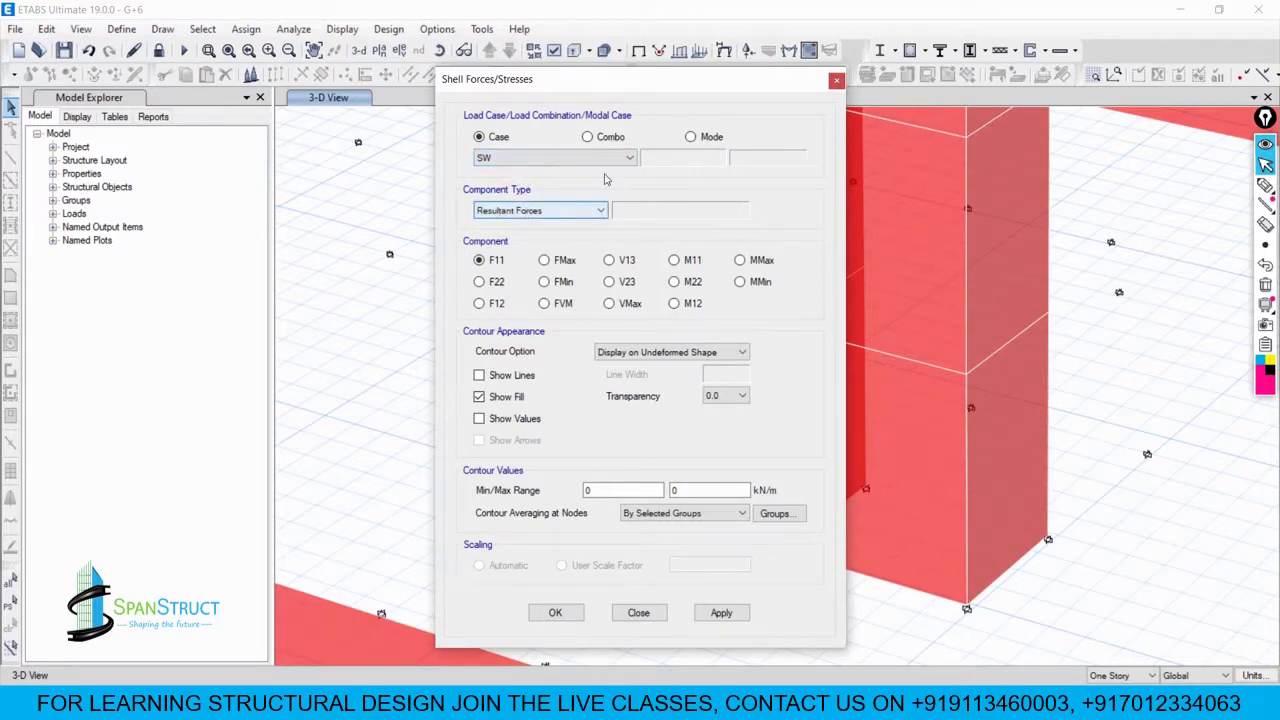
pyautogui.click(560, 210)
pyautogui.click(518, 236)
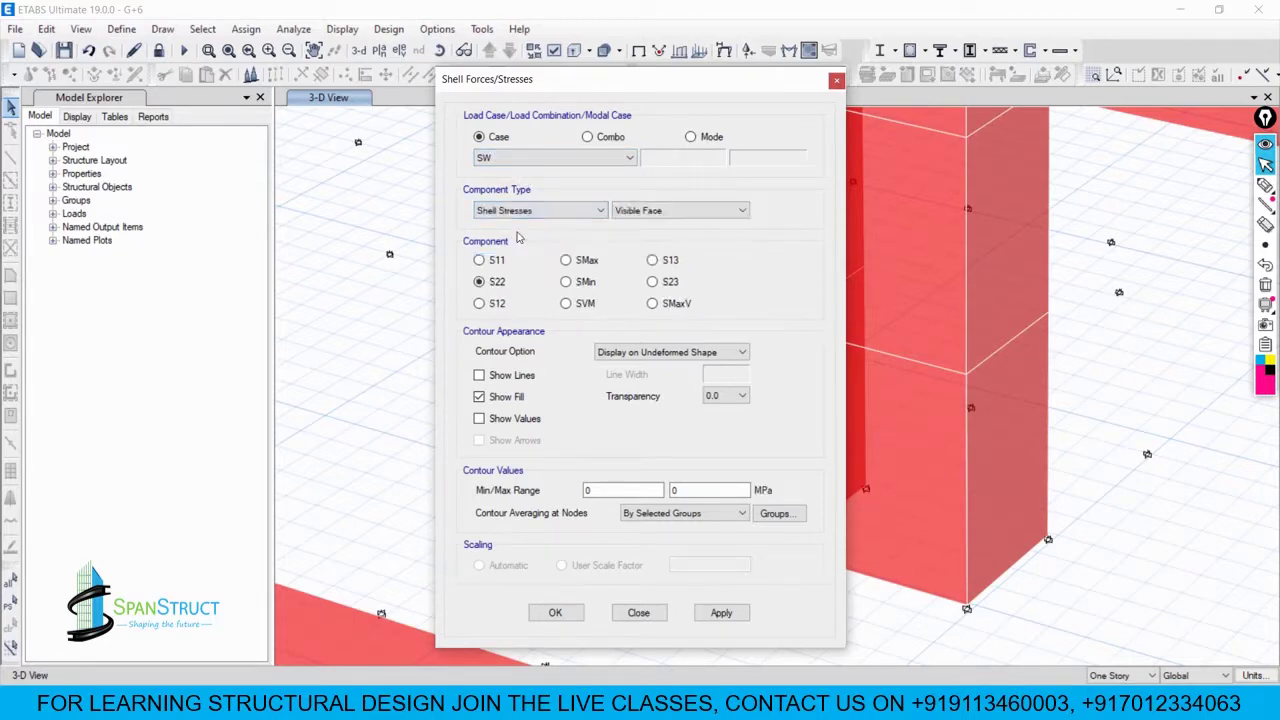
pyautogui.click(589, 139)
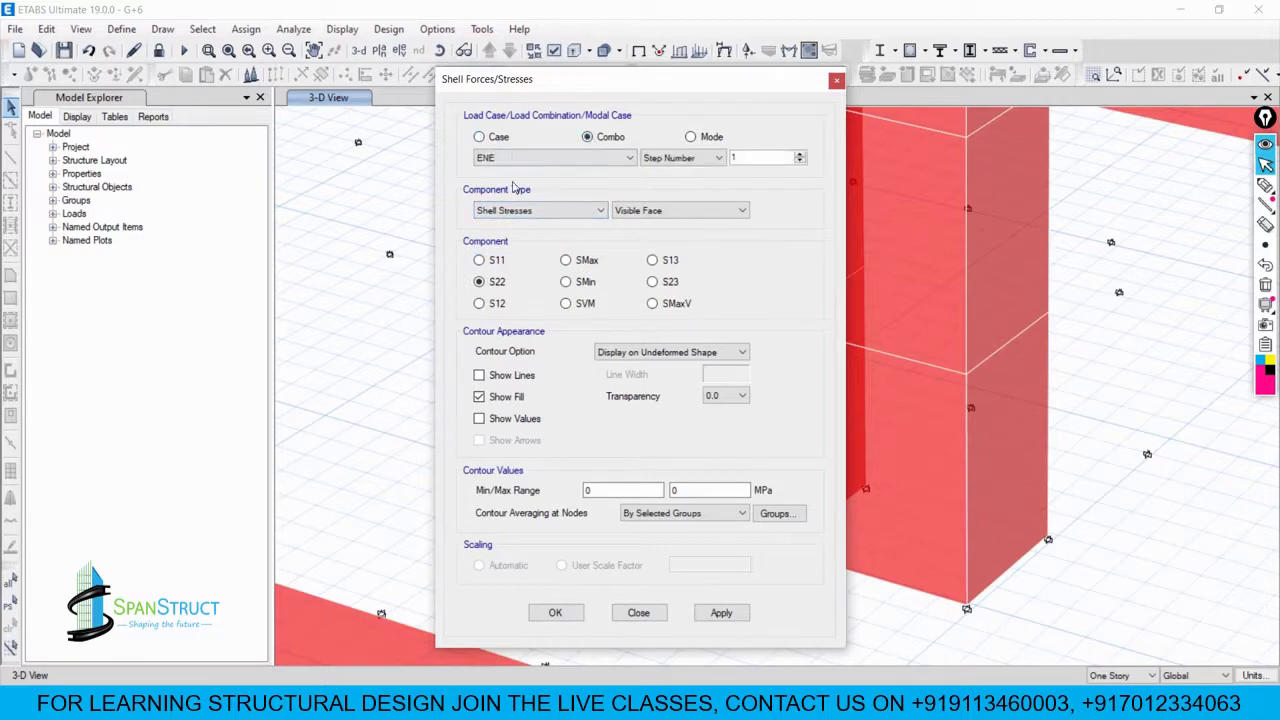
# Step: Display the S11 shell stresses on the walls for the ENE combination using Absolute Max values
pyautogui.click(668, 158)
pyautogui.click(665, 181)
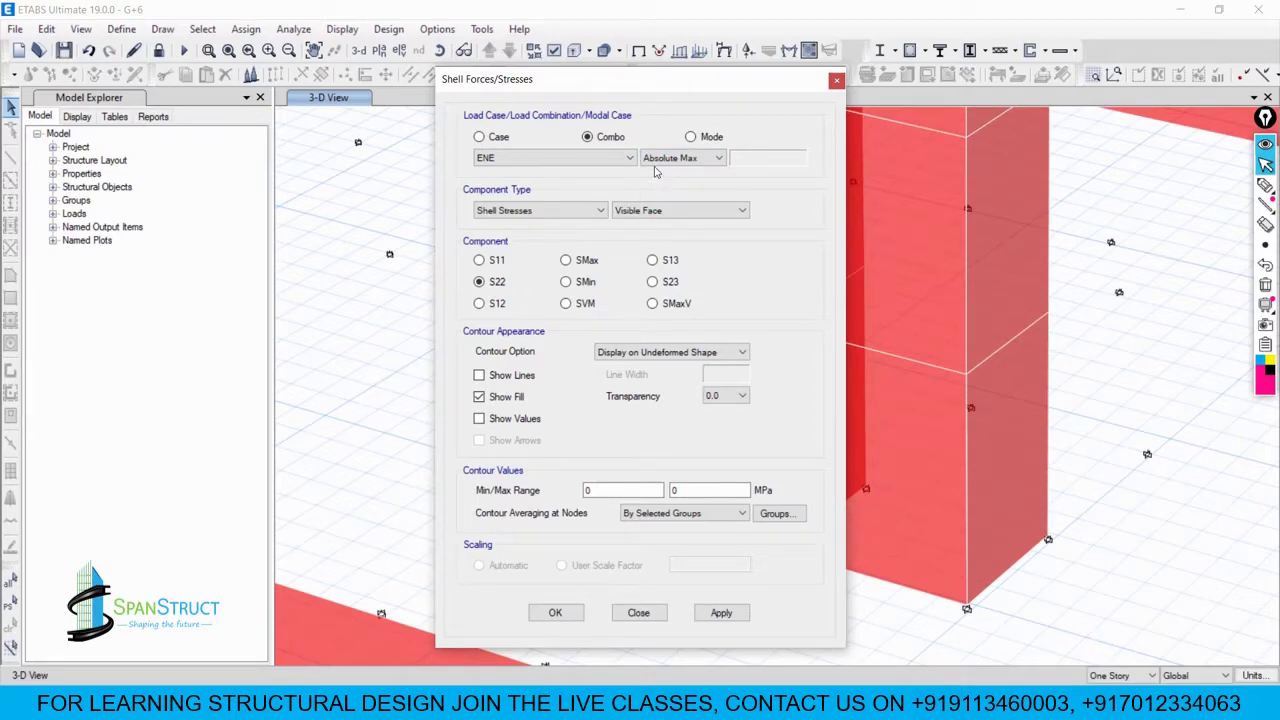
pyautogui.click(660, 160)
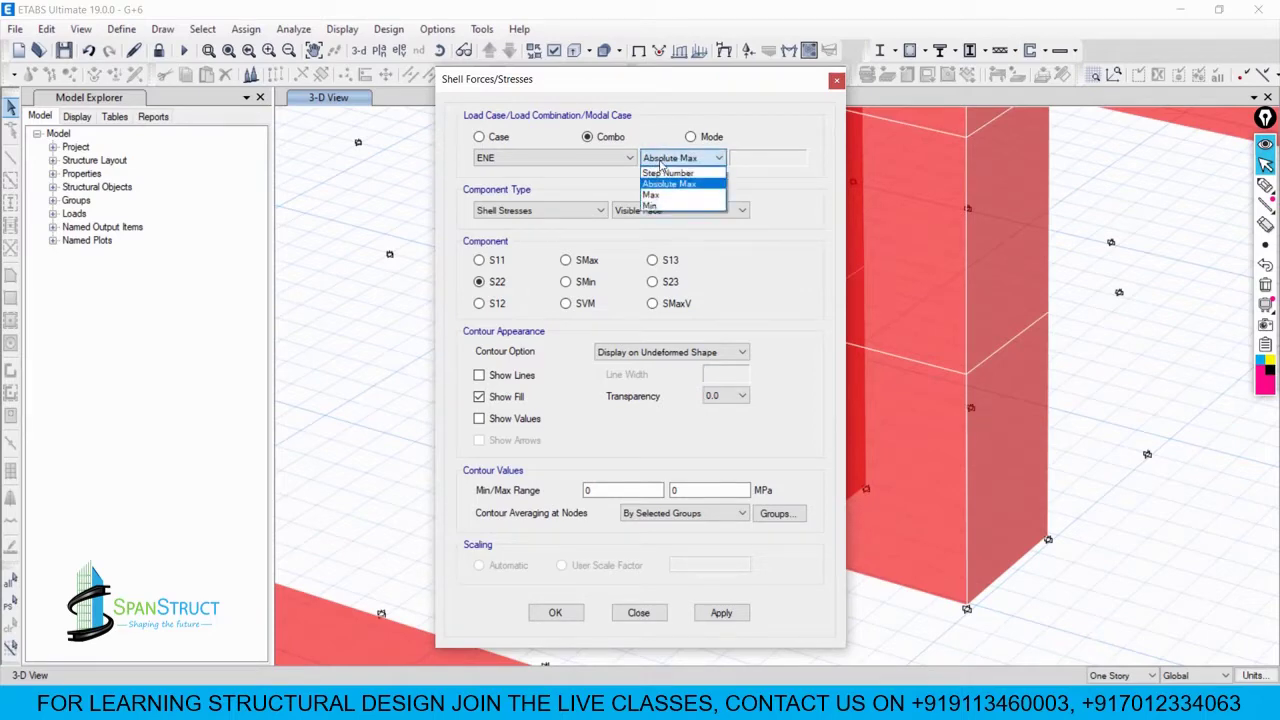
pyautogui.click(668, 184)
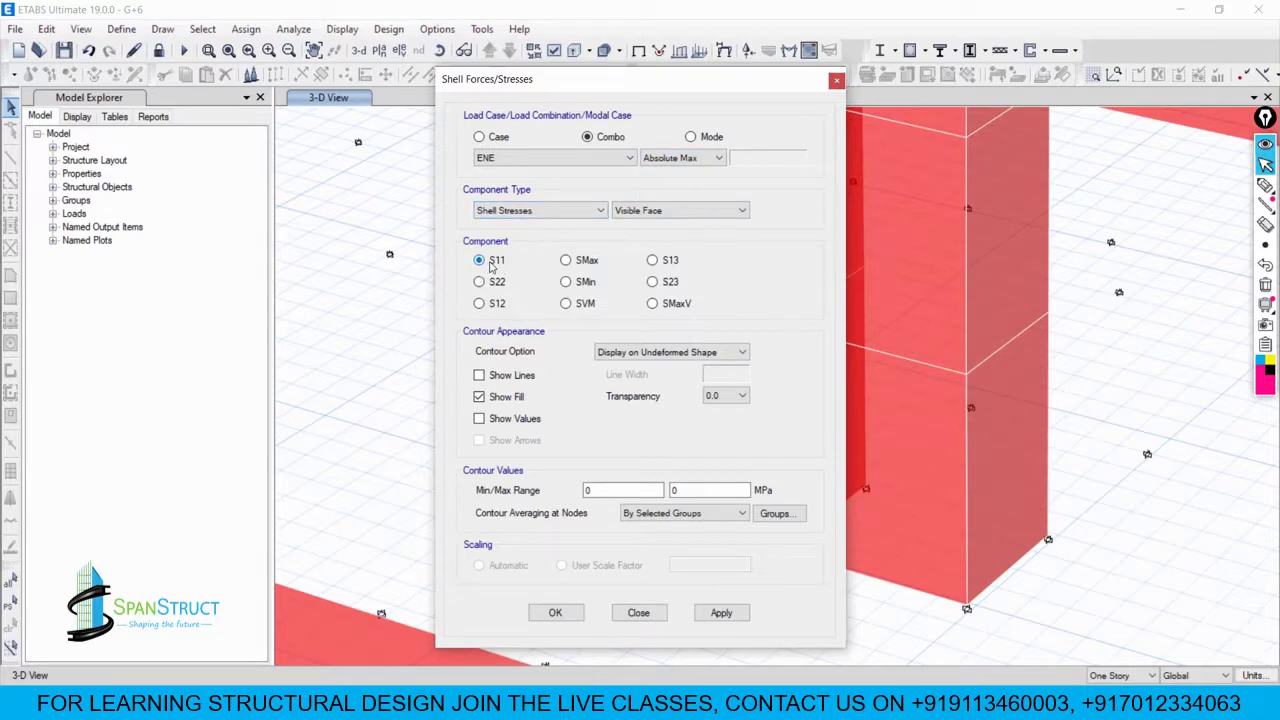
pyautogui.click(495, 281)
pyautogui.click(492, 261)
pyautogui.click(718, 612)
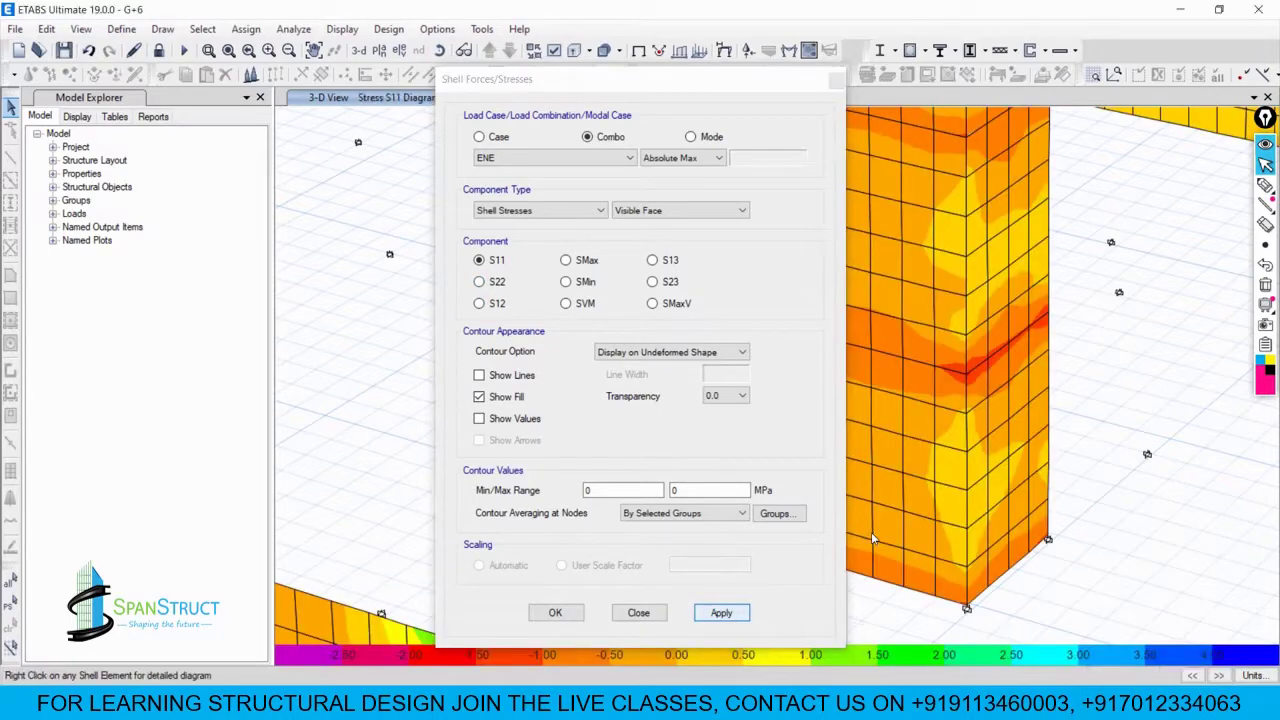
pyautogui.keyDown('shift'); pyautogui.moveTo(934, 588); pyautogui.dragTo(971, 497, button='middle'); pyautogui.keyUp('shift')
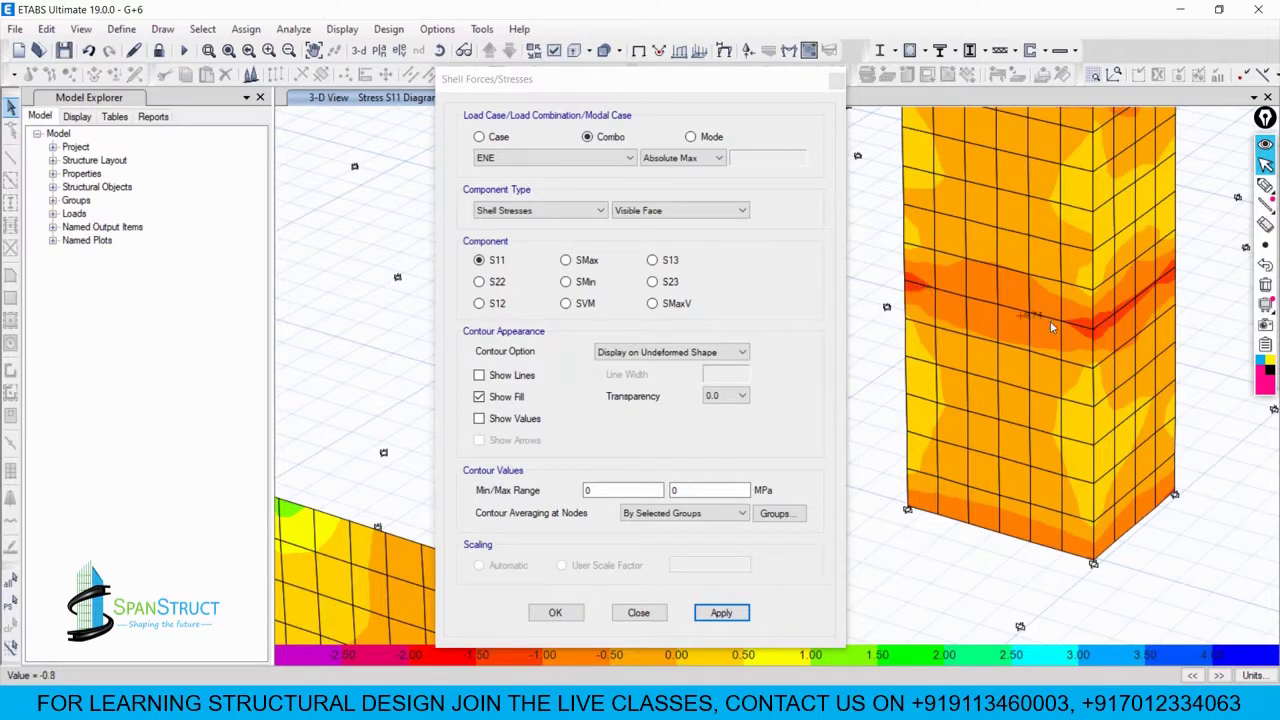
# Step: Handwrite the stress limit 0.2 × fck with the concrete grade M25 beneath it
pyautogui.click(1265, 185)
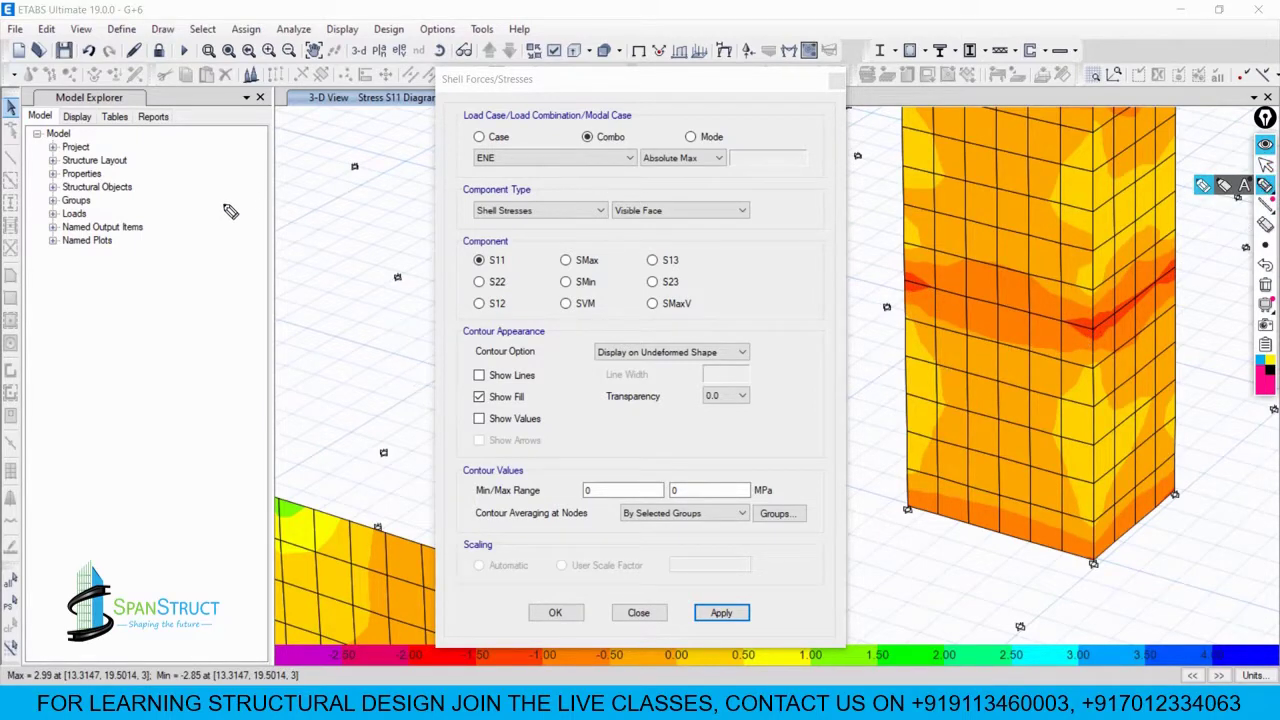
pyautogui.moveTo(238, 188)
pyautogui.mouseDown()
pyautogui.moveTo(246, 220)
pyautogui.moveTo(236, 186)
pyautogui.mouseUp()
pyautogui.moveTo(262, 182)
pyautogui.mouseDown()
pyautogui.moveTo(296, 200)
pyautogui.moveTo(335, 193)
pyautogui.mouseUp()
pyautogui.moveTo(334, 168); pyautogui.dragTo(312, 196)
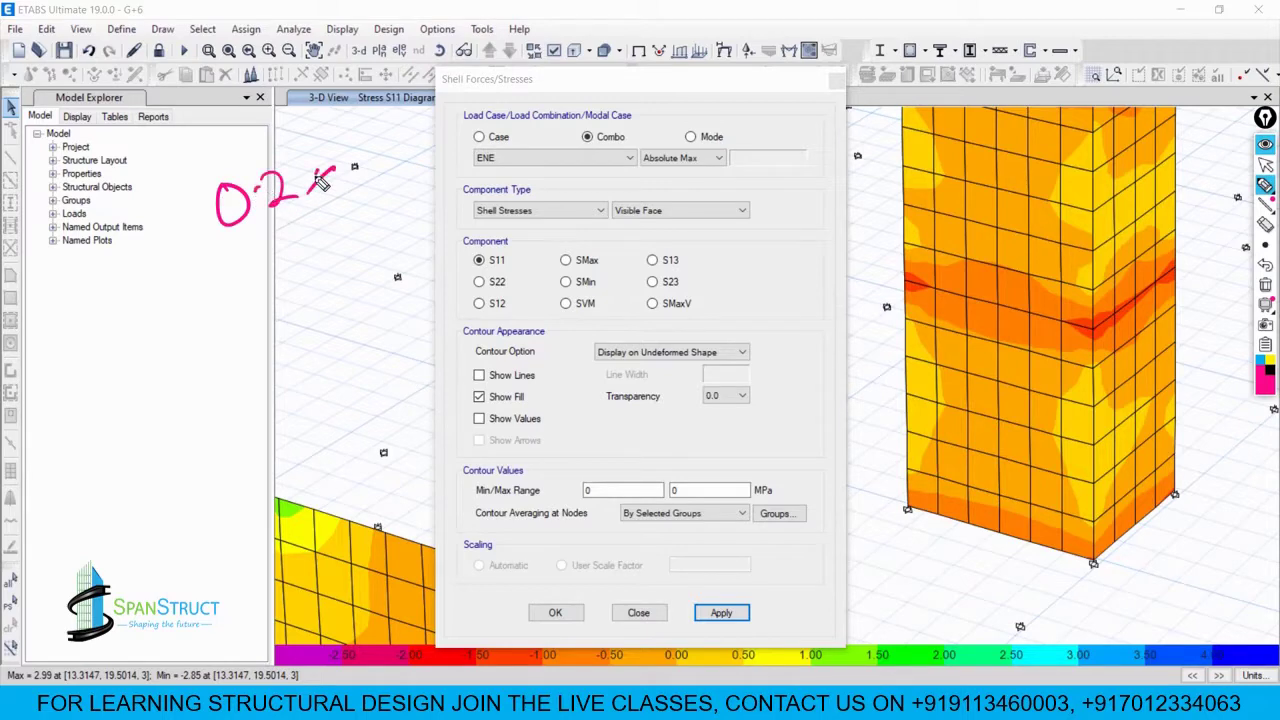
pyautogui.moveTo(432, 116)
pyautogui.mouseDown()
pyautogui.moveTo(412, 210)
pyautogui.moveTo(432, 170)
pyautogui.mouseUp()
pyautogui.moveTo(450, 136); pyautogui.dragTo(456, 160)
pyautogui.moveTo(478, 120); pyautogui.dragTo(494, 156)
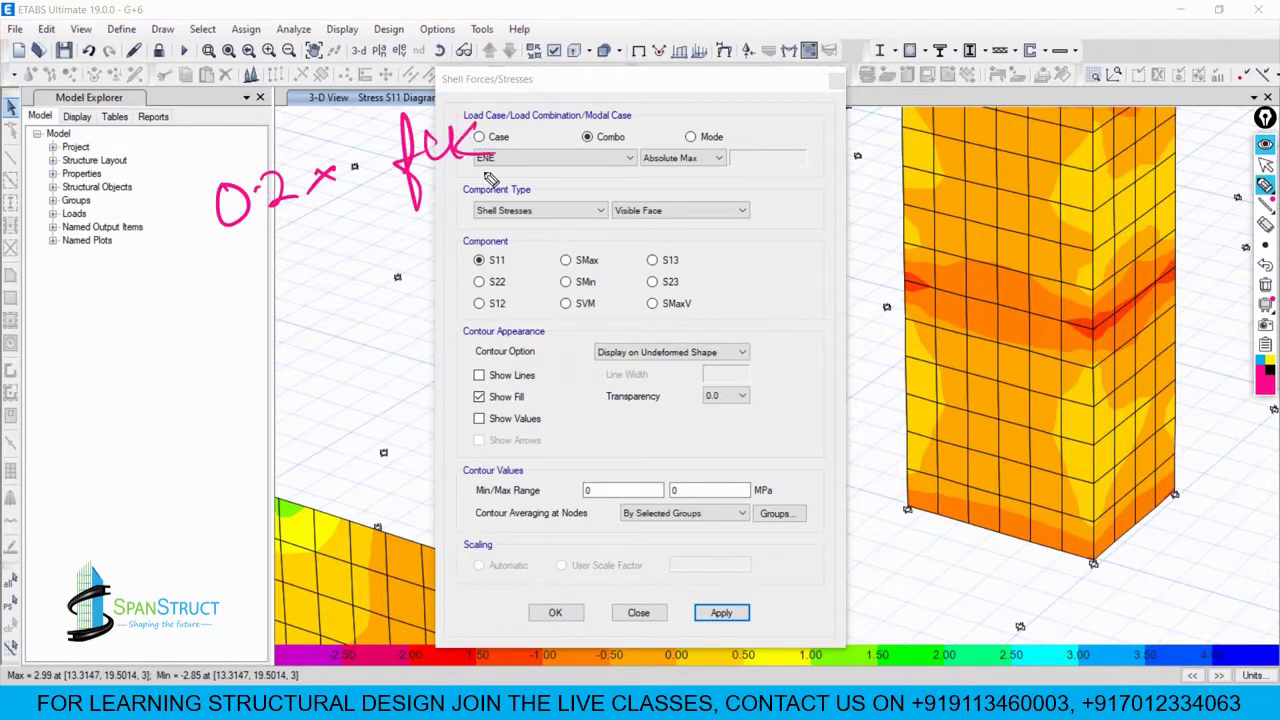
pyautogui.moveTo(342, 258); pyautogui.dragTo(406, 250)
pyautogui.moveTo(468, 206); pyautogui.dragTo(452, 242)
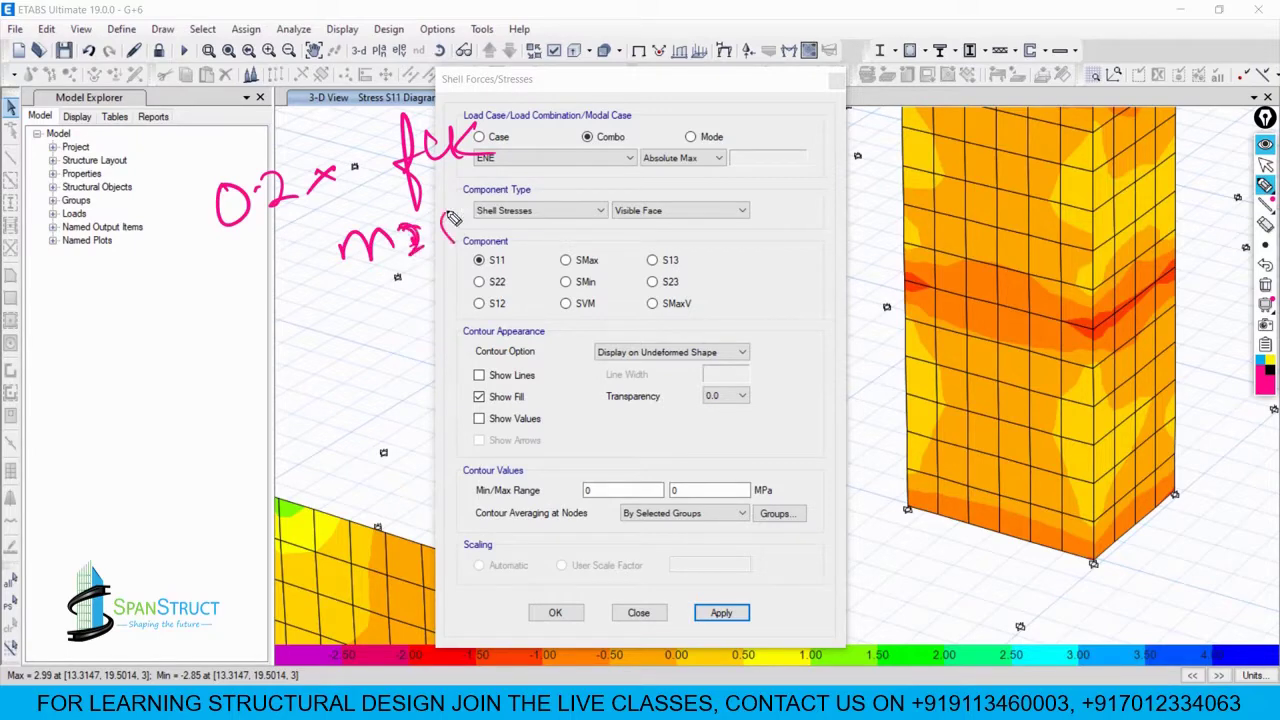
# Step: Handwrite the calculation 0.2 × 25 = 5 N/mm² below the formula and circle the result
pyautogui.click(243, 349)
pyautogui.moveTo(266, 344); pyautogui.dragTo(322, 372)
pyautogui.moveTo(362, 321); pyautogui.dragTo(378, 345)
pyautogui.moveTo(342, 343)
pyautogui.mouseDown()
pyautogui.moveTo(388, 327)
pyautogui.moveTo(420, 338)
pyautogui.mouseUp()
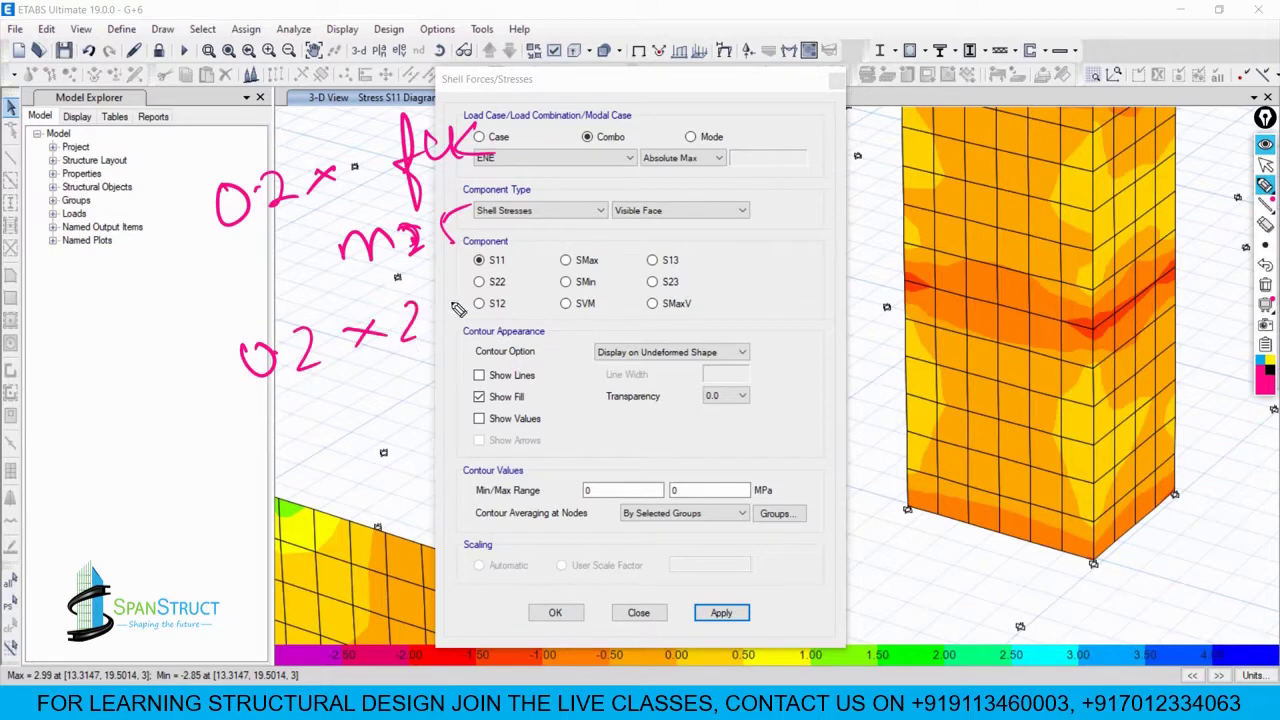
pyautogui.moveTo(466, 292); pyautogui.dragTo(446, 338)
pyautogui.moveTo(332, 384); pyautogui.dragTo(362, 378)
pyautogui.moveTo(336, 396); pyautogui.dragTo(374, 392)
pyautogui.moveTo(420, 368)
pyautogui.mouseDown()
pyautogui.moveTo(404, 400)
pyautogui.moveTo(505, 352)
pyautogui.moveTo(572, 370)
pyautogui.moveTo(612, 336)
pyautogui.moveTo(430, 335)
pyautogui.moveTo(608, 408)
pyautogui.moveTo(552, 368)
pyautogui.mouseUp()
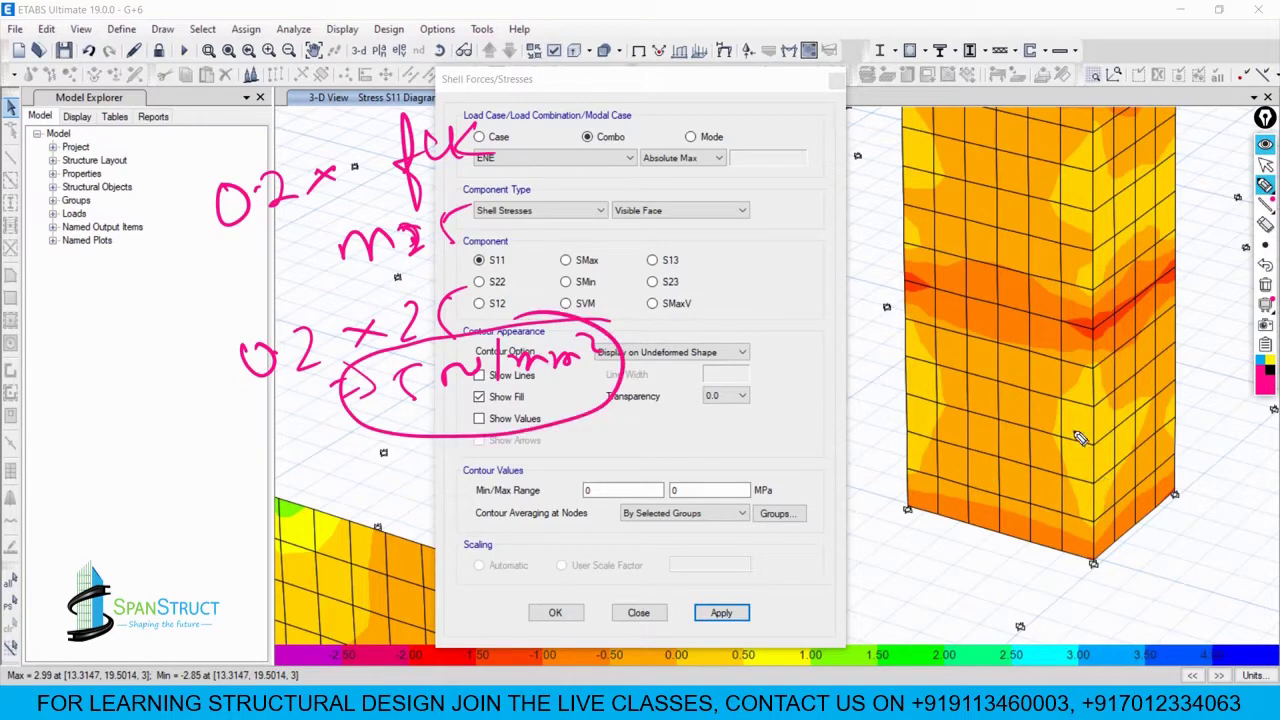
# Step: Outline the lowest wall panel of the core in ink, mark the circled limit, and clear all the ink
pyautogui.moveTo(908, 286)
pyautogui.mouseDown()
pyautogui.moveTo(1094, 331)
pyautogui.moveTo(1068, 466)
pyautogui.moveTo(975, 545)
pyautogui.moveTo(905, 400)
pyautogui.moveTo(935, 320)
pyautogui.mouseUp()
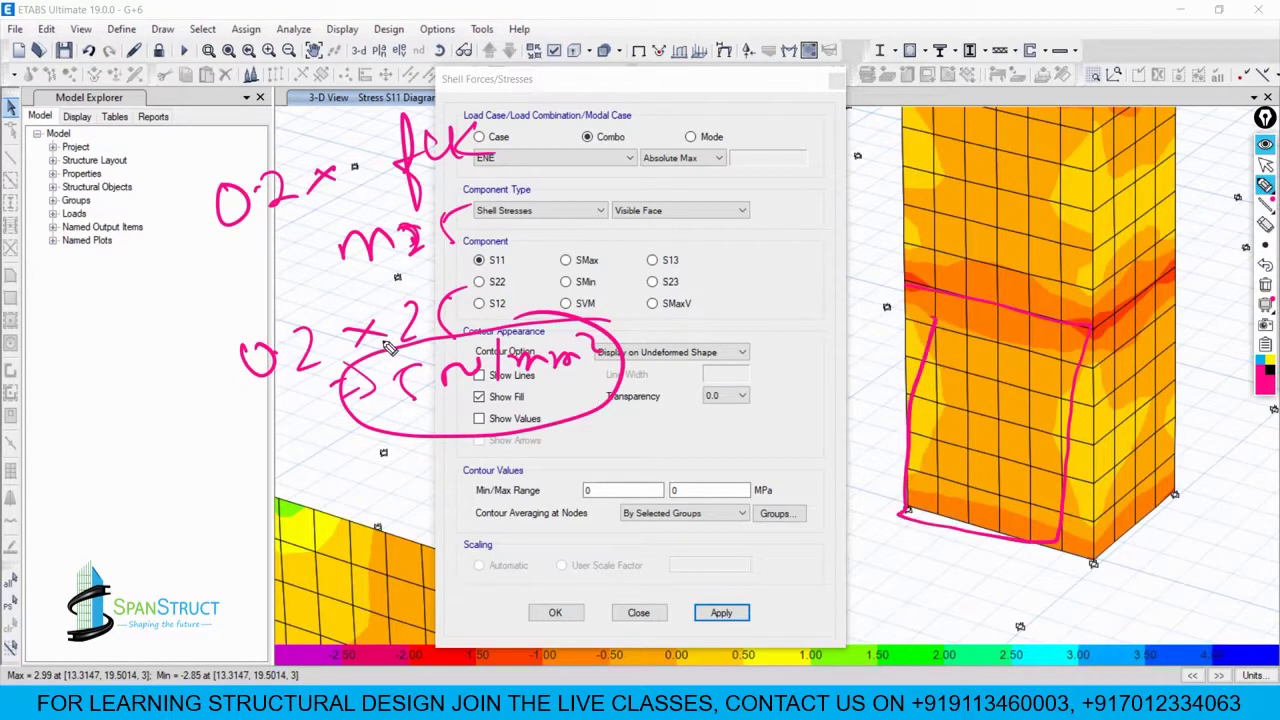
pyautogui.moveTo(477, 441); pyautogui.dragTo(628, 402)
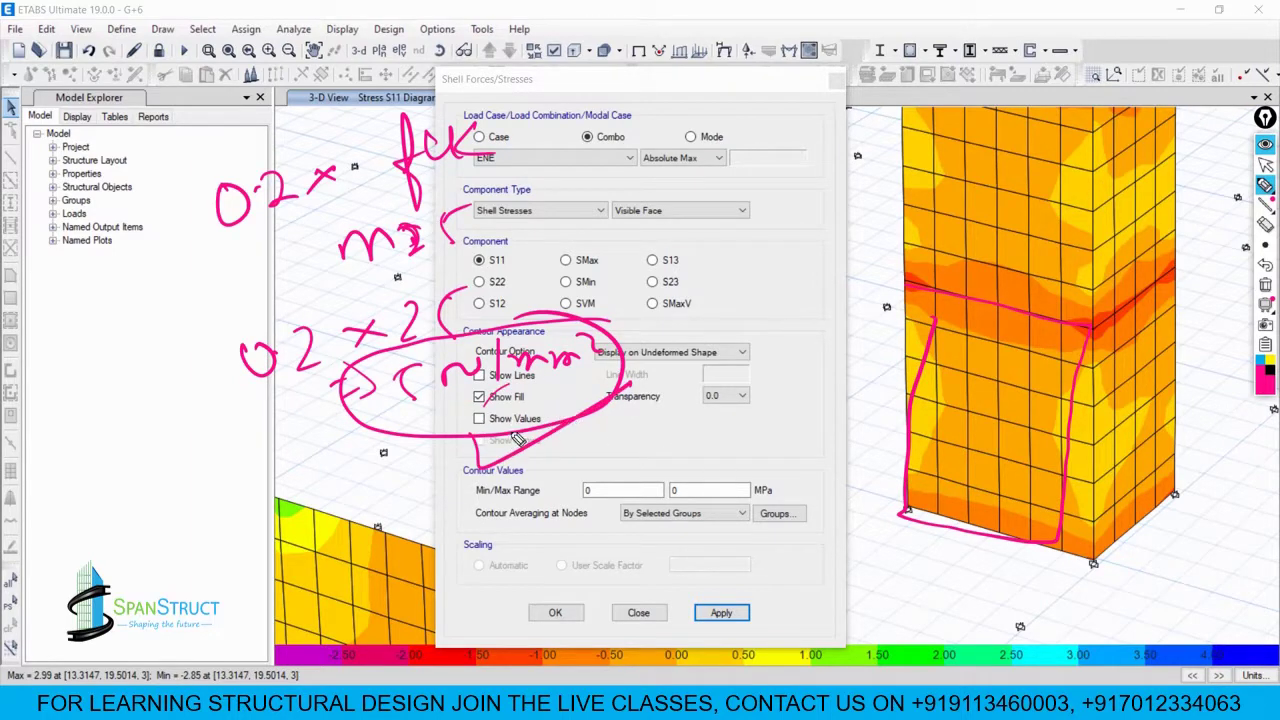
pyautogui.moveTo(514, 455); pyautogui.dragTo(572, 432)
pyautogui.click(1265, 285)
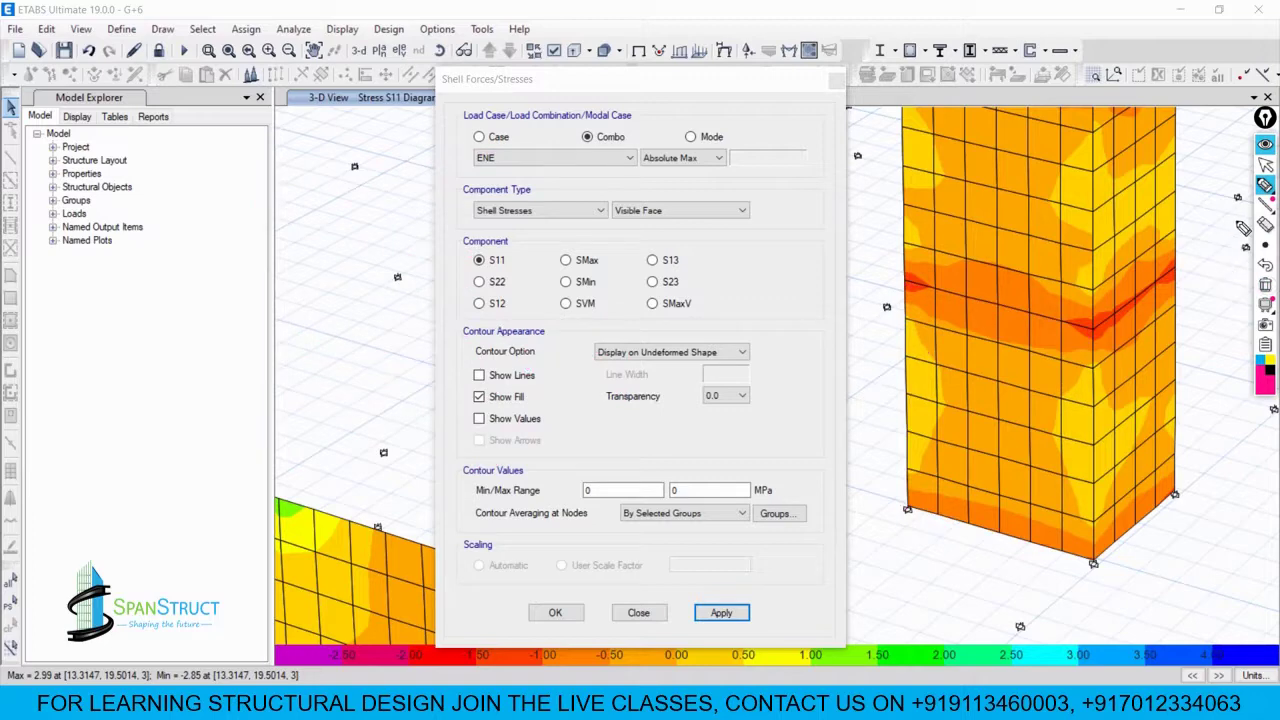
pyautogui.click(1265, 165)
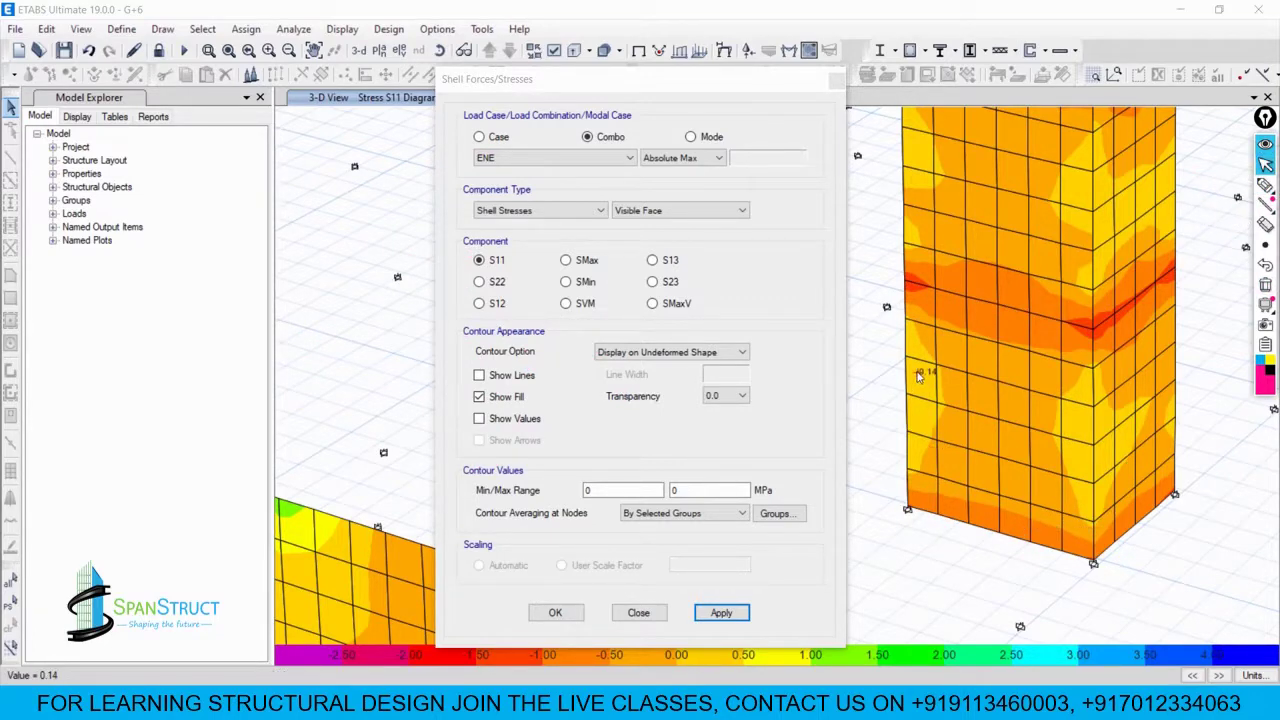
# Step: Display the S22 shell stresses on the walls for the ENE combination and close the stress settings
pyautogui.click(479, 282)
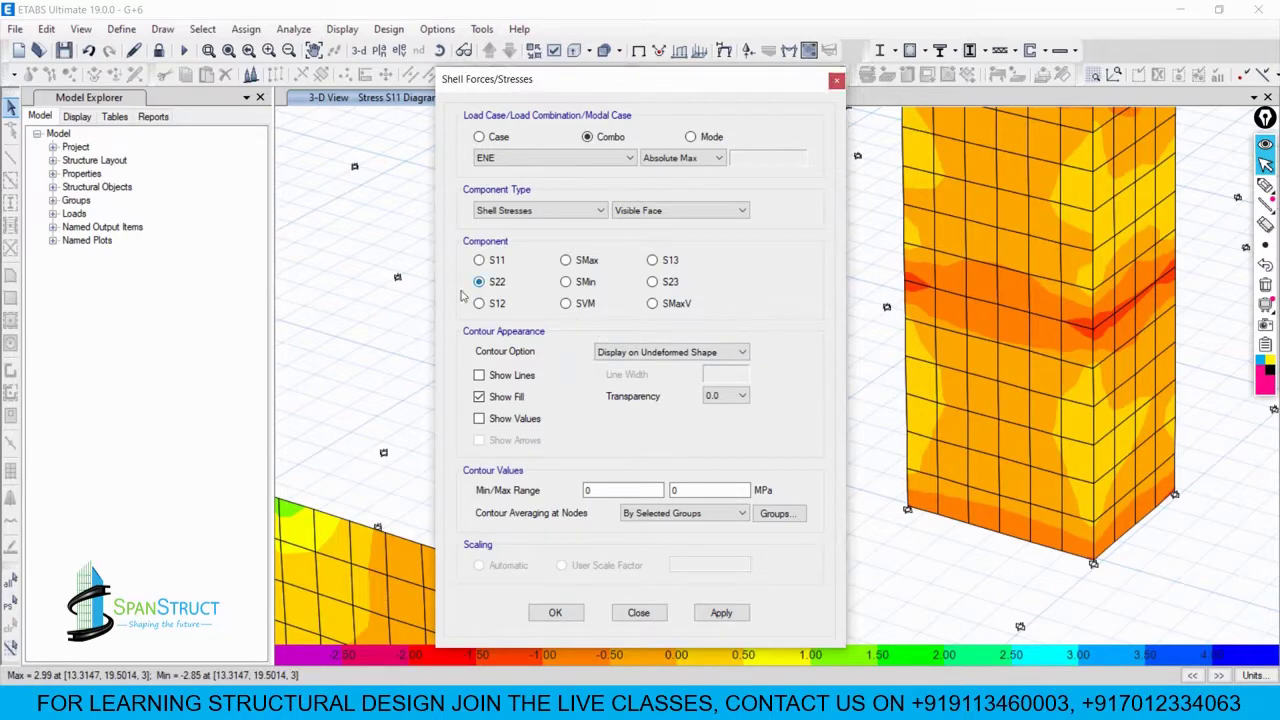
pyautogui.click(725, 615)
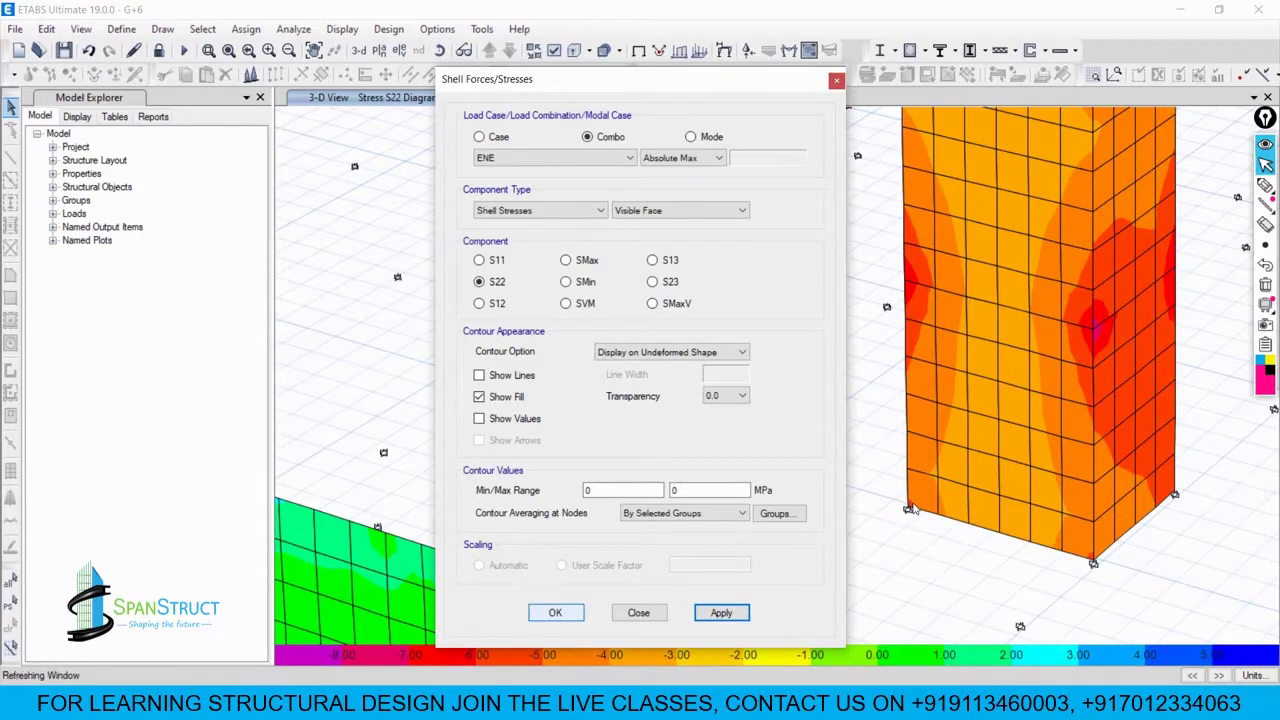
pyautogui.press('Escape')
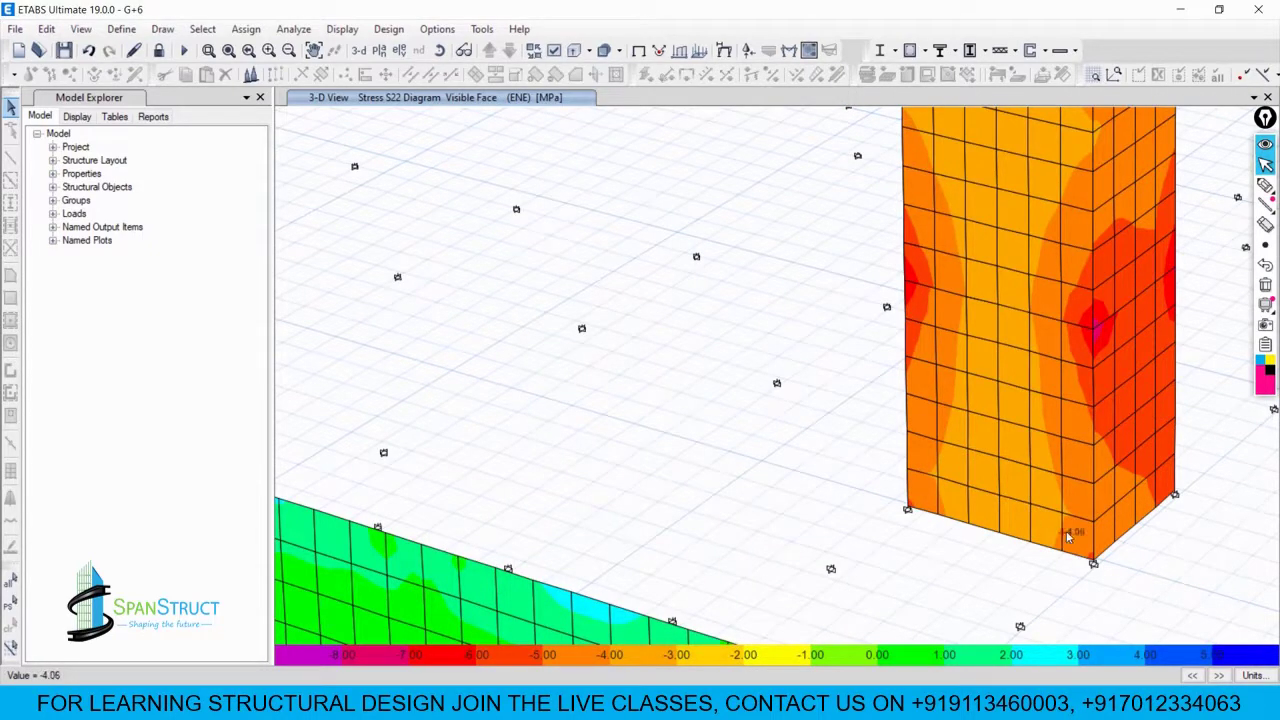
# Step: Check the S22 stress values at the base corners and along the edge hot spots of the core's wider wall
pyautogui.scroll(3, 1071, 551)
pyautogui.moveTo(1128, 574)
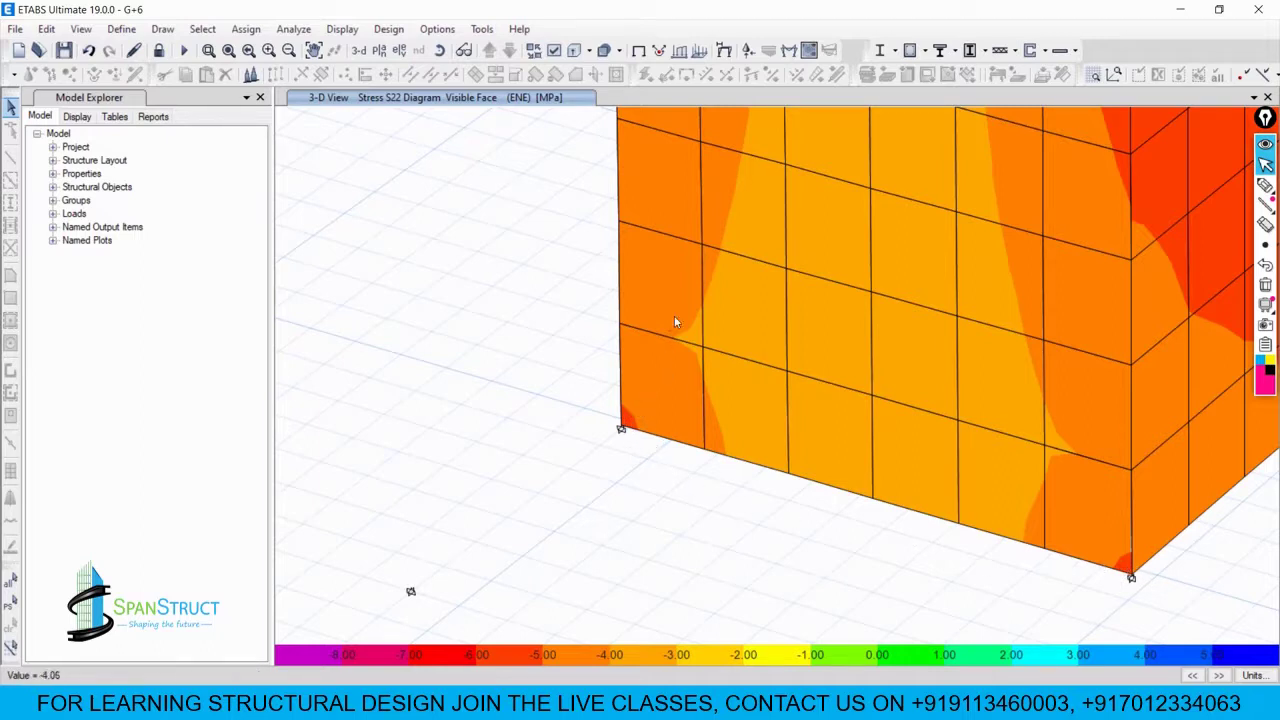
pyautogui.scroll(1, 670, 335)
pyautogui.scroll(2, 609, 459)
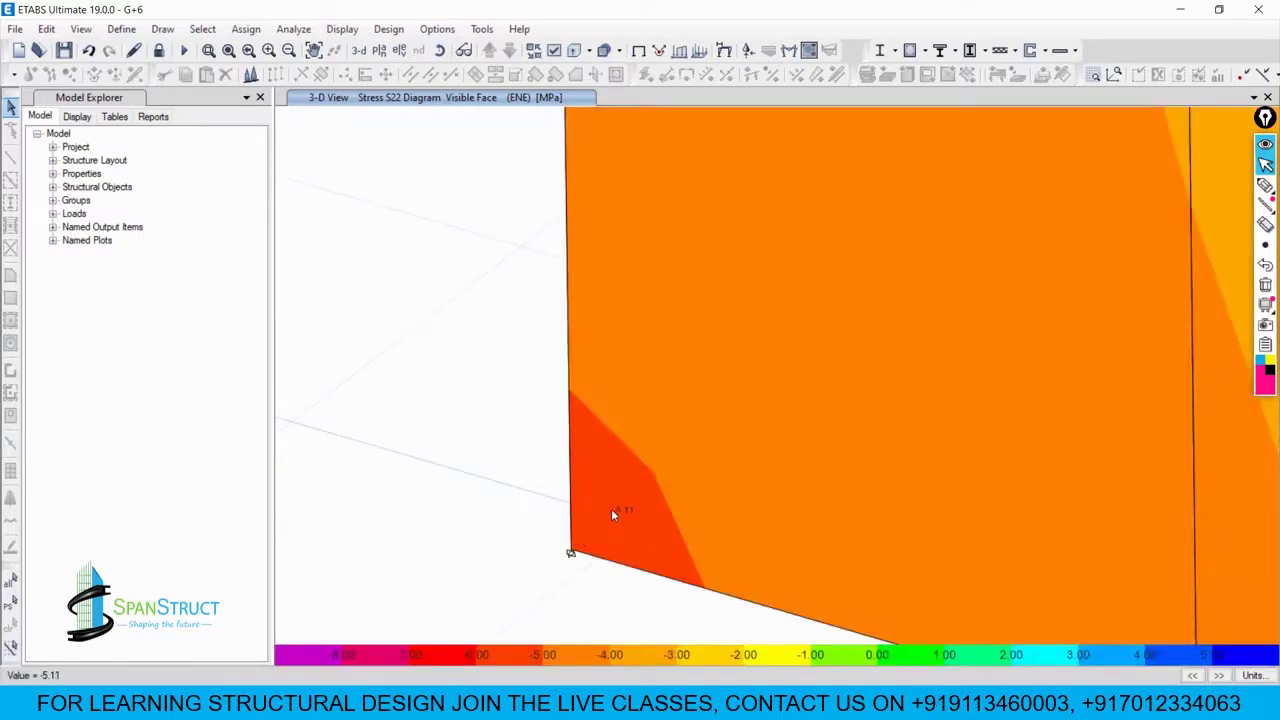
pyautogui.scroll(-1, 611, 508)
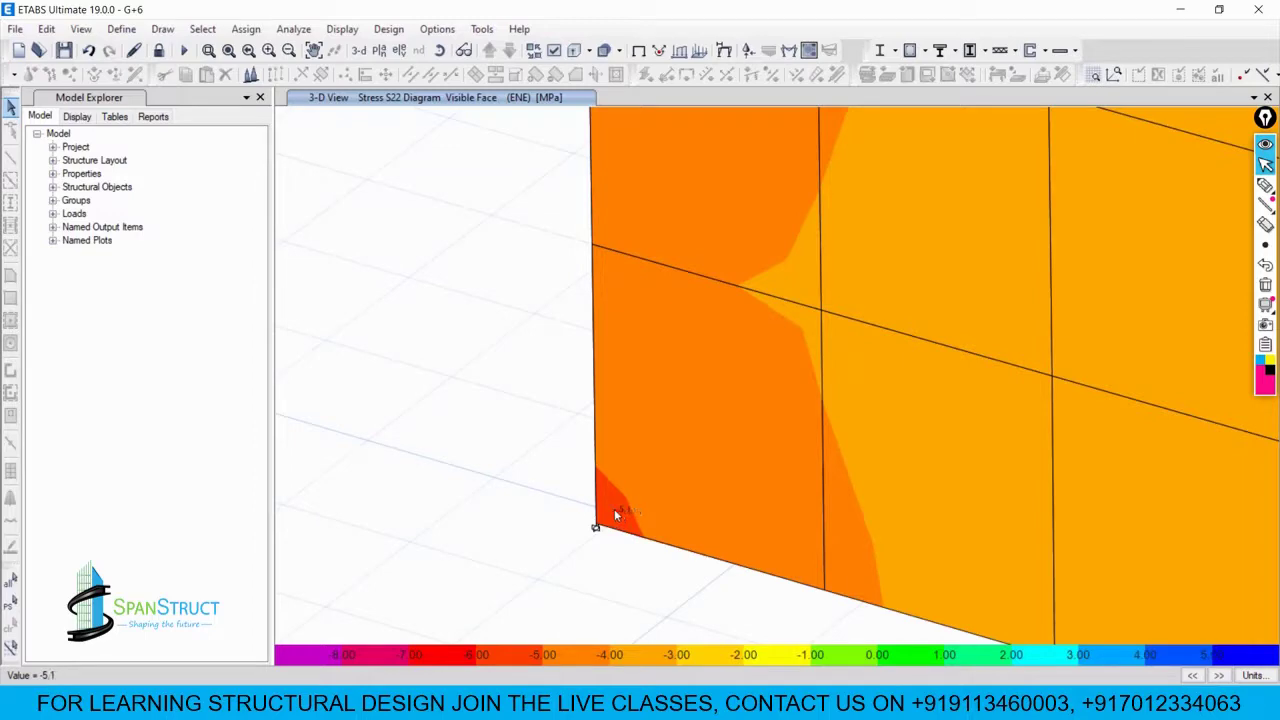
pyautogui.scroll(-1, 606, 510)
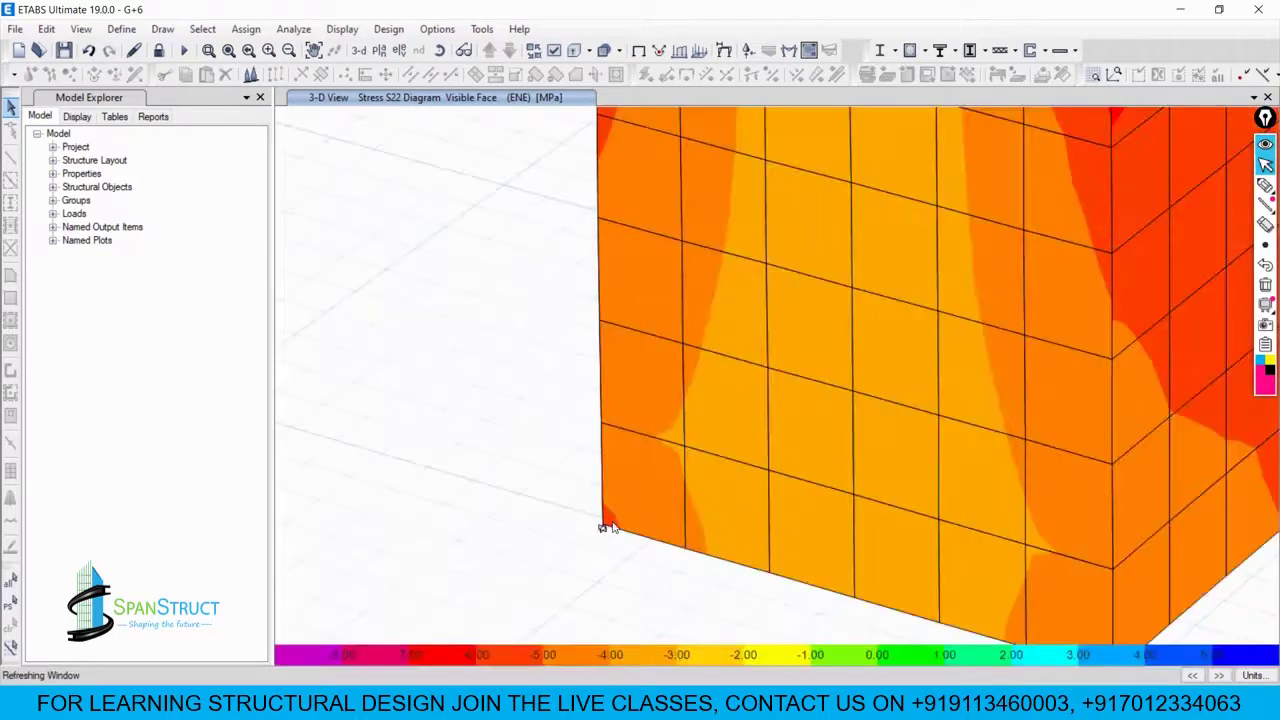
pyautogui.scroll(-2, 606, 528)
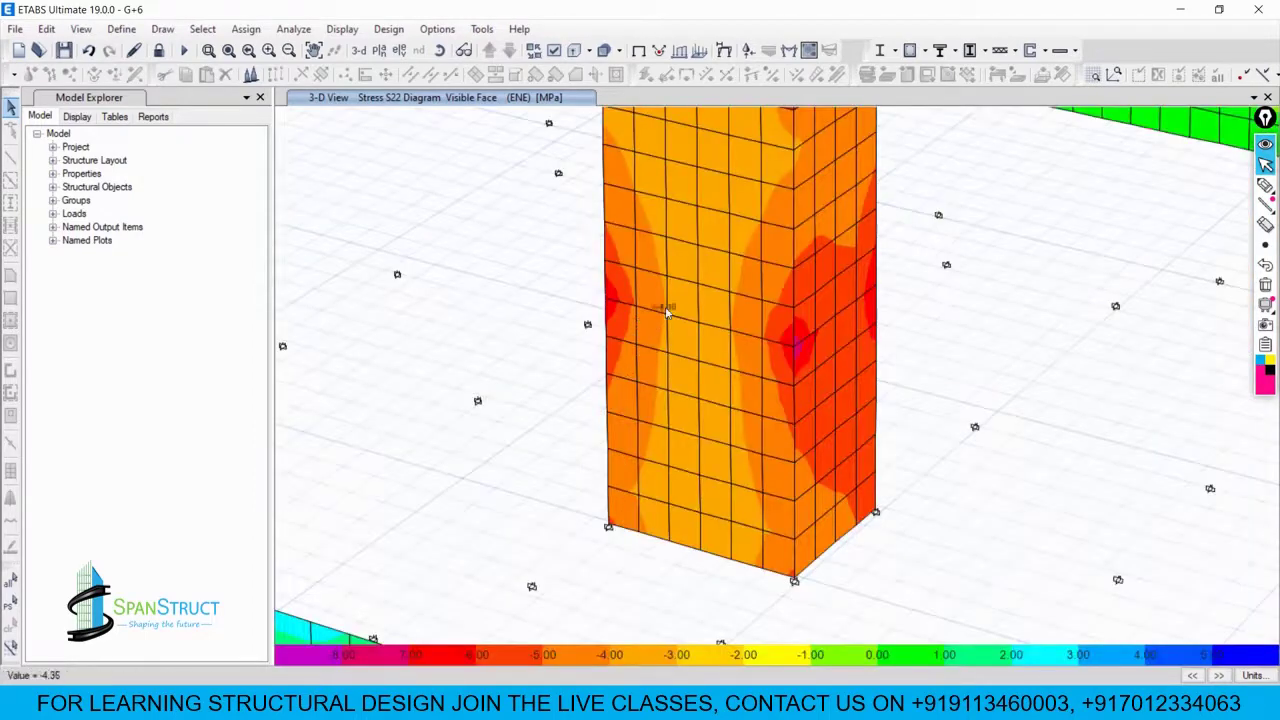
pyautogui.scroll(3, 783, 346)
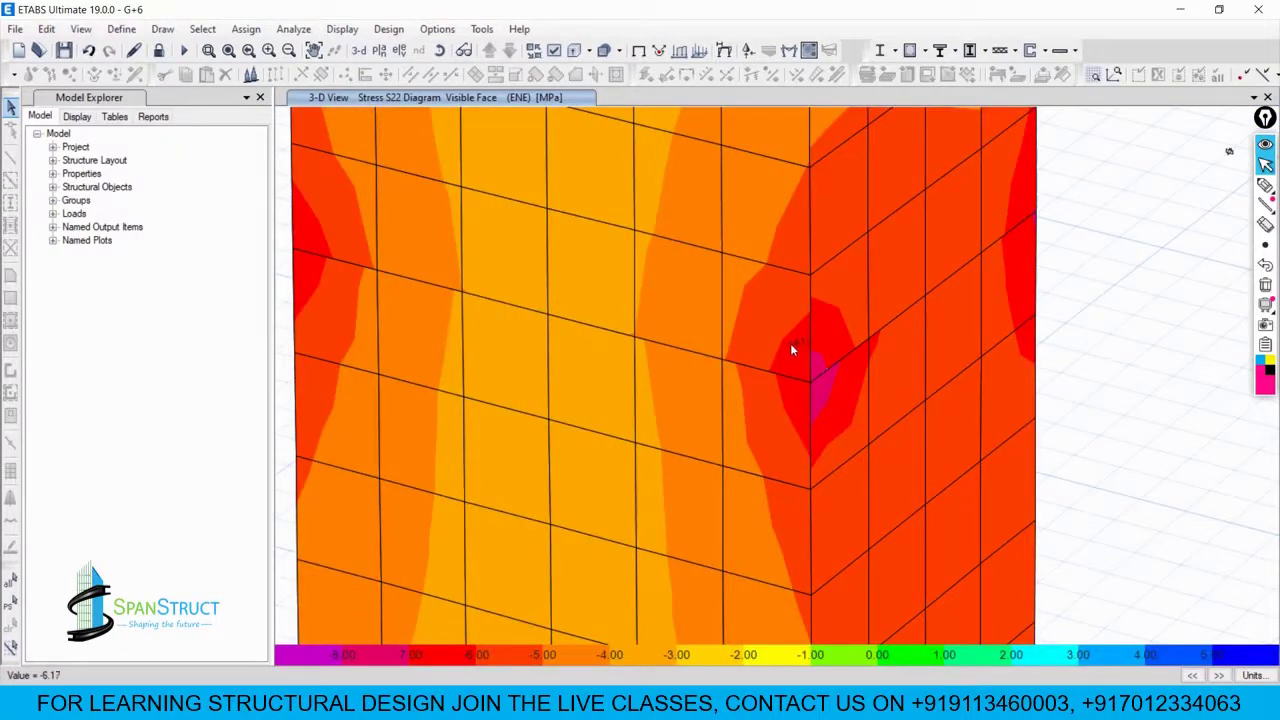
pyautogui.moveTo(471, 286); pyautogui.dragTo(794, 400, button='middle')
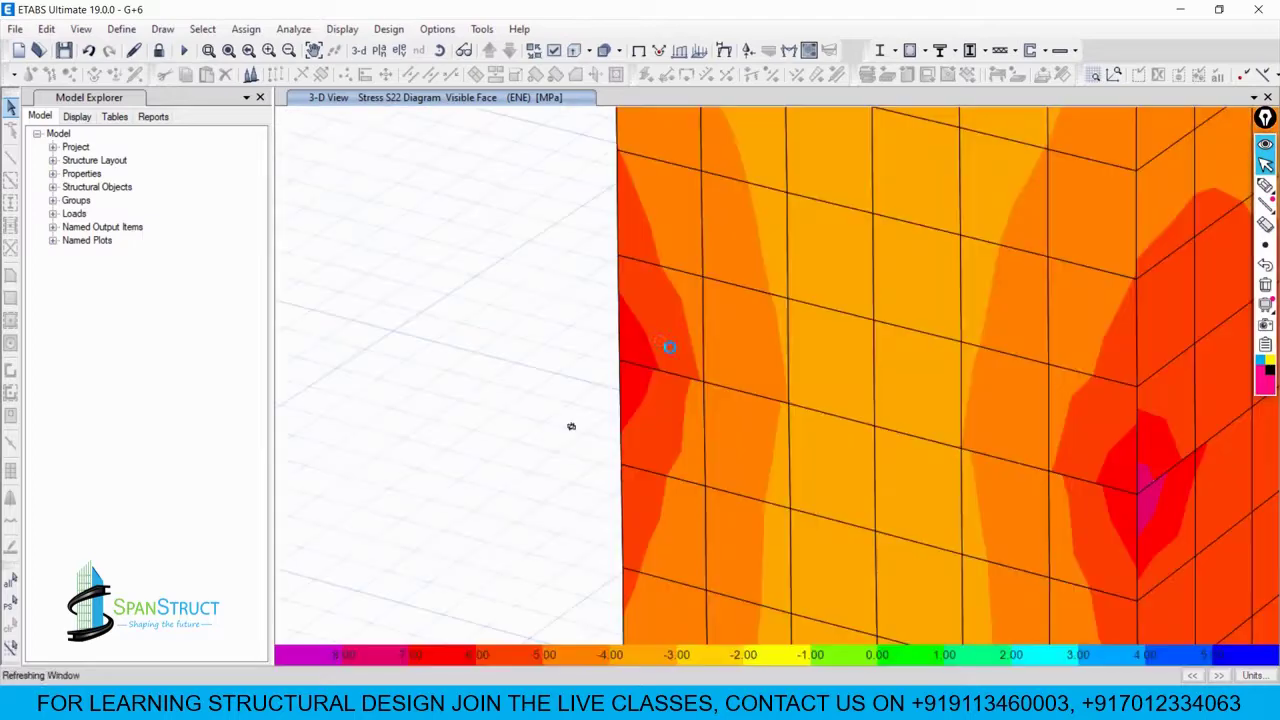
pyautogui.scroll(-3, 645, 325)
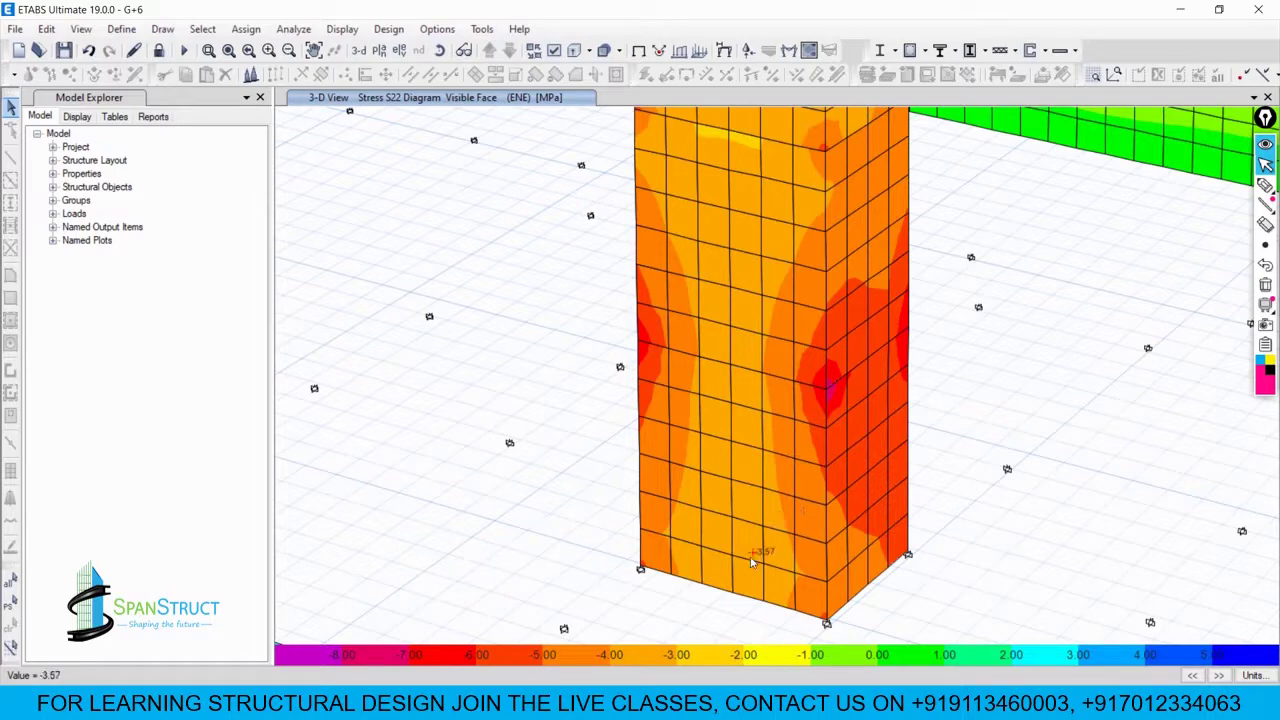
# Step: Examine the S22 stresses on the core's adjoining narrower wall, at its base corners and at the peak-stress spot above
pyautogui.moveTo(808, 571); pyautogui.dragTo(734, 500, button='middle')
pyautogui.scroll(4, 709, 514)
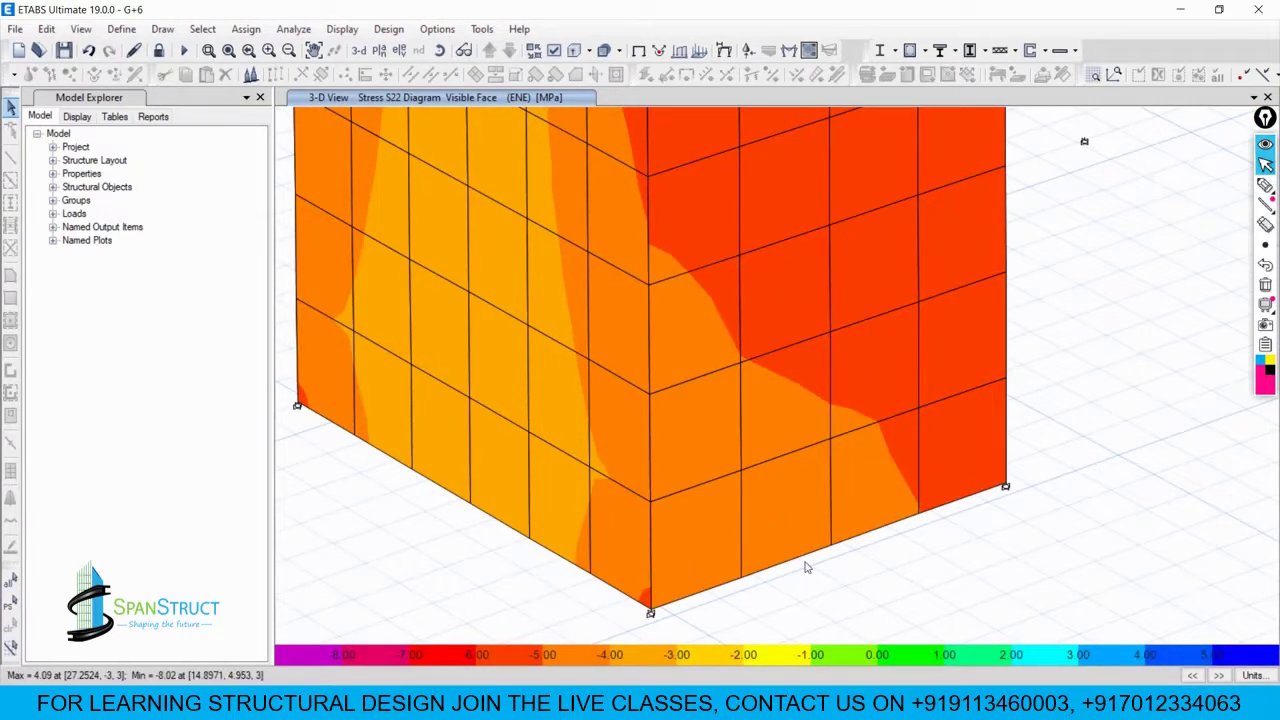
pyautogui.scroll(4, 978, 491)
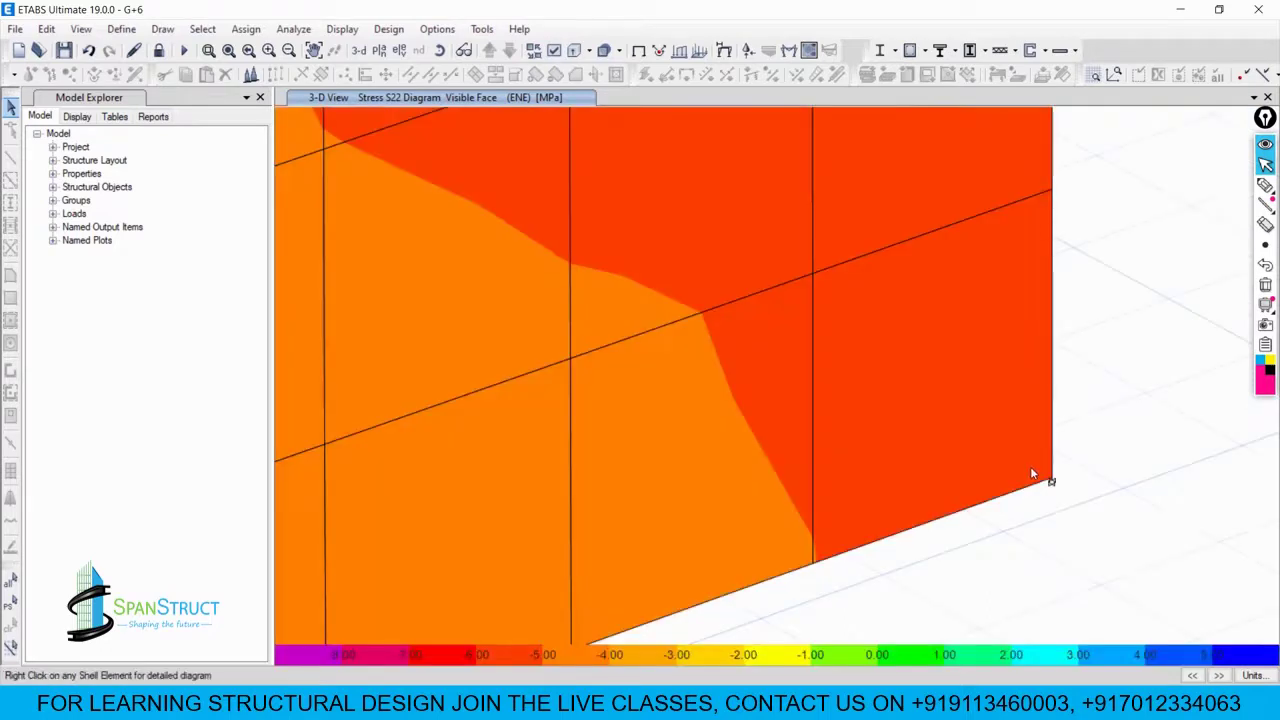
pyautogui.moveTo(1040, 471)
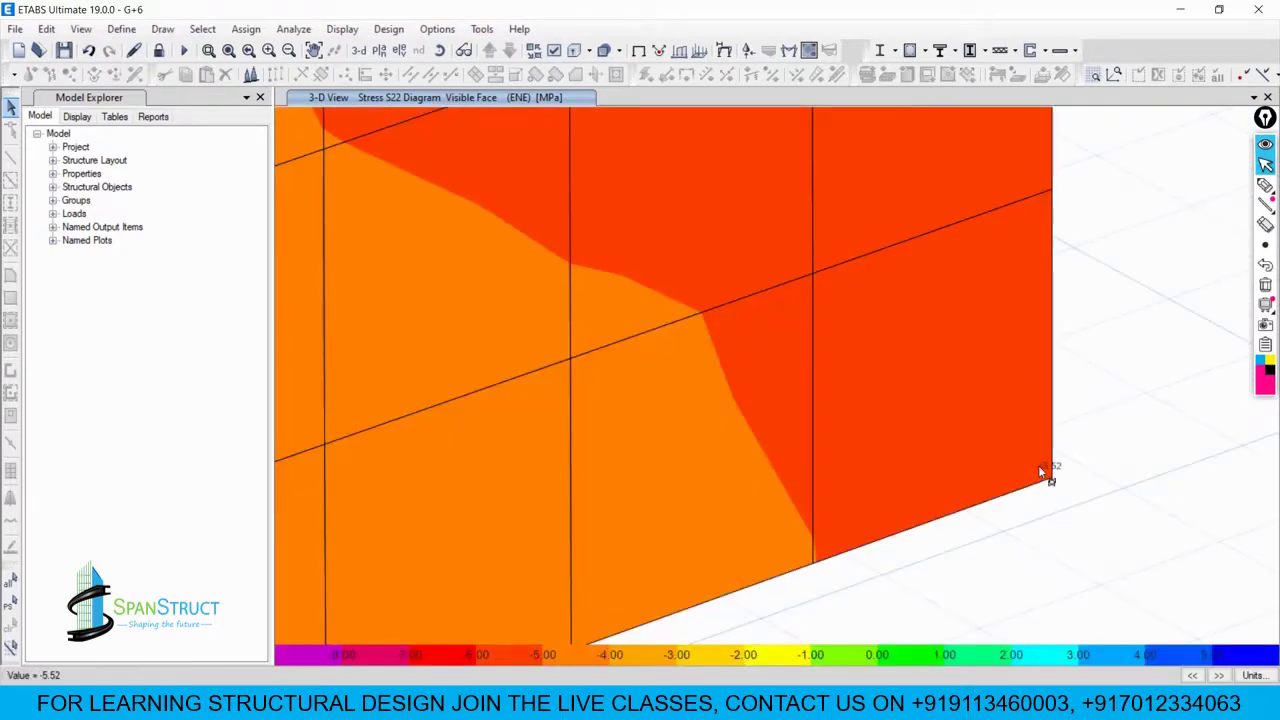
pyautogui.scroll(-4, 1039, 467)
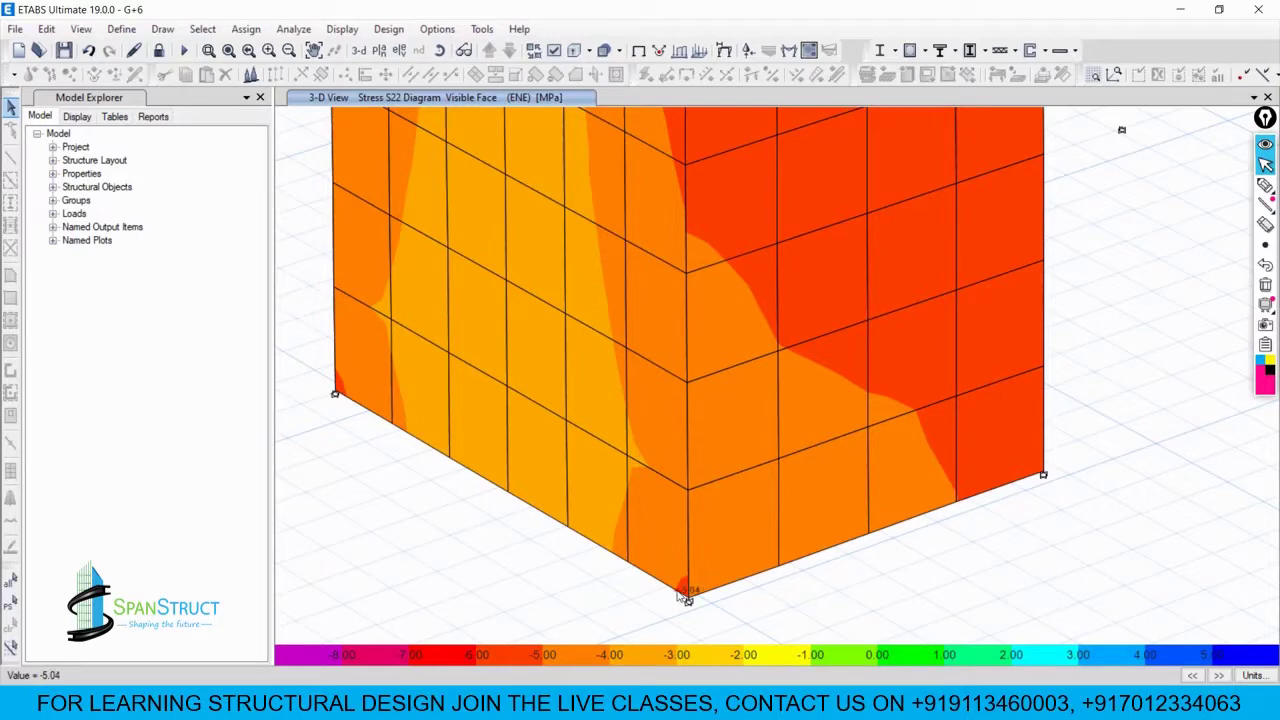
pyautogui.scroll(3, 755, 515)
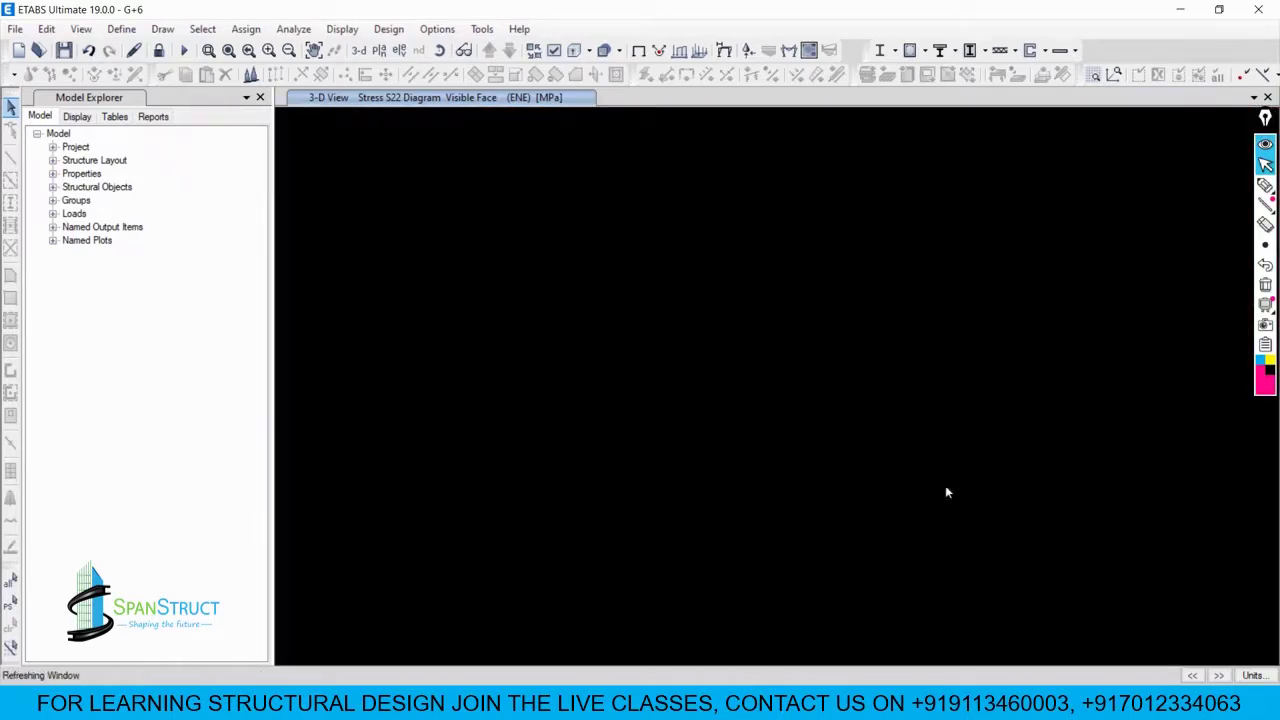
pyautogui.scroll(2, 680, 503)
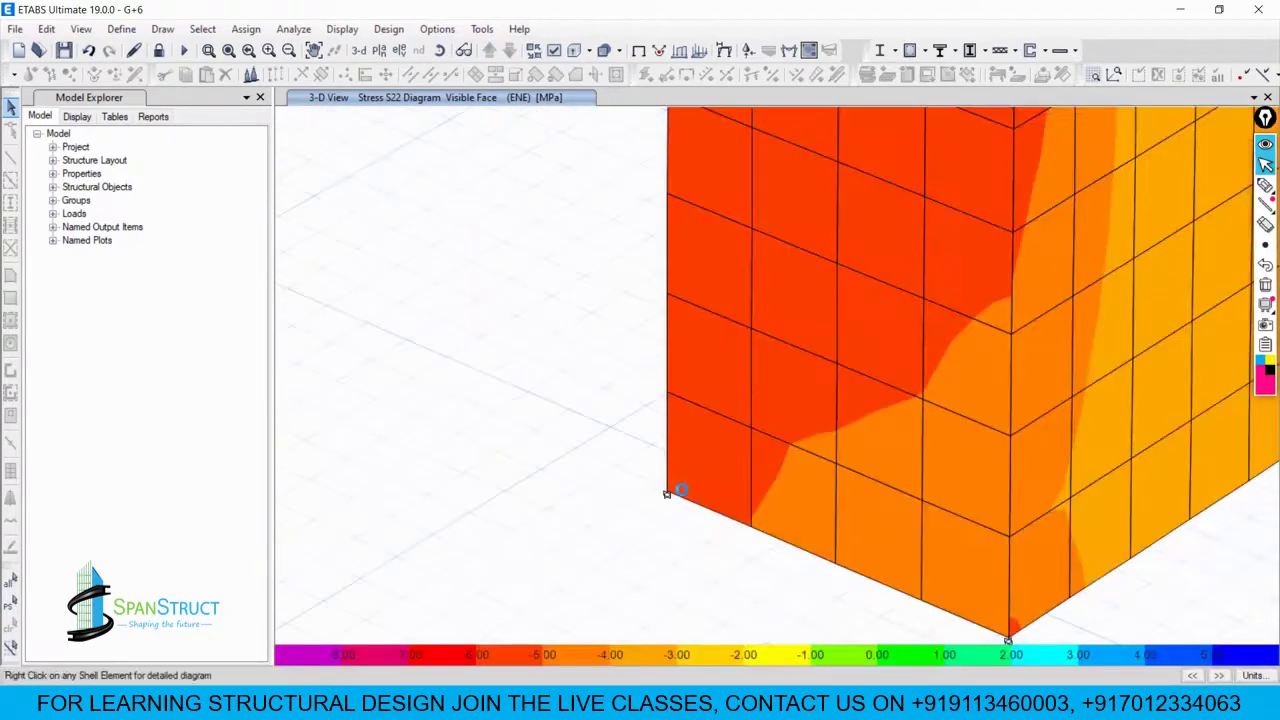
pyautogui.scroll(-3, 690, 497)
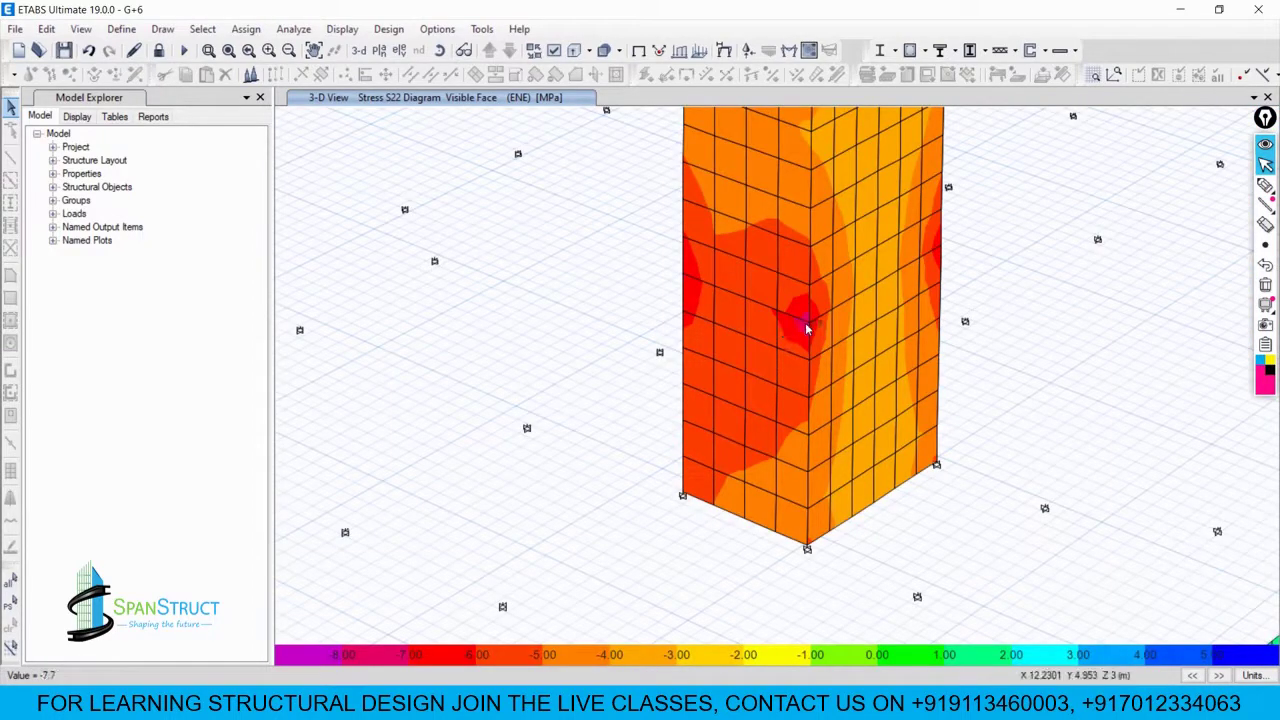
pyautogui.scroll(3, 806, 326)
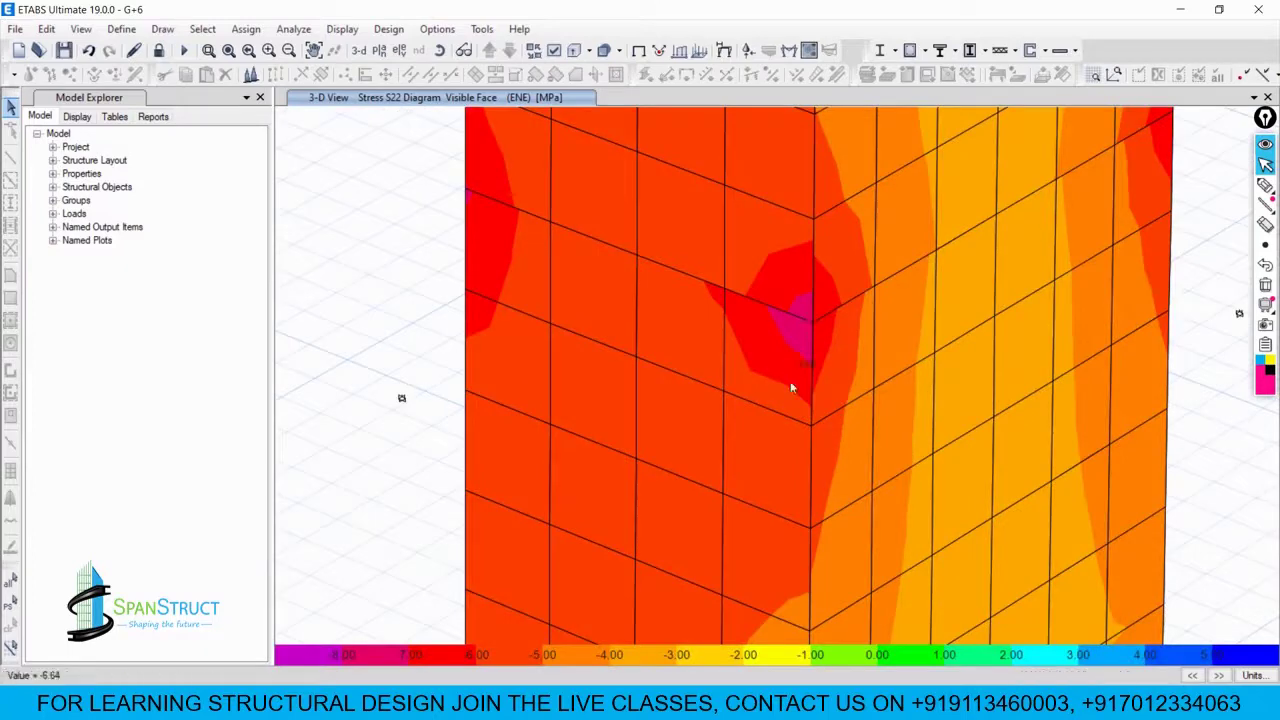
pyautogui.scroll(-3, 790, 388)
pyautogui.scroll(3, 795, 364)
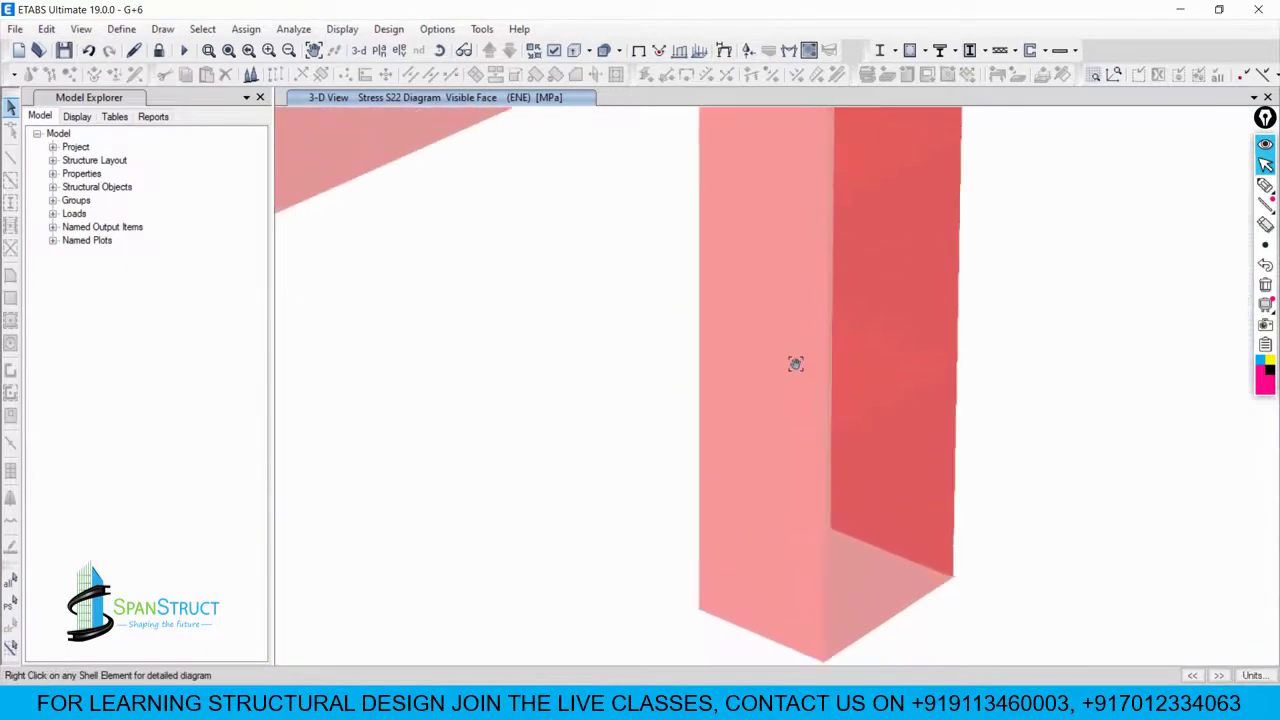
# Step: Examine the S22 stress concentrations along the edges of the core walls in the upper storeys
pyautogui.moveTo(794, 363); pyautogui.dragTo(820, 563, button='middle')
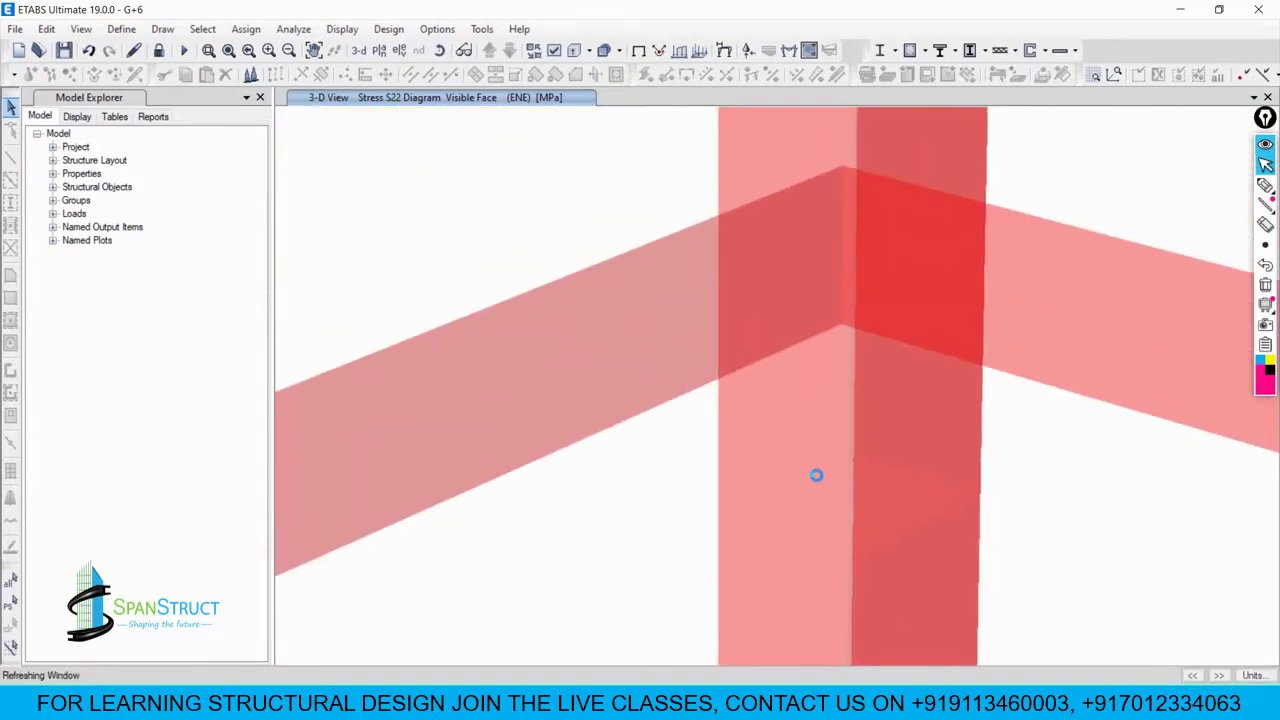
pyautogui.scroll(-3, 817, 437)
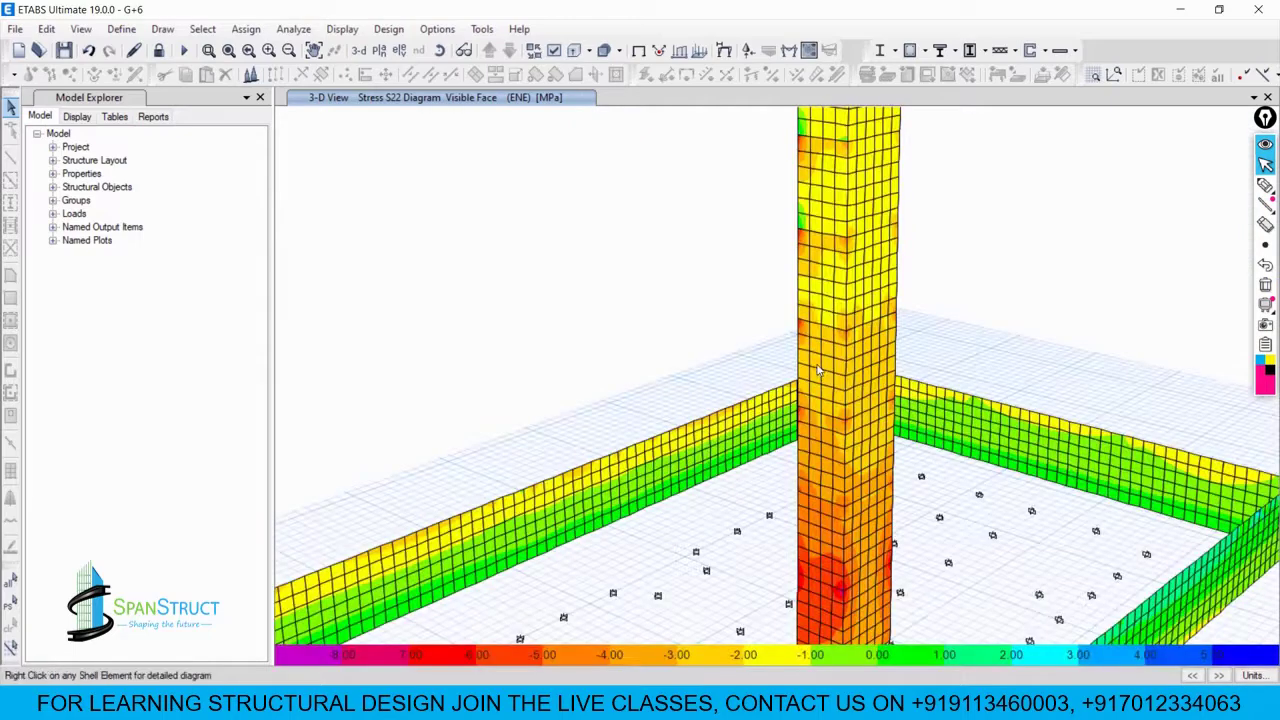
pyautogui.scroll(3, 806, 302)
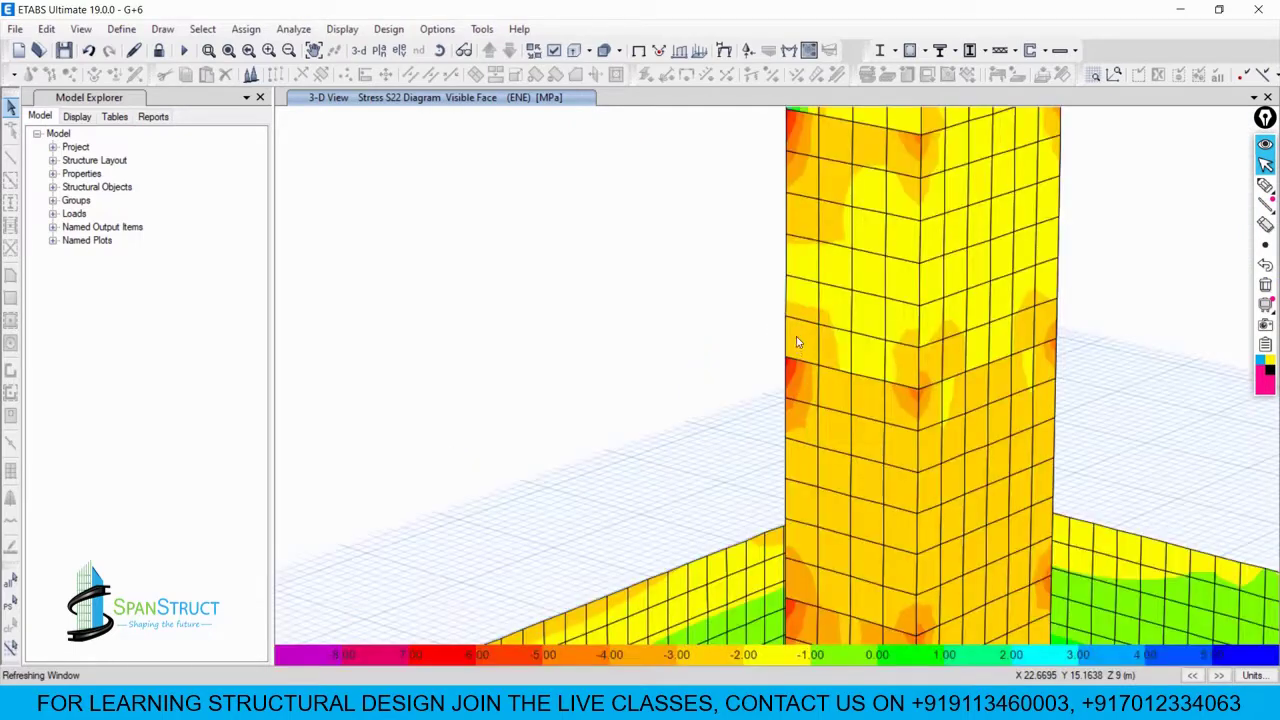
pyautogui.moveTo(791, 396)
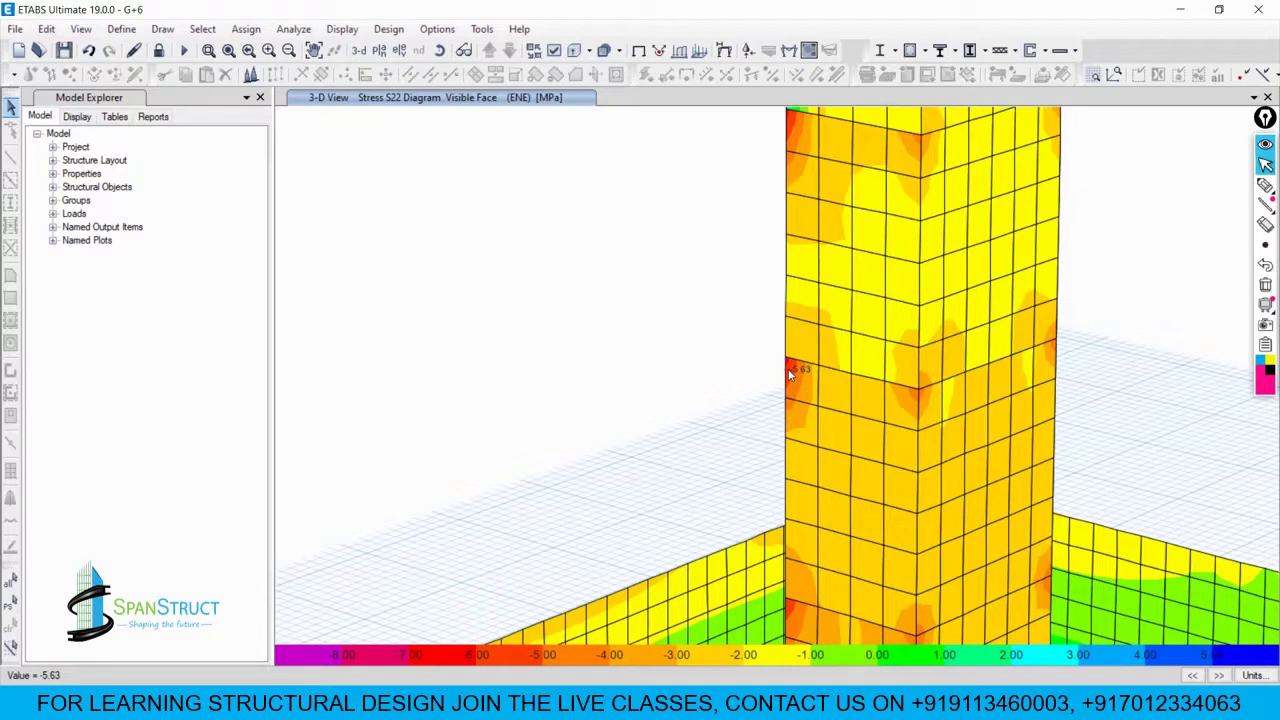
pyautogui.moveTo(790, 350)
pyautogui.scroll(3, 808, 346)
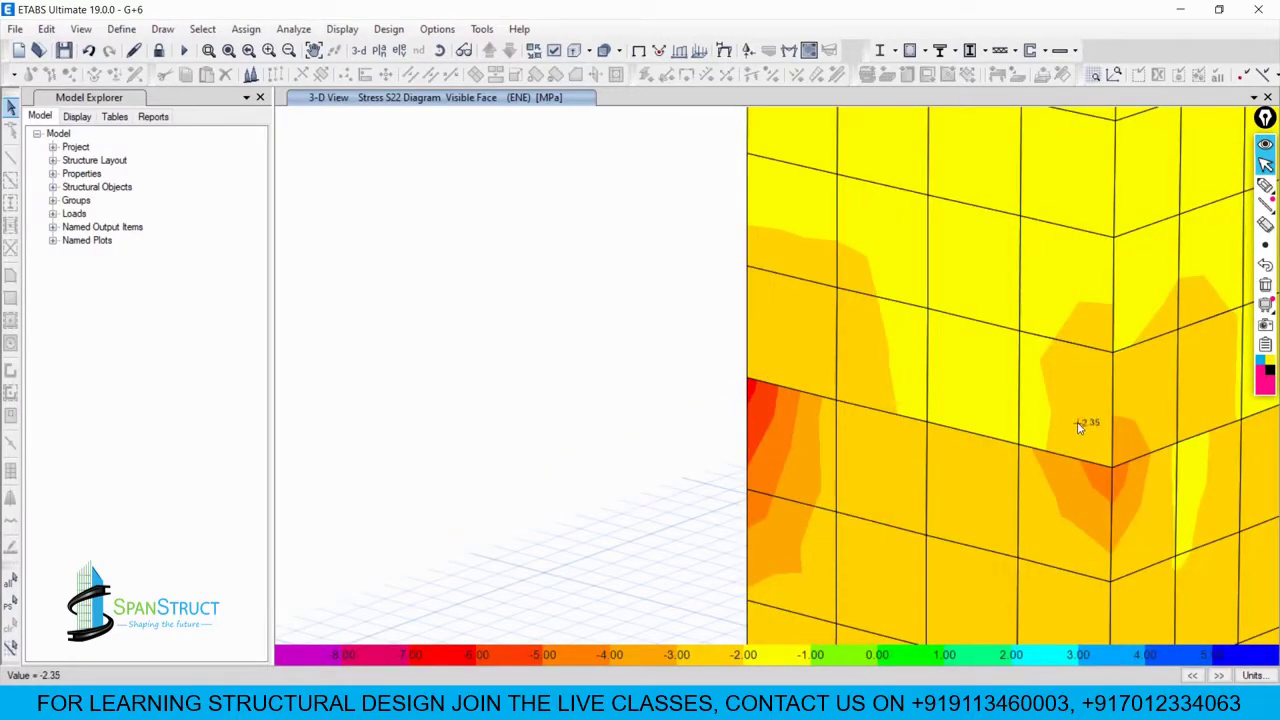
pyautogui.moveTo(1119, 432); pyautogui.dragTo(760, 506, button='middle')
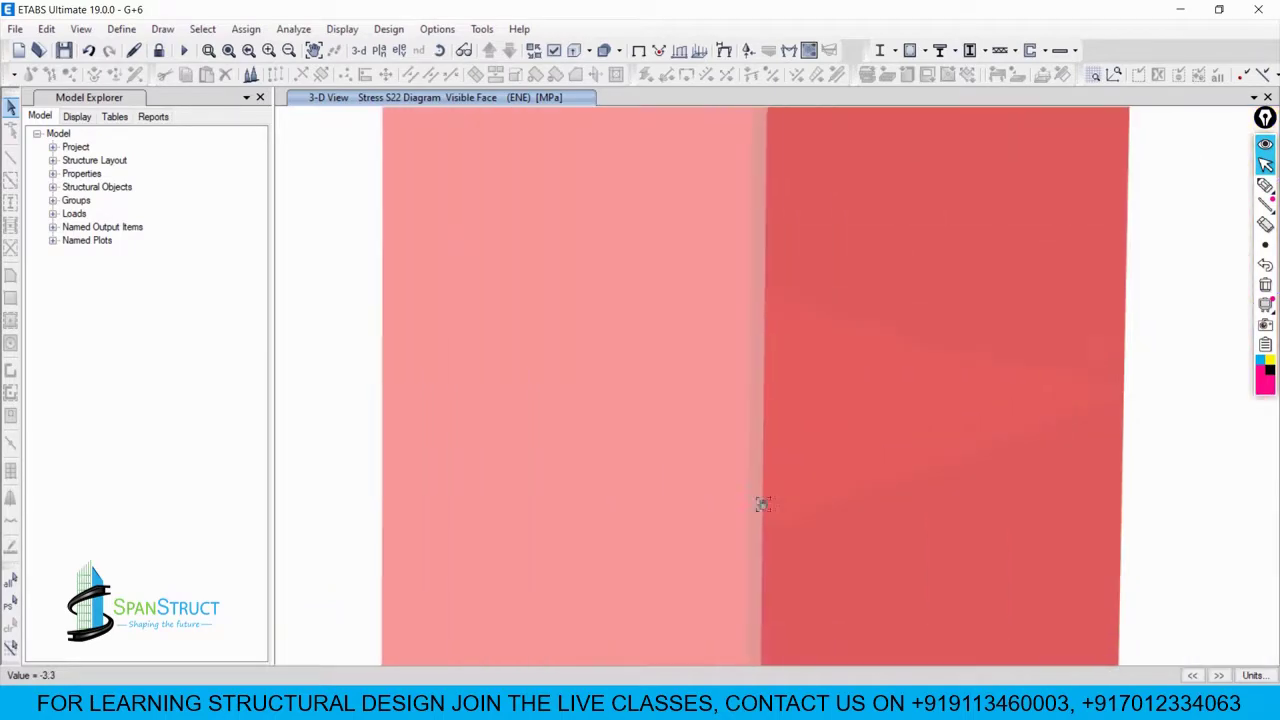
pyautogui.scroll(-3, 944, 392)
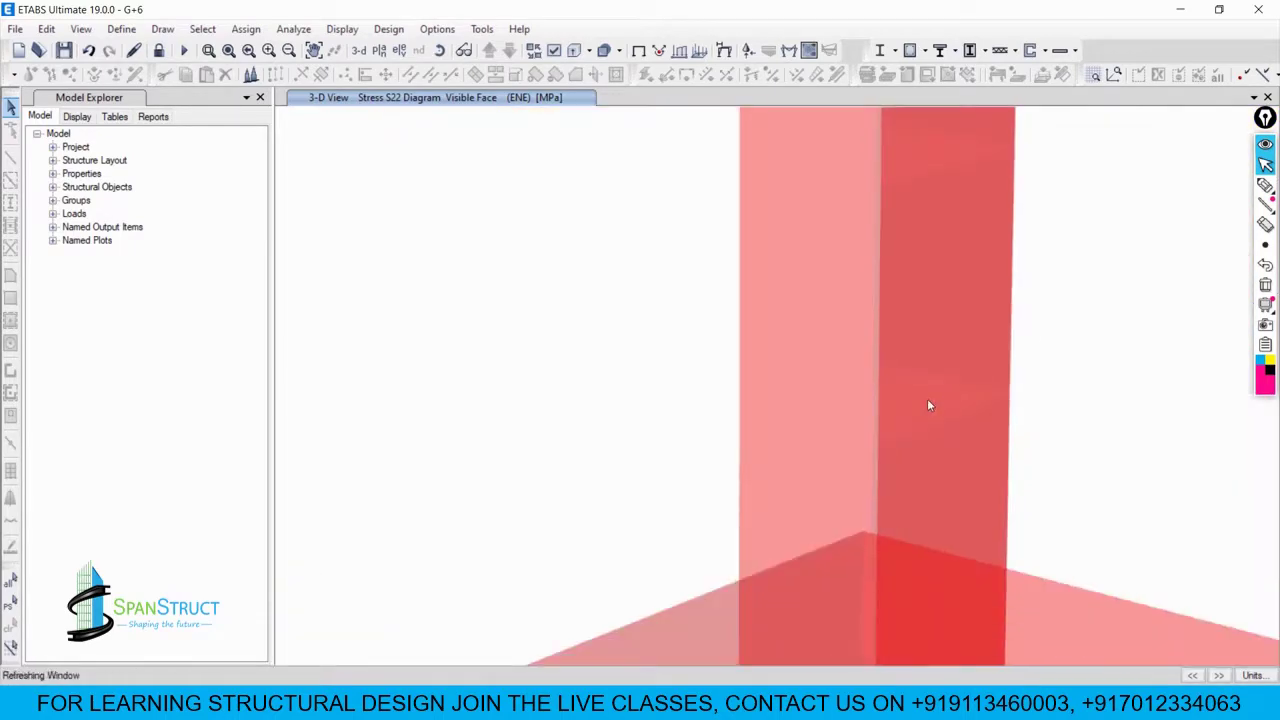
pyautogui.scroll(-2, 827, 350)
# Step: Switch to the IS 13920 - 2016 PDF in the browser, circle clause number 10.4.2 in ink, and undo the circle
pyautogui.hotkey('alt', 'Tab')
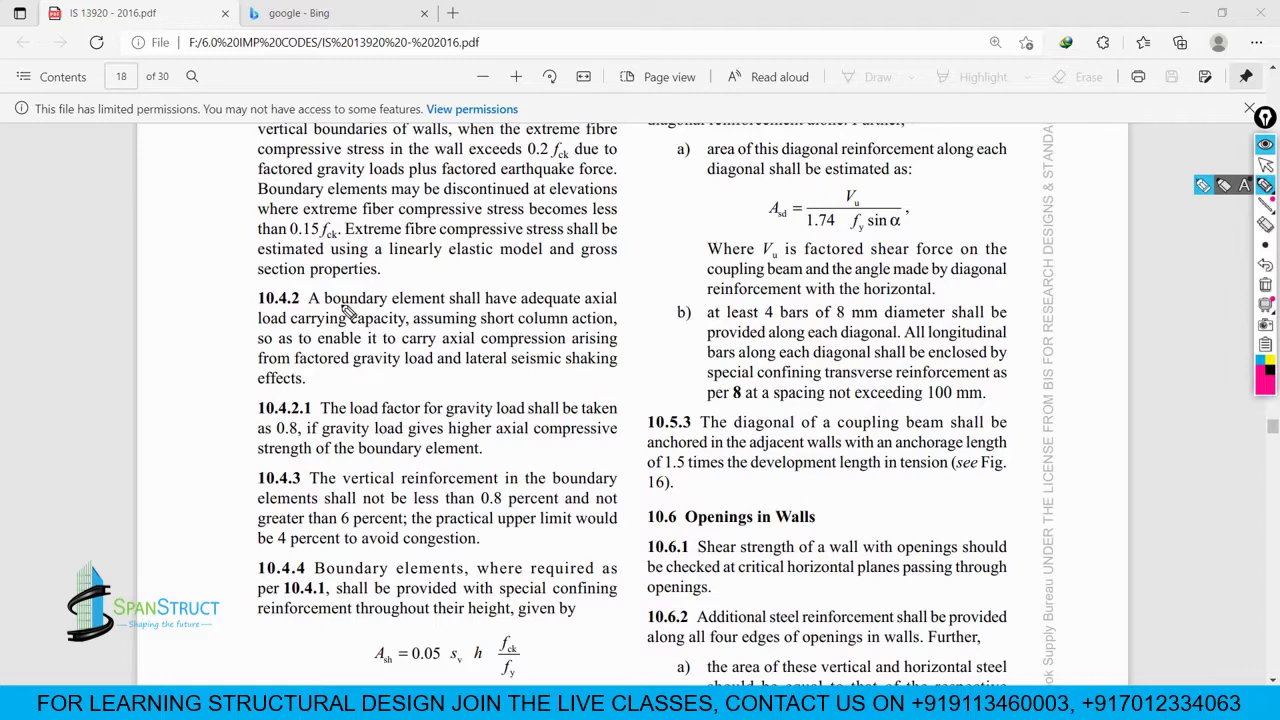
pyautogui.moveTo(320, 281); pyautogui.dragTo(330, 287)
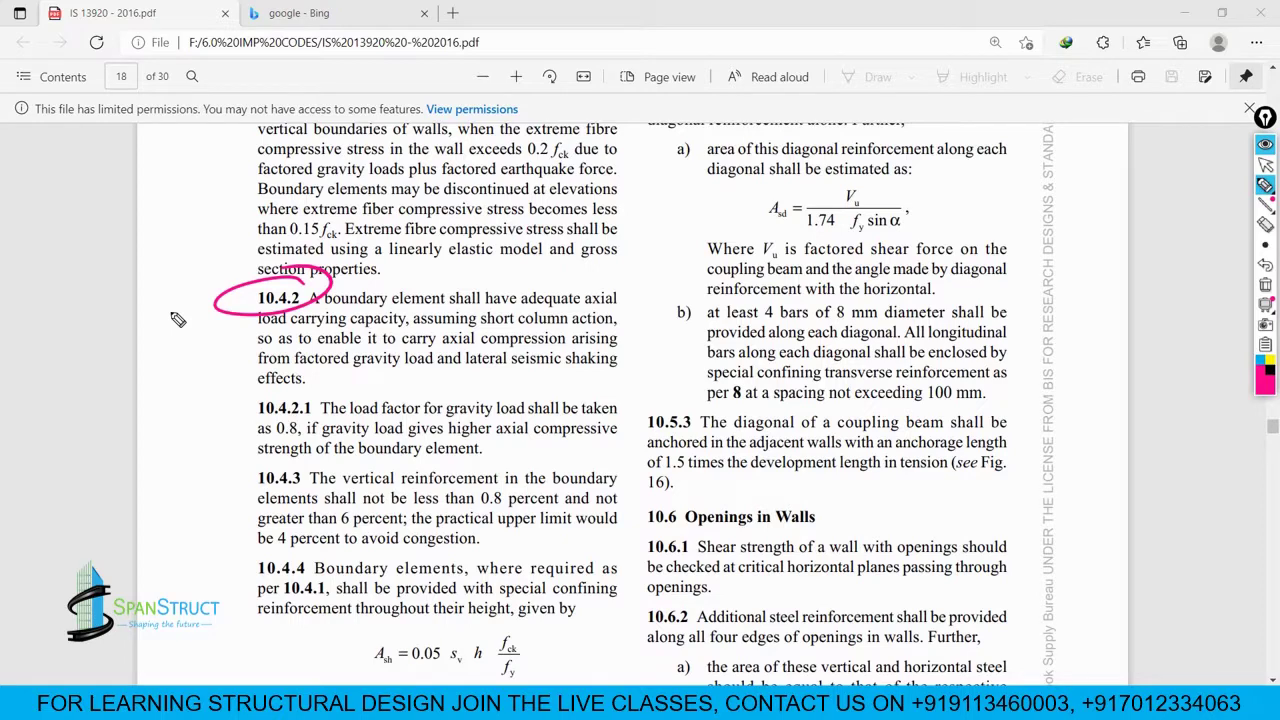
pyautogui.hotkey('ctrl', 'z')
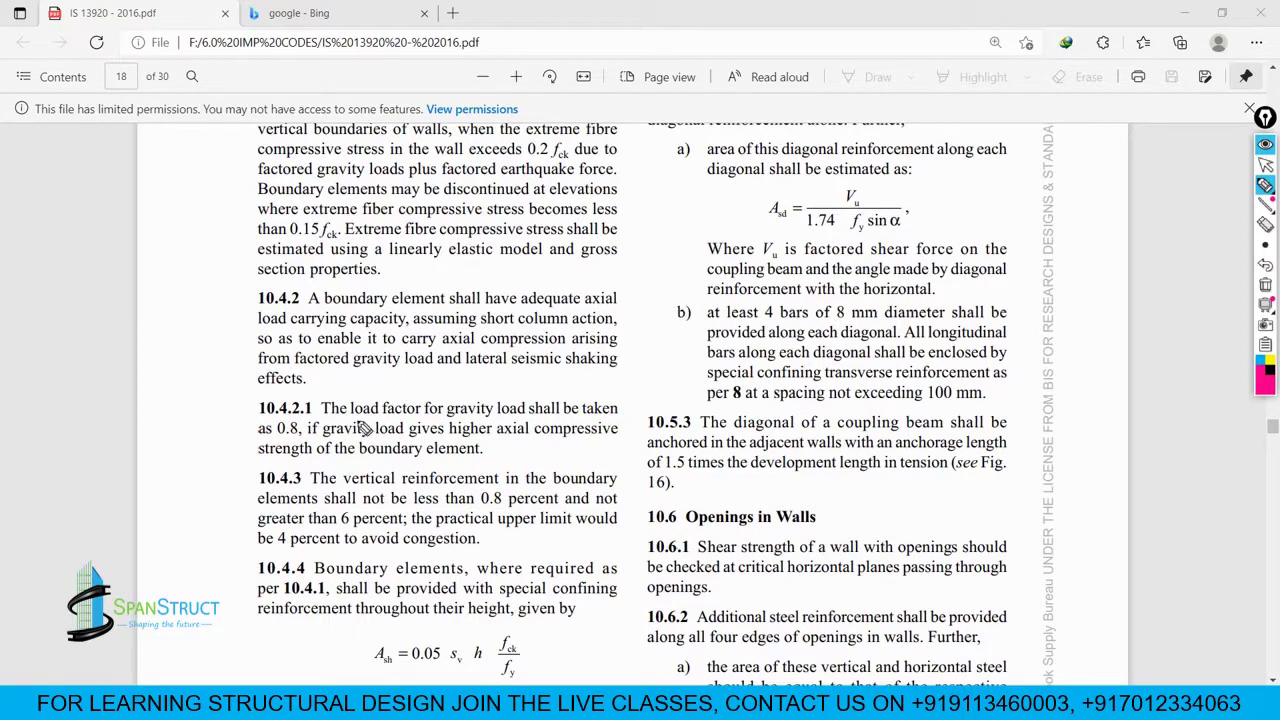
# Step: Underline and bracket the 0.8 gravity load factor wording in clause 10.4.2.1, add a margin mark, and clear all the ink
pyautogui.moveTo(321, 416); pyautogui.dragTo(621, 417)
pyautogui.moveTo(259, 436)
pyautogui.mouseDown()
pyautogui.moveTo(304, 430)
pyautogui.moveTo(300, 440)
pyautogui.mouseUp()
pyautogui.moveTo(326, 394); pyautogui.dragTo(321, 415)
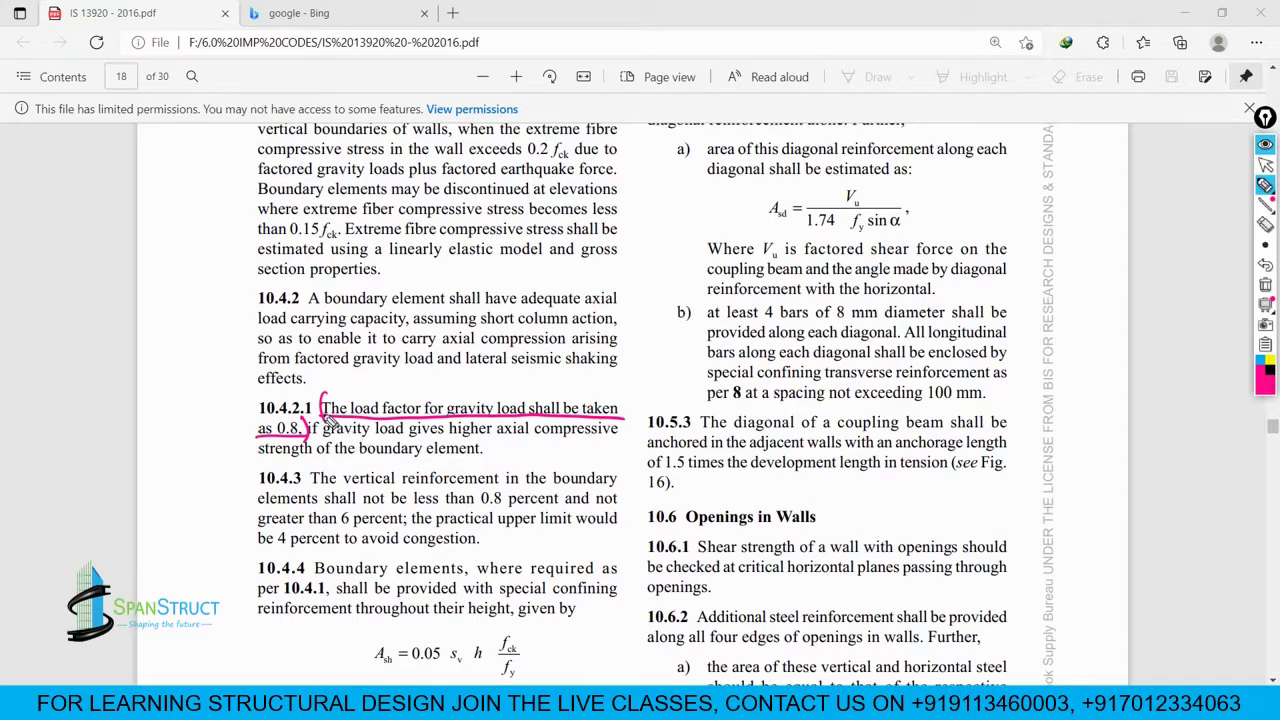
pyautogui.click(151, 352)
pyautogui.moveTo(137, 349)
pyautogui.mouseDown()
pyautogui.moveTo(140, 367)
pyautogui.moveTo(180, 352)
pyautogui.mouseUp()
pyautogui.click(1264, 285)
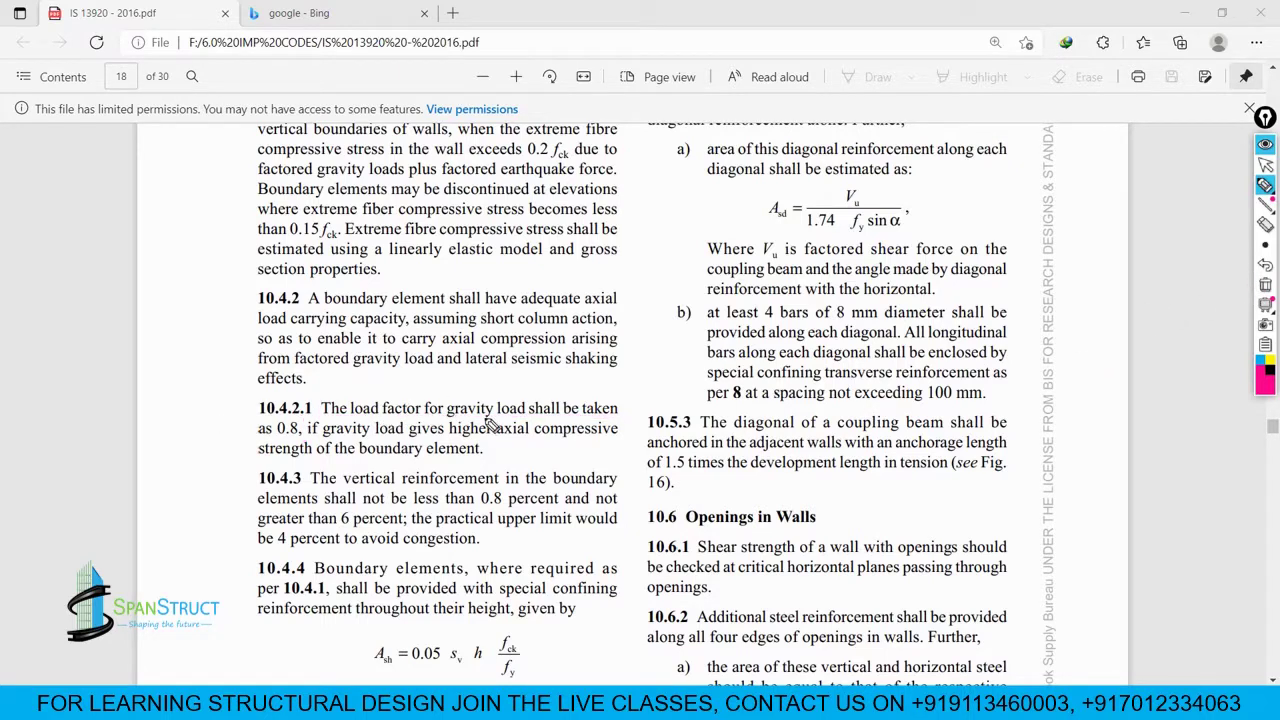
# Step: Circle 0.8 in clause 10.4.2.1, underline the condition about gravity load giving higher axial compressive strength, and clear the ink
pyautogui.moveTo(305, 425); pyautogui.dragTo(312, 422)
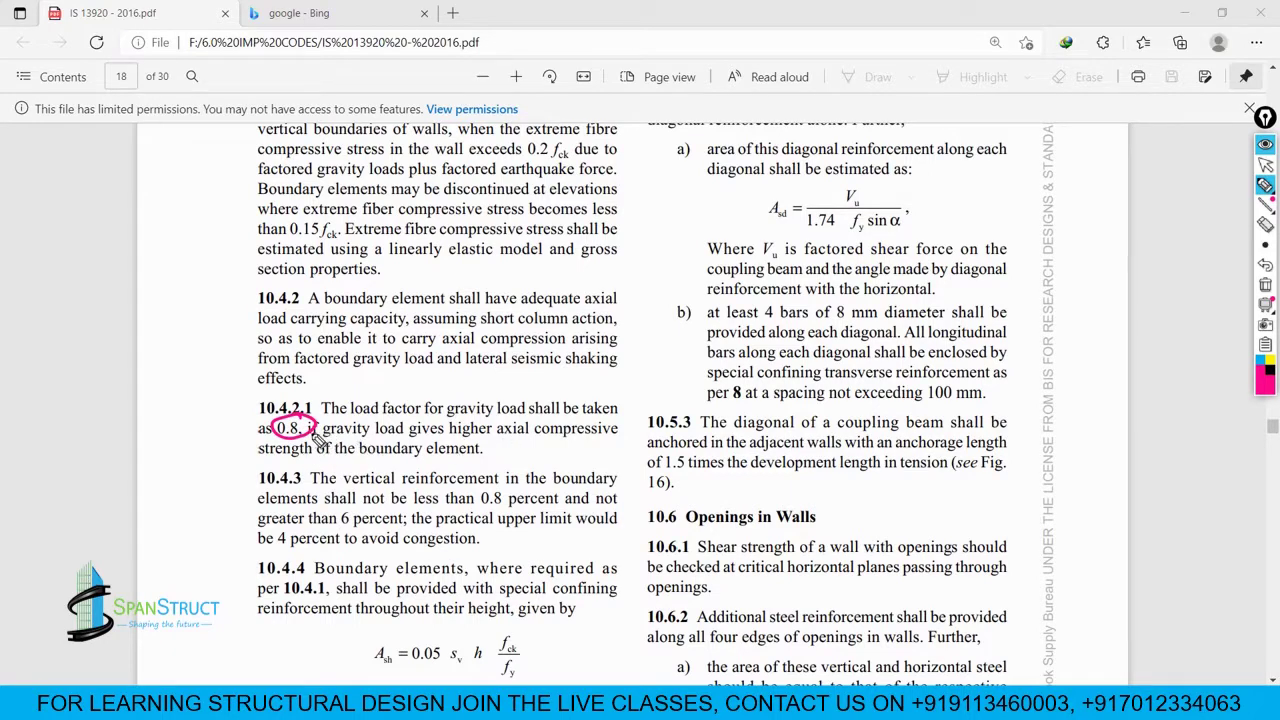
pyautogui.moveTo(310, 437); pyautogui.dragTo(619, 438)
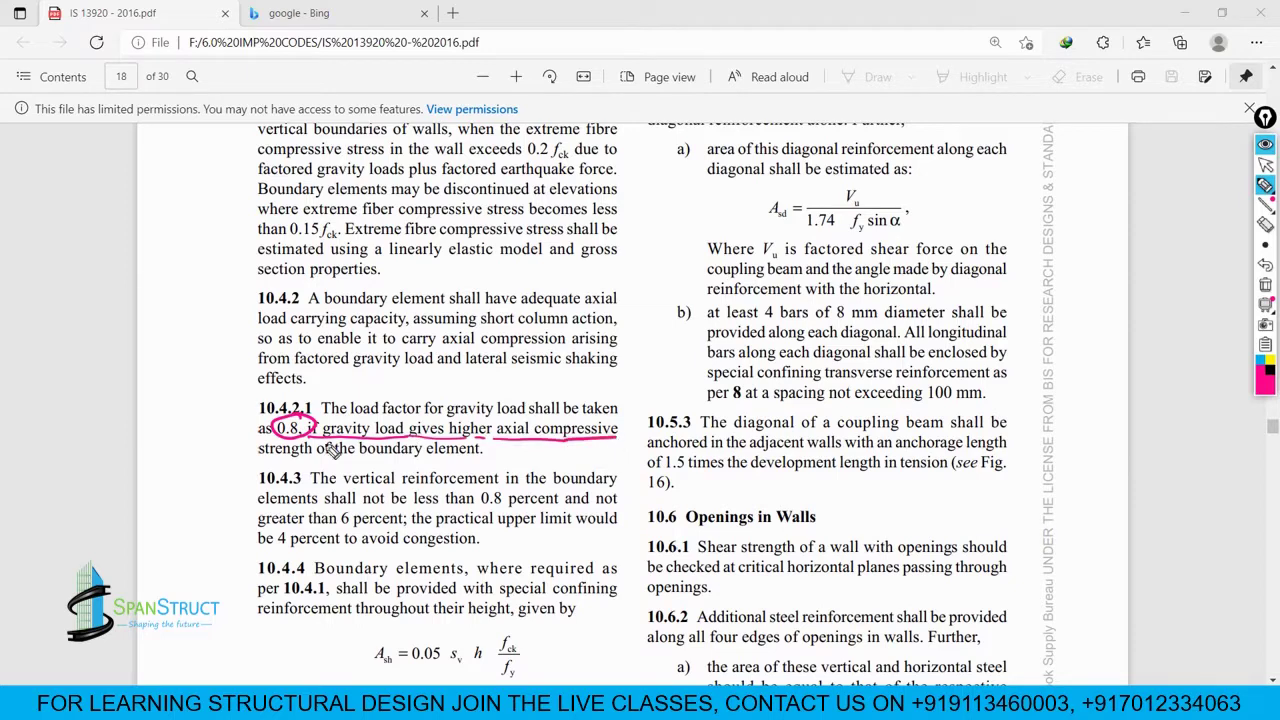
pyautogui.moveTo(270, 457)
pyautogui.mouseDown()
pyautogui.moveTo(488, 455)
pyautogui.moveTo(432, 458)
pyautogui.mouseUp()
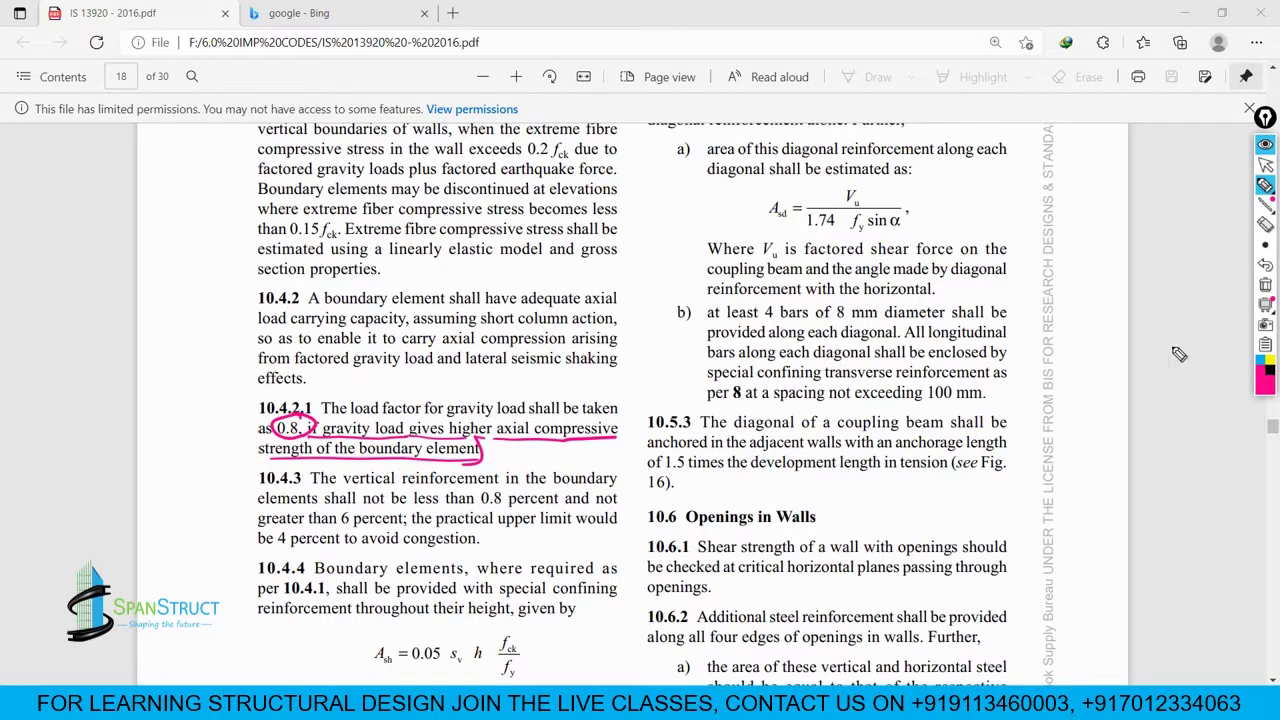
pyautogui.click(1265, 285)
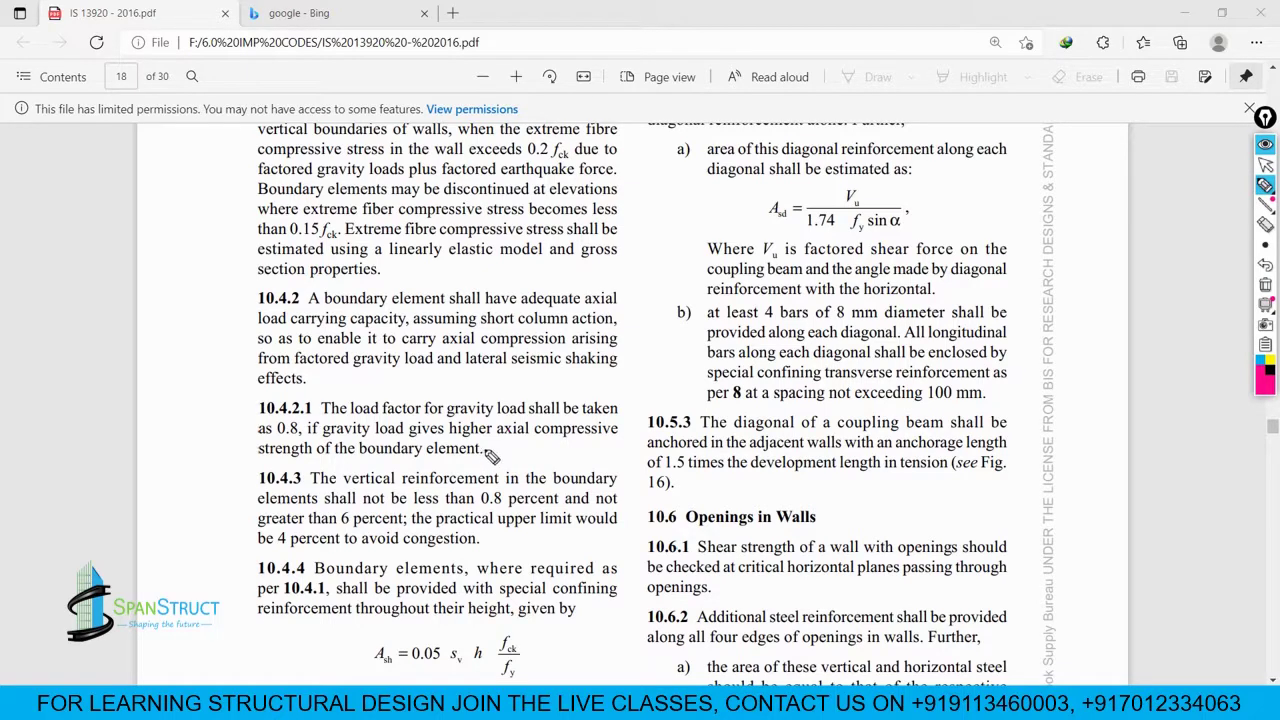
# Step: Handwrite the example loads G ⇒ 400 kN and S ⇒ 50 kN over the page beside clause 10.4.2
pyautogui.moveTo(174, 248); pyautogui.dragTo(196, 268)
pyautogui.moveTo(190, 248)
pyautogui.mouseDown()
pyautogui.moveTo(192, 276)
pyautogui.moveTo(210, 253)
pyautogui.mouseUp()
pyautogui.moveTo(231, 246); pyautogui.dragTo(252, 250)
pyautogui.moveTo(284, 234)
pyautogui.mouseDown()
pyautogui.moveTo(312, 240)
pyautogui.moveTo(392, 208)
pyautogui.mouseUp()
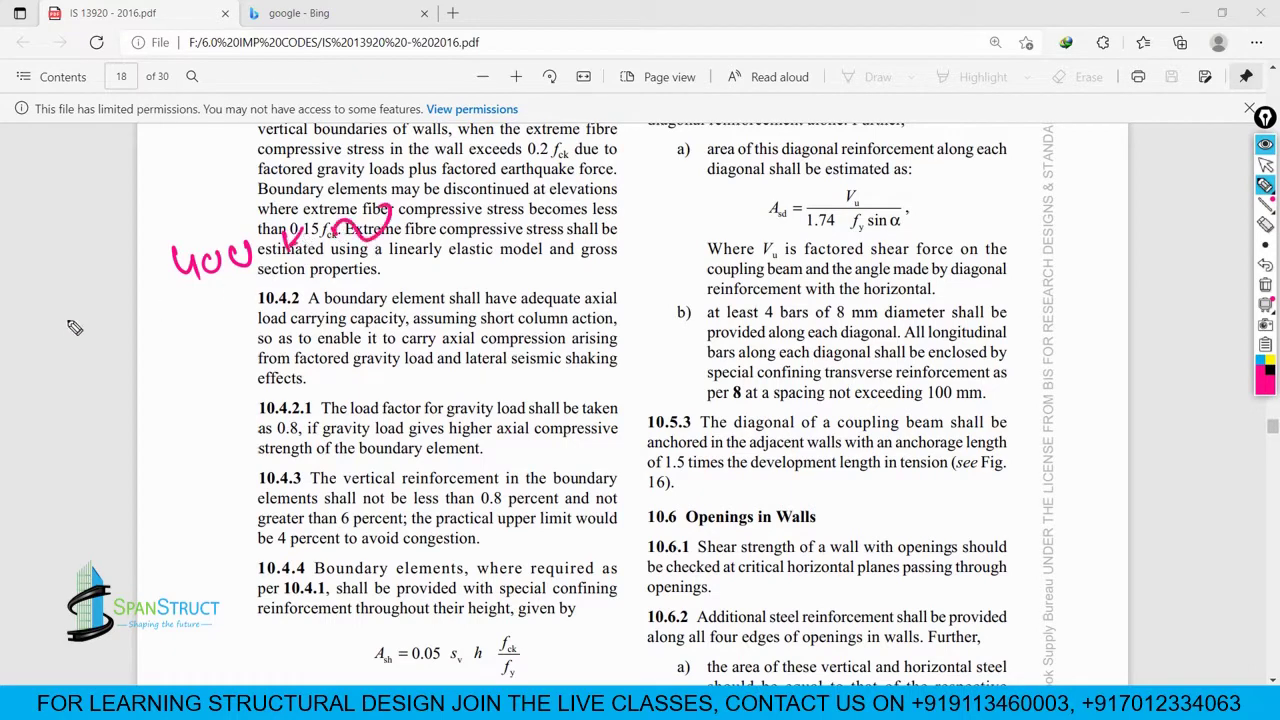
pyautogui.moveTo(100, 264)
pyautogui.mouseDown()
pyautogui.moveTo(88, 296)
pyautogui.moveTo(152, 288)
pyautogui.moveTo(126, 362)
pyautogui.moveTo(172, 338)
pyautogui.moveTo(186, 352)
pyautogui.moveTo(236, 346)
pyautogui.moveTo(272, 312)
pyautogui.moveTo(365, 302)
pyautogui.moveTo(372, 284)
pyautogui.mouseUp()
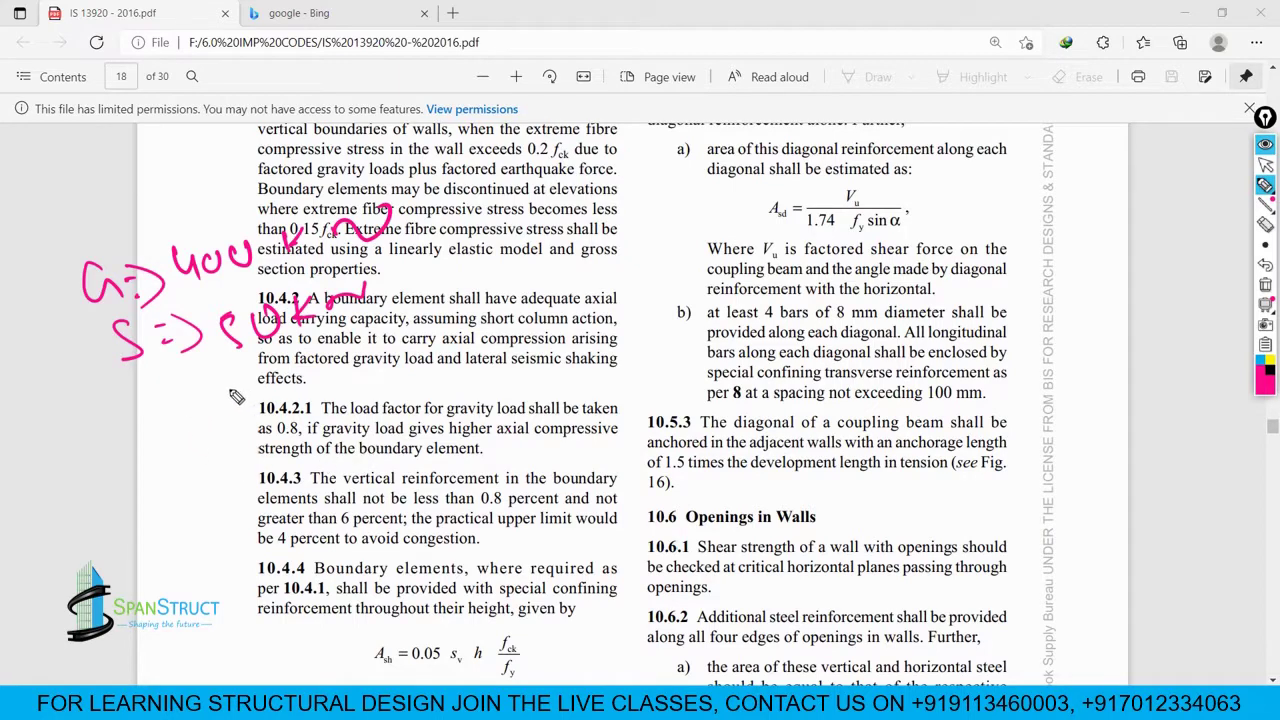
# Step: Handwrite the example load Seismic force ⇒ 800 kN below the gravity and S loads beside clause 10.4.2
pyautogui.moveTo(200, 398); pyautogui.dragTo(214, 394)
pyautogui.moveTo(202, 408); pyautogui.dragTo(216, 404)
pyautogui.moveTo(220, 385)
pyautogui.mouseDown()
pyautogui.moveTo(244, 396)
pyautogui.moveTo(390, 322)
pyautogui.moveTo(405, 300)
pyautogui.mouseUp()
pyautogui.moveTo(40, 430)
pyautogui.mouseDown()
pyautogui.moveTo(22, 462)
pyautogui.moveTo(158, 402)
pyautogui.moveTo(156, 420)
pyautogui.mouseUp()
pyautogui.moveTo(118, 430)
pyautogui.mouseDown()
pyautogui.moveTo(106, 448)
pyautogui.moveTo(158, 430)
pyautogui.mouseUp()
pyautogui.moveTo(200, 424)
pyautogui.mouseDown()
pyautogui.moveTo(190, 438)
pyautogui.moveTo(206, 406)
pyautogui.mouseUp()
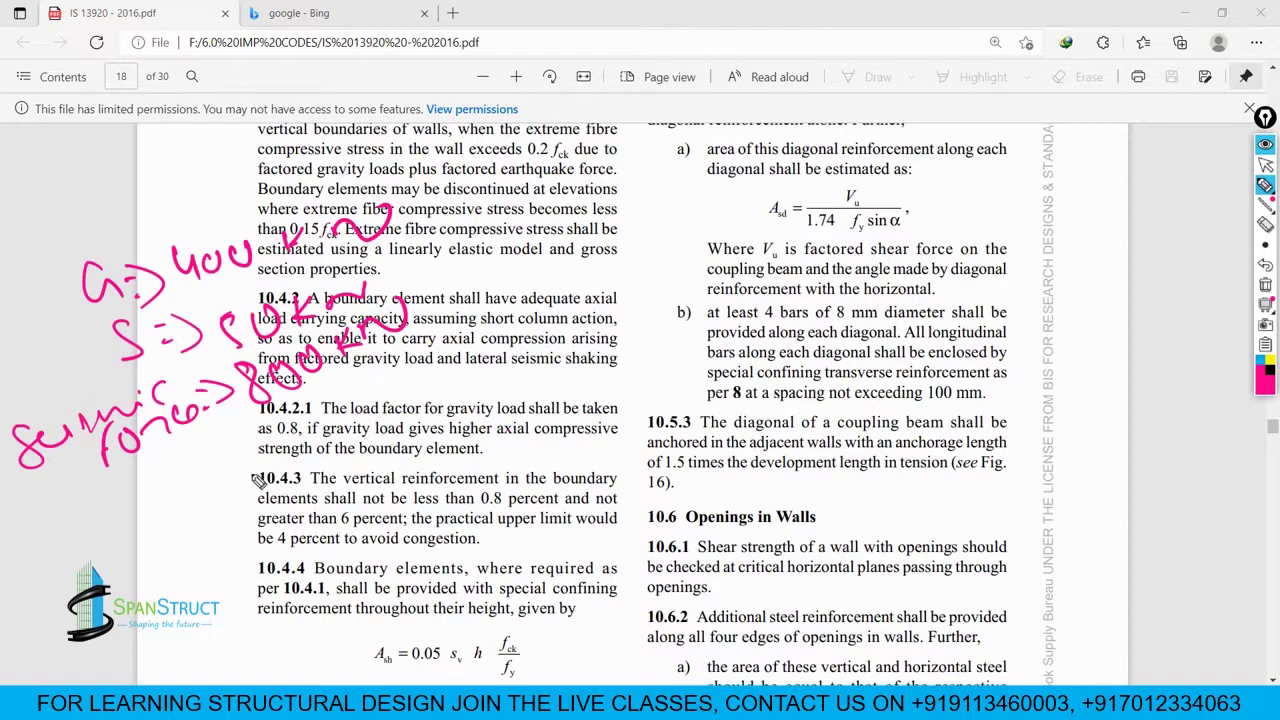
# Step: Handwrite the factored load calculation 1.2(400 + 50 + 800) ⇒ 1500 kN, underlining the expression
pyautogui.moveTo(190, 458)
pyautogui.mouseDown()
pyautogui.moveTo(178, 482)
pyautogui.moveTo(328, 404)
pyautogui.moveTo(340, 418)
pyautogui.moveTo(414, 372)
pyautogui.moveTo(428, 400)
pyautogui.mouseUp()
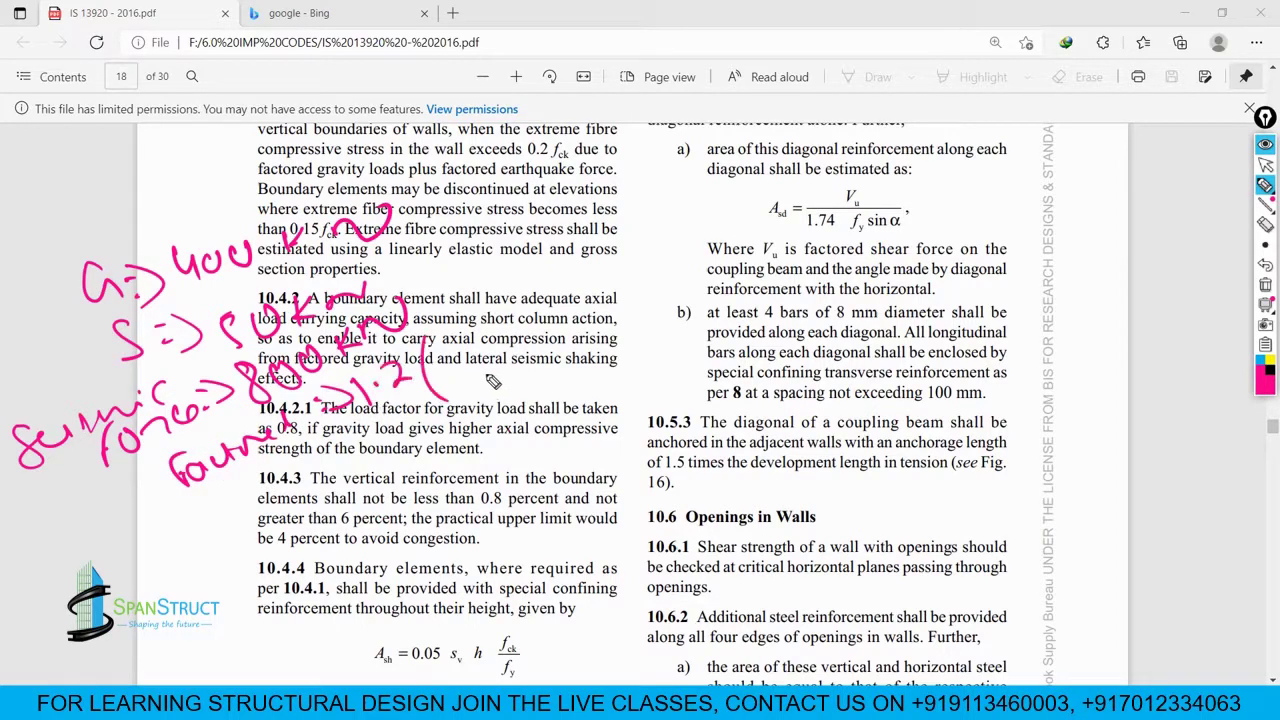
pyautogui.moveTo(490, 365)
pyautogui.mouseDown()
pyautogui.moveTo(668, 298)
pyautogui.moveTo(728, 305)
pyautogui.moveTo(760, 270)
pyautogui.moveTo(815, 265)
pyautogui.moveTo(850, 222)
pyautogui.moveTo(890, 290)
pyautogui.mouseUp()
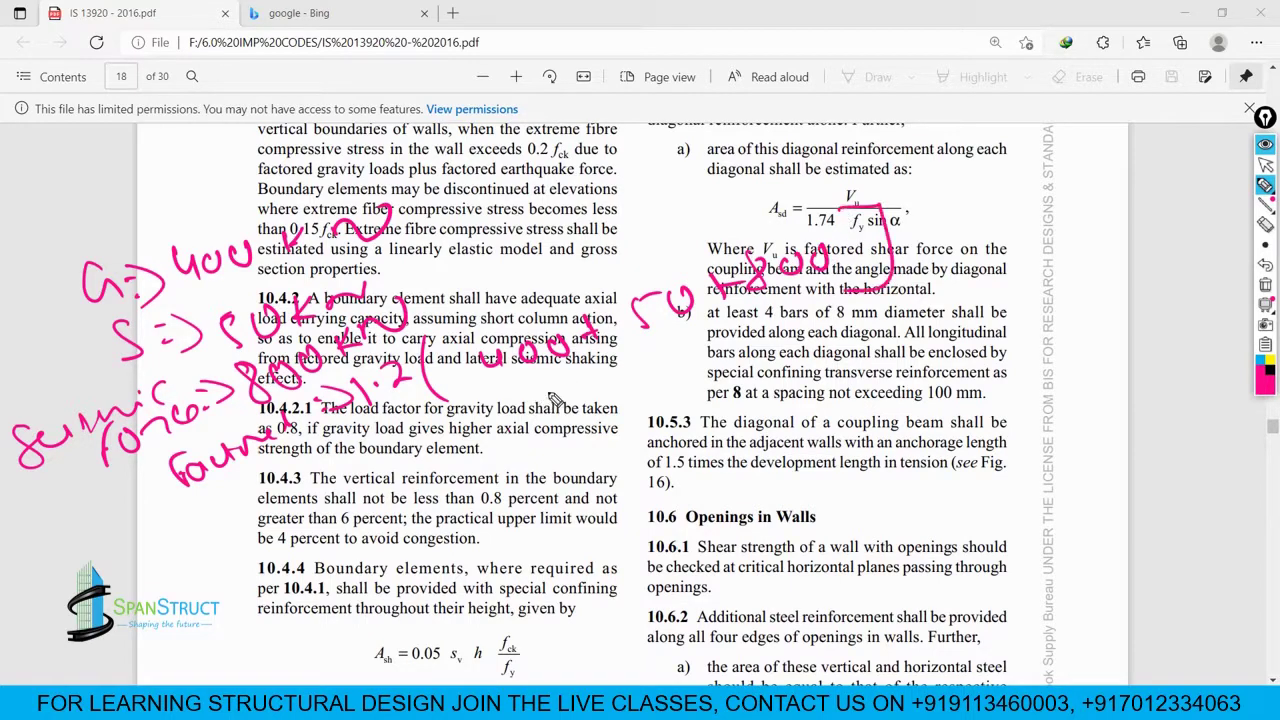
pyautogui.moveTo(553, 398); pyautogui.dragTo(745, 312)
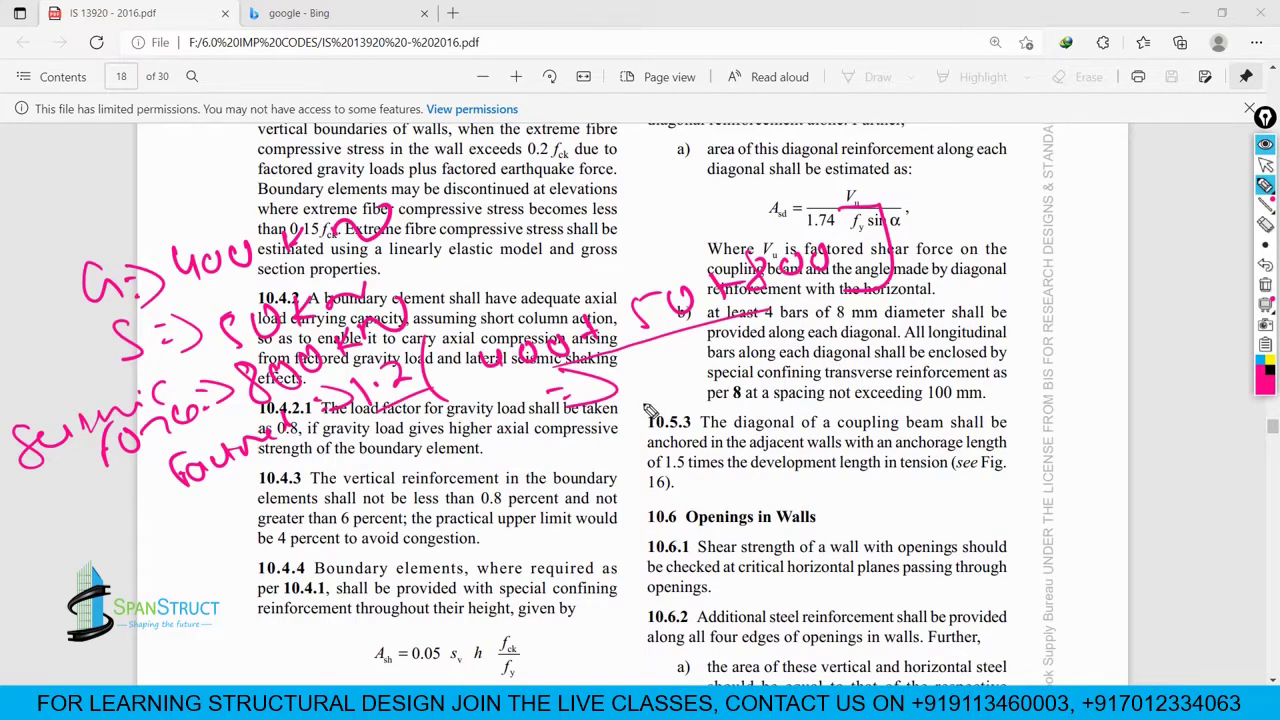
pyautogui.moveTo(636, 368)
pyautogui.mouseDown()
pyautogui.moveTo(650, 382)
pyautogui.moveTo(680, 364)
pyautogui.moveTo(780, 358)
pyautogui.mouseUp()
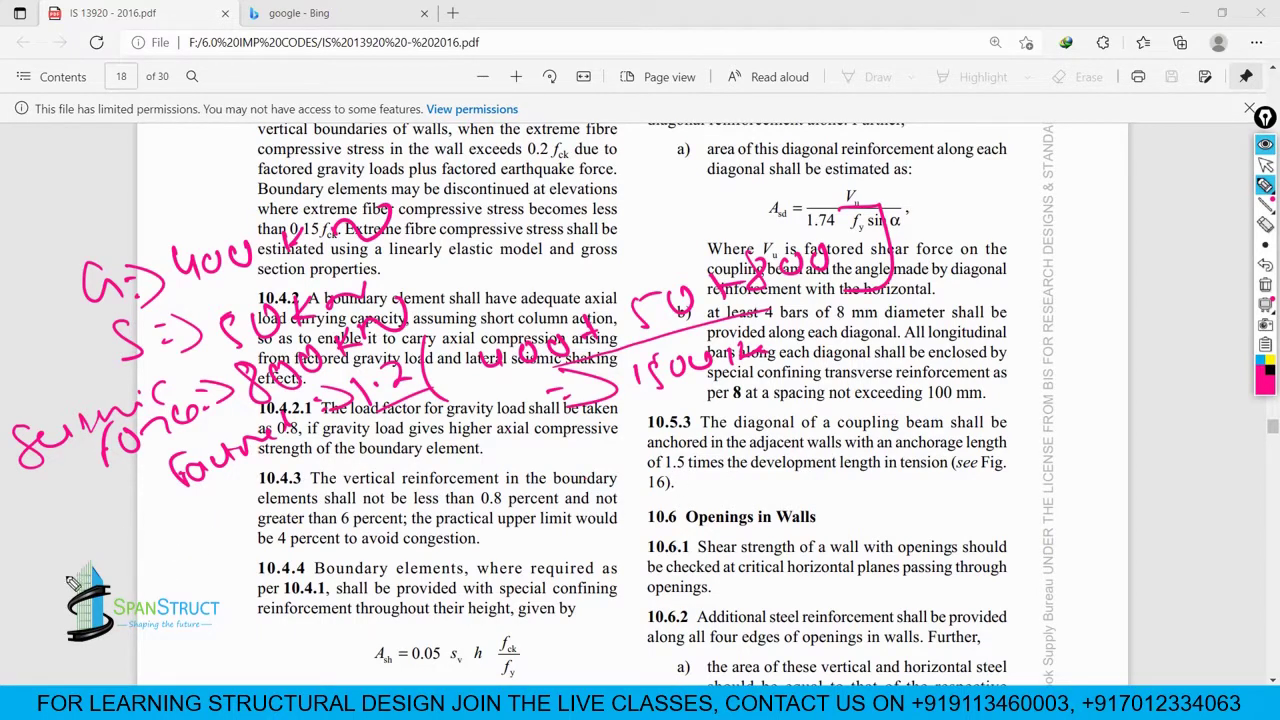
# Step: Handwrite (0.8 × 400 − 1.2 × 50 − 1.2 × 800) ⇒ −700 kN, circle the result, and clear all the ink
pyautogui.moveTo(60, 570)
pyautogui.mouseDown()
pyautogui.moveTo(48, 600)
pyautogui.moveTo(92, 560)
pyautogui.moveTo(150, 560)
pyautogui.moveTo(285, 503)
pyautogui.moveTo(322, 517)
pyautogui.moveTo(332, 490)
pyautogui.moveTo(384, 500)
pyautogui.moveTo(395, 468)
pyautogui.moveTo(410, 490)
pyautogui.moveTo(486, 452)
pyautogui.moveTo(518, 468)
pyautogui.moveTo(638, 425)
pyautogui.mouseUp()
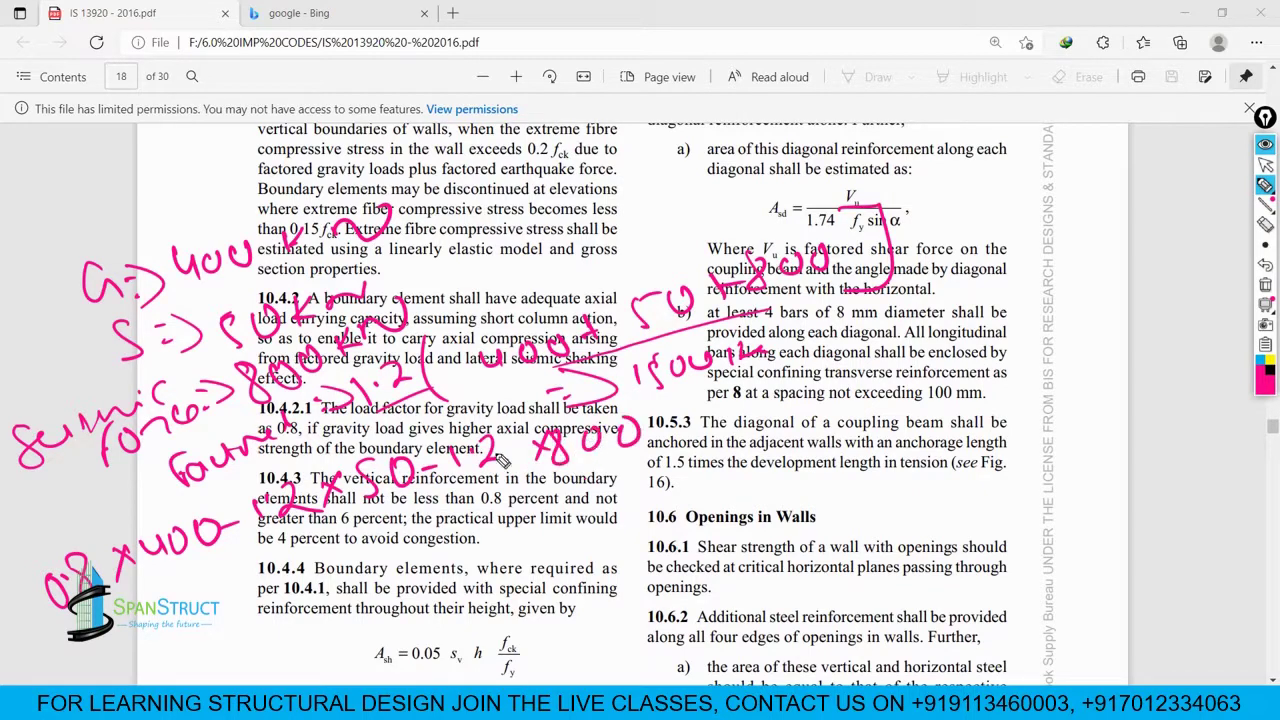
pyautogui.moveTo(48, 568); pyautogui.dragTo(86, 652)
pyautogui.moveTo(657, 414); pyautogui.dragTo(650, 452)
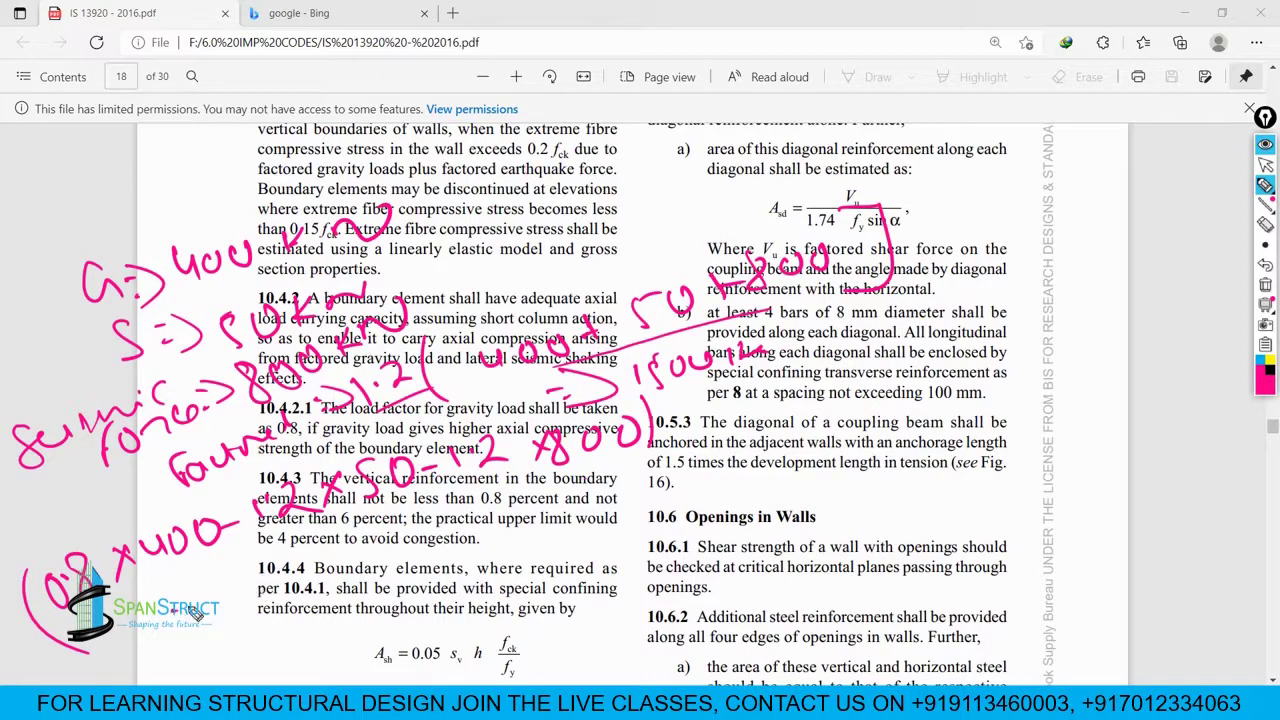
pyautogui.moveTo(197, 614)
pyautogui.mouseDown()
pyautogui.moveTo(218, 628)
pyautogui.moveTo(242, 598)
pyautogui.moveTo(310, 565)
pyautogui.mouseUp()
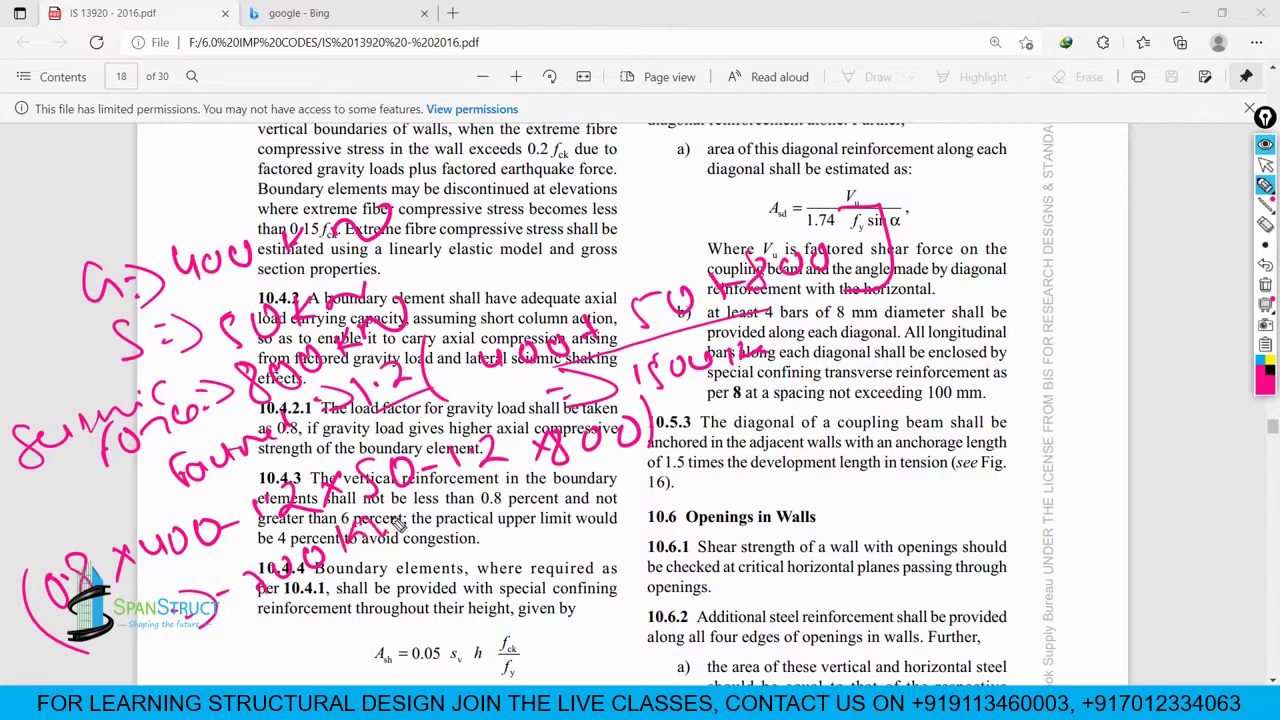
pyautogui.moveTo(398, 520)
pyautogui.mouseDown()
pyautogui.moveTo(240, 585)
pyautogui.moveTo(335, 490)
pyautogui.mouseUp()
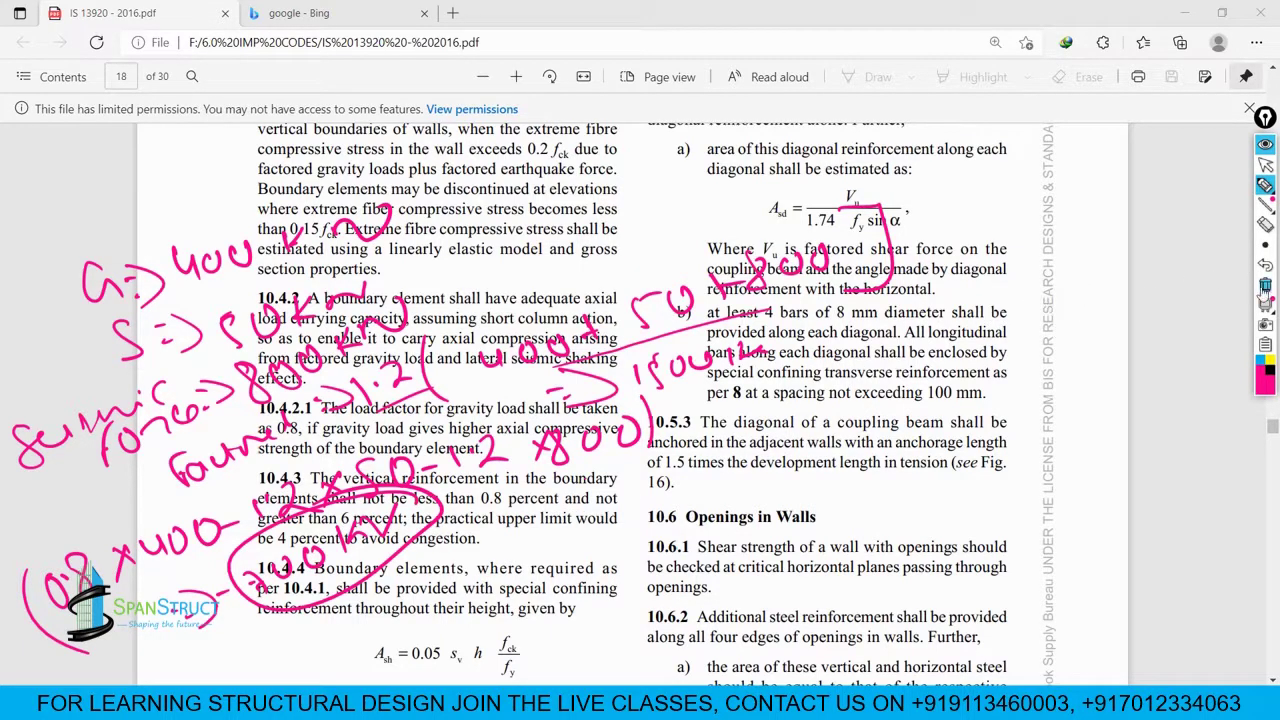
pyautogui.click(1265, 284)
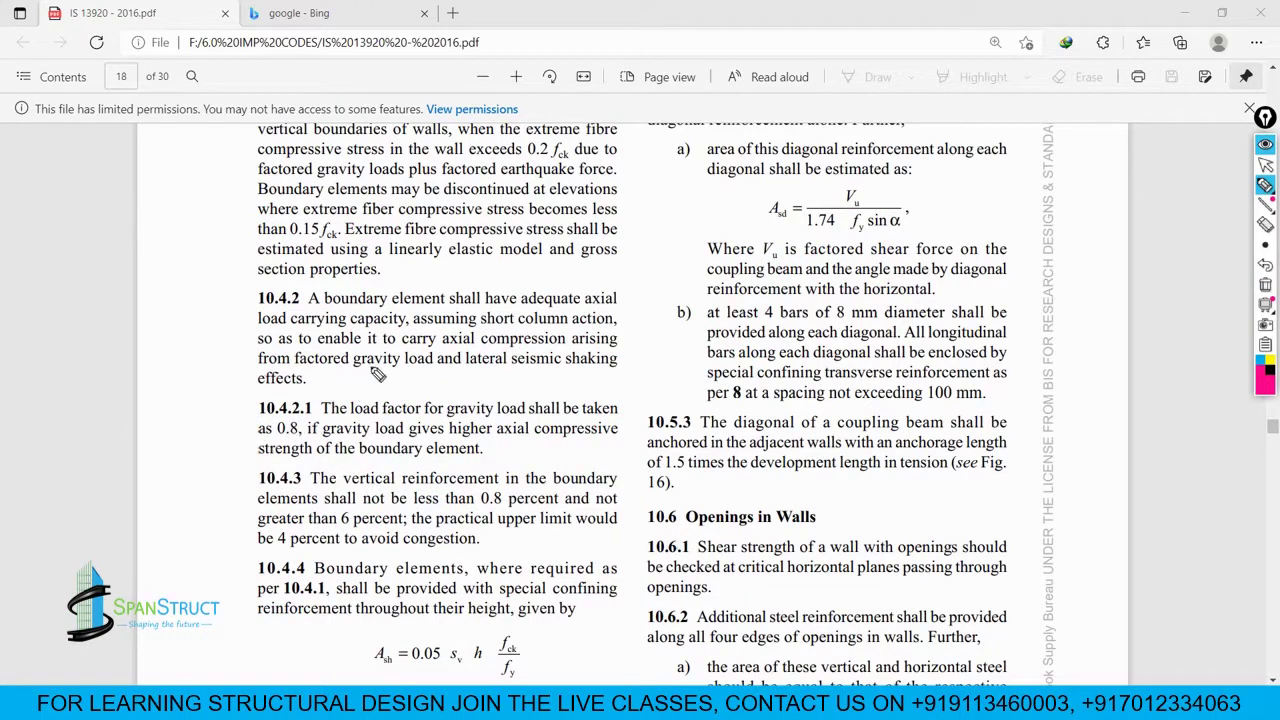
# Step: Underline the vertical reinforcement limits in clause 10.4.3, circle 0.8 and 6 percent, and clear the ink
pyautogui.moveTo(408, 364); pyautogui.dragTo(412, 393)
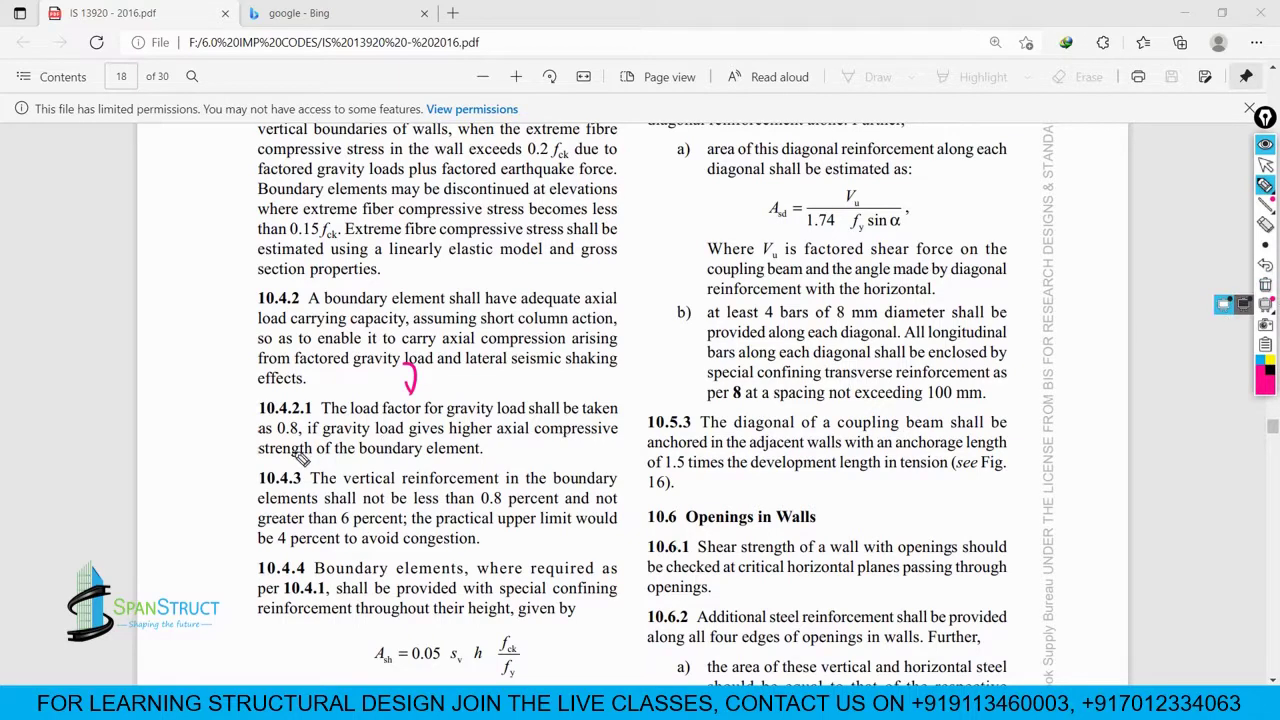
pyautogui.moveTo(262, 492)
pyautogui.mouseDown()
pyautogui.moveTo(318, 488)
pyautogui.moveTo(266, 468)
pyautogui.moveTo(258, 484)
pyautogui.mouseUp()
pyautogui.click(1265, 285)
pyautogui.moveTo(320, 484); pyautogui.dragTo(612, 494)
pyautogui.moveTo(264, 512); pyautogui.dragTo(616, 505)
pyautogui.moveTo(272, 528)
pyautogui.mouseDown()
pyautogui.moveTo(378, 529)
pyautogui.moveTo(330, 508)
pyautogui.moveTo(402, 520)
pyautogui.mouseUp()
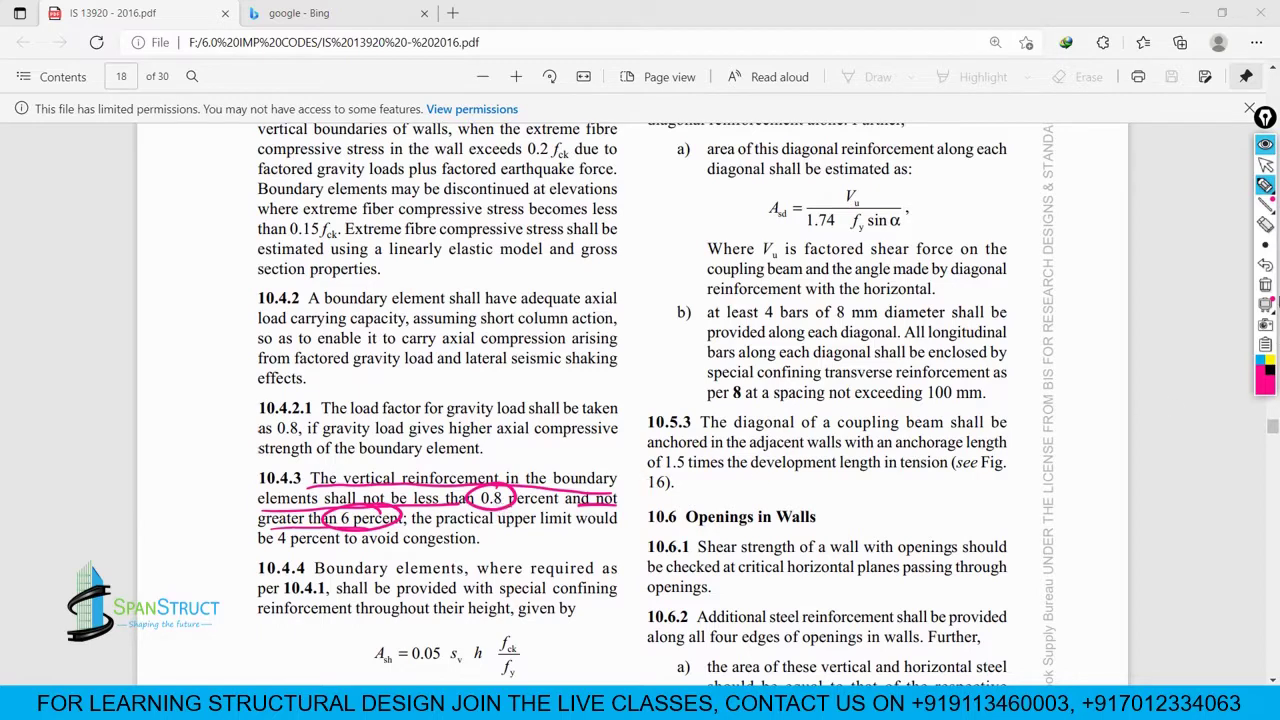
pyautogui.click(1268, 288)
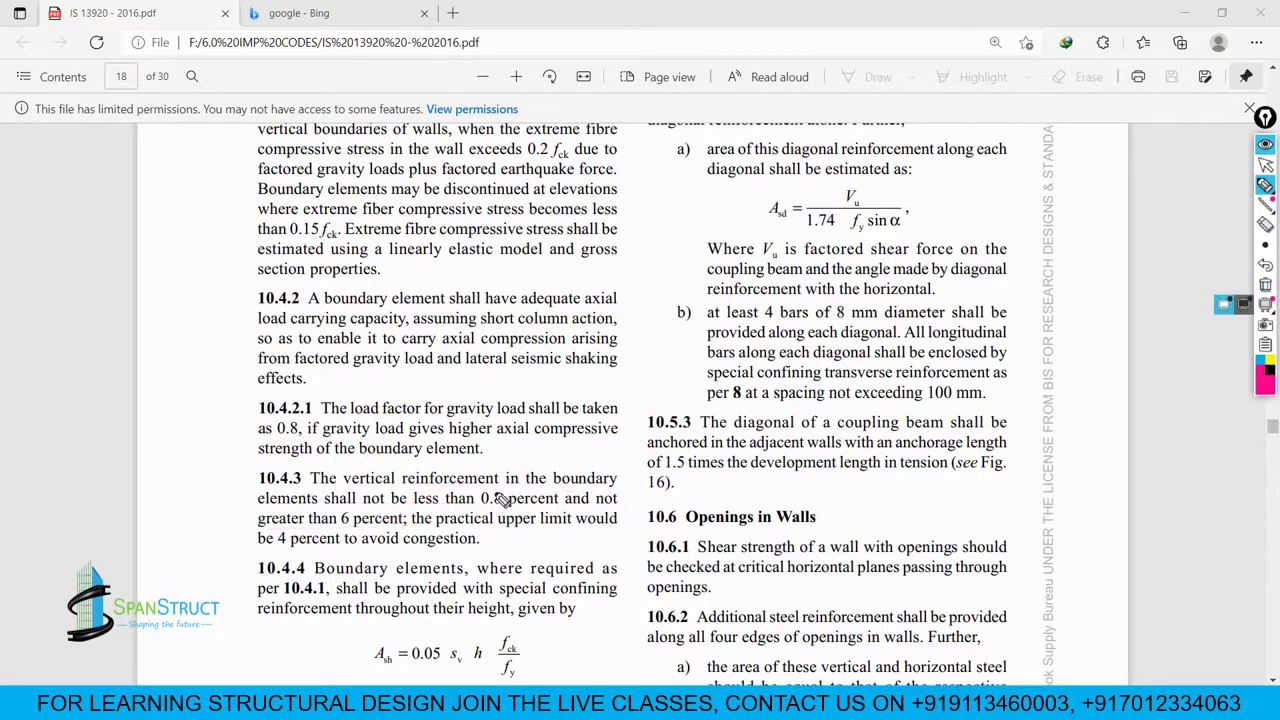
# Step: Circle 0.8 and 6 percent again and clear them, then handwrite and circle 0.8 - 4% below clause 10.4.3 and clear it
pyautogui.moveTo(503, 500); pyautogui.dragTo(505, 490)
pyautogui.moveTo(355, 530); pyautogui.dragTo(352, 512)
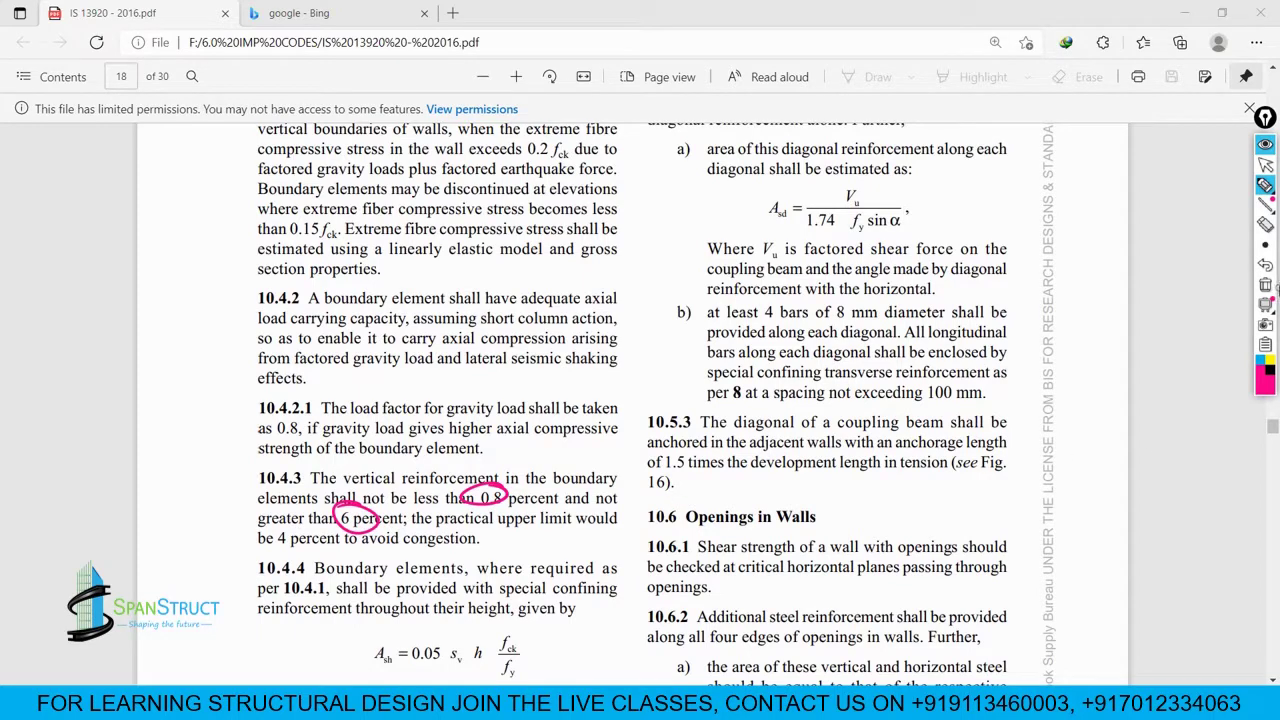
pyautogui.click(1266, 287)
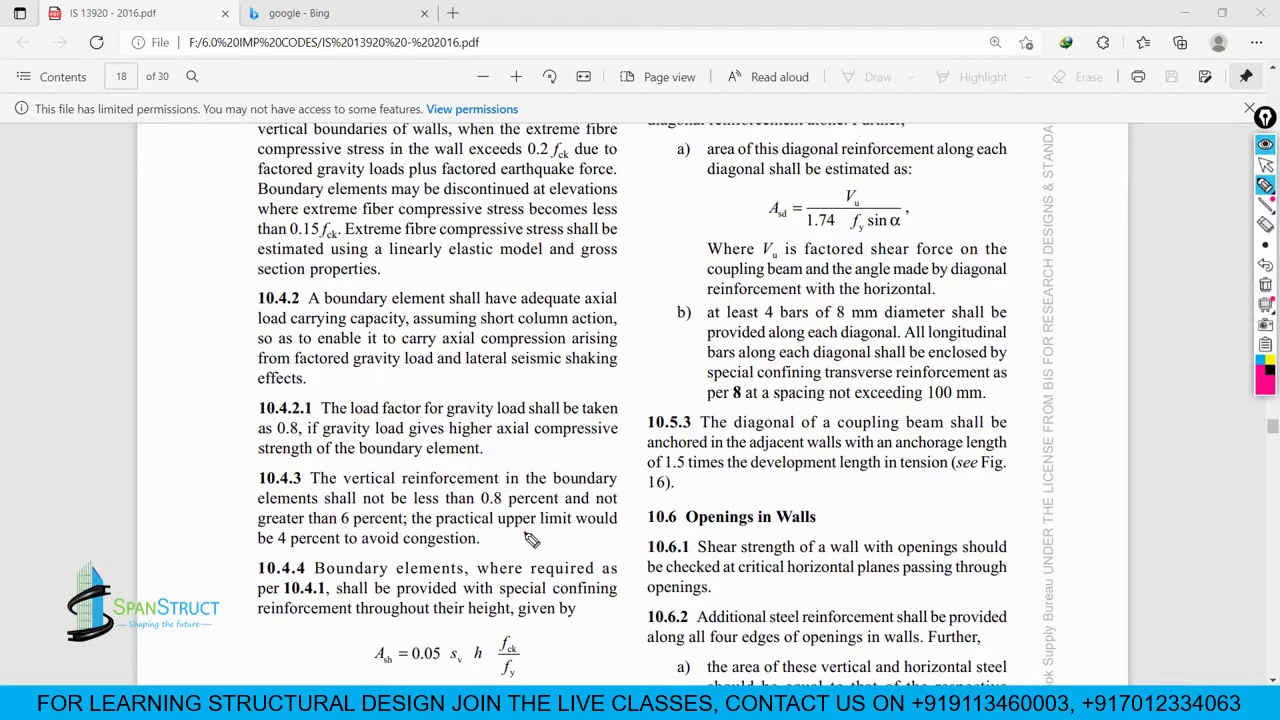
pyautogui.moveTo(528, 532)
pyautogui.mouseDown()
pyautogui.moveTo(562, 548)
pyautogui.moveTo(648, 546)
pyautogui.moveTo(650, 520)
pyautogui.moveTo(590, 514)
pyautogui.mouseUp()
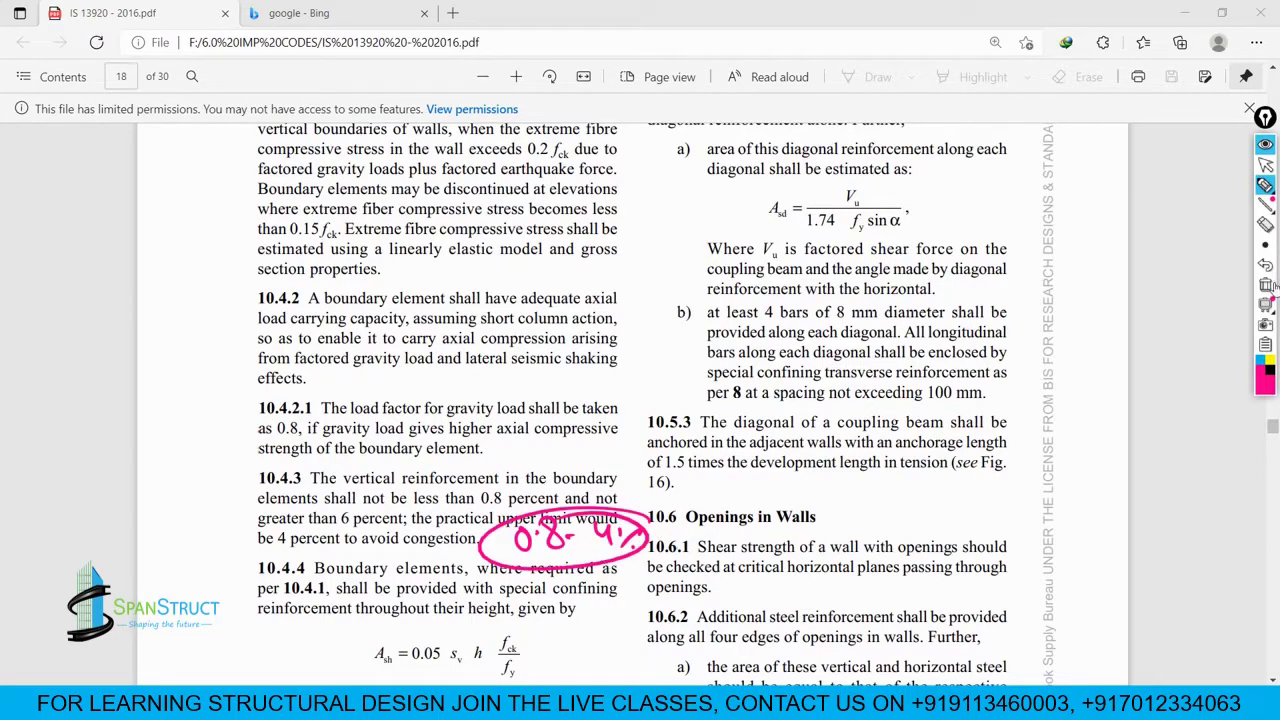
pyautogui.click(1268, 287)
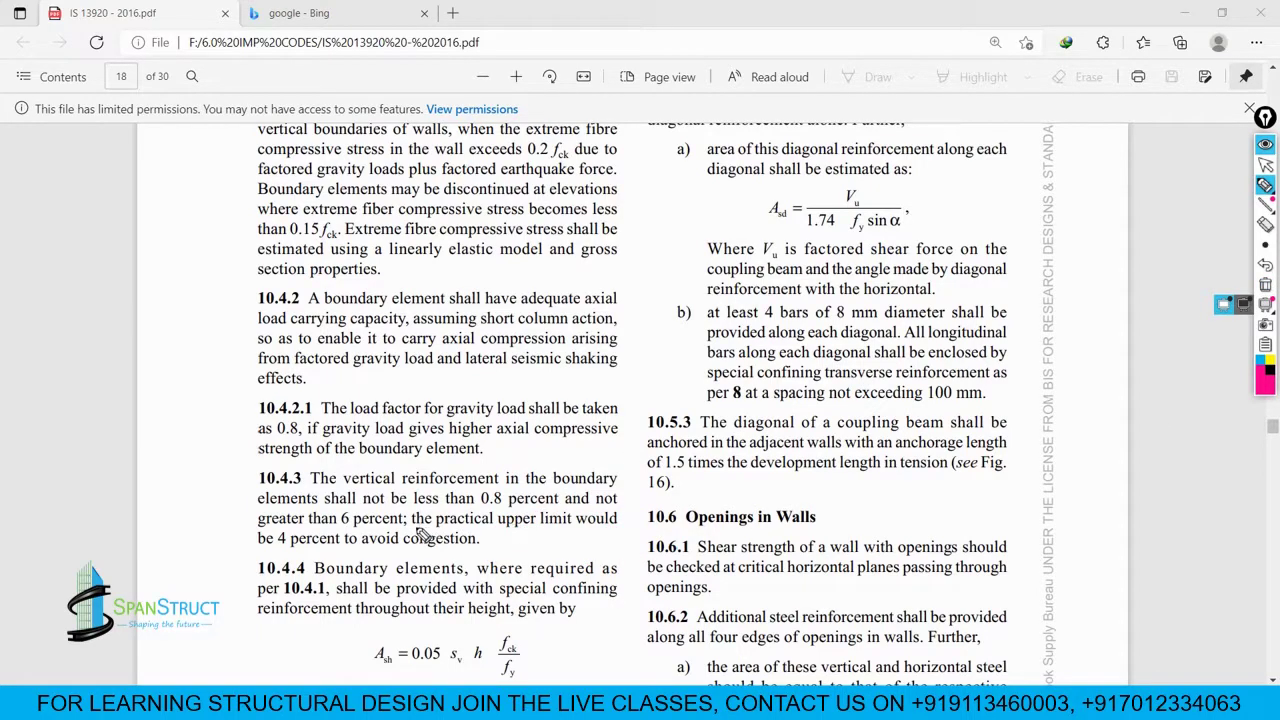
# Step: Underline the 4 percent practical upper limit in clause 10.4.3, bracket the word congestion, and clear the ink
pyautogui.moveTo(410, 532); pyautogui.dragTo(606, 532)
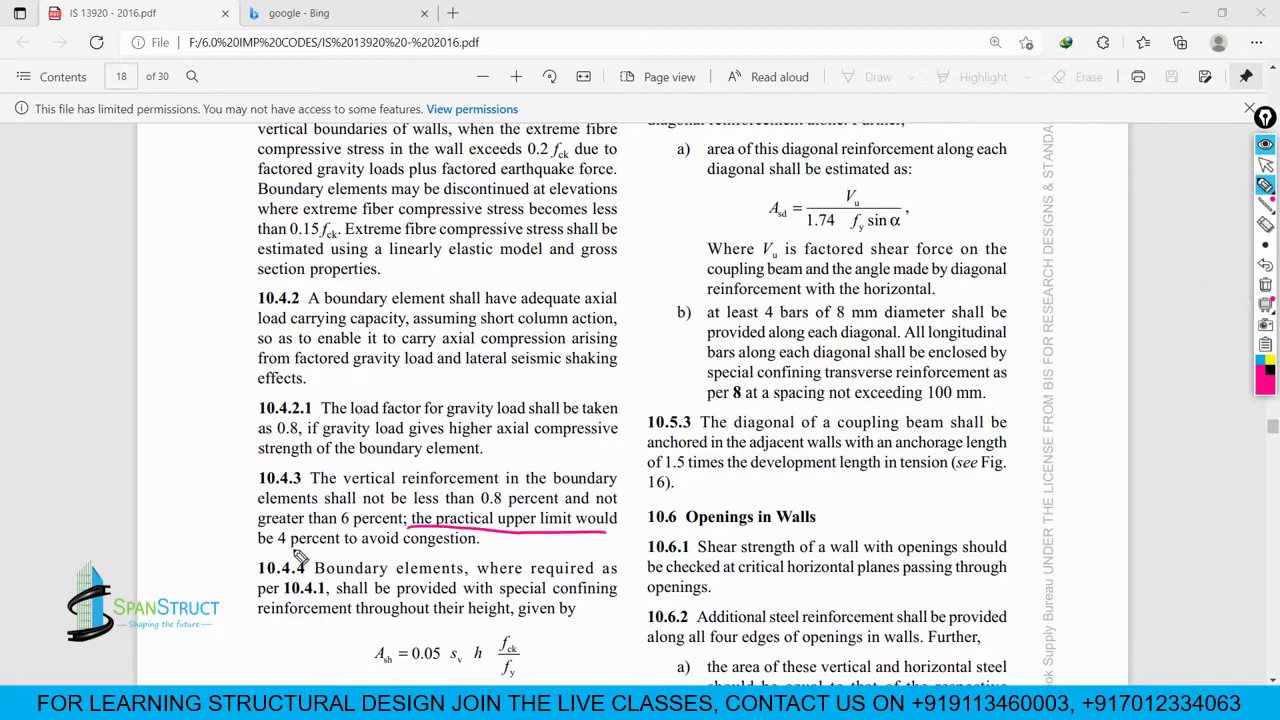
pyautogui.moveTo(262, 547)
pyautogui.mouseDown()
pyautogui.moveTo(478, 548)
pyautogui.moveTo(472, 525)
pyautogui.moveTo(396, 540)
pyautogui.mouseUp()
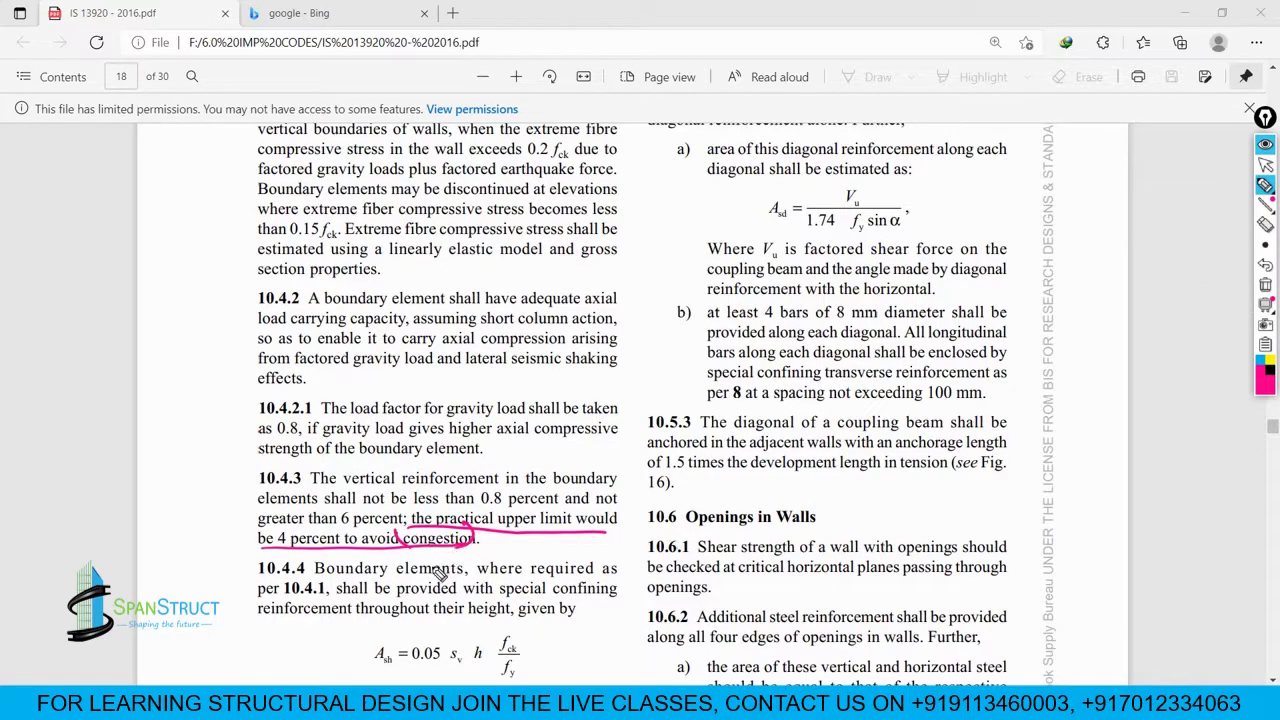
pyautogui.click(1264, 287)
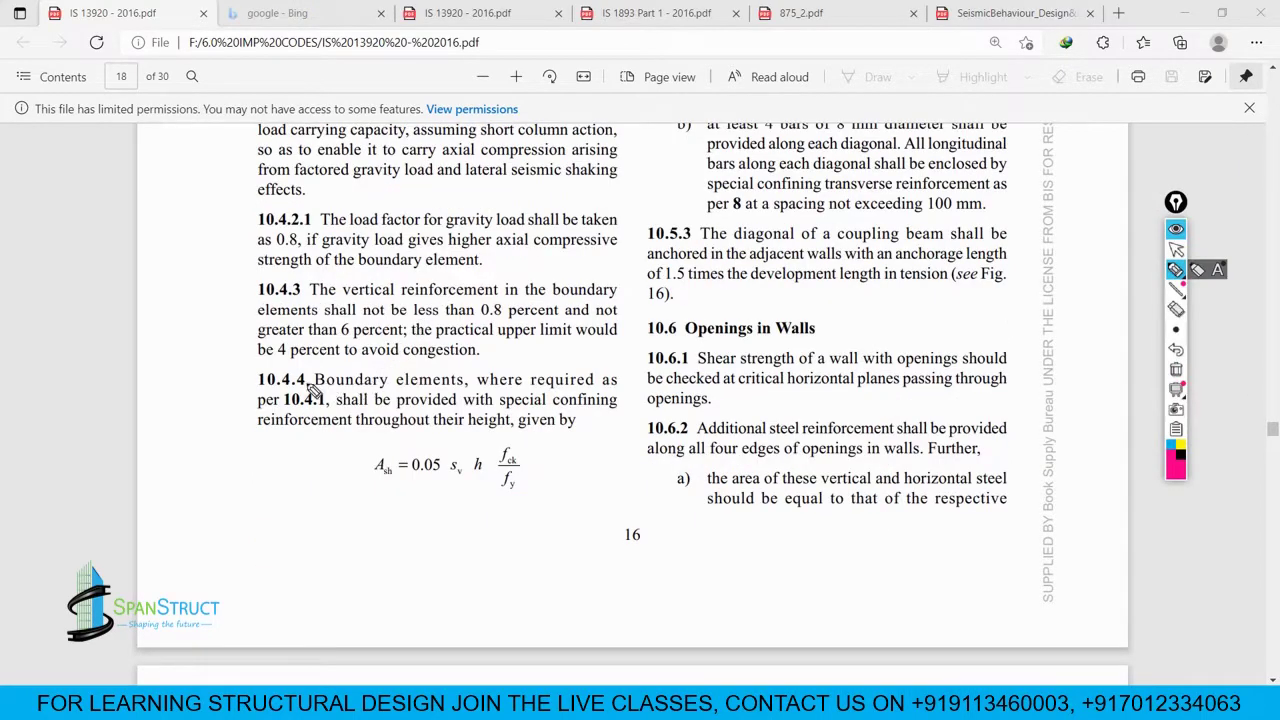
# Step: Underline clause number 10.4.4 and the words special confining reinforcement, and clear the ink
pyautogui.moveTo(255, 386); pyautogui.dragTo(320, 386)
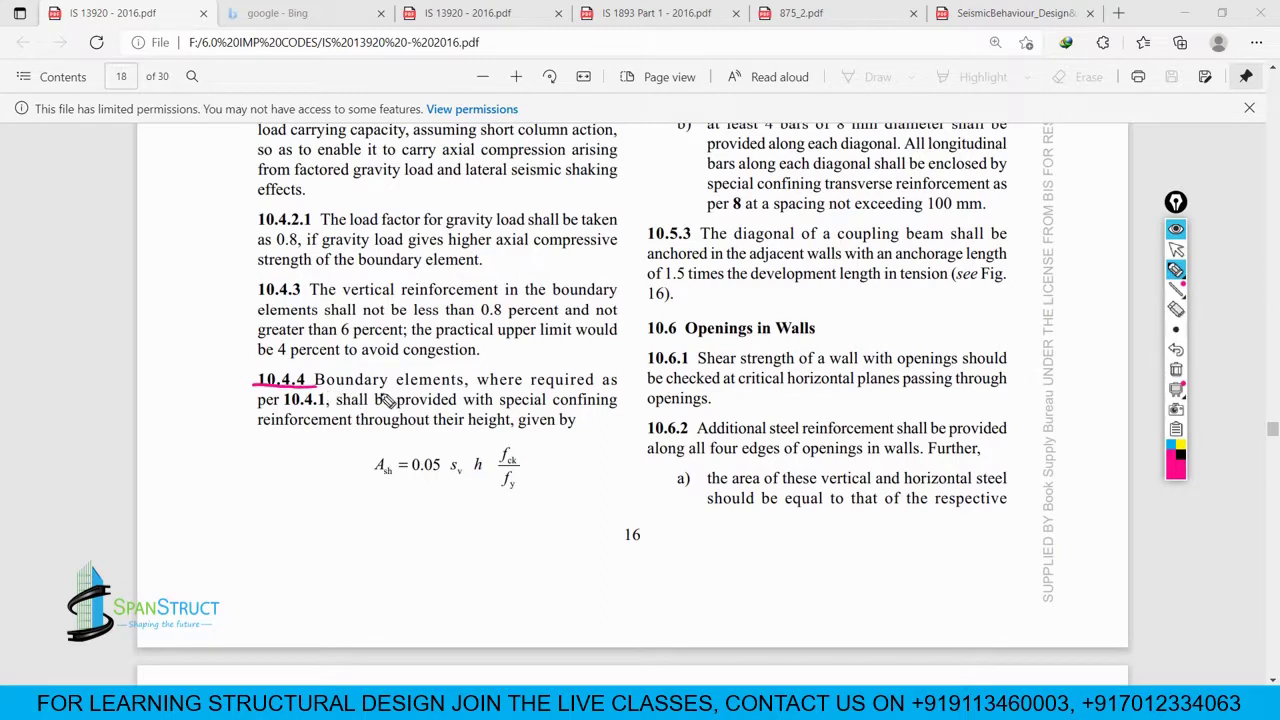
pyautogui.moveTo(497, 406); pyautogui.dragTo(622, 406)
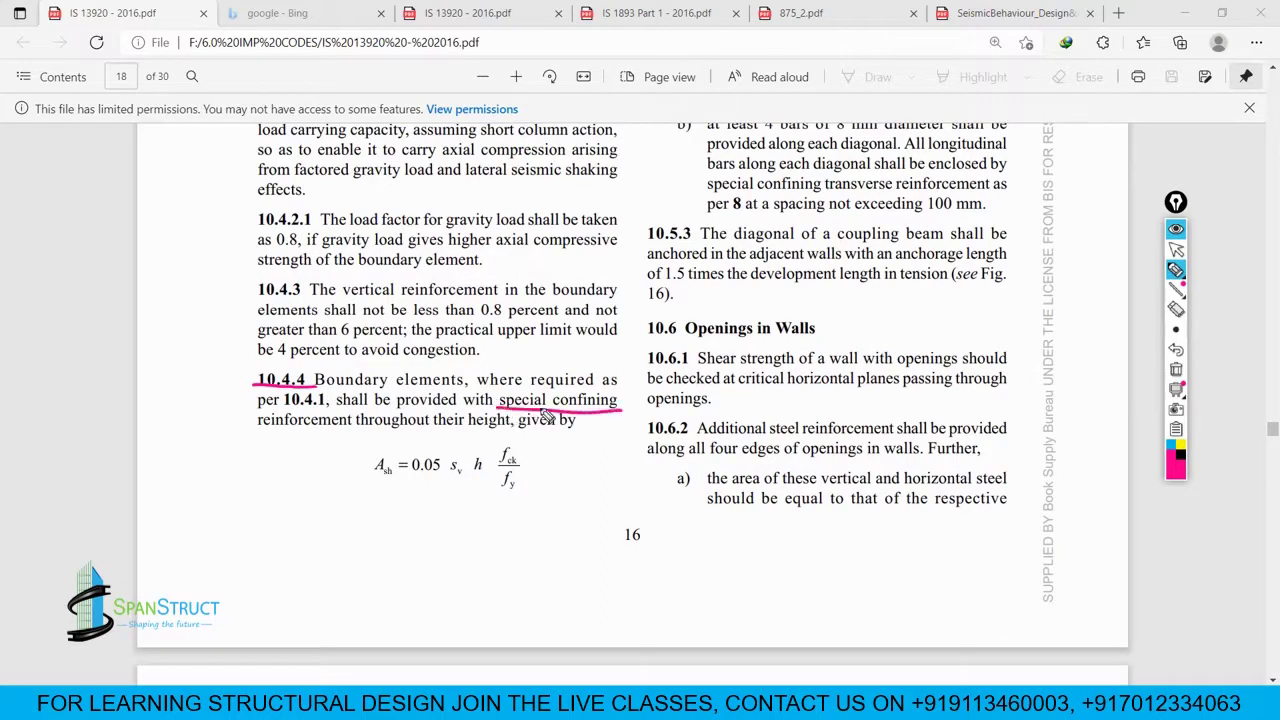
pyautogui.moveTo(258, 428); pyautogui.dragTo(368, 428)
pyautogui.click(1176, 369)
# Step: Underline spacing limits a) 1/3 of minimum member dimension and b) 6 times the smallest longitudinal bar diameter, continuing clause 10.4.4
pyautogui.click(1176, 251)
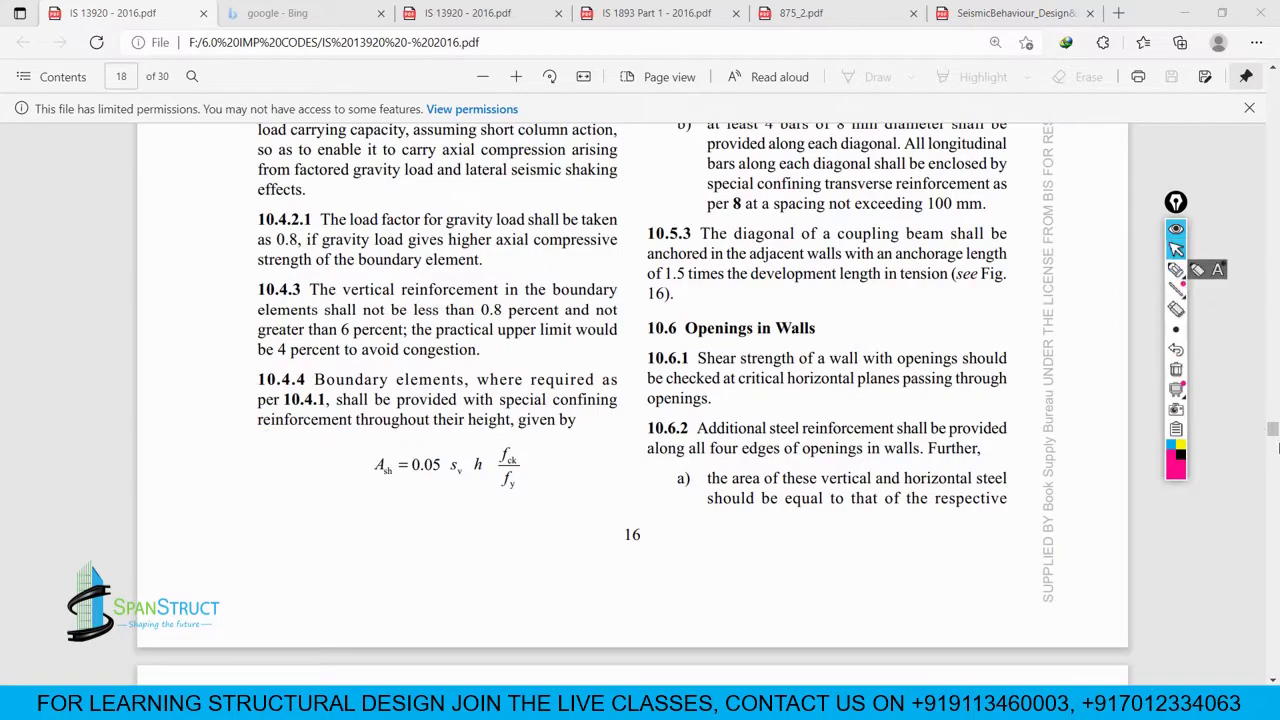
pyautogui.scroll(10, 1277, 448)
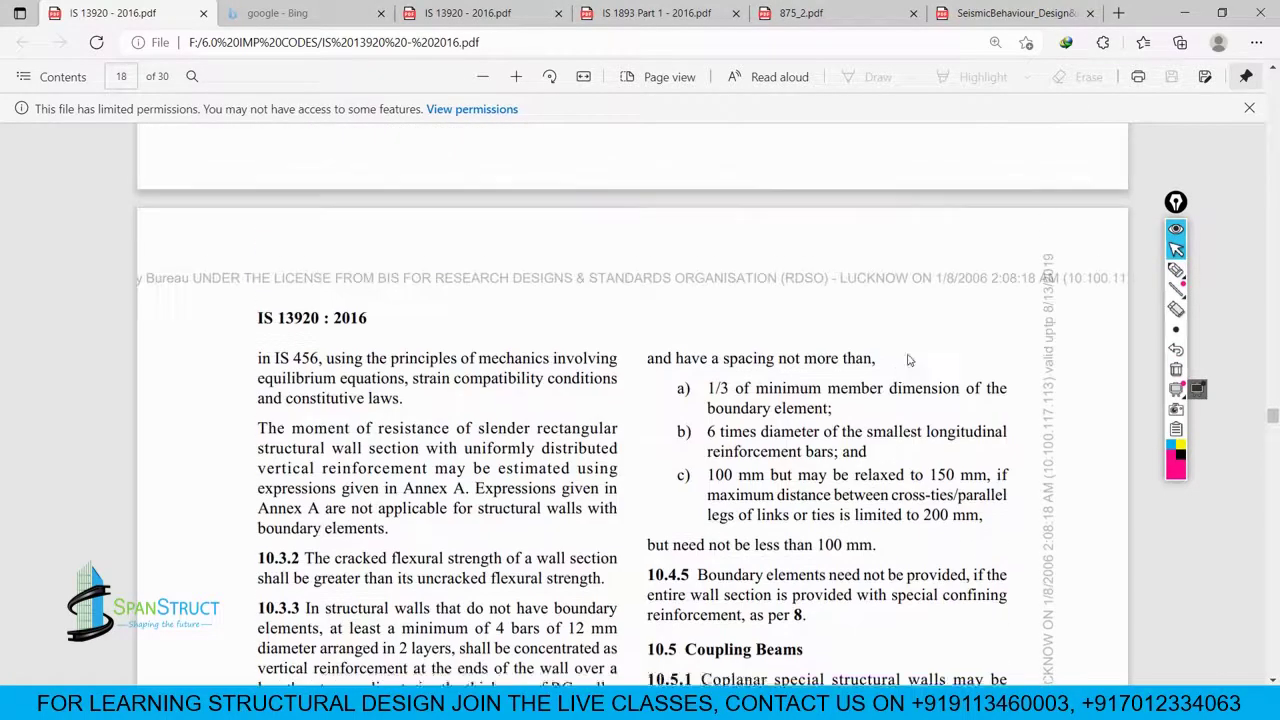
pyautogui.scroll(-1, 1073, 311)
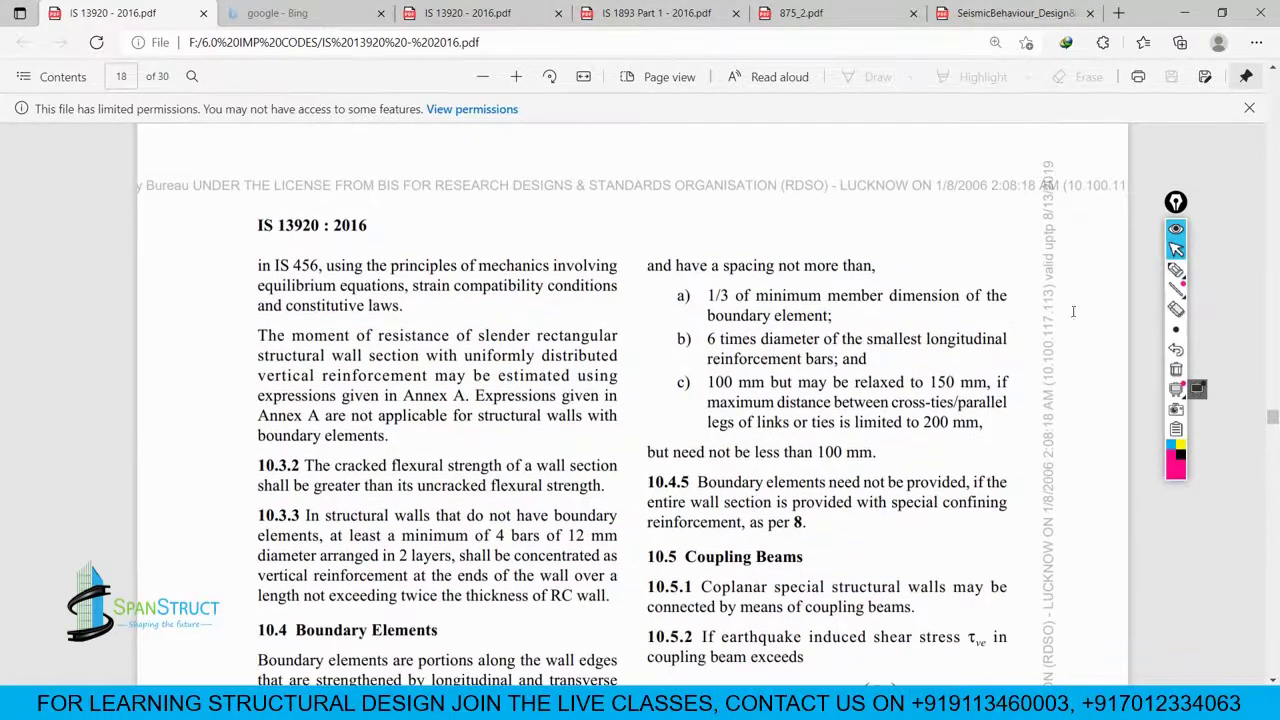
pyautogui.click(1176, 270)
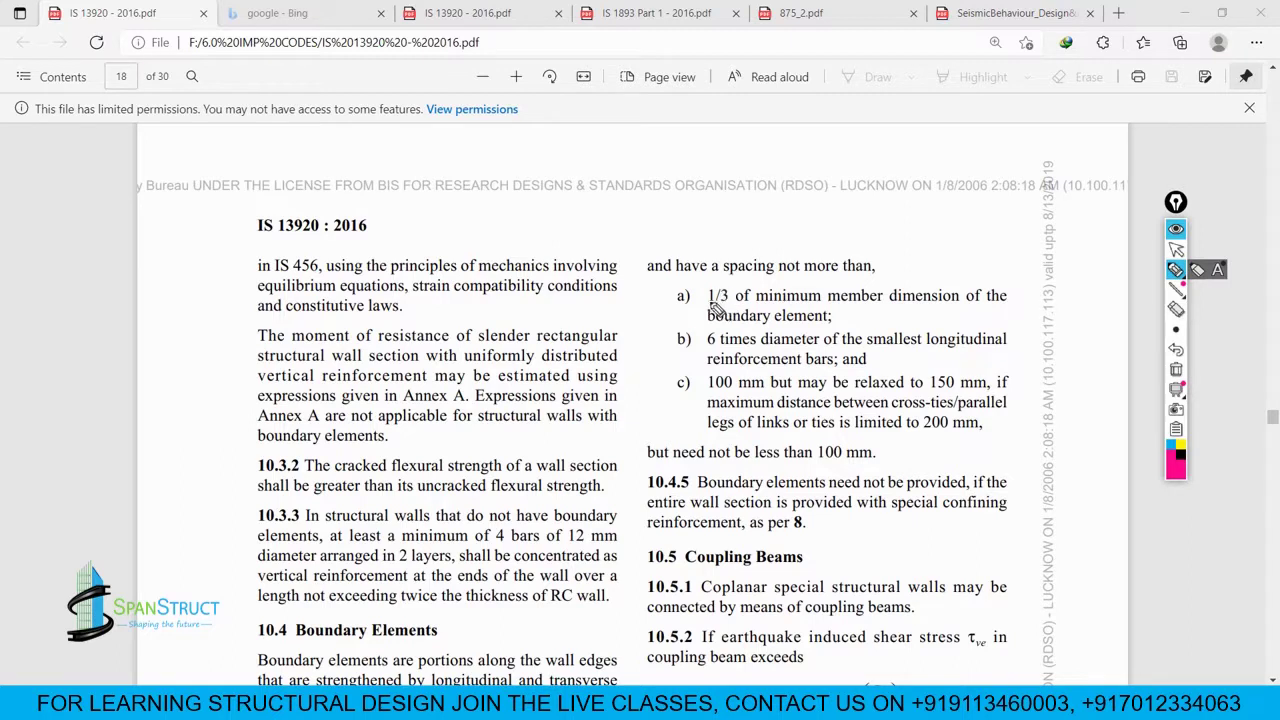
pyautogui.moveTo(708, 308); pyautogui.dragTo(1008, 306)
pyautogui.moveTo(709, 322); pyautogui.dragTo(833, 322)
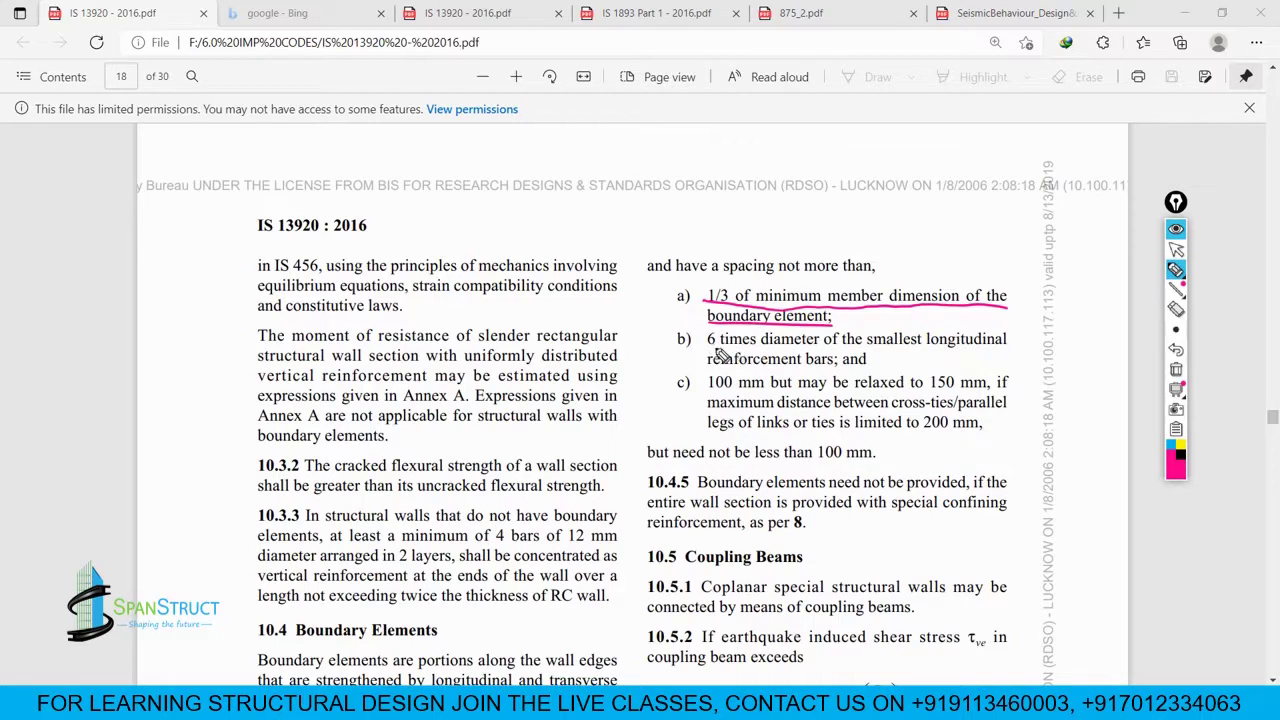
pyautogui.moveTo(710, 348); pyautogui.dragTo(1008, 346)
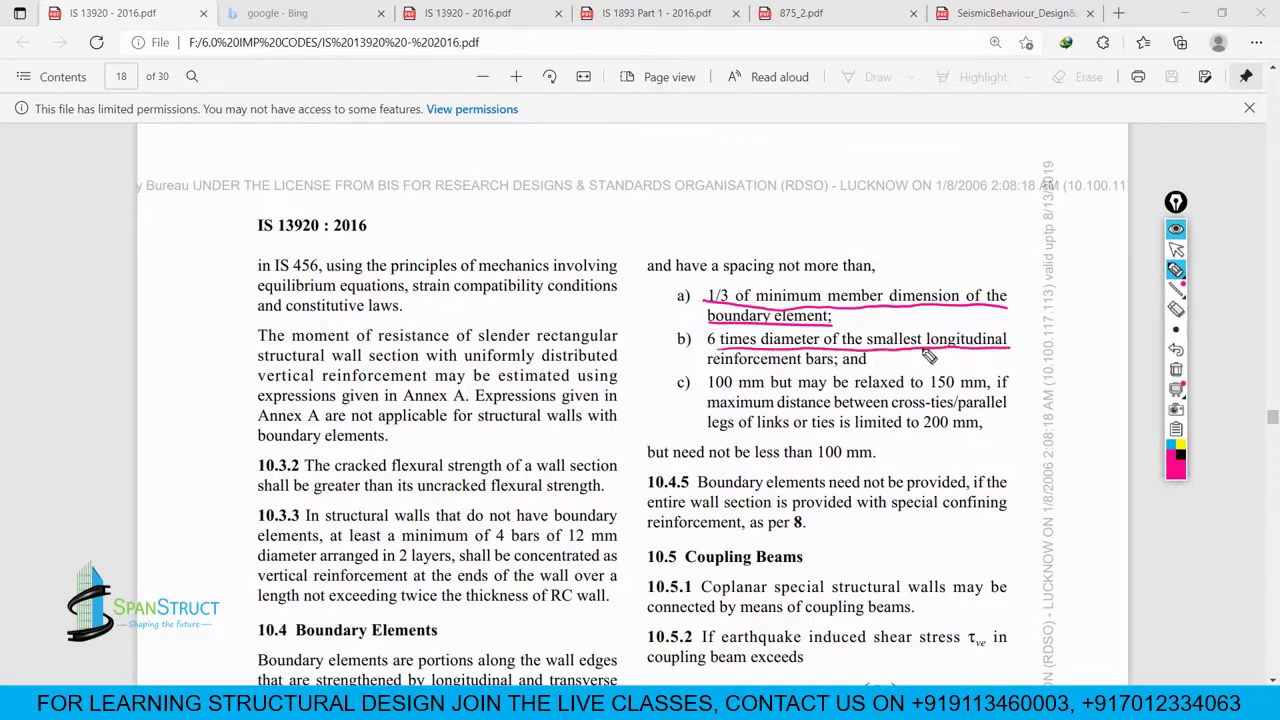
pyautogui.moveTo(709, 364); pyautogui.dragTo(868, 364)
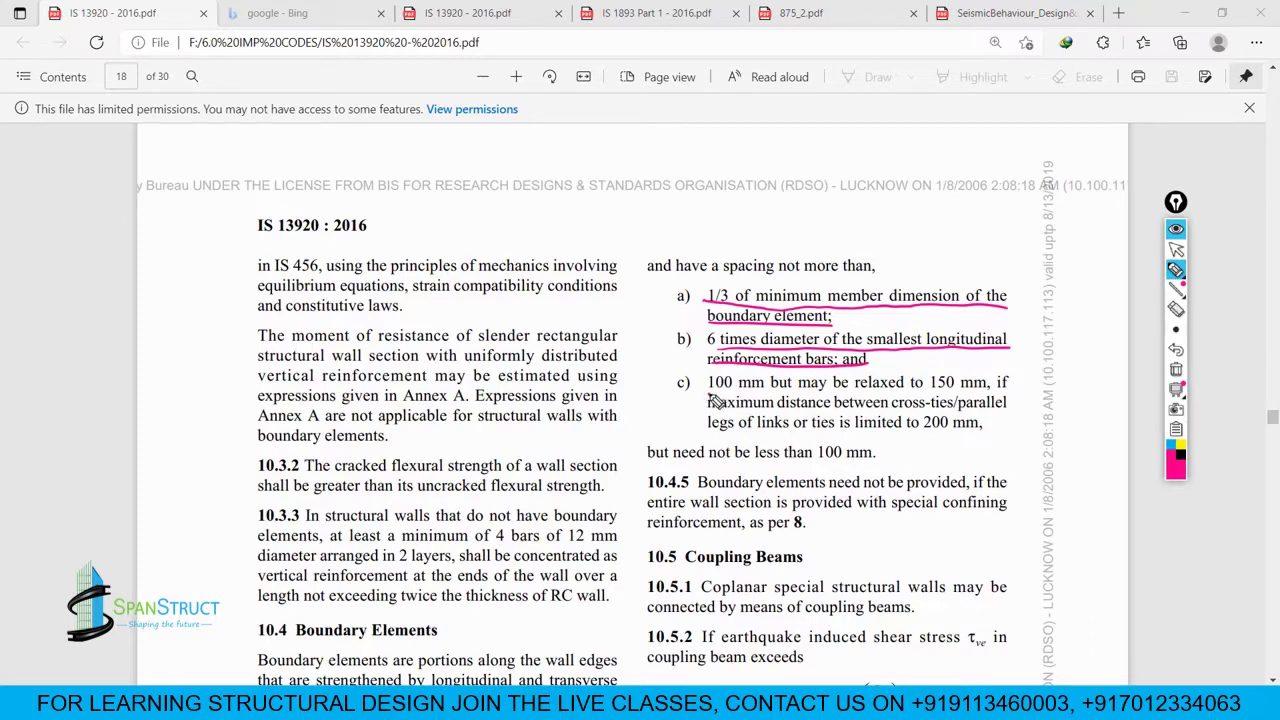
# Step: Underline spacing limit c) with its 150 mm relaxation, circle 200 mm and the 100 mm minimum, and clear all the ink
pyautogui.moveTo(709, 394); pyautogui.dragTo(992, 391)
pyautogui.moveTo(708, 410); pyautogui.dragTo(952, 411)
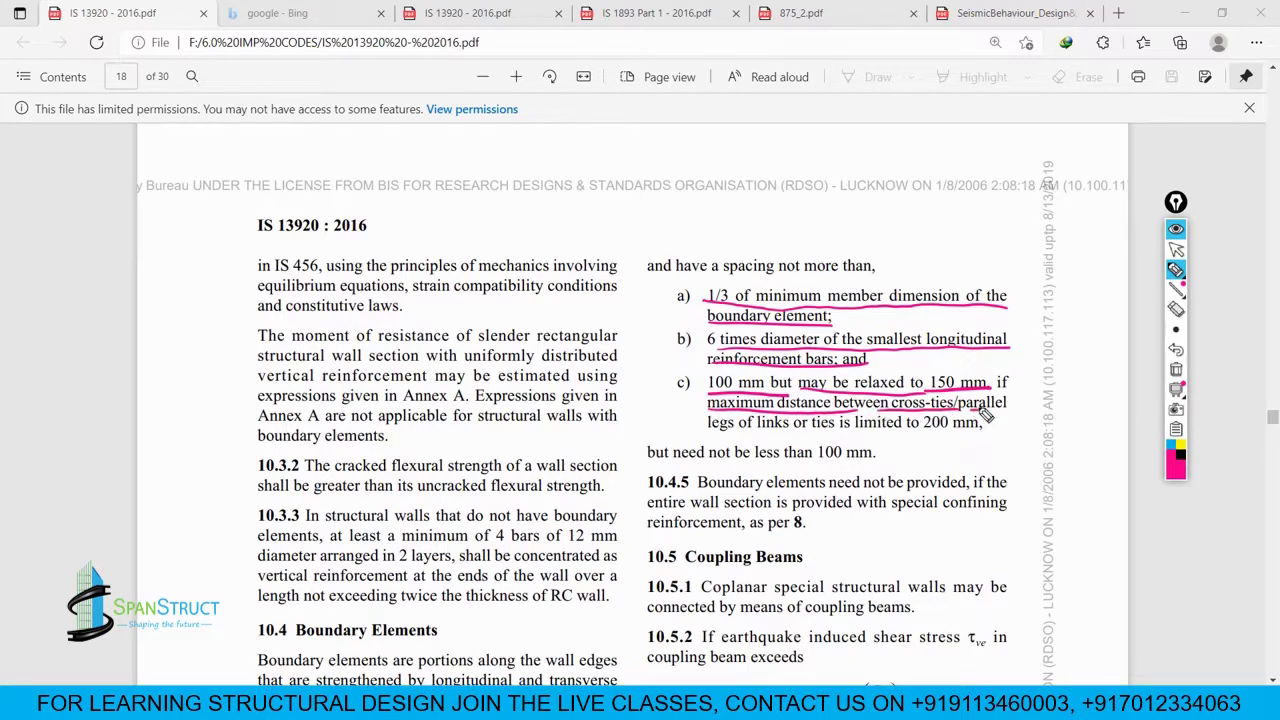
pyautogui.moveTo(708, 430)
pyautogui.mouseDown()
pyautogui.moveTo(950, 432)
pyautogui.moveTo(1000, 418)
pyautogui.moveTo(885, 404)
pyautogui.mouseUp()
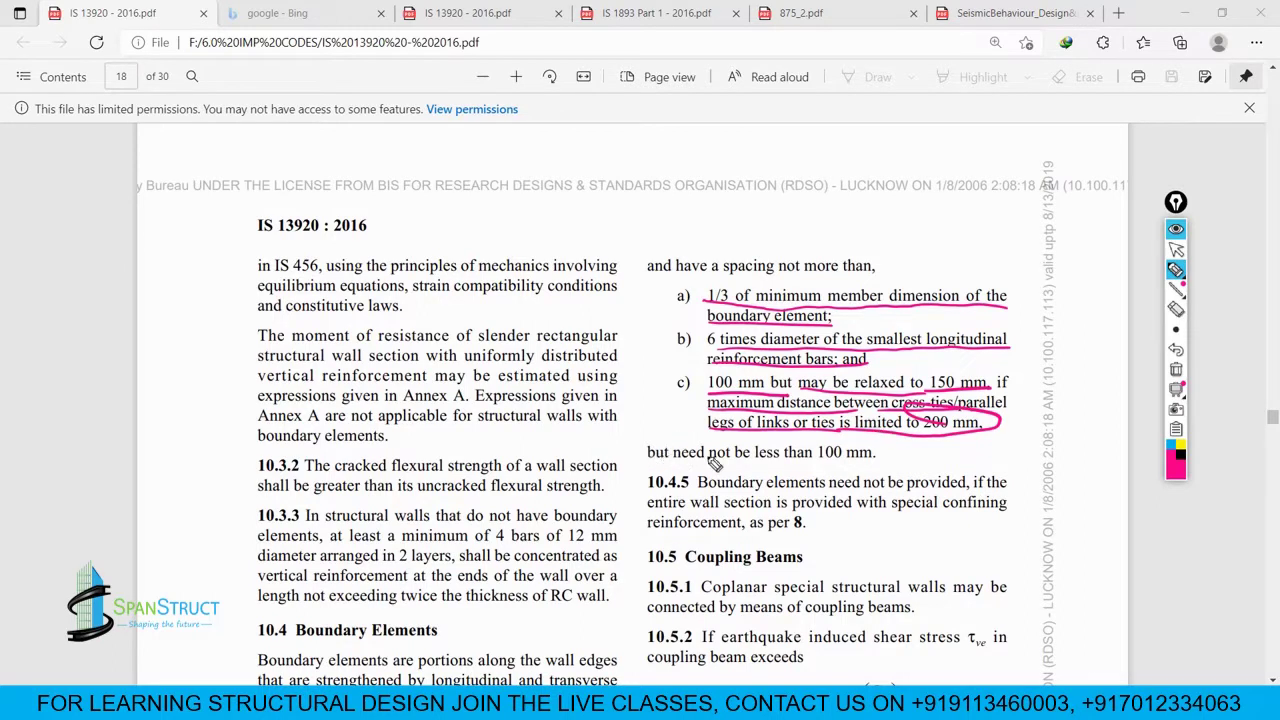
pyautogui.moveTo(734, 460); pyautogui.dragTo(893, 455)
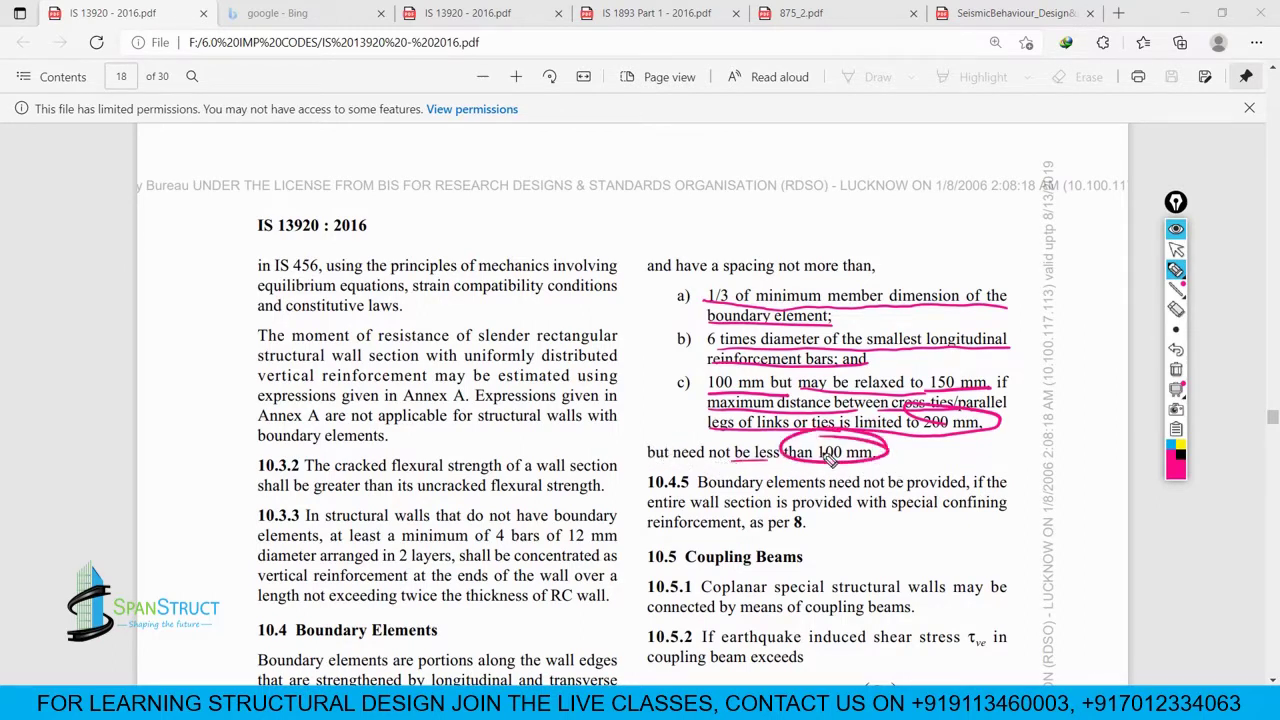
pyautogui.click(1176, 369)
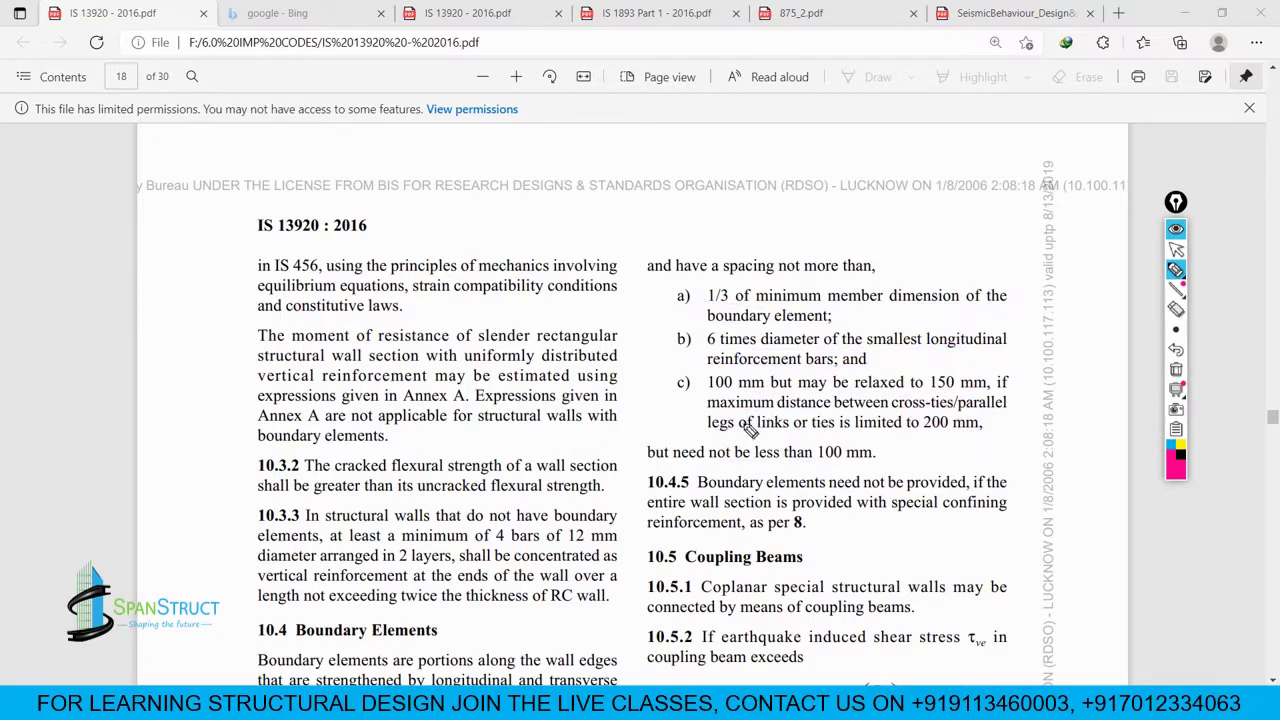
# Step: Handwrite the spacing range 100 – 150 above the spacing clause and circle 150
pyautogui.moveTo(682, 209)
pyautogui.mouseDown()
pyautogui.moveTo(681, 231)
pyautogui.moveTo(704, 211)
pyautogui.mouseUp()
pyautogui.moveTo(729, 208)
pyautogui.mouseDown()
pyautogui.moveTo(722, 229)
pyautogui.moveTo(729, 208)
pyautogui.mouseUp()
pyautogui.moveTo(762, 218)
pyautogui.mouseDown()
pyautogui.moveTo(822, 244)
pyautogui.moveTo(867, 215)
pyautogui.moveTo(858, 186)
pyautogui.mouseUp()
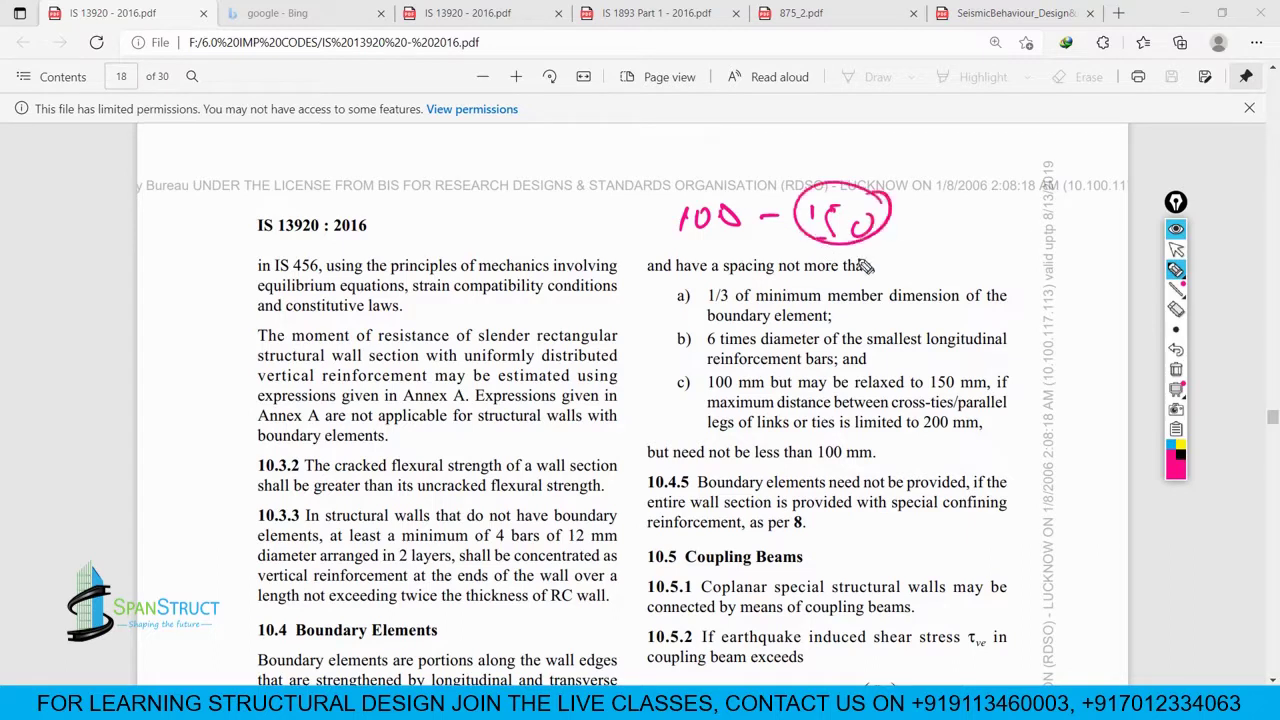
# Step: Underline 150 mm and the cross-ties and links condition in spacing limit c), and circle 200 mm
pyautogui.moveTo(928, 391); pyautogui.dragTo(1008, 399)
pyautogui.moveTo(816, 413); pyautogui.dragTo(980, 429)
pyautogui.moveTo(737, 430); pyautogui.dragTo(793, 431)
pyautogui.moveTo(921, 432); pyautogui.dragTo(990, 432)
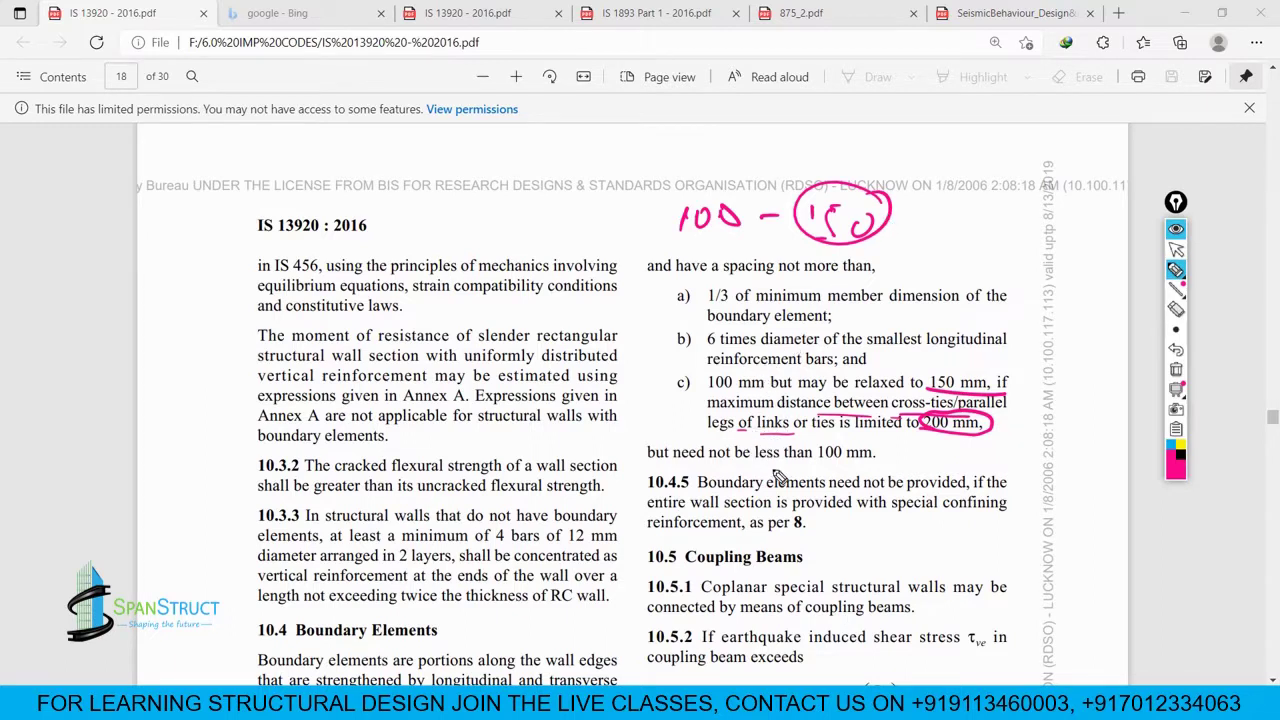
# Step: Underline the 100 mm minimum spacing, circle clause number 10.4.5, and clear all the ink
pyautogui.moveTo(804, 460); pyautogui.dragTo(876, 458)
pyautogui.moveTo(650, 495)
pyautogui.mouseDown()
pyautogui.moveTo(692, 494)
pyautogui.moveTo(638, 486)
pyautogui.moveTo(702, 482)
pyautogui.mouseUp()
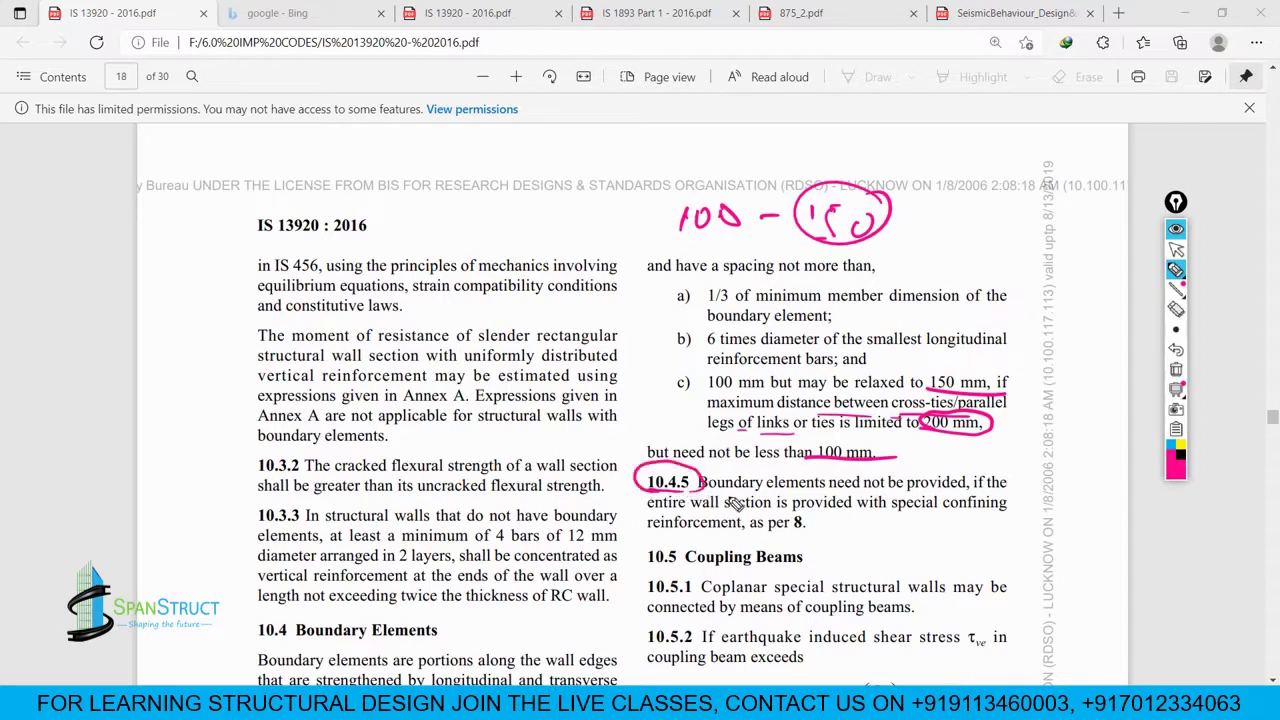
pyautogui.click(1176, 369)
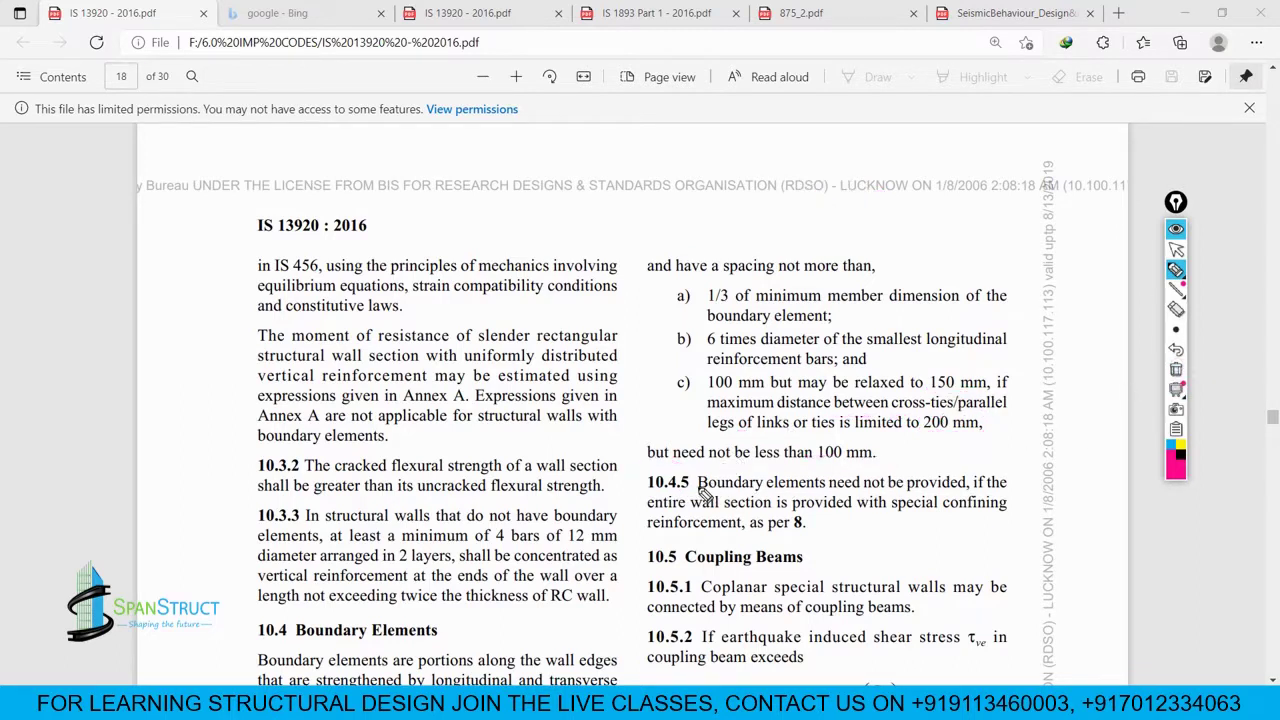
# Step: Underline the whole of clause 10.4.5 on omitting boundary elements, clear the ink, and underline "Boundary elements need" again
pyautogui.moveTo(698, 488); pyautogui.dragTo(1008, 490)
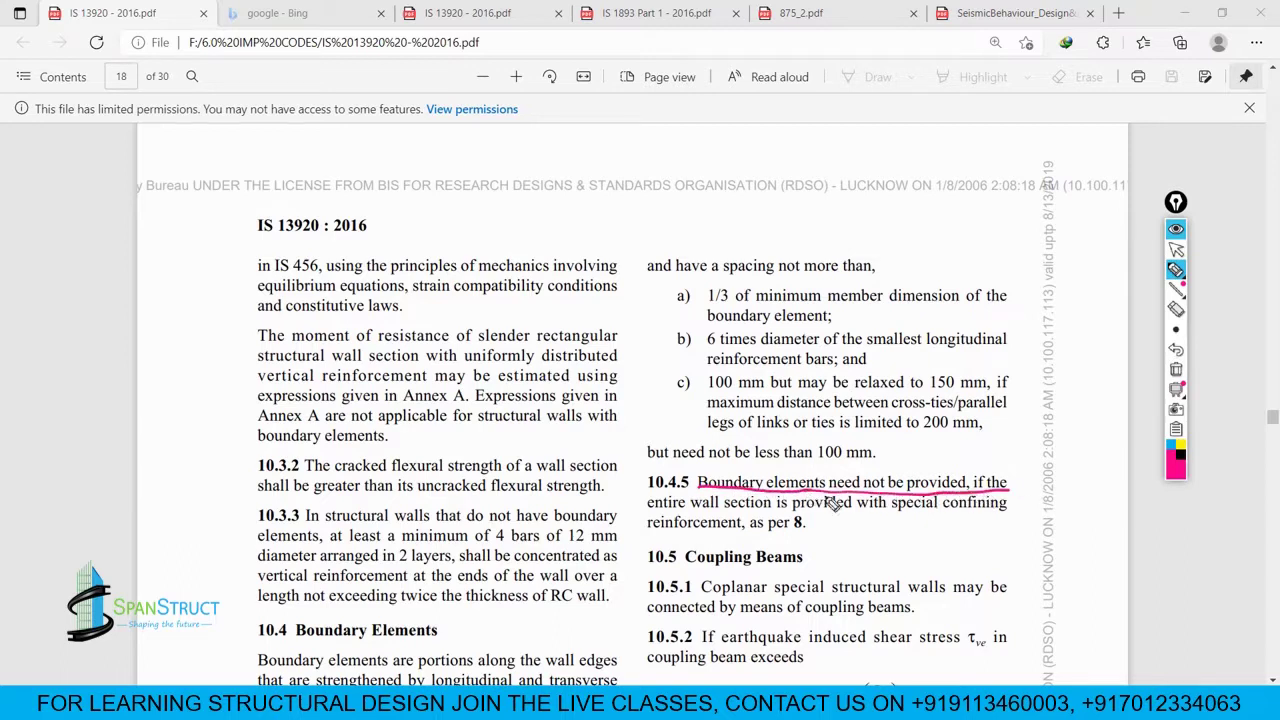
pyautogui.moveTo(650, 512); pyautogui.dragTo(1012, 512)
pyautogui.moveTo(650, 532); pyautogui.dragTo(760, 532)
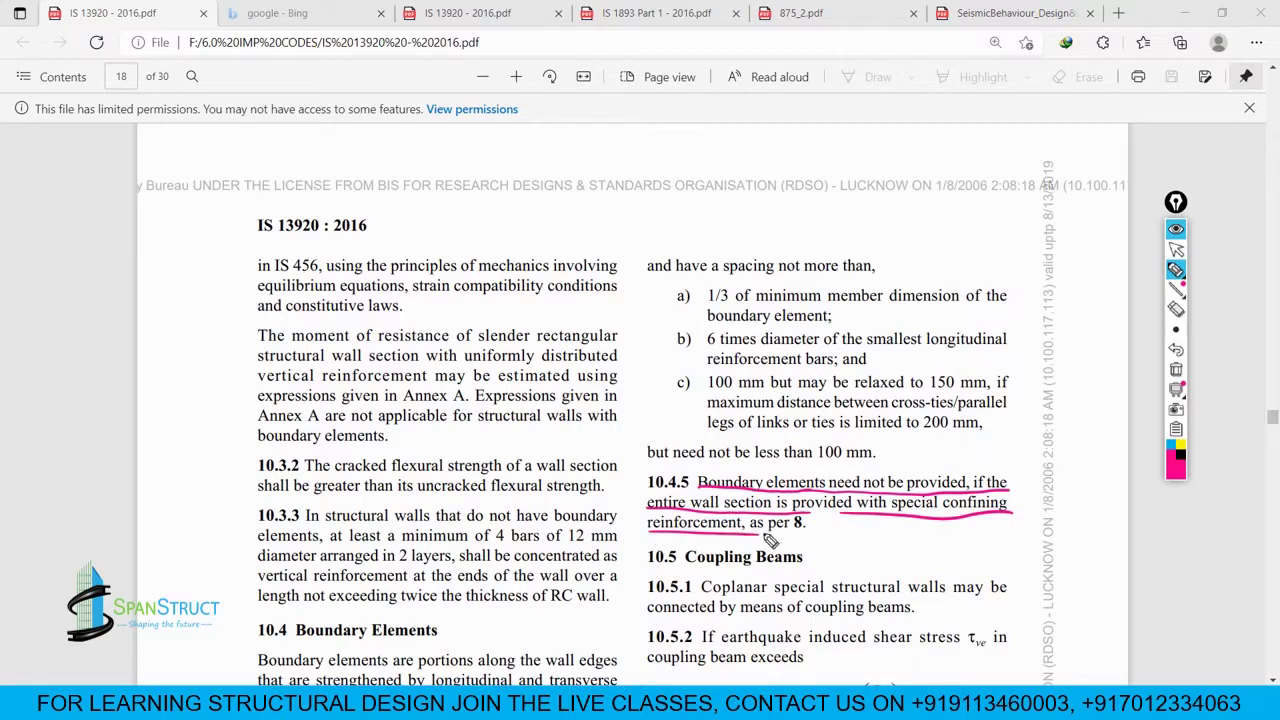
pyautogui.click(1177, 370)
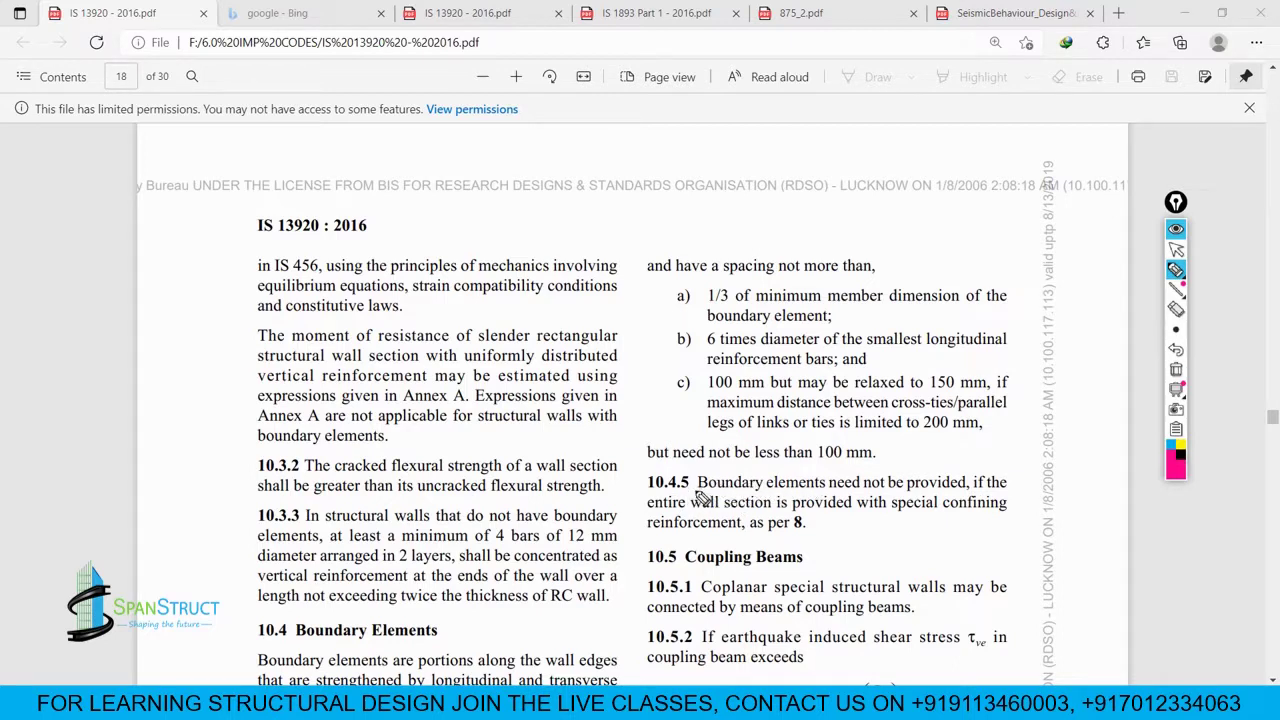
pyautogui.moveTo(698, 490); pyautogui.dragTo(860, 492)
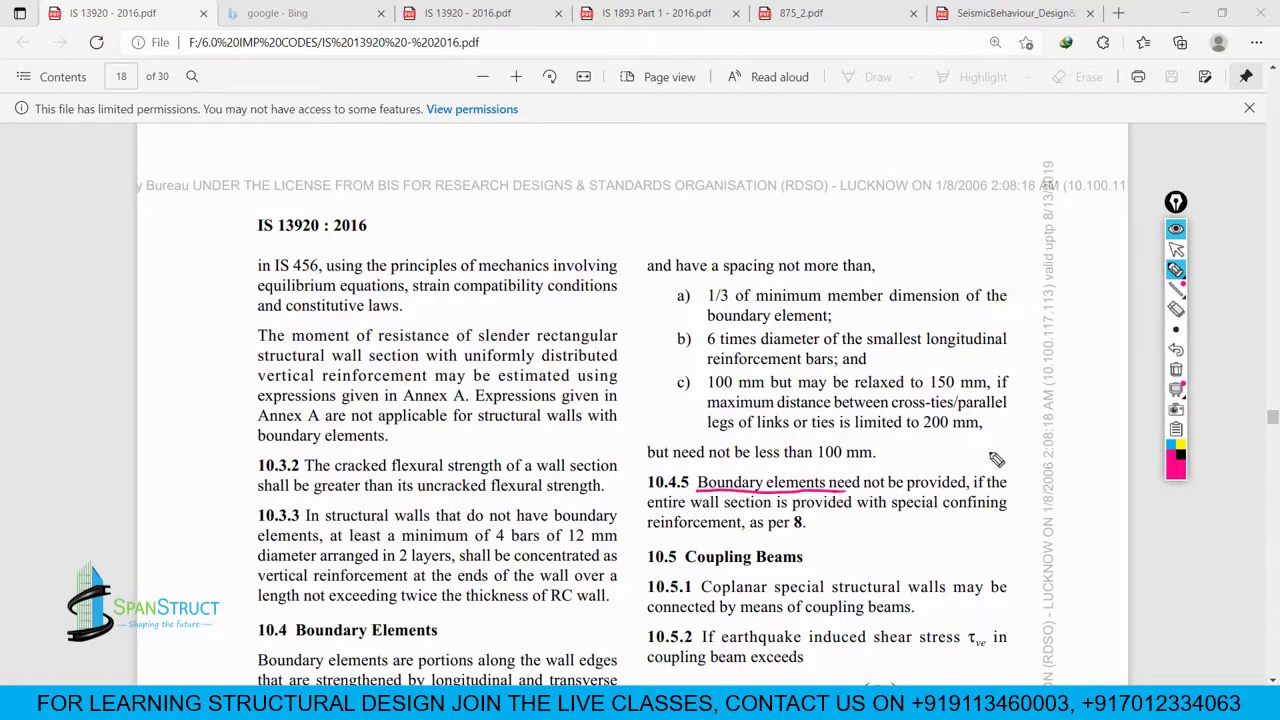
pyautogui.click(1176, 249)
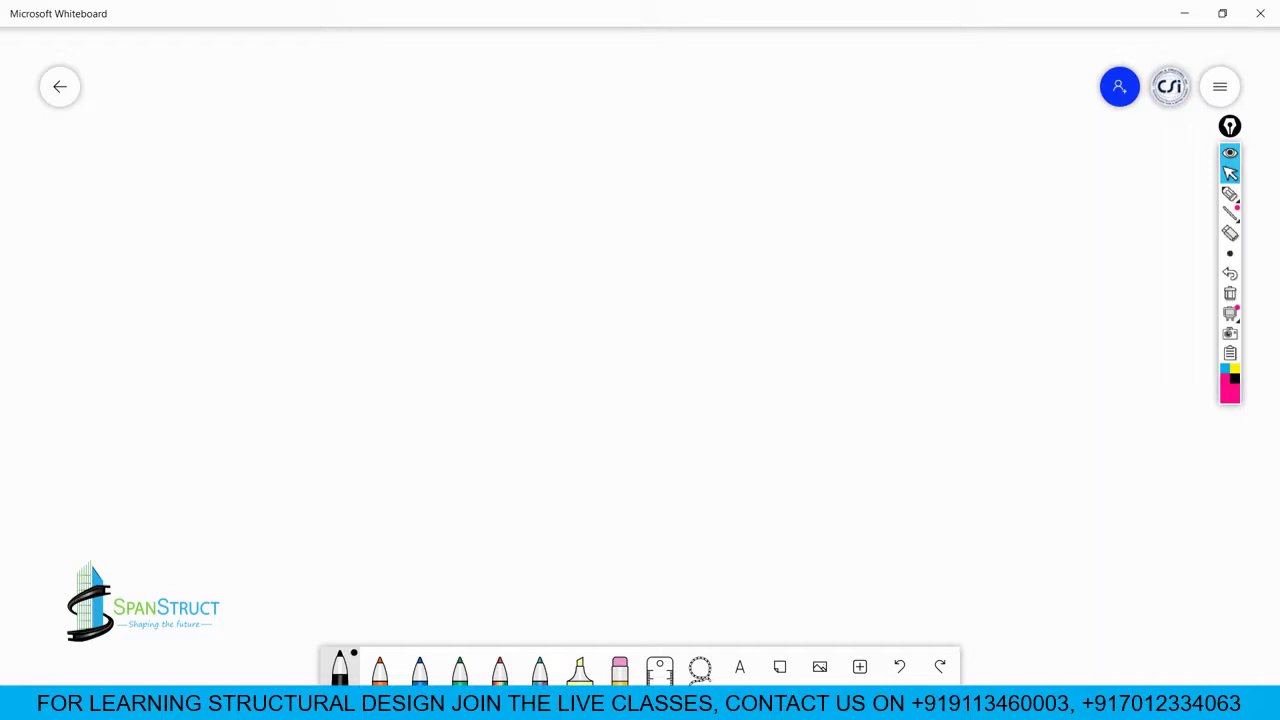
# Step: Switch to a blank Microsoft Whiteboard page and handwrite "Vertical Reinforcement Layout" in black ink as the heading
pyautogui.moveTo(240, 126); pyautogui.dragTo(356, 148)
pyautogui.moveTo(346, 132)
pyautogui.mouseDown()
pyautogui.moveTo(374, 132)
pyautogui.moveTo(378, 146)
pyautogui.mouseUp()
pyautogui.click(374, 112)
pyautogui.moveTo(396, 130)
pyautogui.mouseDown()
pyautogui.moveTo(438, 106)
pyautogui.moveTo(440, 142)
pyautogui.mouseUp()
pyautogui.moveTo(514, 133)
pyautogui.mouseDown()
pyautogui.moveTo(510, 115)
pyautogui.moveTo(614, 128)
pyautogui.mouseUp()
pyautogui.click(573, 107)
pyautogui.moveTo(632, 90); pyautogui.dragTo(628, 170)
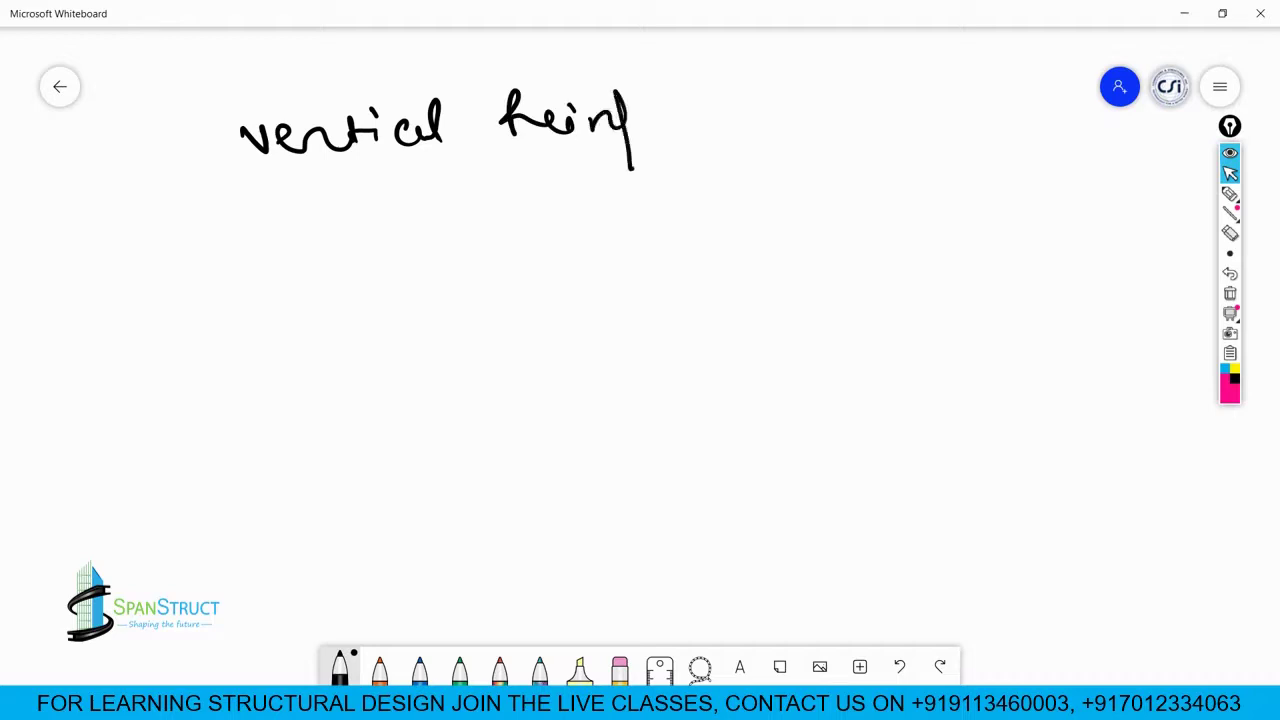
pyautogui.moveTo(632, 126)
pyautogui.mouseDown()
pyautogui.moveTo(748, 130)
pyautogui.moveTo(812, 104)
pyautogui.moveTo(880, 134)
pyautogui.moveTo(1024, 114)
pyautogui.mouseUp()
# Step: Handwrite "of Boundary Element" as the second line of the heading
pyautogui.moveTo(370, 186)
pyautogui.mouseDown()
pyautogui.moveTo(376, 254)
pyautogui.moveTo(388, 210)
pyautogui.mouseUp()
pyautogui.moveTo(418, 180); pyautogui.dragTo(424, 212)
pyautogui.moveTo(462, 190); pyautogui.dragTo(516, 196)
pyautogui.moveTo(528, 198); pyautogui.dragTo(556, 198)
pyautogui.moveTo(580, 178)
pyautogui.mouseDown()
pyautogui.moveTo(580, 208)
pyautogui.moveTo(566, 214)
pyautogui.moveTo(628, 196)
pyautogui.mouseUp()
pyautogui.moveTo(632, 196); pyautogui.dragTo(636, 238)
pyautogui.moveTo(700, 180)
pyautogui.mouseDown()
pyautogui.moveTo(722, 212)
pyautogui.moveTo(714, 176)
pyautogui.mouseUp()
pyautogui.moveTo(710, 202); pyautogui.dragTo(722, 200)
pyautogui.moveTo(744, 182)
pyautogui.mouseDown()
pyautogui.moveTo(762, 212)
pyautogui.moveTo(846, 210)
pyautogui.moveTo(896, 190)
pyautogui.moveTo(888, 200)
pyautogui.mouseUp()
pyautogui.moveTo(880, 196); pyautogui.dragTo(904, 194)
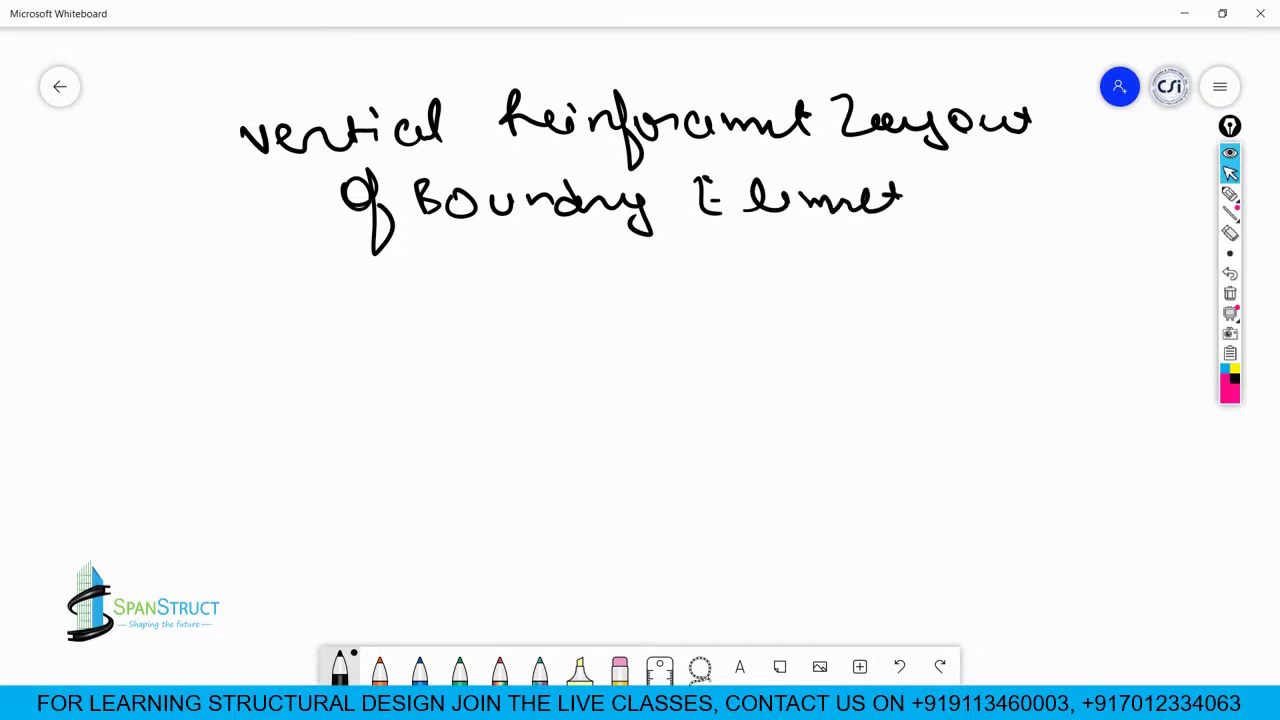
# Step: Draw a long horizontal wall outline in orange ink below the heading, closed at one end and open at the other
pyautogui.click(380, 668)
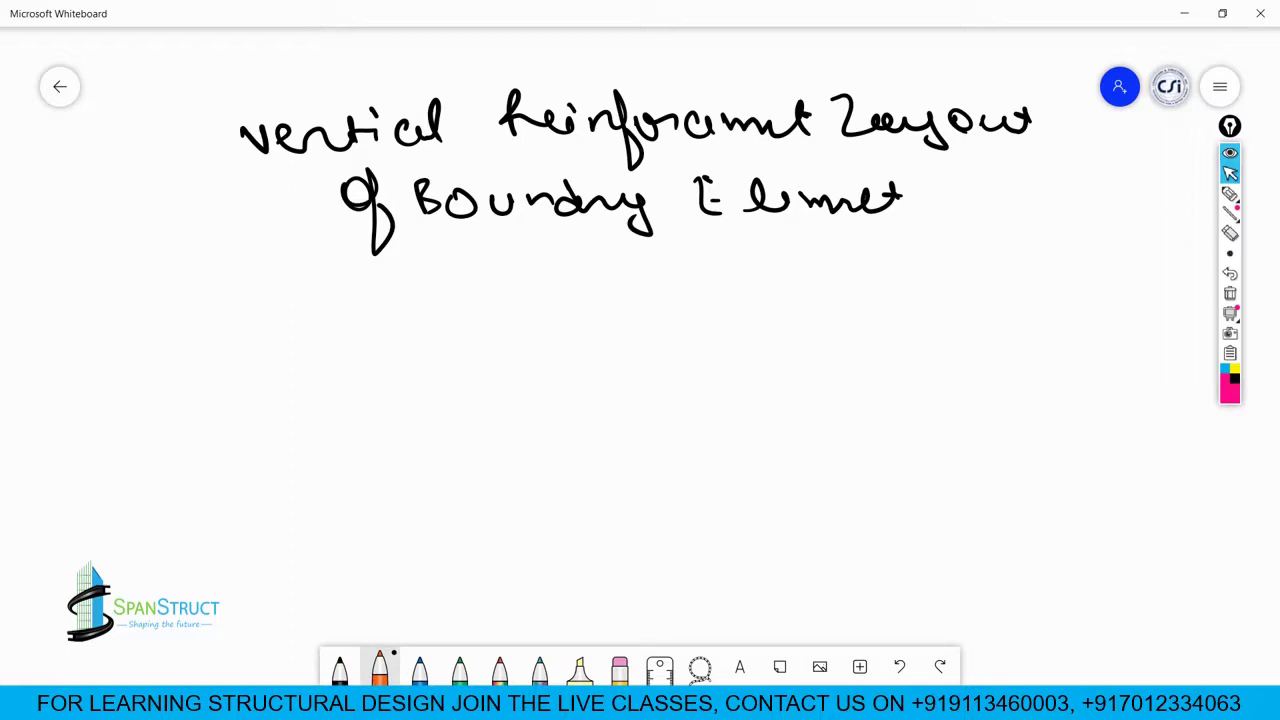
pyautogui.moveTo(300, 291); pyautogui.dragTo(1022, 266)
pyautogui.moveTo(308, 290)
pyautogui.mouseDown()
pyautogui.moveTo(282, 292)
pyautogui.moveTo(266, 345)
pyautogui.moveTo(295, 514)
pyautogui.moveTo(400, 531)
pyautogui.moveTo(1058, 516)
pyautogui.mouseUp()
pyautogui.click(340, 667)
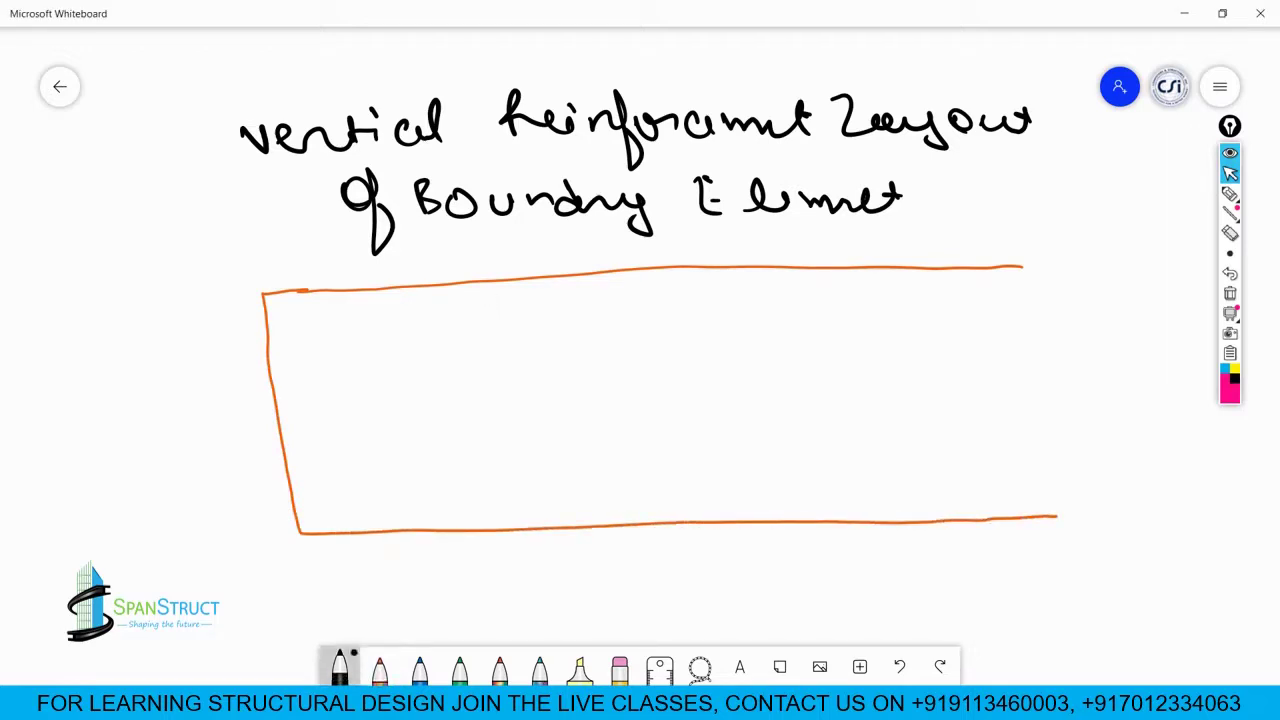
pyautogui.click(380, 667)
pyautogui.moveTo(317, 262); pyautogui.dragTo(265, 286, button='right')
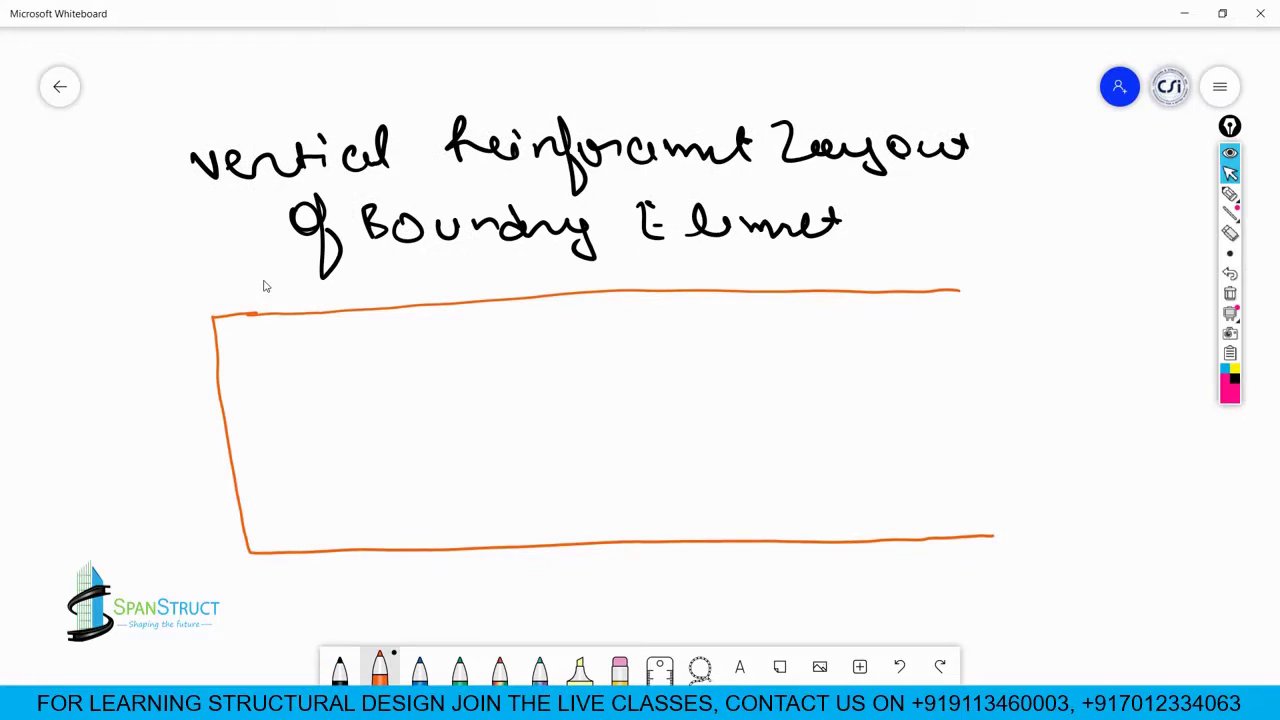
# Step: Draw a black double-headed dimension arrow above the closed end of the wall and label it 300 mm
pyautogui.click(340, 667)
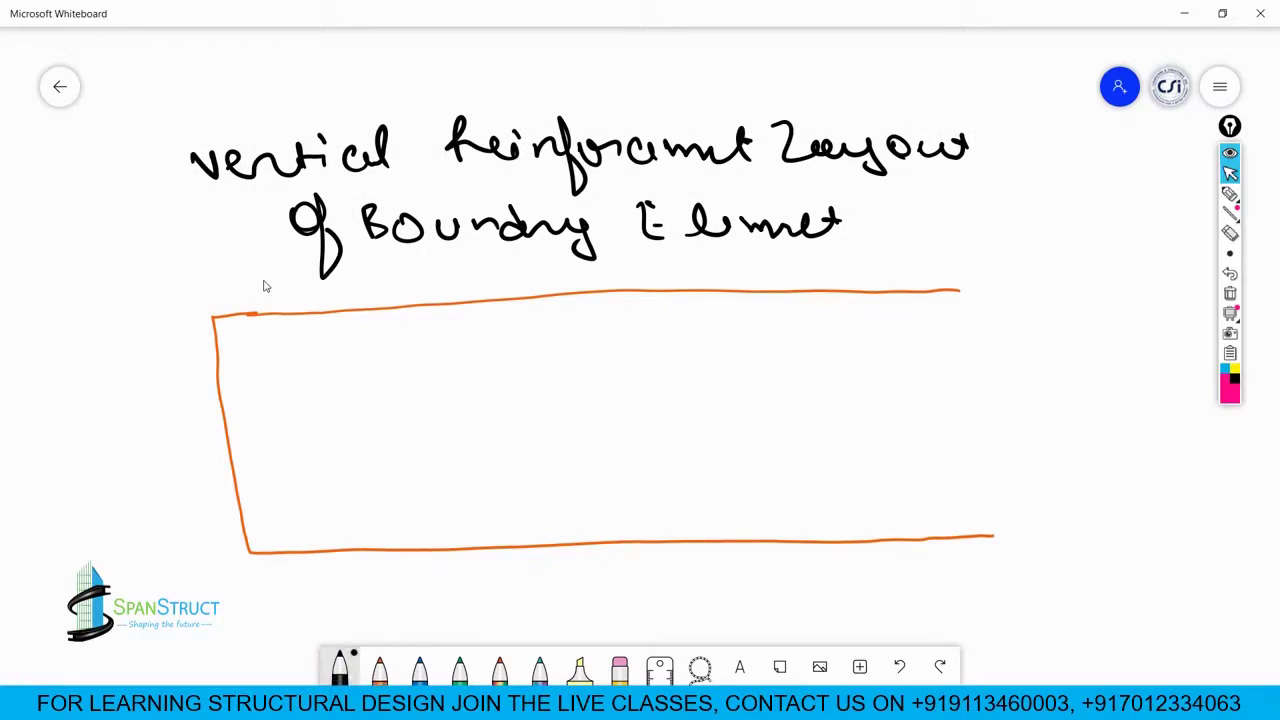
pyautogui.moveTo(228, 281)
pyautogui.mouseDown()
pyautogui.moveTo(200, 296)
pyautogui.moveTo(502, 268)
pyautogui.mouseUp()
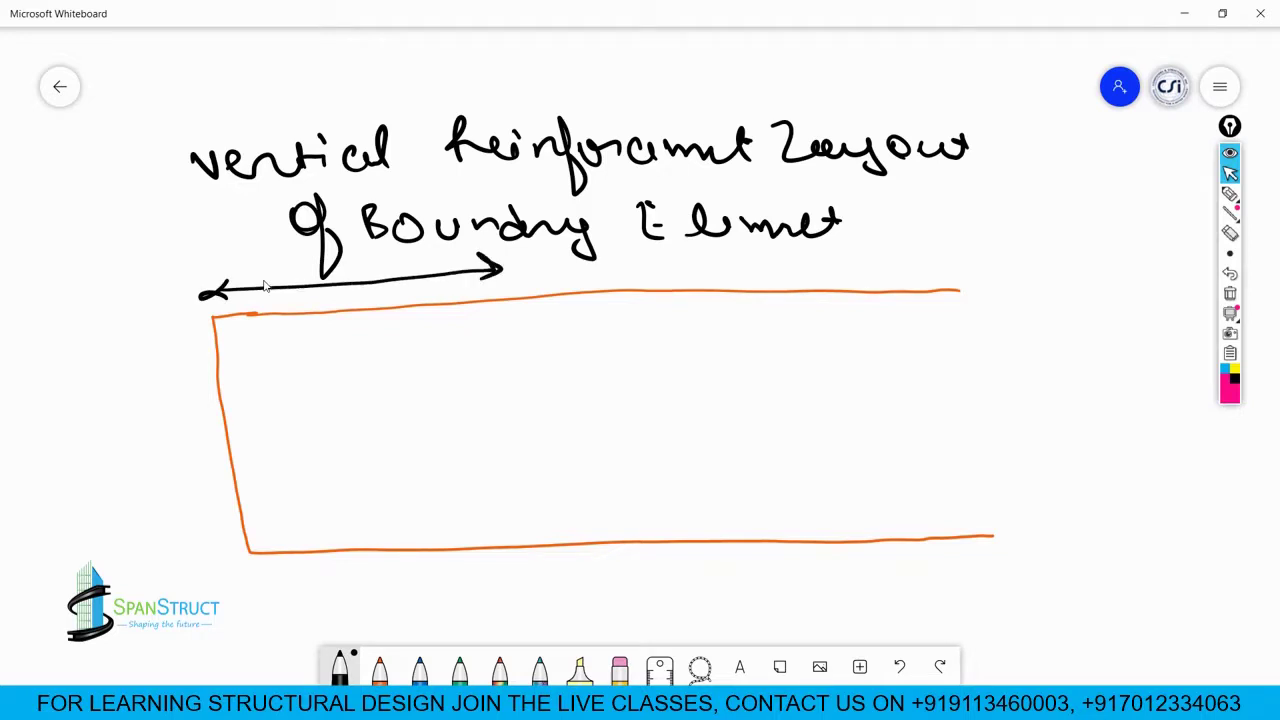
pyautogui.moveTo(284, 254)
pyautogui.mouseDown()
pyautogui.moveTo(300, 282)
pyautogui.moveTo(418, 254)
pyautogui.mouseUp()
# Step: Draw nine small circles in three rows of three as vertical bars in the closed end of the wall
pyautogui.moveTo(262, 338); pyautogui.dragTo(258, 339)
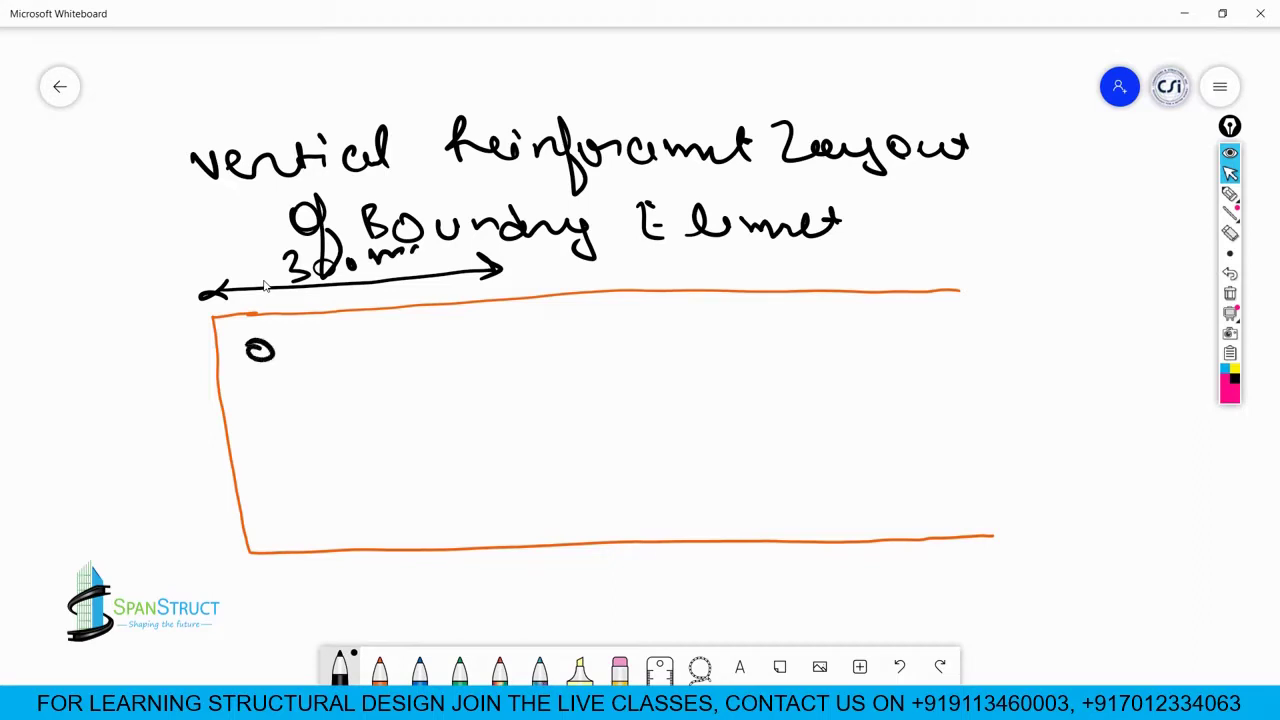
pyautogui.moveTo(272, 436); pyautogui.dragTo(268, 437)
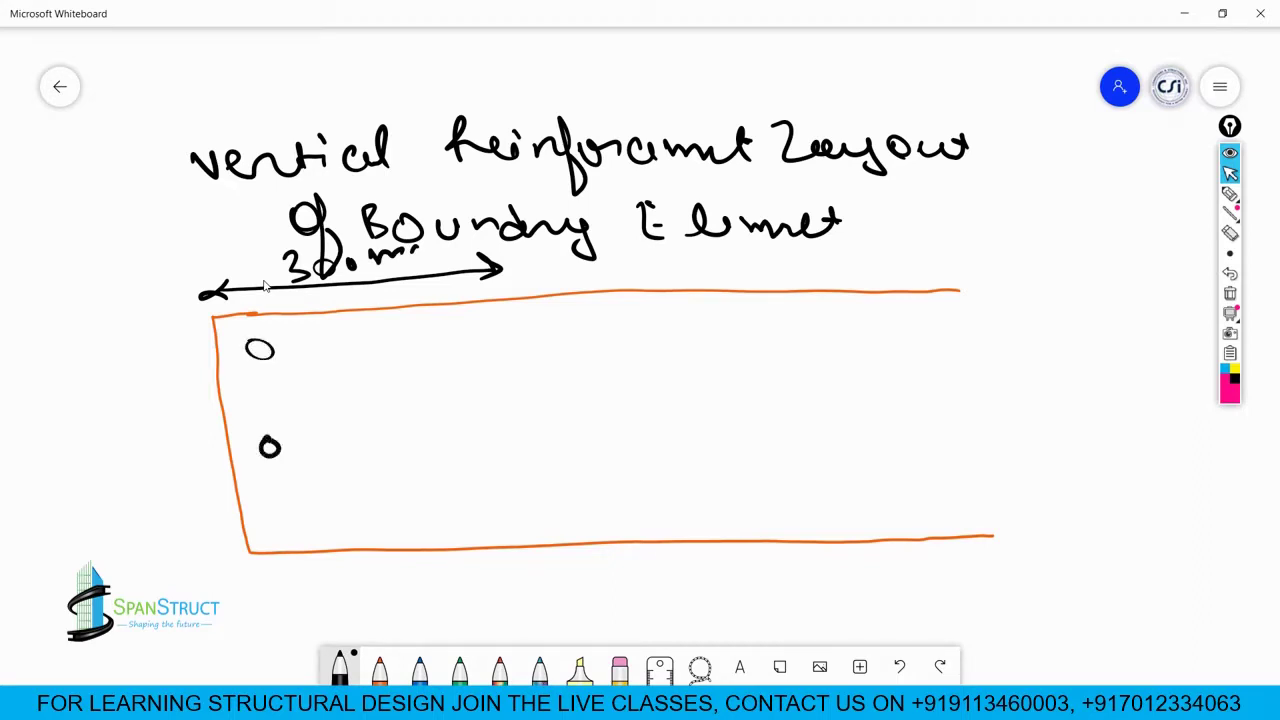
pyautogui.moveTo(286, 520)
pyautogui.mouseDown()
pyautogui.moveTo(282, 534)
pyautogui.moveTo(290, 510)
pyautogui.mouseUp()
pyautogui.moveTo(362, 333)
pyautogui.mouseDown()
pyautogui.moveTo(358, 354)
pyautogui.moveTo(363, 334)
pyautogui.mouseUp()
pyautogui.moveTo(440, 330); pyautogui.dragTo(458, 324)
pyautogui.moveTo(366, 422)
pyautogui.mouseDown()
pyautogui.moveTo(392, 424)
pyautogui.moveTo(368, 420)
pyautogui.mouseUp()
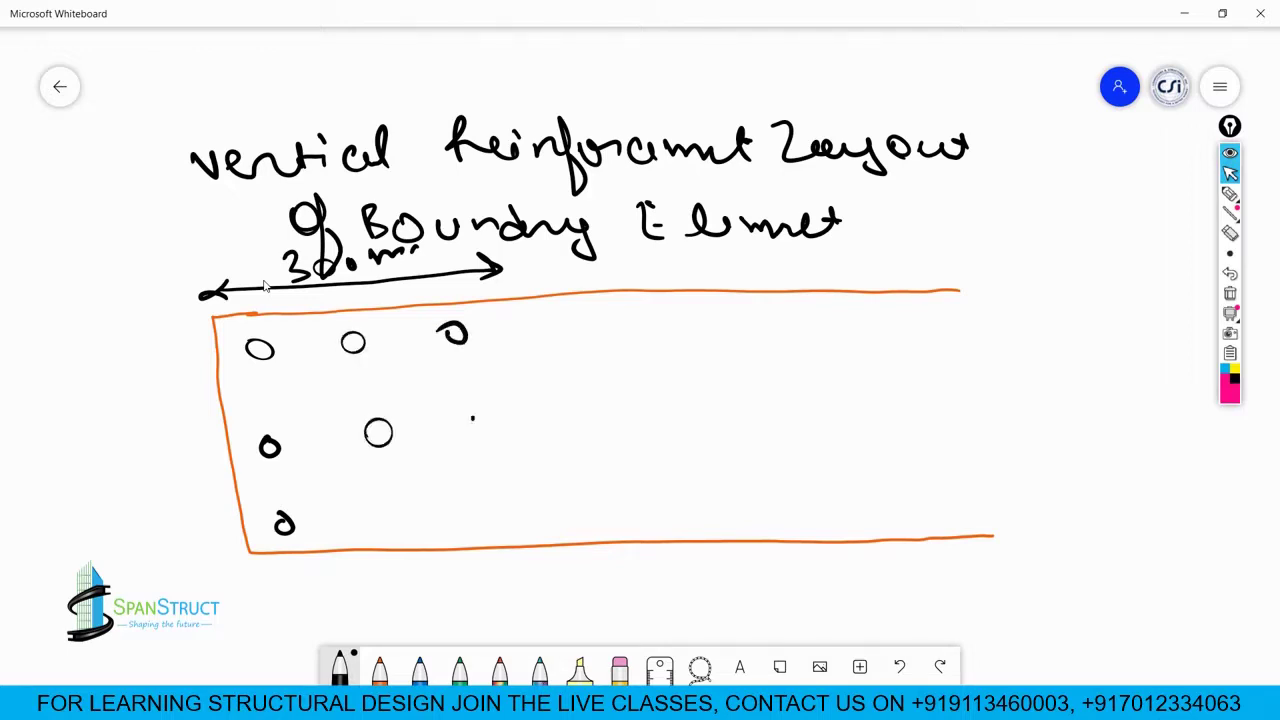
pyautogui.moveTo(470, 416); pyautogui.dragTo(472, 418)
pyautogui.moveTo(398, 511); pyautogui.dragTo(400, 512)
pyautogui.moveTo(502, 502)
pyautogui.mouseDown()
pyautogui.moveTo(500, 515)
pyautogui.moveTo(505, 500)
pyautogui.mouseUp()
# Step: Draw three vertical bars along each face of the remaining wall length as small circles
pyautogui.moveTo(614, 321); pyautogui.dragTo(610, 322)
pyautogui.moveTo(772, 318)
pyautogui.mouseDown()
pyautogui.moveTo(762, 326)
pyautogui.moveTo(770, 318)
pyautogui.mouseUp()
pyautogui.click(876, 317)
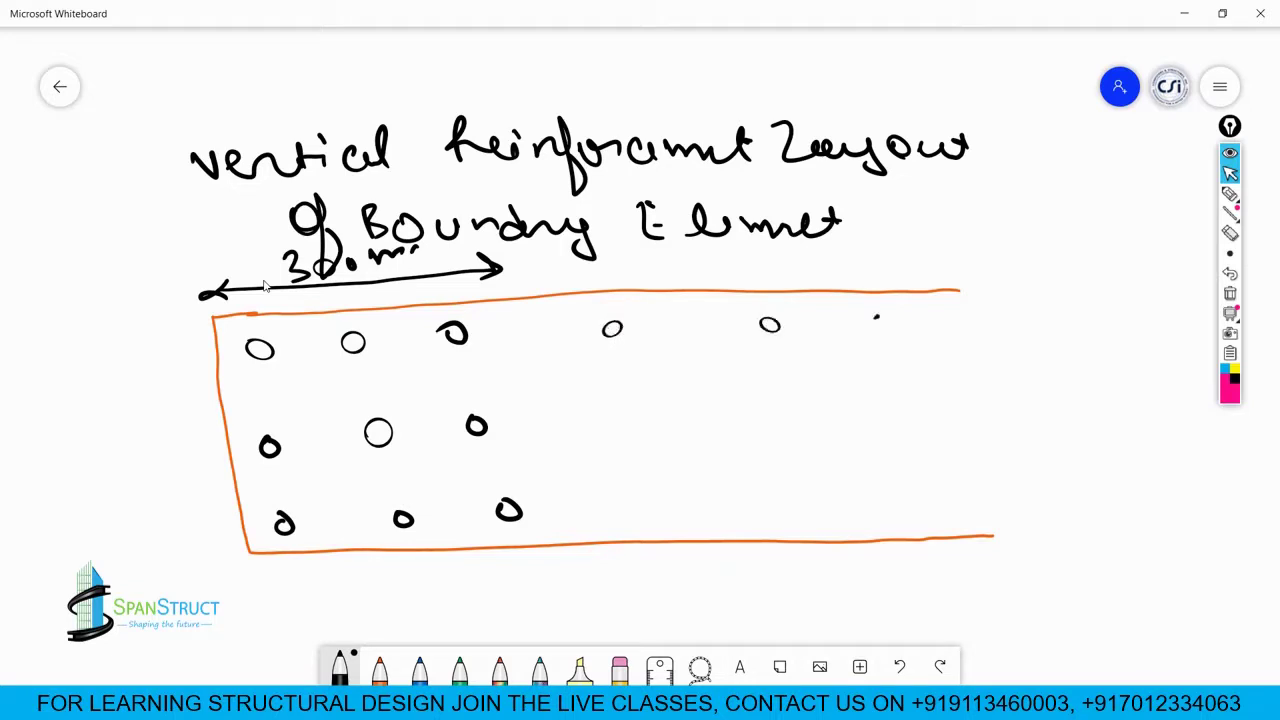
pyautogui.moveTo(876, 317); pyautogui.dragTo(878, 316)
pyautogui.moveTo(657, 481); pyautogui.dragTo(652, 484)
pyautogui.moveTo(792, 474); pyautogui.dragTo(786, 478)
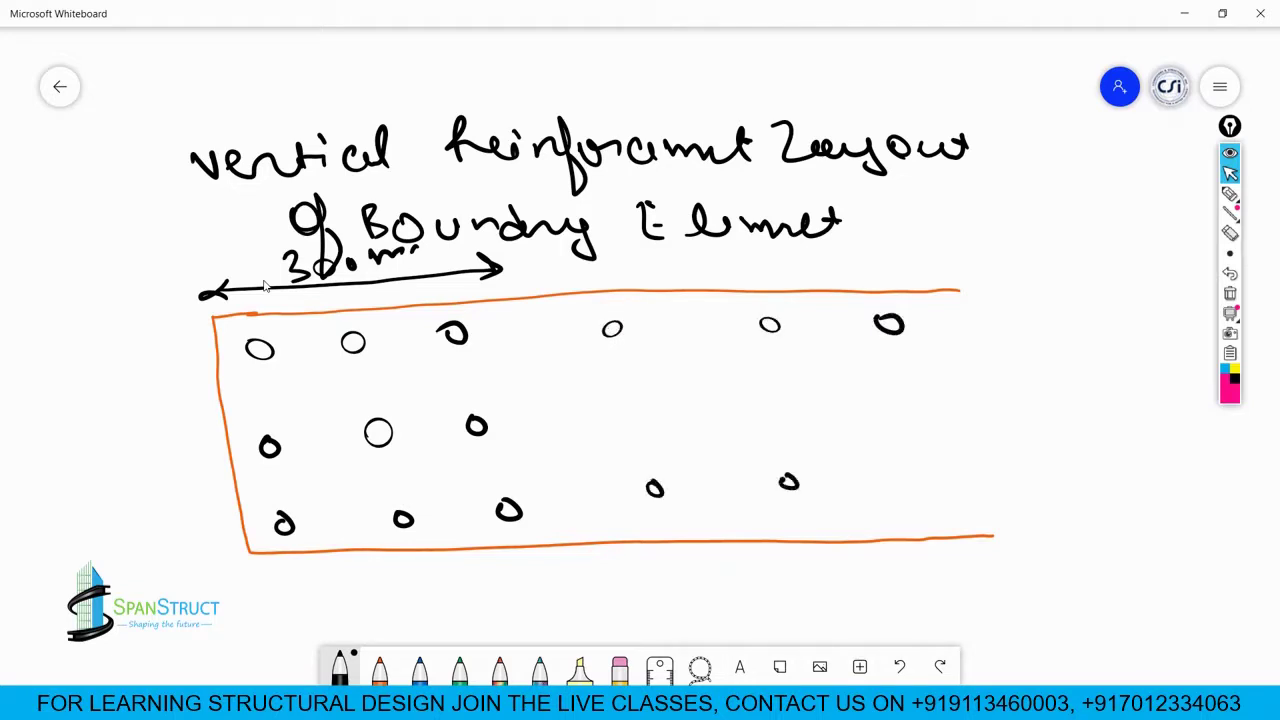
pyautogui.moveTo(904, 468)
pyautogui.mouseDown()
pyautogui.moveTo(888, 482)
pyautogui.moveTo(898, 465)
pyautogui.mouseUp()
# Step: Draw a closed link with cross-ties in both directions at the boundary bars, and a horizontal line along each face of the web
pyautogui.moveTo(240, 345)
pyautogui.mouseDown()
pyautogui.moveTo(412, 324)
pyautogui.moveTo(476, 352)
pyautogui.moveTo(530, 520)
pyautogui.mouseUp()
pyautogui.moveTo(242, 341)
pyautogui.mouseDown()
pyautogui.moveTo(265, 514)
pyautogui.moveTo(316, 527)
pyautogui.moveTo(526, 520)
pyautogui.mouseUp()
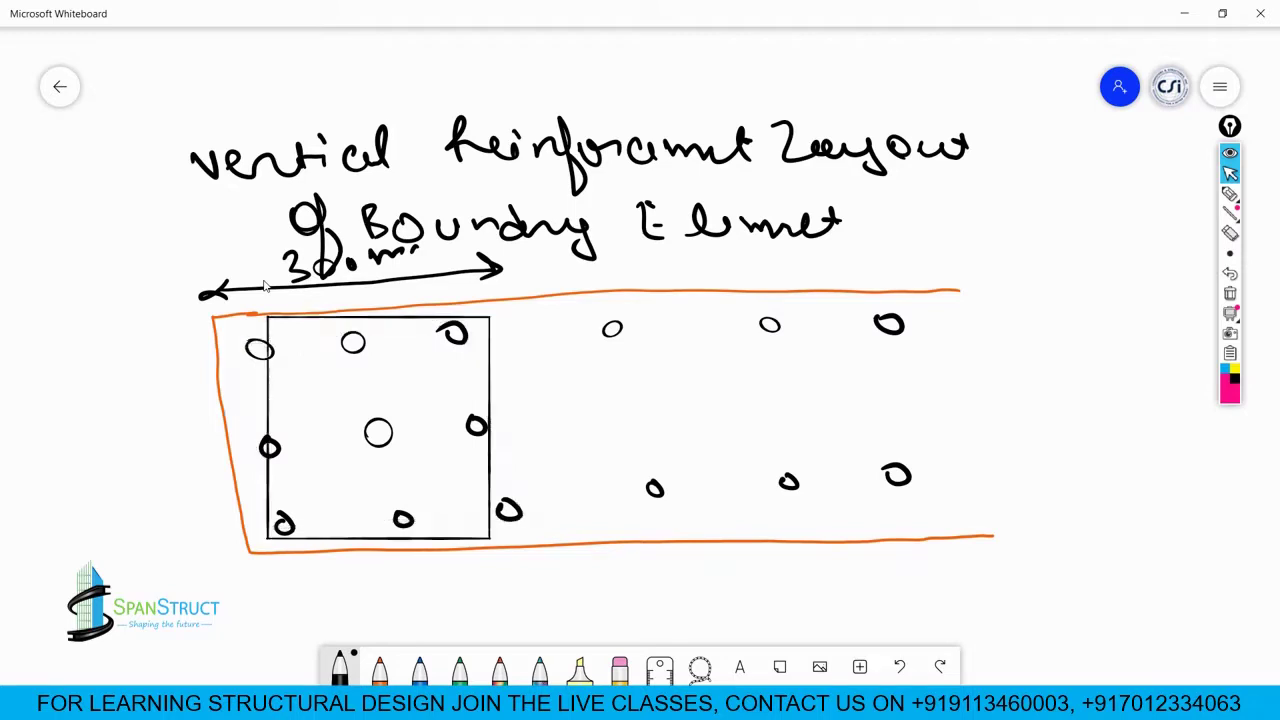
pyautogui.moveTo(258, 436)
pyautogui.mouseDown()
pyautogui.moveTo(446, 413)
pyautogui.moveTo(486, 424)
pyautogui.mouseUp()
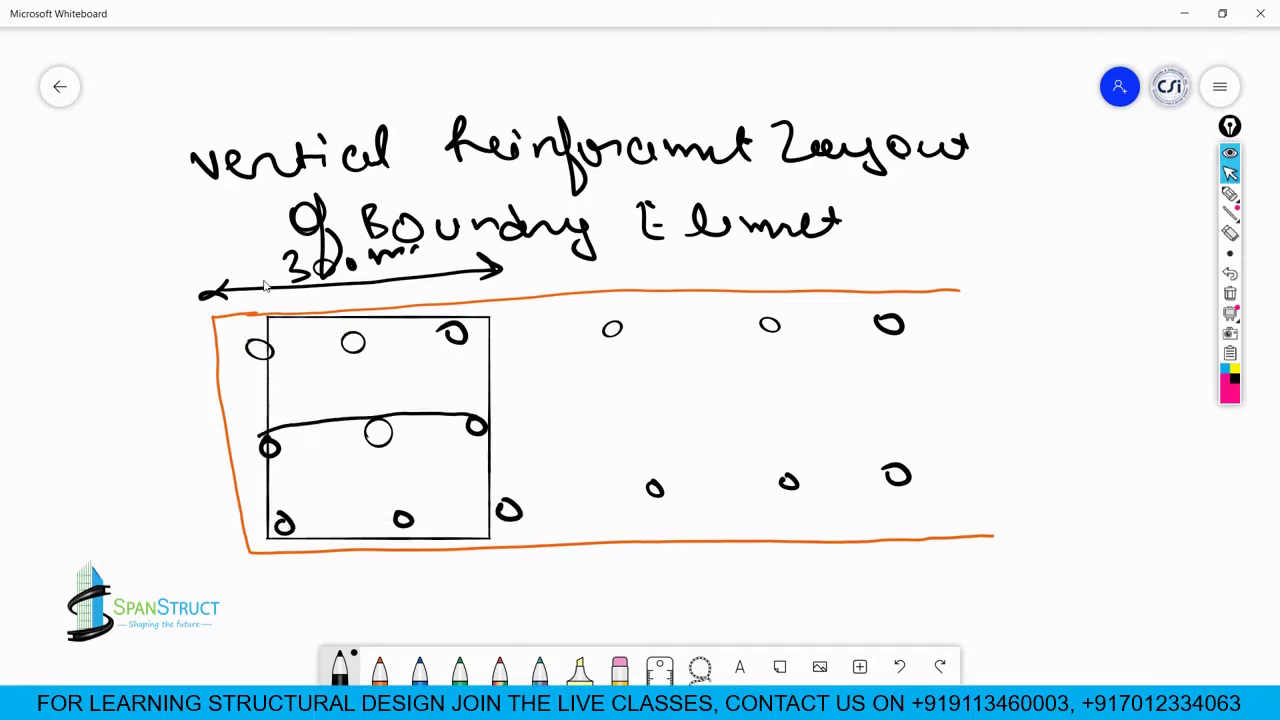
pyautogui.moveTo(340, 318)
pyautogui.mouseDown()
pyautogui.moveTo(364, 321)
pyautogui.moveTo(420, 530)
pyautogui.mouseUp()
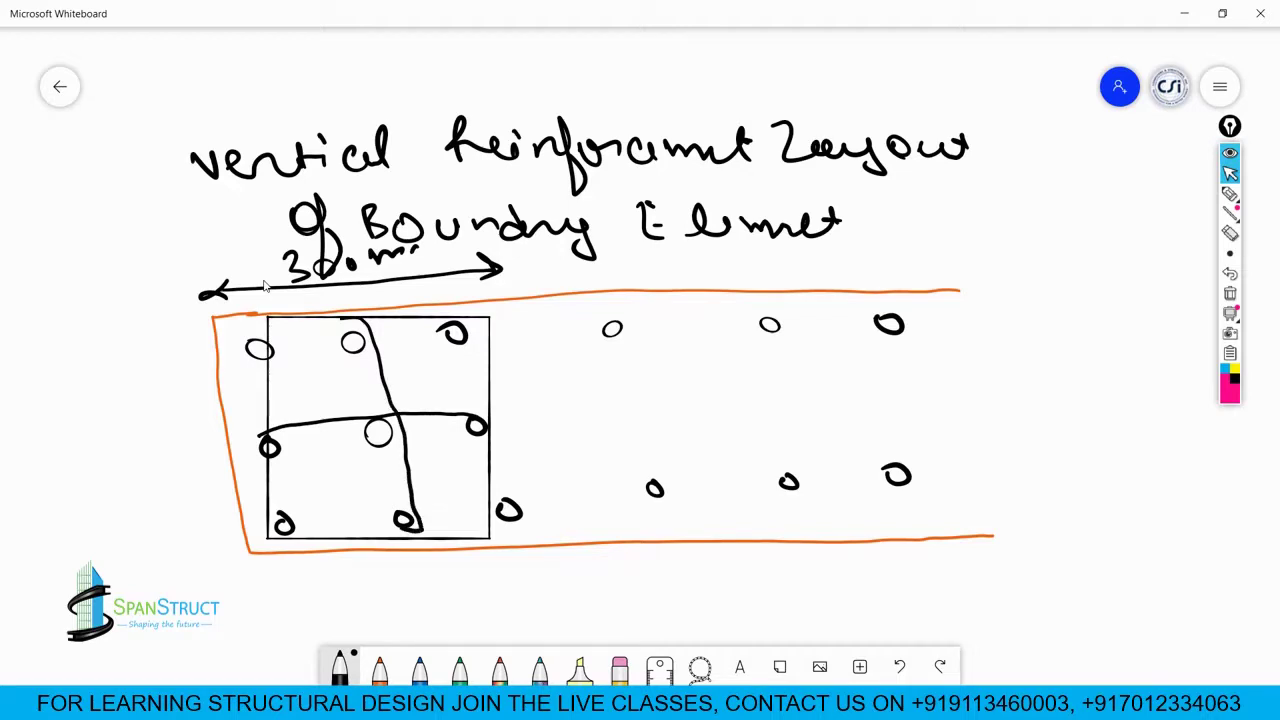
pyautogui.moveTo(490, 316); pyautogui.dragTo(880, 314)
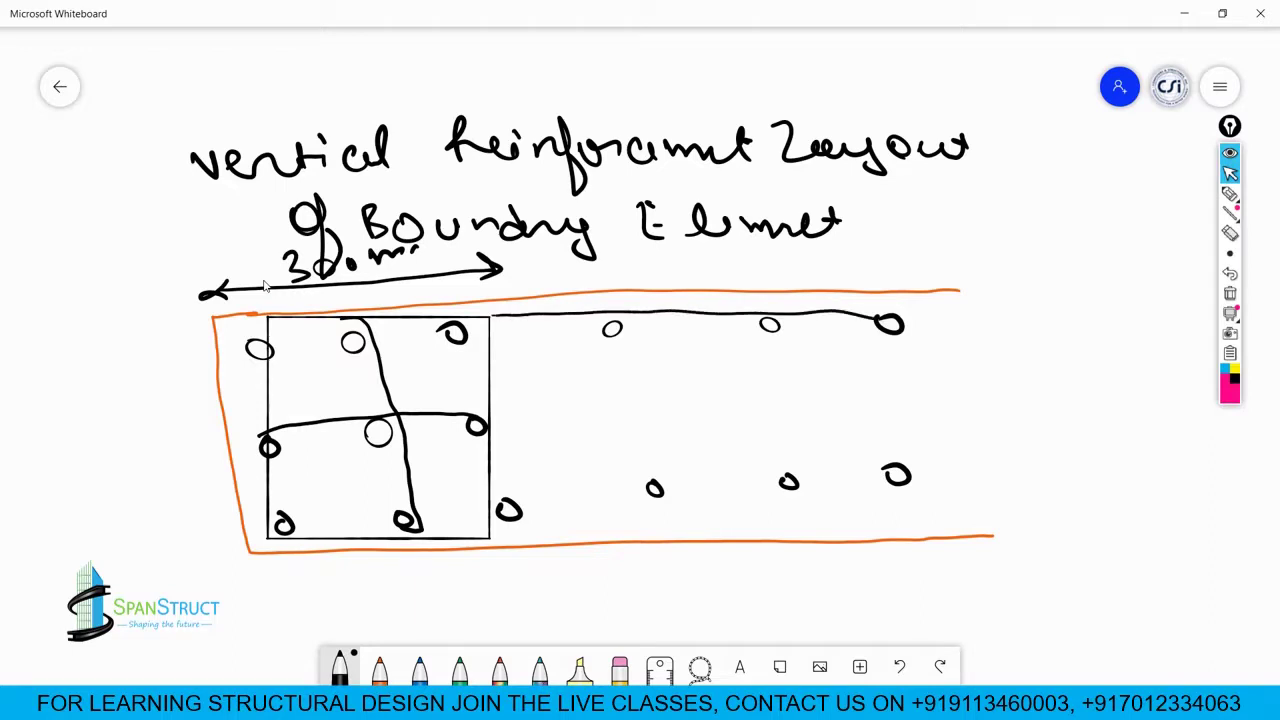
pyautogui.moveTo(502, 526); pyautogui.dragTo(924, 516)
# Step: Mark the boundary element zone with orange brackets on both sides of the nine-bar group
pyautogui.click(379, 667)
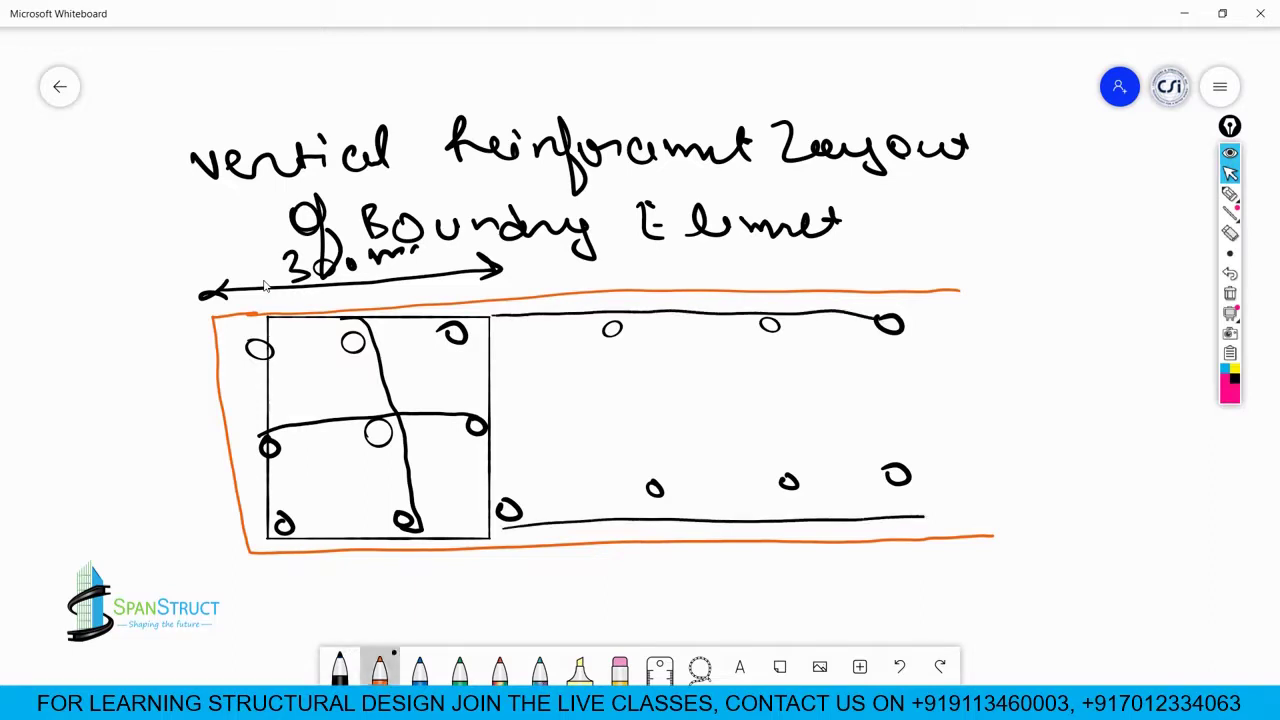
pyautogui.click(379, 667)
pyautogui.moveTo(173, 280)
pyautogui.mouseDown()
pyautogui.moveTo(172, 438)
pyautogui.moveTo(250, 590)
pyautogui.mouseUp()
pyautogui.moveTo(512, 252)
pyautogui.mouseDown()
pyautogui.moveTo(522, 420)
pyautogui.moveTo(482, 572)
pyautogui.mouseUp()
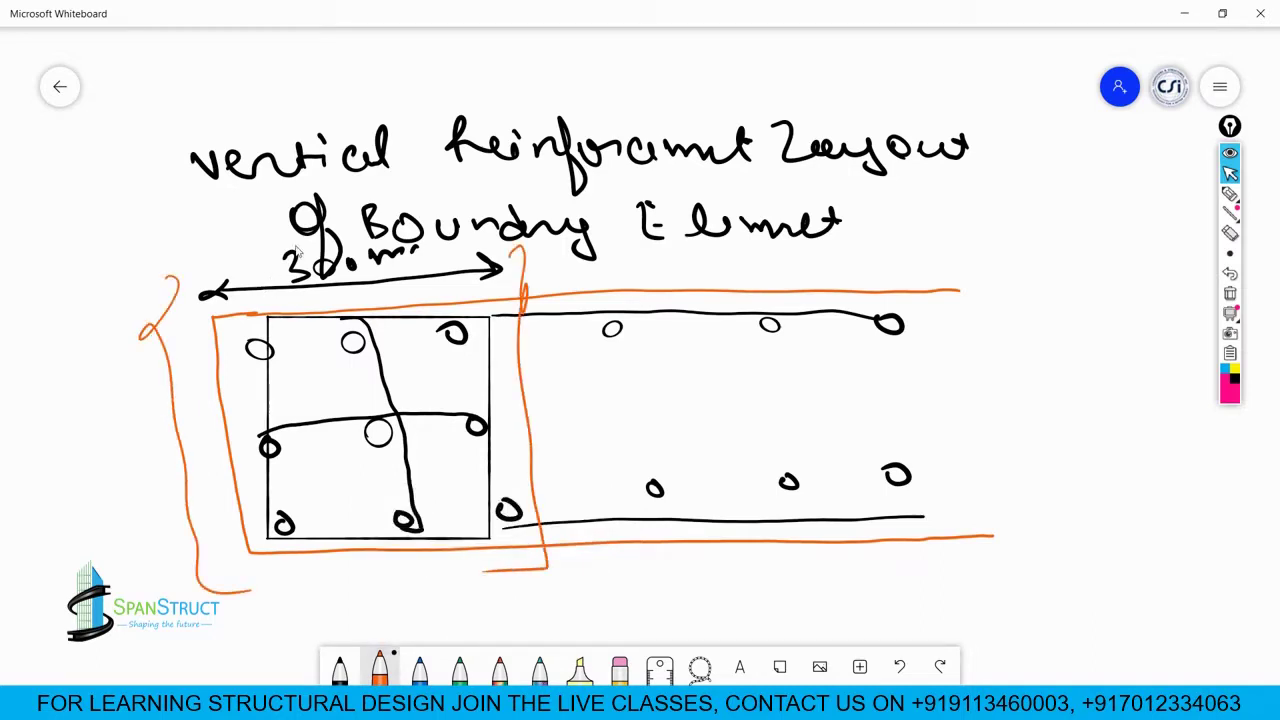
# Step: Handwrite "Determination of Requirement of Boundary Element" in black ink below the wall sketch
pyautogui.moveTo(1010, 341)
pyautogui.mouseDown(button='right')
pyautogui.moveTo(978, 300)
pyautogui.moveTo(969, 240)
pyautogui.mouseUp(button='right')
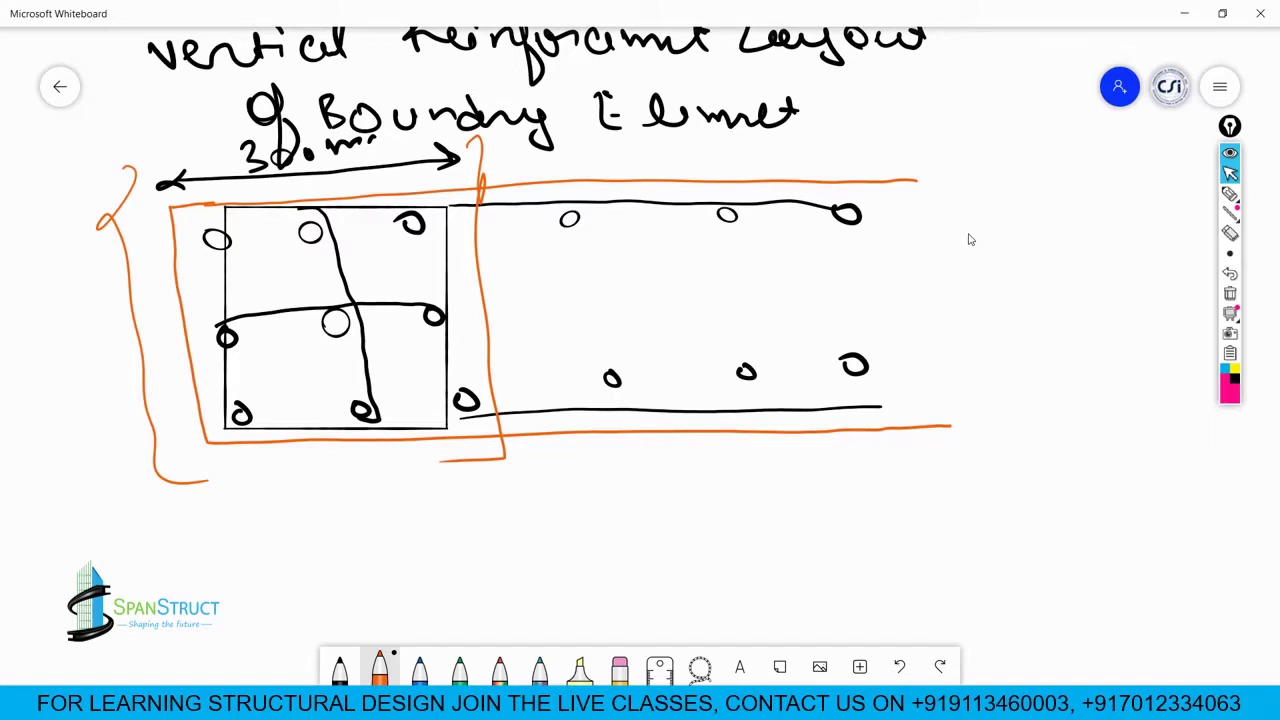
pyautogui.moveTo(929, 500); pyautogui.dragTo(938, 400, button='right')
pyautogui.moveTo(703, 434); pyautogui.dragTo(706, 406, button='right')
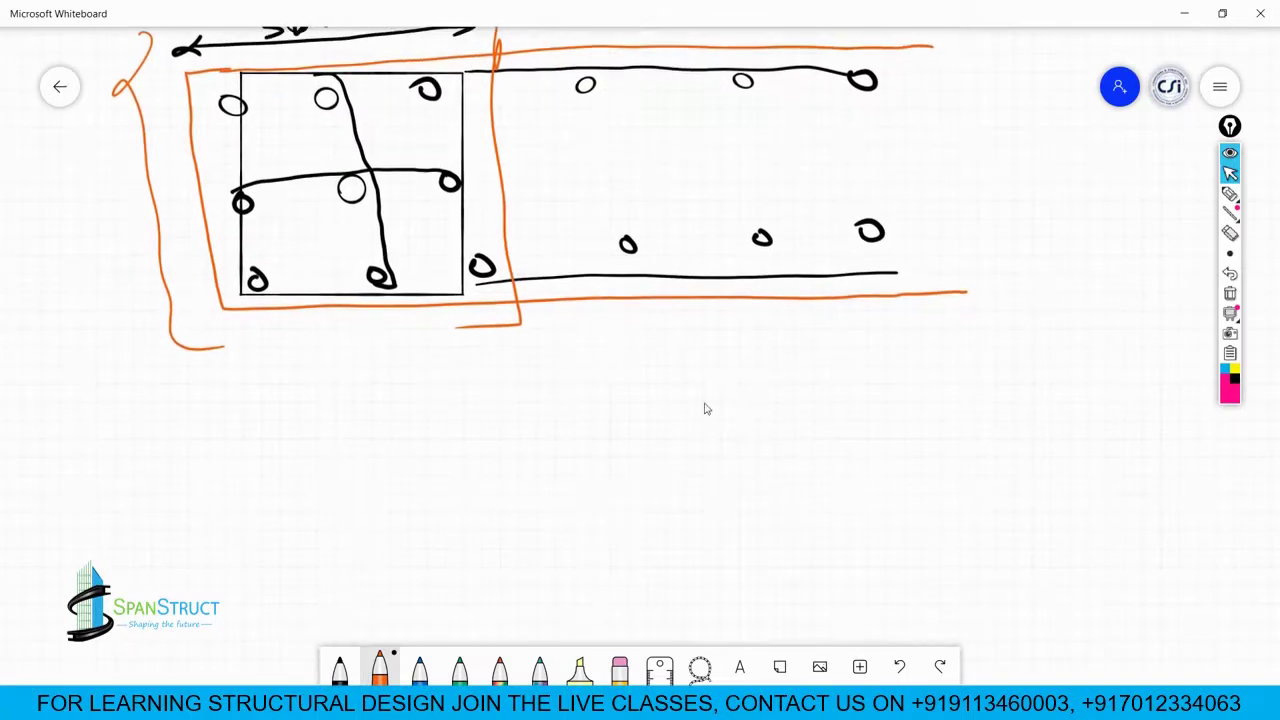
pyautogui.press('Tab')
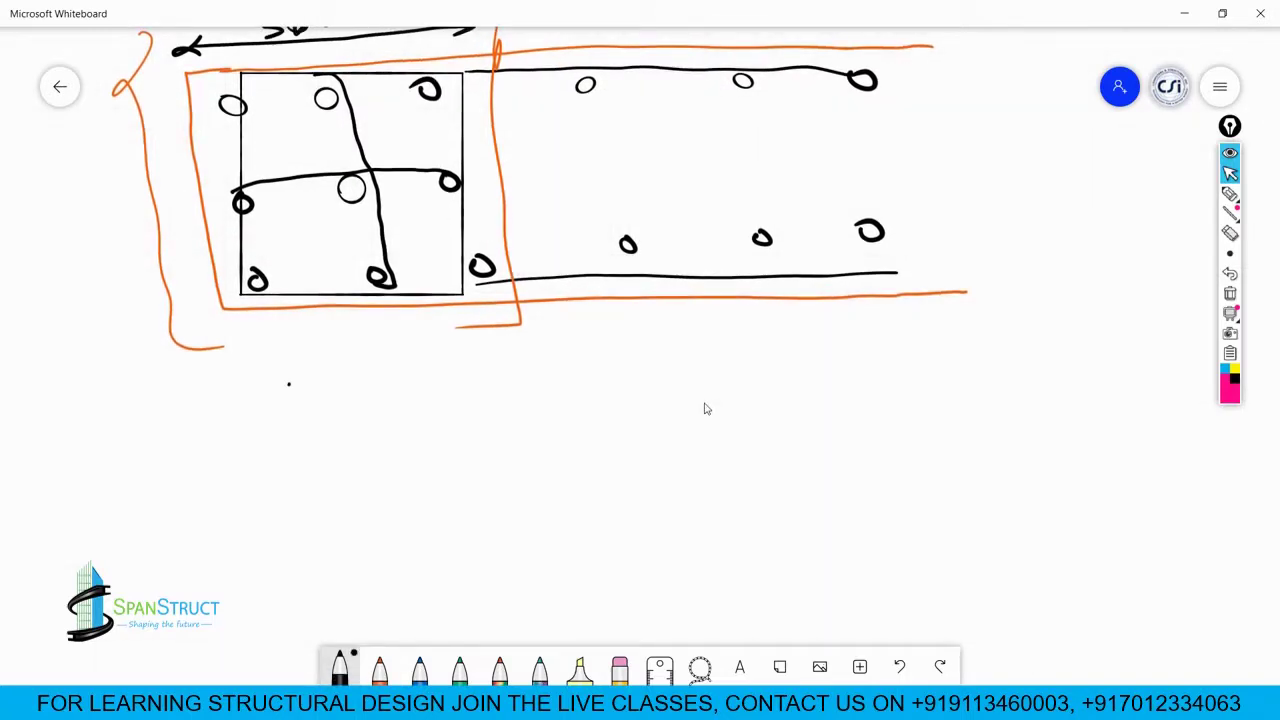
pyautogui.moveTo(288, 384)
pyautogui.mouseDown()
pyautogui.moveTo(290, 406)
pyautogui.moveTo(426, 384)
pyautogui.moveTo(500, 396)
pyautogui.moveTo(622, 378)
pyautogui.mouseUp()
pyautogui.moveTo(742, 358)
pyautogui.mouseDown()
pyautogui.moveTo(752, 340)
pyautogui.moveTo(846, 372)
pyautogui.moveTo(944, 350)
pyautogui.moveTo(1014, 370)
pyautogui.moveTo(1058, 348)
pyautogui.mouseUp()
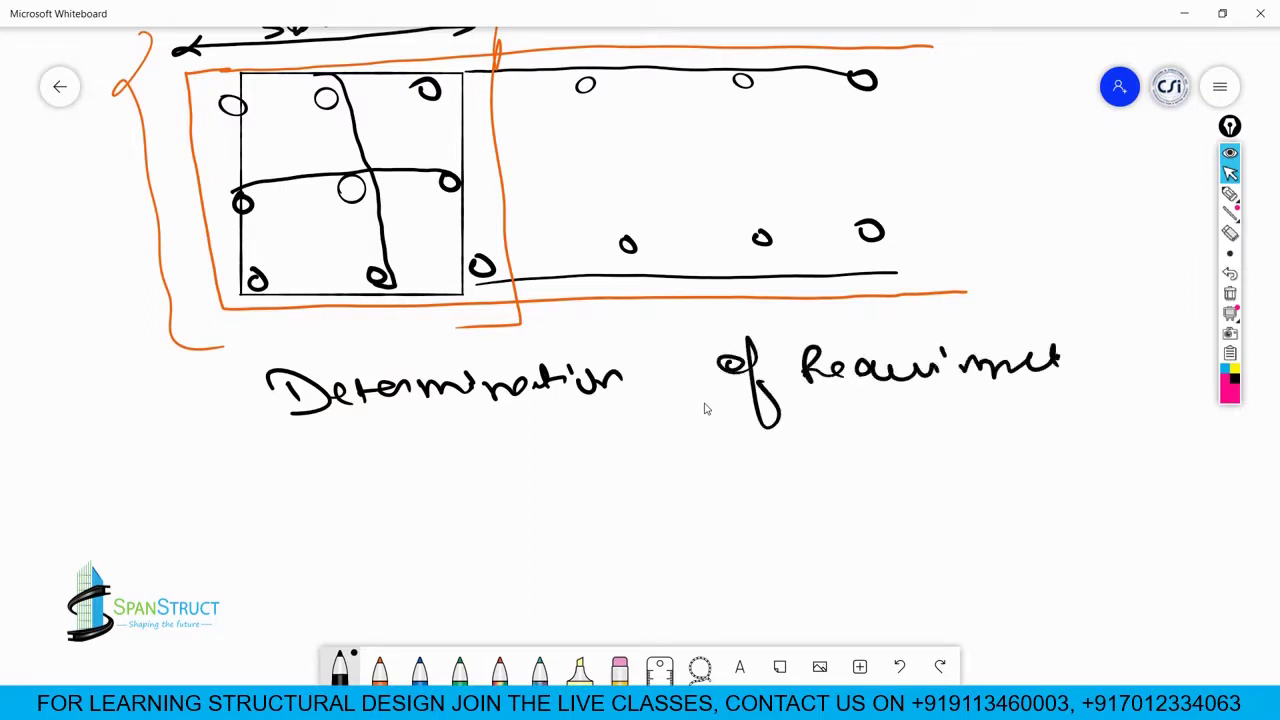
pyautogui.moveTo(440, 440)
pyautogui.mouseDown()
pyautogui.moveTo(666, 444)
pyautogui.moveTo(726, 470)
pyautogui.moveTo(916, 428)
pyautogui.mouseUp()
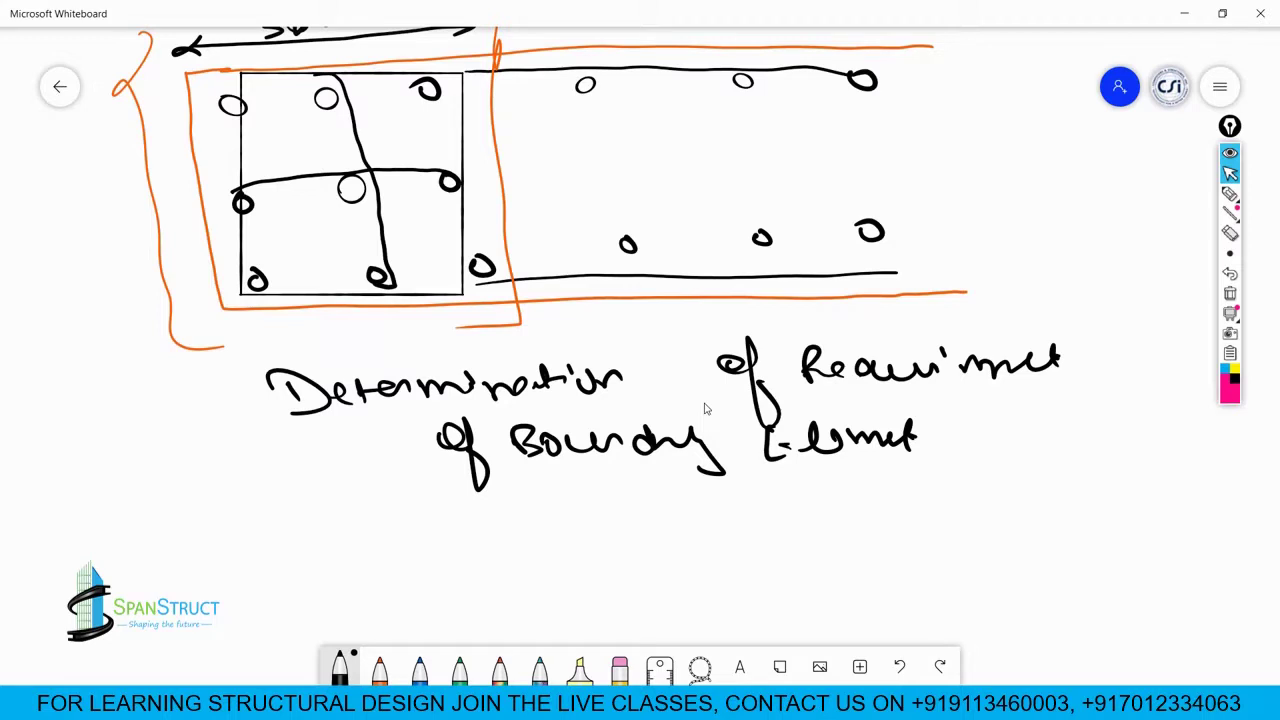
# Step: Draw a downward arrow below that text and handwrite "Type of Boundary Element" under it
pyautogui.moveTo(777, 523); pyautogui.dragTo(715, 430, button='right')
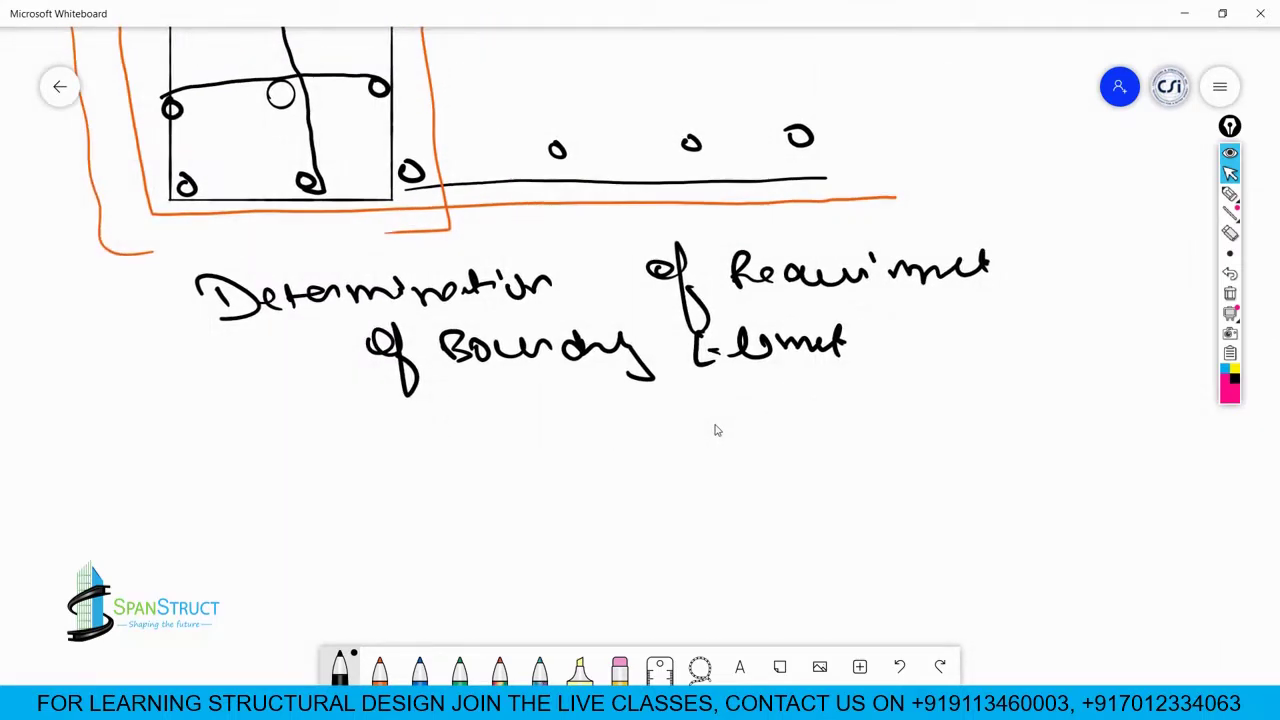
pyautogui.moveTo(595, 366)
pyautogui.mouseDown()
pyautogui.moveTo(601, 420)
pyautogui.moveTo(616, 421)
pyautogui.mouseUp()
pyautogui.moveTo(258, 451); pyautogui.dragTo(308, 455)
pyautogui.moveTo(287, 454)
pyautogui.mouseDown()
pyautogui.moveTo(289, 472)
pyautogui.moveTo(322, 490)
pyautogui.moveTo(381, 455)
pyautogui.mouseUp()
pyautogui.moveTo(452, 460); pyautogui.dragTo(516, 482)
pyautogui.moveTo(546, 440); pyautogui.dragTo(548, 472)
pyautogui.moveTo(546, 444)
pyautogui.mouseDown()
pyautogui.moveTo(552, 468)
pyautogui.moveTo(576, 460)
pyautogui.mouseUp()
pyautogui.moveTo(580, 452)
pyautogui.mouseDown()
pyautogui.moveTo(672, 452)
pyautogui.moveTo(718, 484)
pyautogui.mouseUp()
pyautogui.moveTo(778, 444)
pyautogui.mouseDown()
pyautogui.moveTo(800, 462)
pyautogui.moveTo(930, 440)
pyautogui.mouseUp()
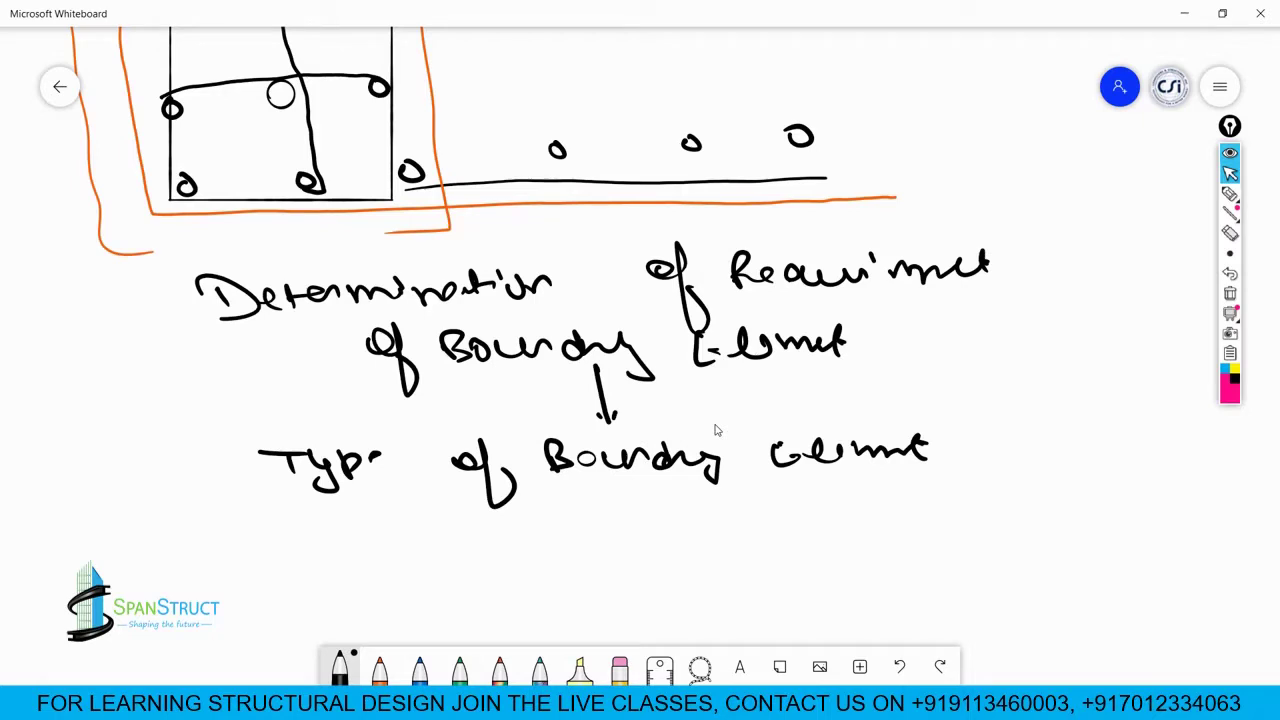
# Step: Draw another downward arrow and handwrite "Determination of Boundary Element" as the third item of the flow
pyautogui.moveTo(689, 555); pyautogui.dragTo(629, 457, button='right')
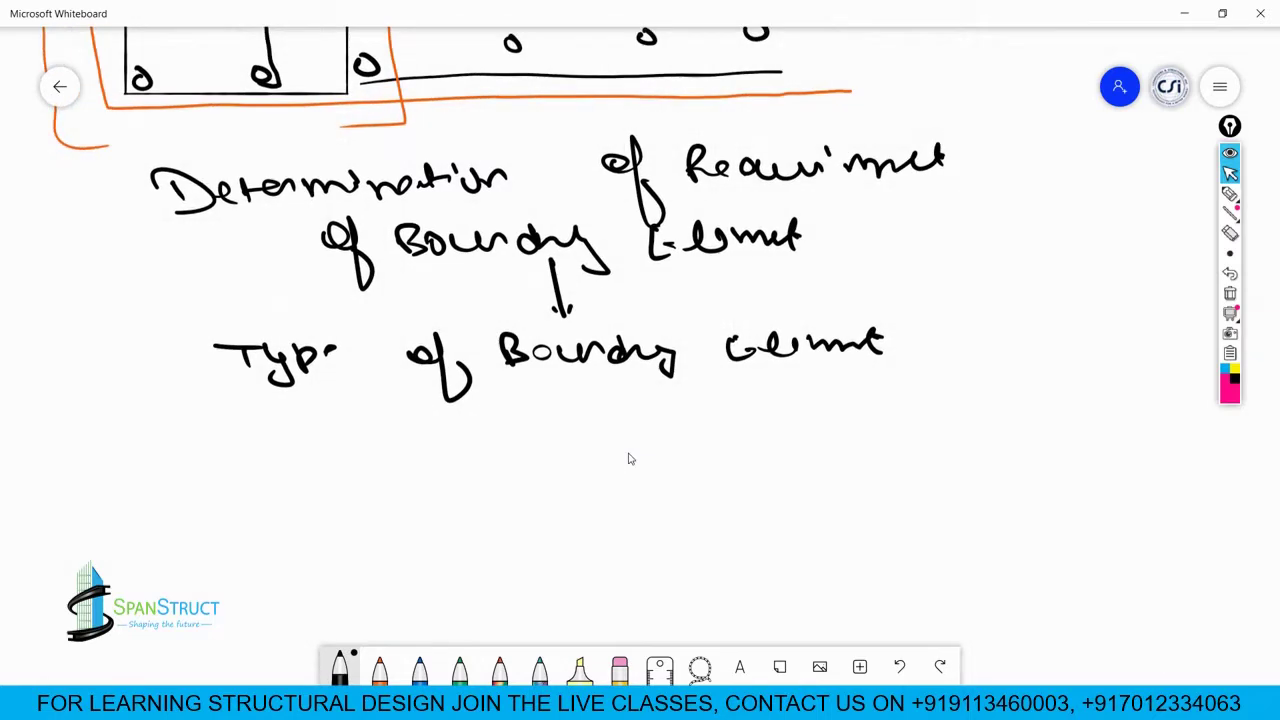
pyautogui.moveTo(576, 376)
pyautogui.mouseDown()
pyautogui.moveTo(580, 408)
pyautogui.moveTo(601, 396)
pyautogui.mouseUp()
pyautogui.moveTo(262, 458)
pyautogui.mouseDown()
pyautogui.moveTo(260, 484)
pyautogui.moveTo(450, 450)
pyautogui.moveTo(478, 468)
pyautogui.moveTo(516, 466)
pyautogui.moveTo(588, 434)
pyautogui.moveTo(600, 470)
pyautogui.mouseUp()
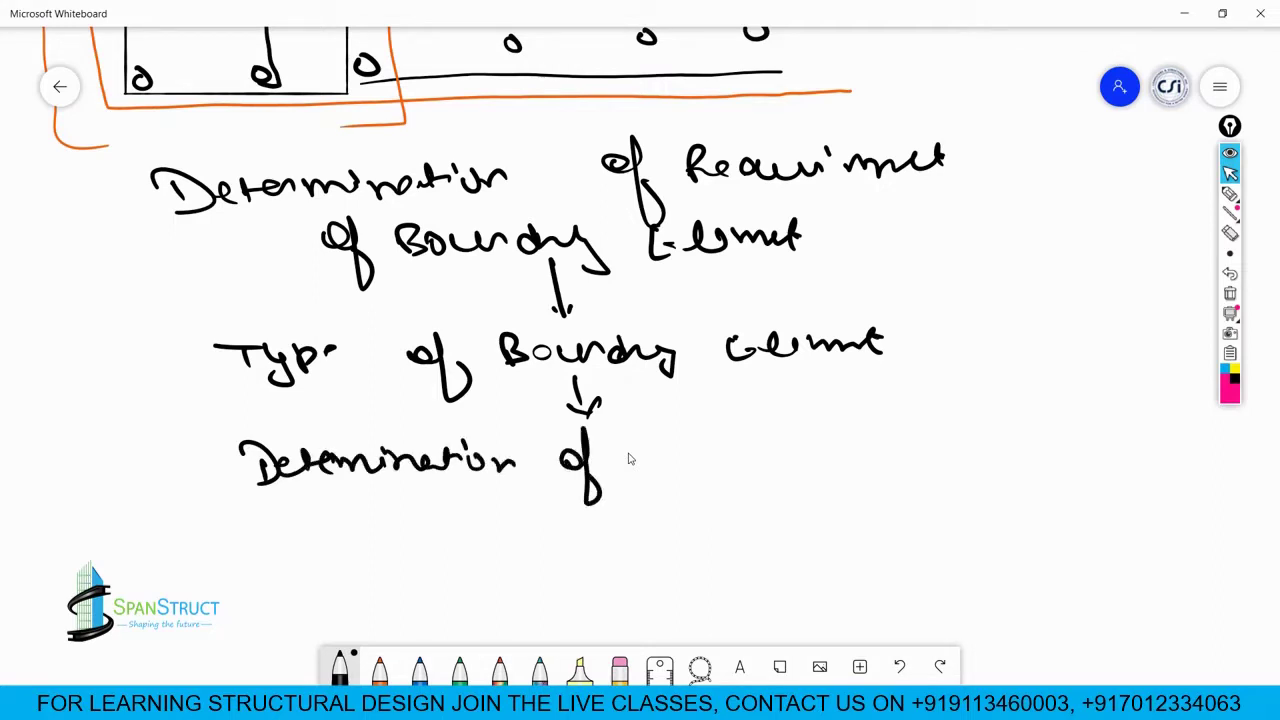
pyautogui.moveTo(638, 428)
pyautogui.mouseDown()
pyautogui.moveTo(644, 458)
pyautogui.moveTo(662, 460)
pyautogui.mouseUp()
pyautogui.moveTo(660, 450)
pyautogui.mouseDown()
pyautogui.moveTo(682, 466)
pyautogui.moveTo(728, 464)
pyautogui.mouseUp()
pyautogui.moveTo(750, 432)
pyautogui.mouseDown()
pyautogui.moveTo(748, 462)
pyautogui.moveTo(760, 464)
pyautogui.mouseUp()
pyautogui.moveTo(758, 460)
pyautogui.mouseDown()
pyautogui.moveTo(796, 454)
pyautogui.moveTo(808, 474)
pyautogui.mouseUp()
pyautogui.moveTo(854, 434)
pyautogui.mouseDown()
pyautogui.moveTo(870, 466)
pyautogui.moveTo(916, 440)
pyautogui.moveTo(998, 456)
pyautogui.mouseUp()
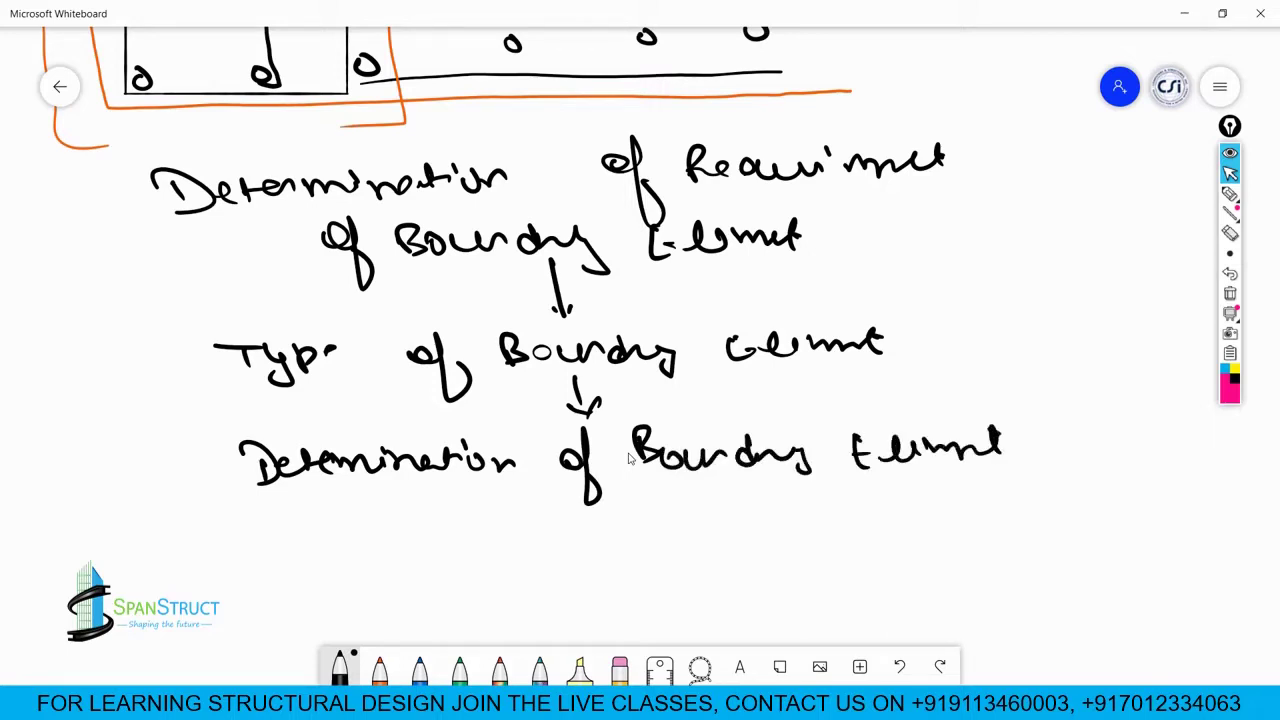
# Step: Add "Length" and a downward arrow to the third flow item, and handwrite "Hit and trial method for Boundary Element length" below
pyautogui.moveTo(430, 494)
pyautogui.mouseDown()
pyautogui.moveTo(566, 512)
pyautogui.moveTo(617, 544)
pyautogui.moveTo(643, 534)
pyautogui.mouseUp()
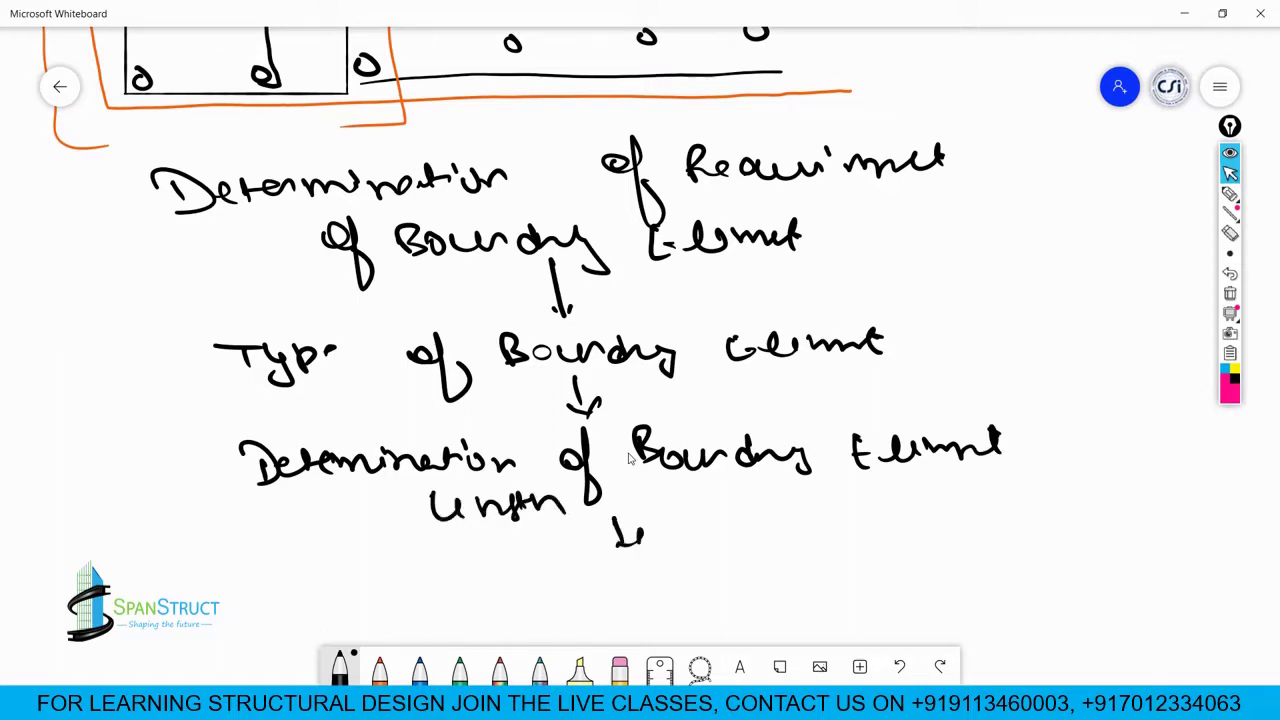
pyautogui.scroll(-3, 698, 357)
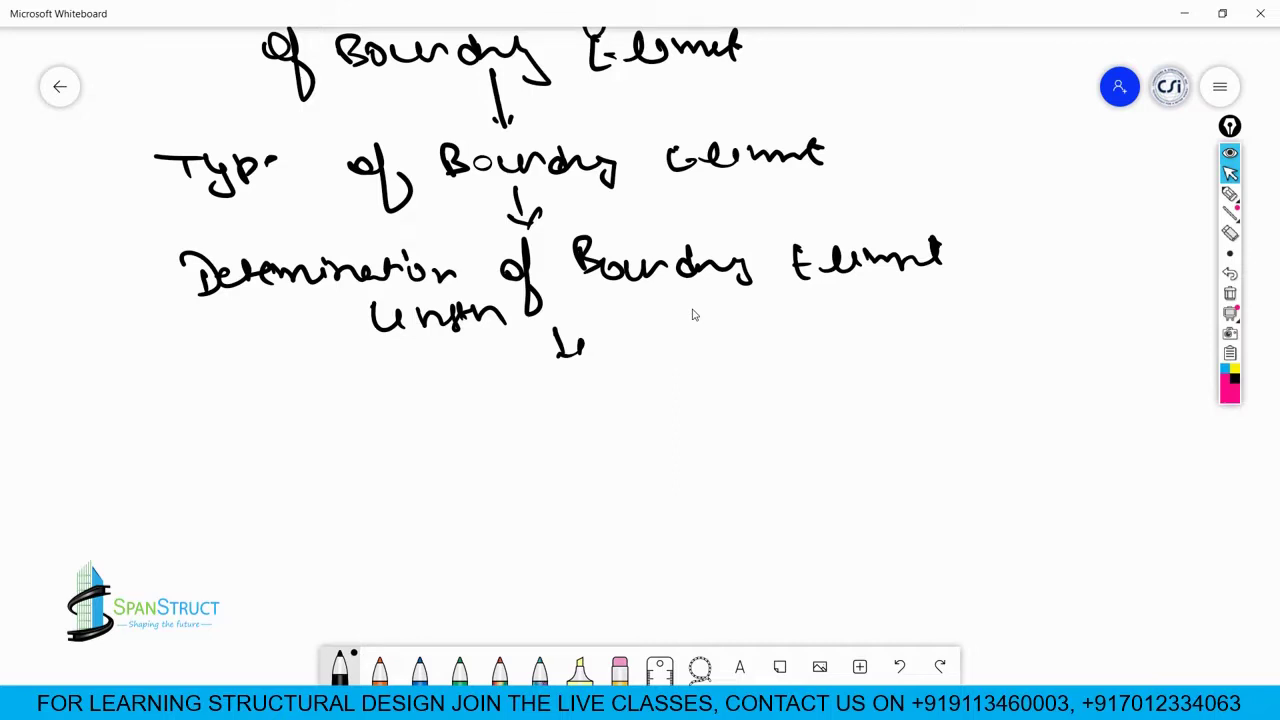
pyautogui.moveTo(265, 416)
pyautogui.mouseDown()
pyautogui.moveTo(334, 430)
pyautogui.moveTo(436, 412)
pyautogui.mouseUp()
pyautogui.moveTo(486, 398); pyautogui.dragTo(492, 418)
pyautogui.moveTo(500, 404); pyautogui.dragTo(546, 422)
pyautogui.moveTo(540, 410); pyautogui.dragTo(604, 418)
pyautogui.moveTo(638, 414)
pyautogui.mouseDown()
pyautogui.moveTo(652, 400)
pyautogui.moveTo(768, 404)
pyautogui.moveTo(790, 388)
pyautogui.mouseUp()
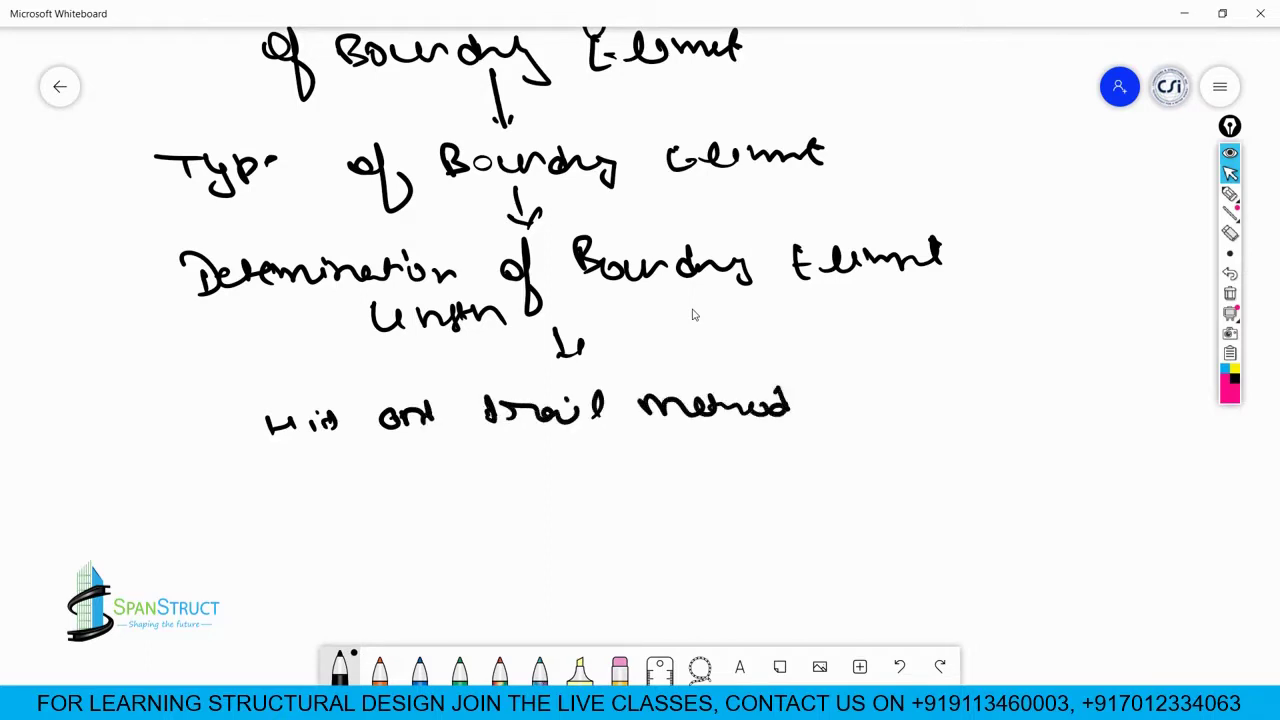
pyautogui.moveTo(870, 364)
pyautogui.mouseDown()
pyautogui.moveTo(866, 420)
pyautogui.moveTo(920, 392)
pyautogui.mouseUp()
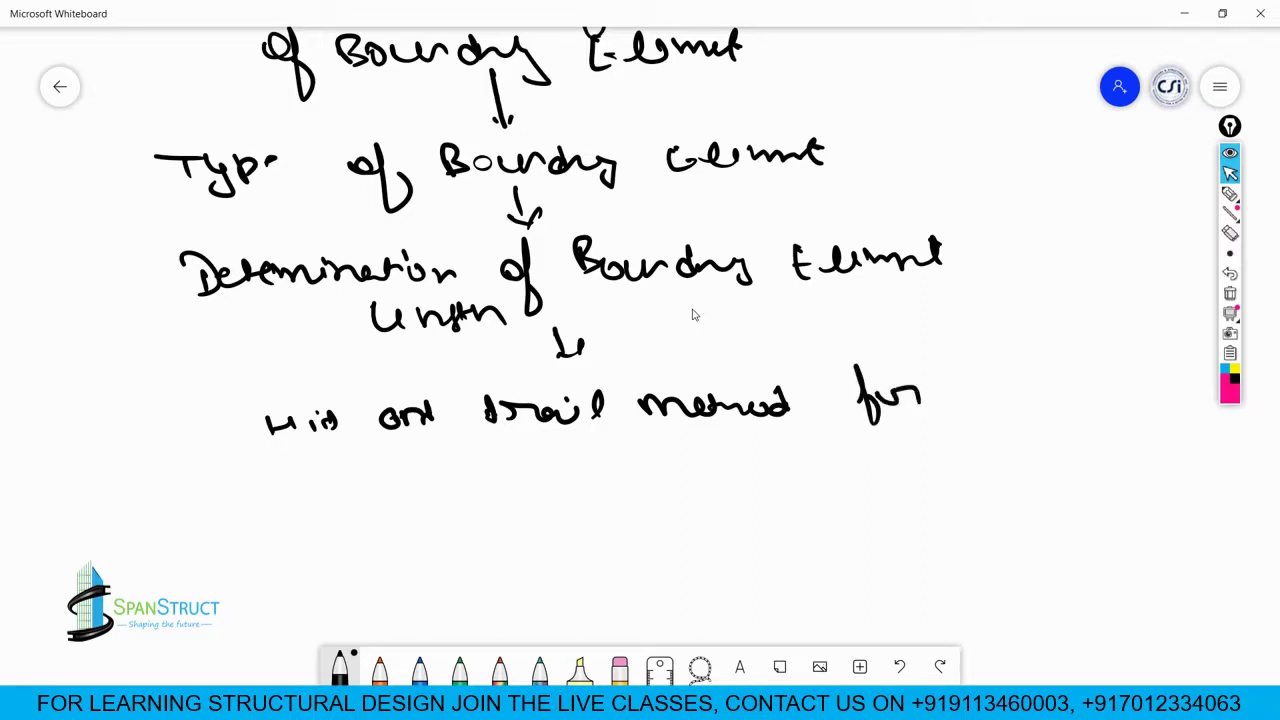
pyautogui.moveTo(354, 452)
pyautogui.mouseDown()
pyautogui.moveTo(378, 478)
pyautogui.moveTo(518, 468)
pyautogui.mouseUp()
pyautogui.moveTo(518, 458)
pyautogui.mouseDown()
pyautogui.moveTo(542, 482)
pyautogui.moveTo(584, 474)
pyautogui.moveTo(574, 452)
pyautogui.mouseUp()
pyautogui.moveTo(590, 468); pyautogui.dragTo(688, 460)
pyautogui.moveTo(686, 462); pyautogui.dragTo(716, 454)
pyautogui.moveTo(772, 444)
pyautogui.mouseDown()
pyautogui.moveTo(766, 474)
pyautogui.moveTo(828, 462)
pyautogui.moveTo(826, 486)
pyautogui.moveTo(852, 468)
pyautogui.mouseUp()
pyautogui.moveTo(858, 448); pyautogui.dragTo(882, 466)
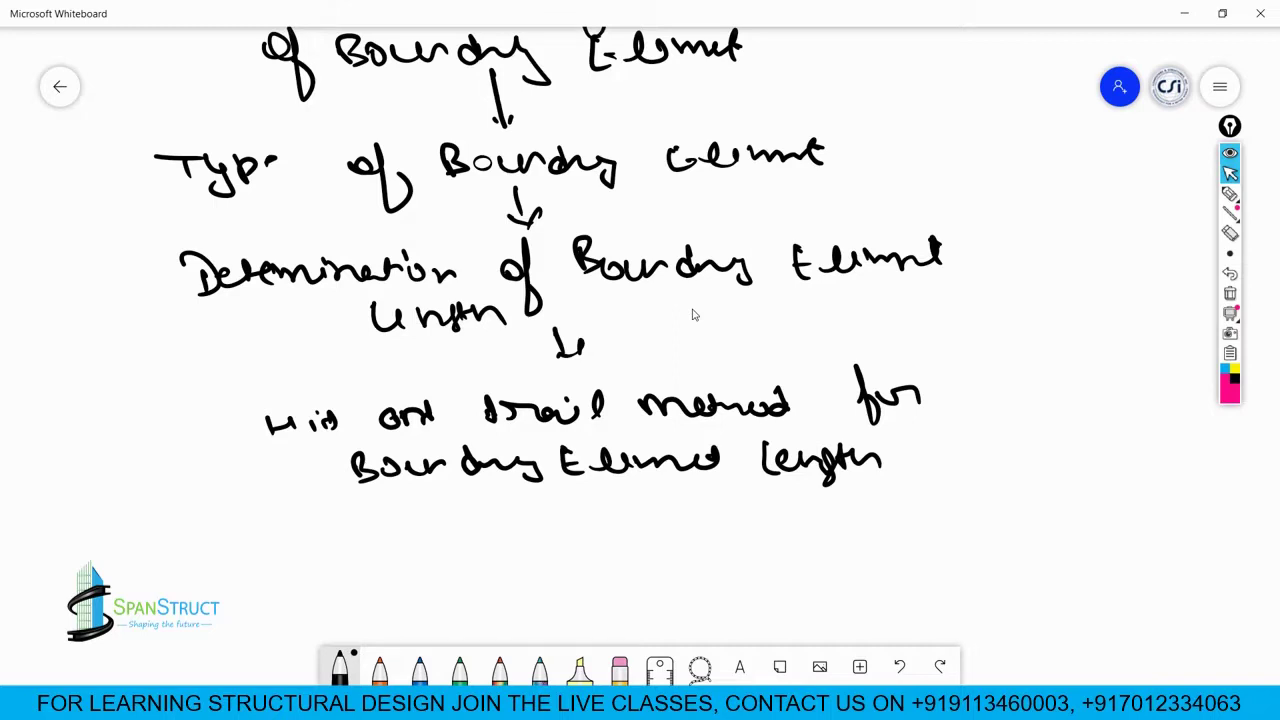
# Step: Draw a downward arrow and handwrite "Determine P-M Strength" as the next flow item, underlining "P-M"
pyautogui.moveTo(720, 510); pyautogui.dragTo(657, 432, button='right')
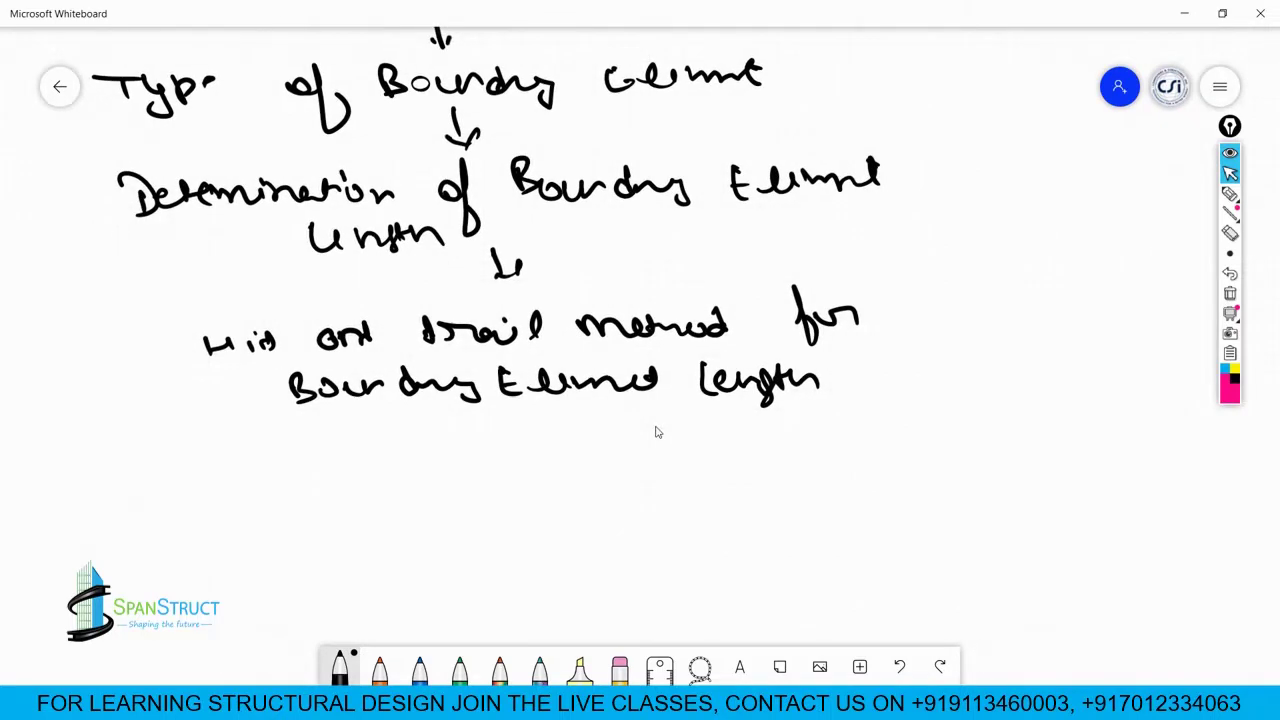
pyautogui.moveTo(527, 403)
pyautogui.mouseDown()
pyautogui.moveTo(525, 426)
pyautogui.moveTo(543, 417)
pyautogui.mouseUp()
pyautogui.moveTo(328, 472)
pyautogui.mouseDown()
pyautogui.moveTo(336, 508)
pyautogui.moveTo(532, 468)
pyautogui.mouseUp()
pyautogui.moveTo(590, 458)
pyautogui.mouseDown()
pyautogui.moveTo(592, 486)
pyautogui.moveTo(604, 474)
pyautogui.mouseUp()
pyautogui.moveTo(620, 473); pyautogui.dragTo(632, 473)
pyautogui.moveTo(638, 482)
pyautogui.mouseDown()
pyautogui.moveTo(650, 464)
pyautogui.moveTo(734, 478)
pyautogui.moveTo(918, 452)
pyautogui.mouseUp()
pyautogui.moveTo(582, 504); pyautogui.dragTo(656, 491)
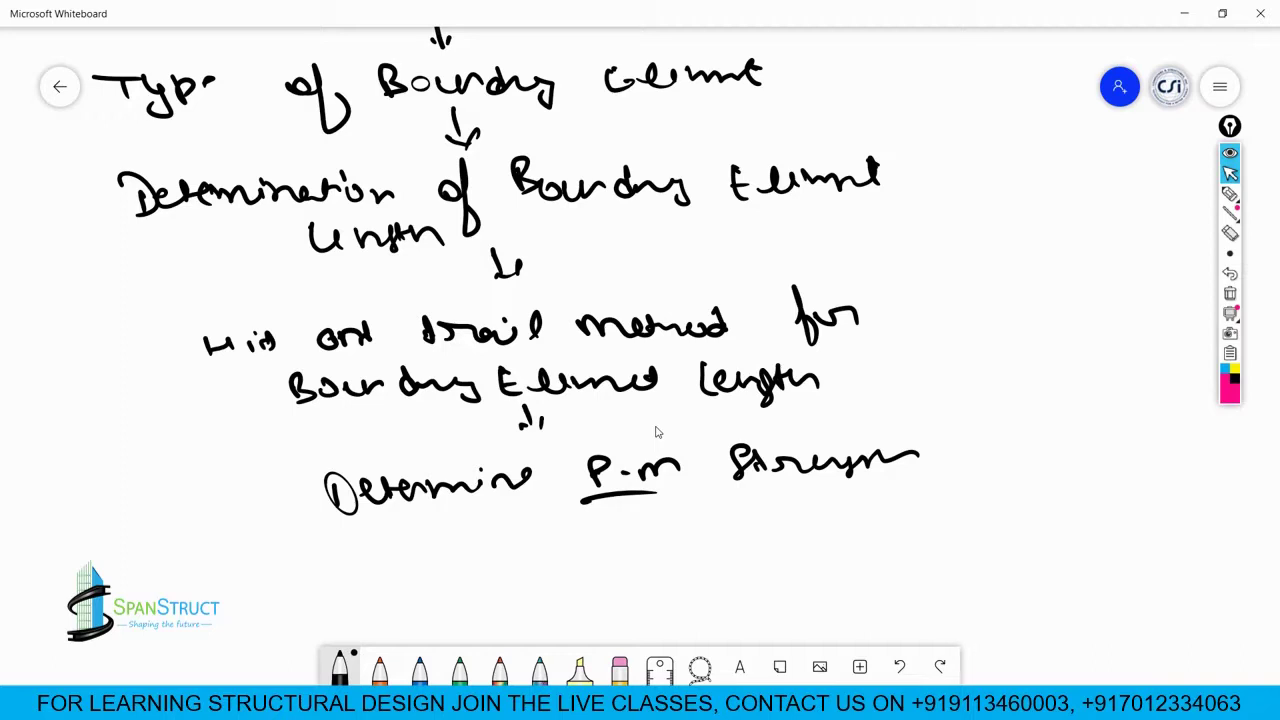
# Step: Draw a downward arrow and handwrite "Vertical Reinforcement Layout Provide" below the P-M strength item
pyautogui.moveTo(558, 498)
pyautogui.mouseDown()
pyautogui.moveTo(560, 528)
pyautogui.moveTo(572, 522)
pyautogui.mouseUp()
pyautogui.moveTo(282, 552)
pyautogui.mouseDown()
pyautogui.moveTo(284, 590)
pyautogui.moveTo(338, 578)
pyautogui.moveTo(394, 598)
pyautogui.mouseUp()
pyautogui.moveTo(412, 552)
pyautogui.mouseDown()
pyautogui.moveTo(404, 576)
pyautogui.moveTo(520, 570)
pyautogui.moveTo(572, 546)
pyautogui.moveTo(561, 563)
pyautogui.moveTo(702, 576)
pyautogui.moveTo(771, 556)
pyautogui.mouseUp()
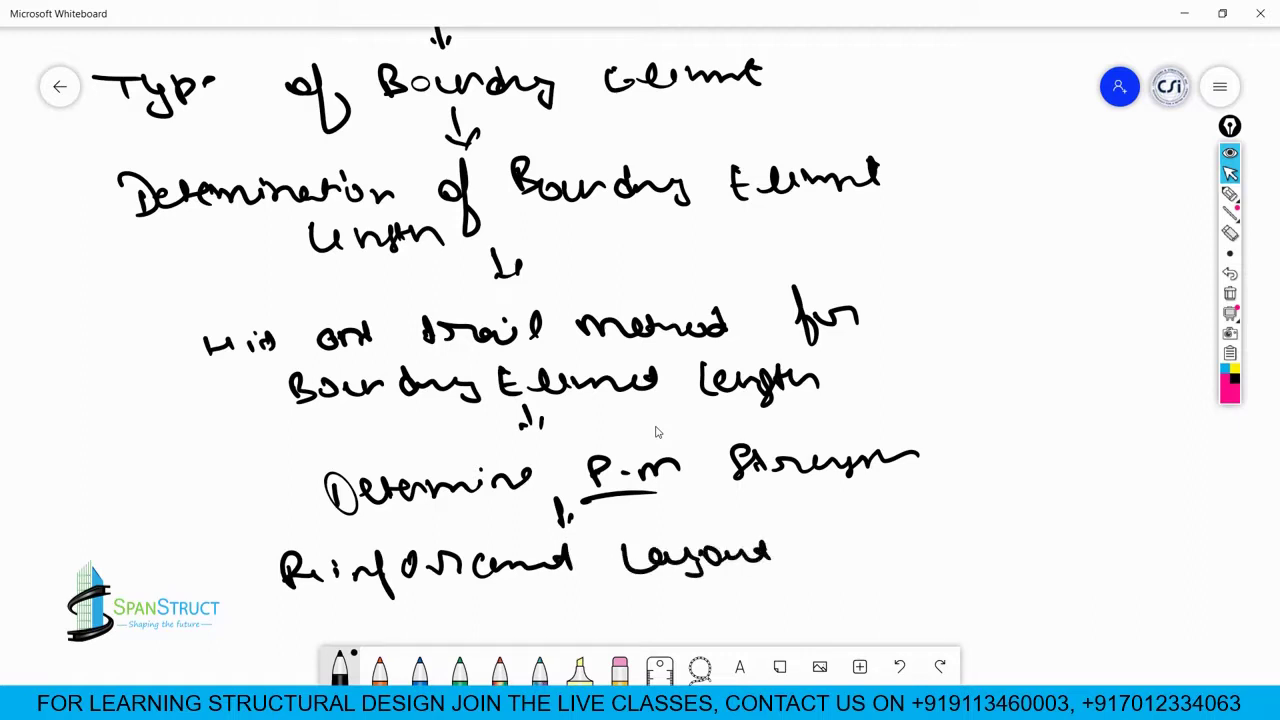
pyautogui.moveTo(30, 570)
pyautogui.mouseDown()
pyautogui.moveTo(160, 572)
pyautogui.moveTo(208, 545)
pyautogui.mouseUp()
pyautogui.moveTo(870, 548)
pyautogui.mouseDown()
pyautogui.moveTo(918, 530)
pyautogui.moveTo(1048, 540)
pyautogui.moveTo(1090, 520)
pyautogui.mouseUp()
# Step: Draw another downward arrow and handwrite "Transverse Reinforcement Provide" as the last flow item
pyautogui.moveTo(980, 335); pyautogui.dragTo(951, 201, button='right')
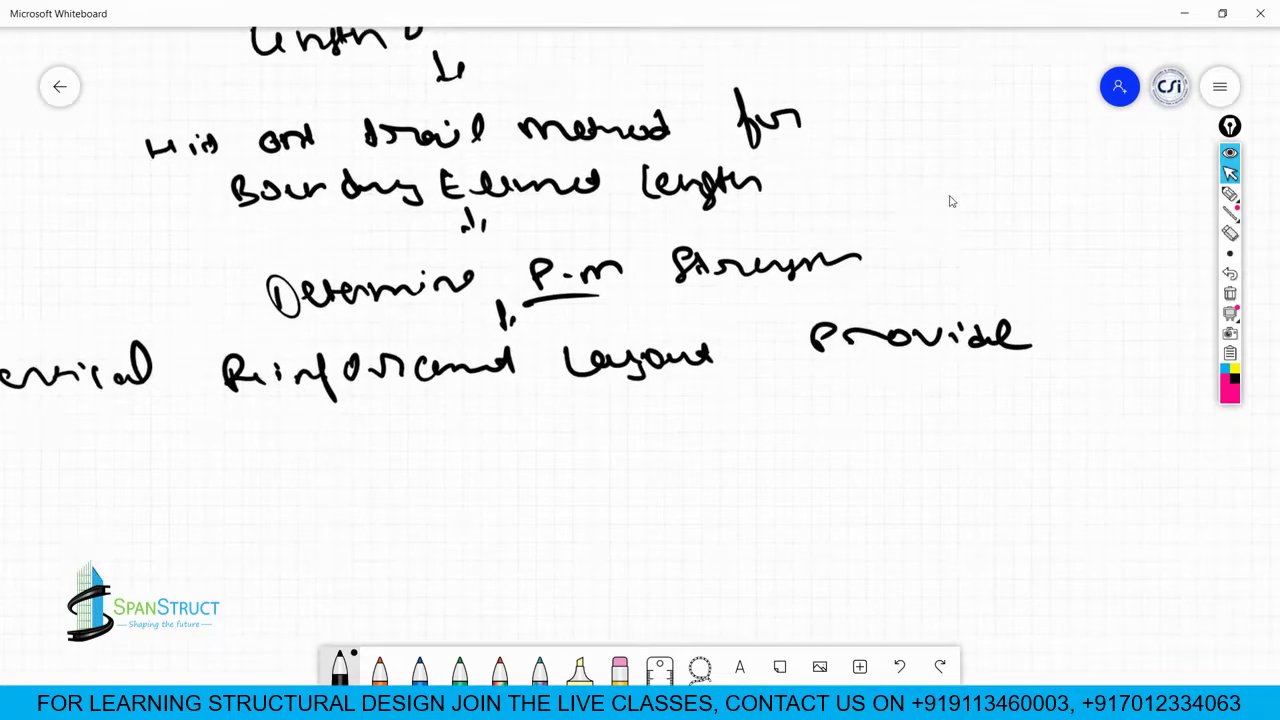
pyautogui.moveTo(514, 398)
pyautogui.mouseDown()
pyautogui.moveTo(516, 426)
pyautogui.moveTo(536, 420)
pyautogui.mouseUp()
pyautogui.moveTo(100, 470)
pyautogui.mouseDown()
pyautogui.moveTo(126, 490)
pyautogui.moveTo(194, 488)
pyautogui.moveTo(242, 462)
pyautogui.moveTo(316, 488)
pyautogui.moveTo(348, 484)
pyautogui.mouseUp()
pyautogui.moveTo(428, 452)
pyautogui.mouseDown()
pyautogui.moveTo(430, 482)
pyautogui.moveTo(490, 474)
pyautogui.moveTo(520, 498)
pyautogui.moveTo(542, 470)
pyautogui.moveTo(618, 466)
pyautogui.moveTo(634, 450)
pyautogui.mouseUp()
pyautogui.moveTo(718, 462)
pyautogui.mouseDown()
pyautogui.moveTo(734, 478)
pyautogui.moveTo(818, 462)
pyautogui.moveTo(908, 470)
pyautogui.mouseUp()
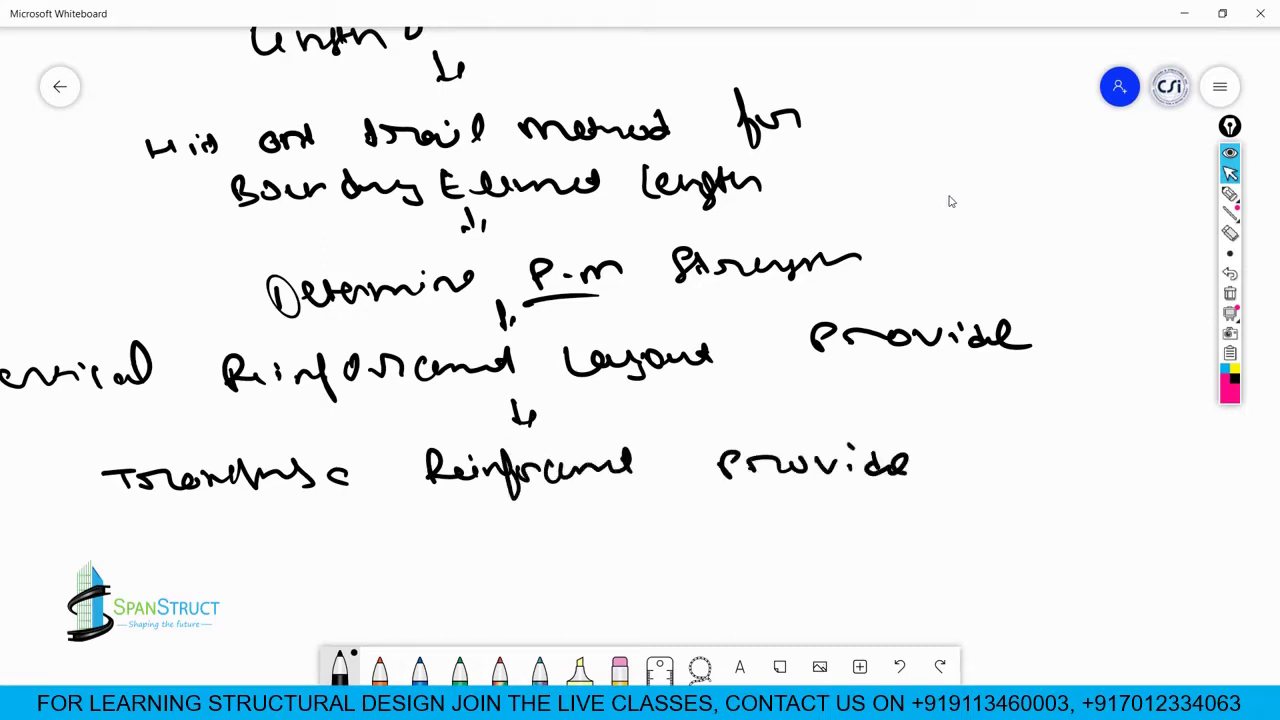
# Step: Review the boundary element sketch and the handwritten design flow, and switch to the G+6 model in ETABS
pyautogui.keyDown('ctrl'); pyautogui.scroll(-5, 921, 420); pyautogui.keyUp('ctrl')
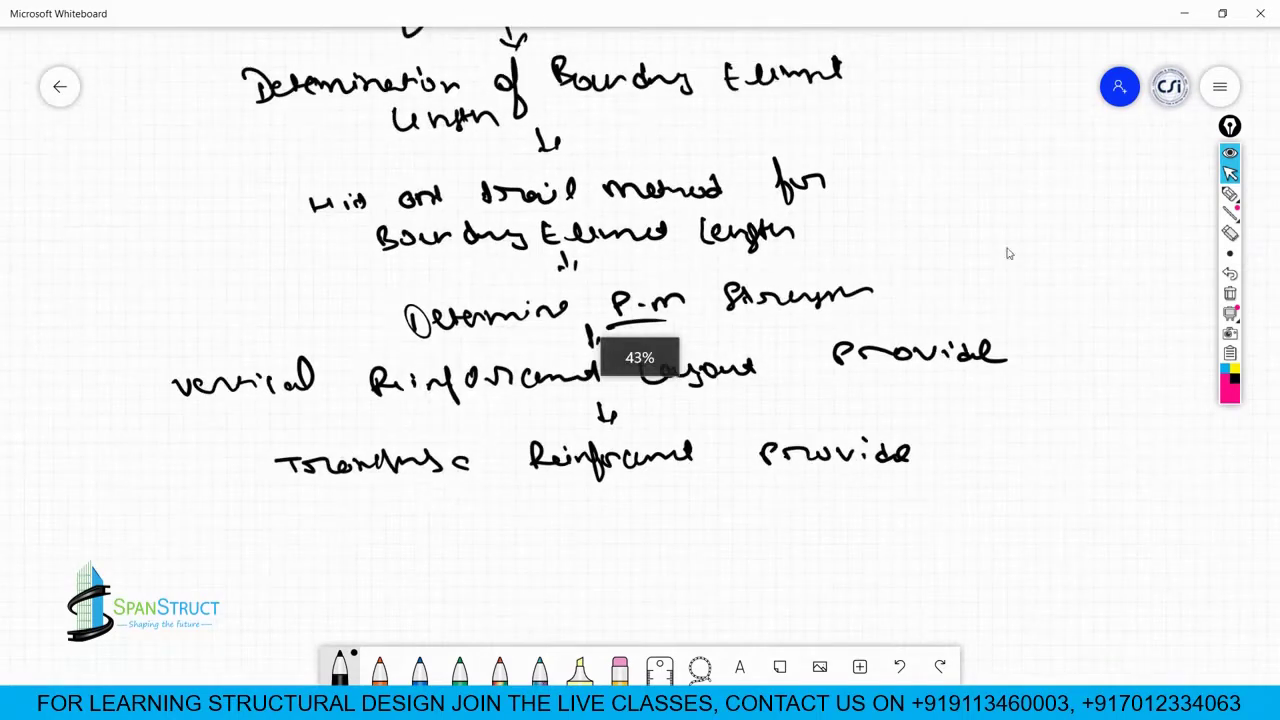
pyautogui.scroll(10, 1032, 324)
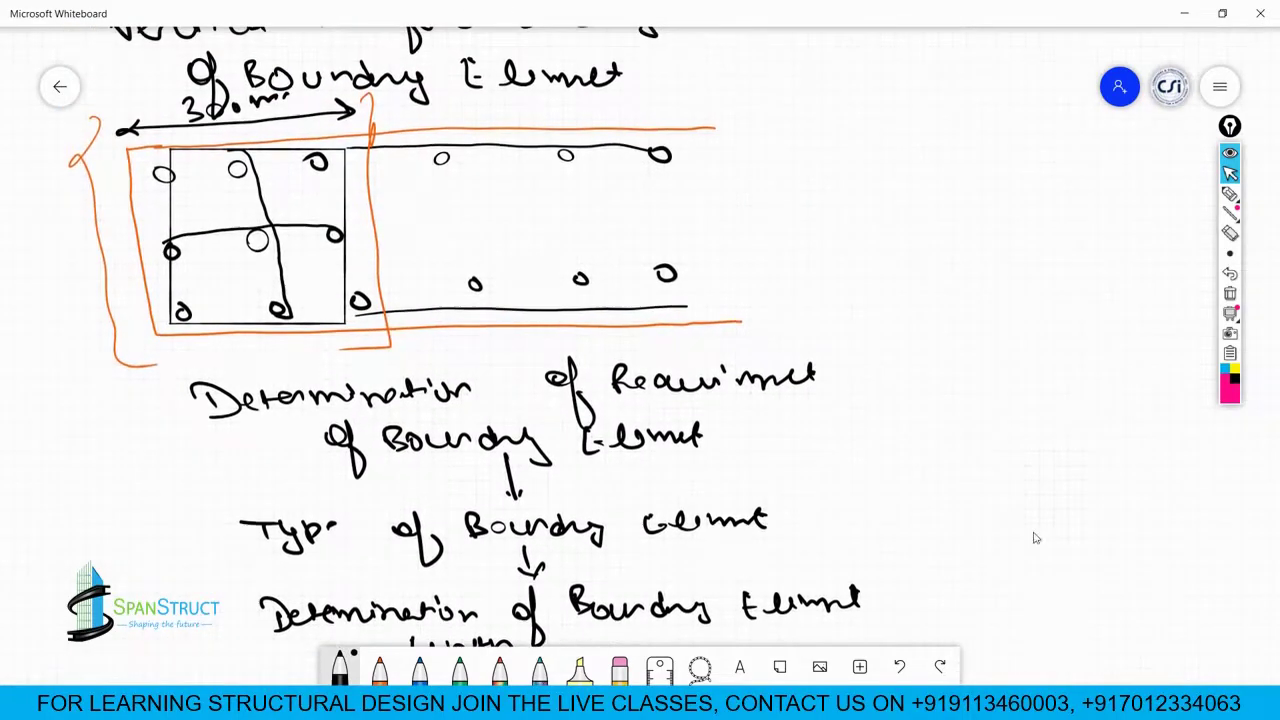
pyautogui.keyDown('ctrl'); pyautogui.scroll(-2, 975, 440); pyautogui.keyUp('ctrl')
pyautogui.scroll(-5, 963, 423)
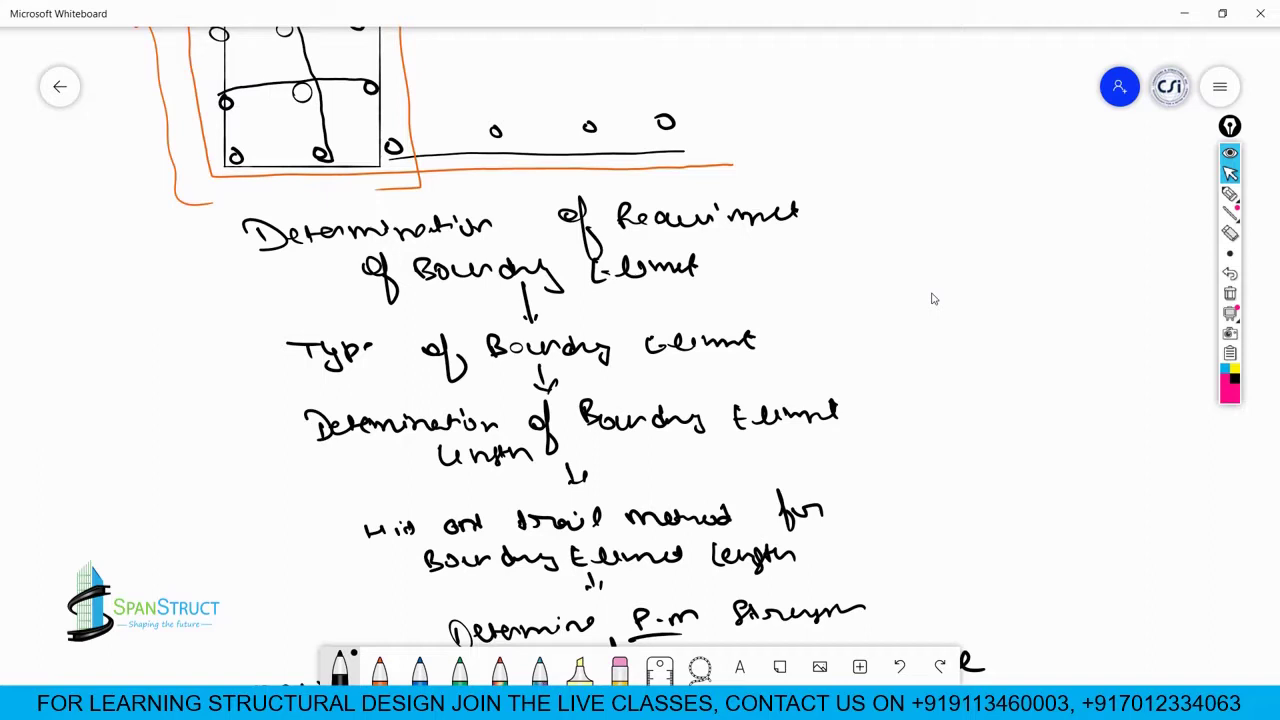
pyautogui.moveTo(900, 251); pyautogui.dragTo(846, 382, button='right')
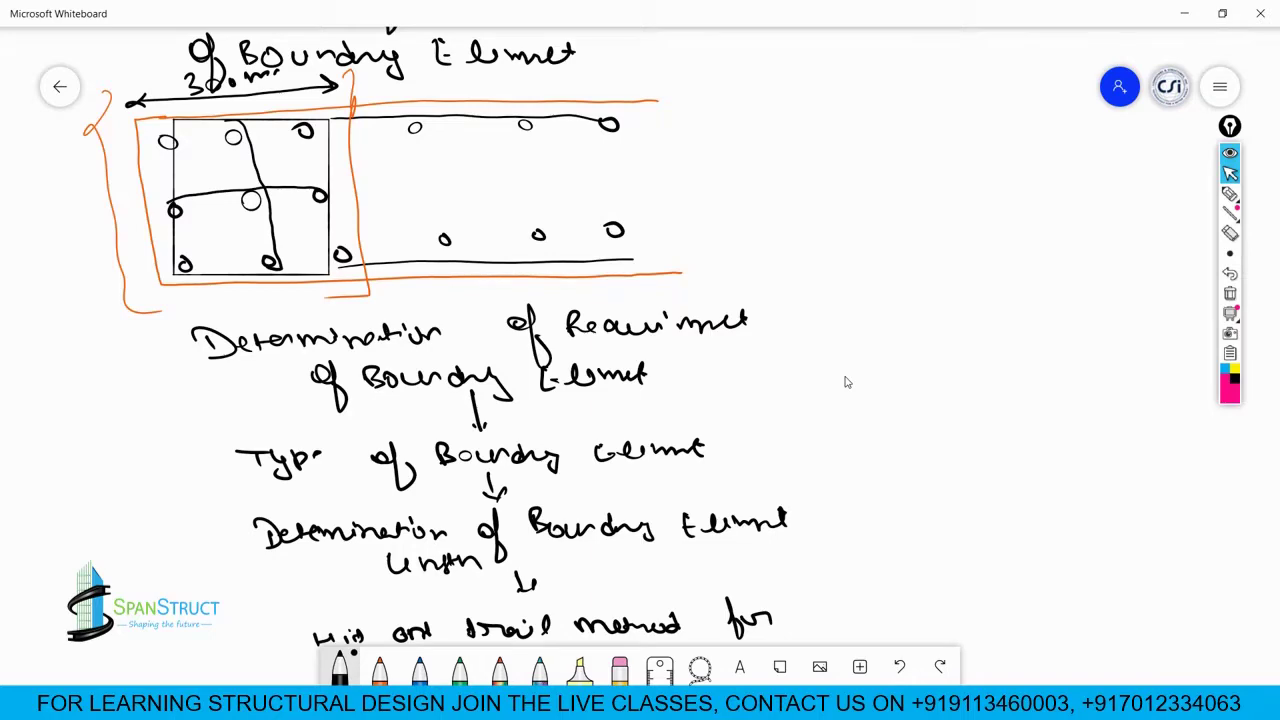
pyautogui.hotkey('alt', 'Tab')
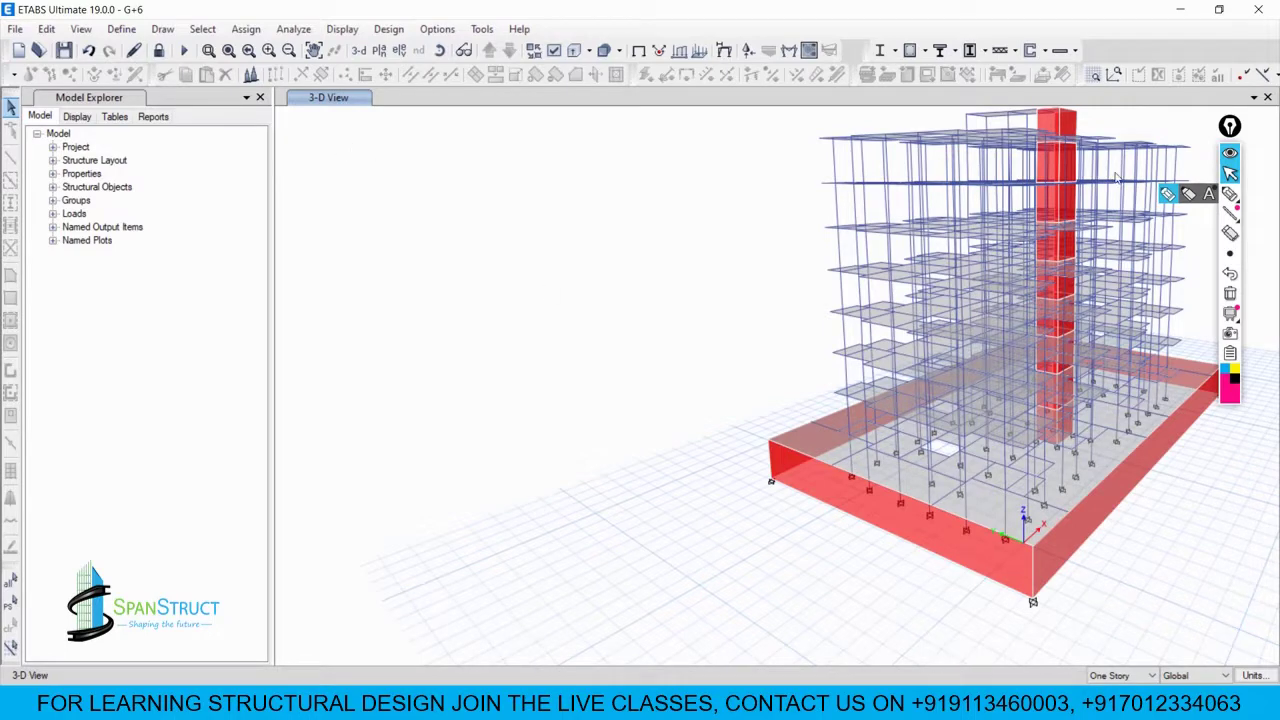
# Step: Handwrite "Simplified Compression and Tension Pier section" in pink over the model, bracket it, and label it "Boundary Element" with an arrow
pyautogui.click(1168, 194)
pyautogui.moveTo(366, 132)
pyautogui.mouseDown()
pyautogui.moveTo(335, 182)
pyautogui.moveTo(446, 160)
pyautogui.moveTo(526, 170)
pyautogui.moveTo(545, 135)
pyautogui.moveTo(585, 140)
pyautogui.moveTo(588, 162)
pyautogui.mouseUp()
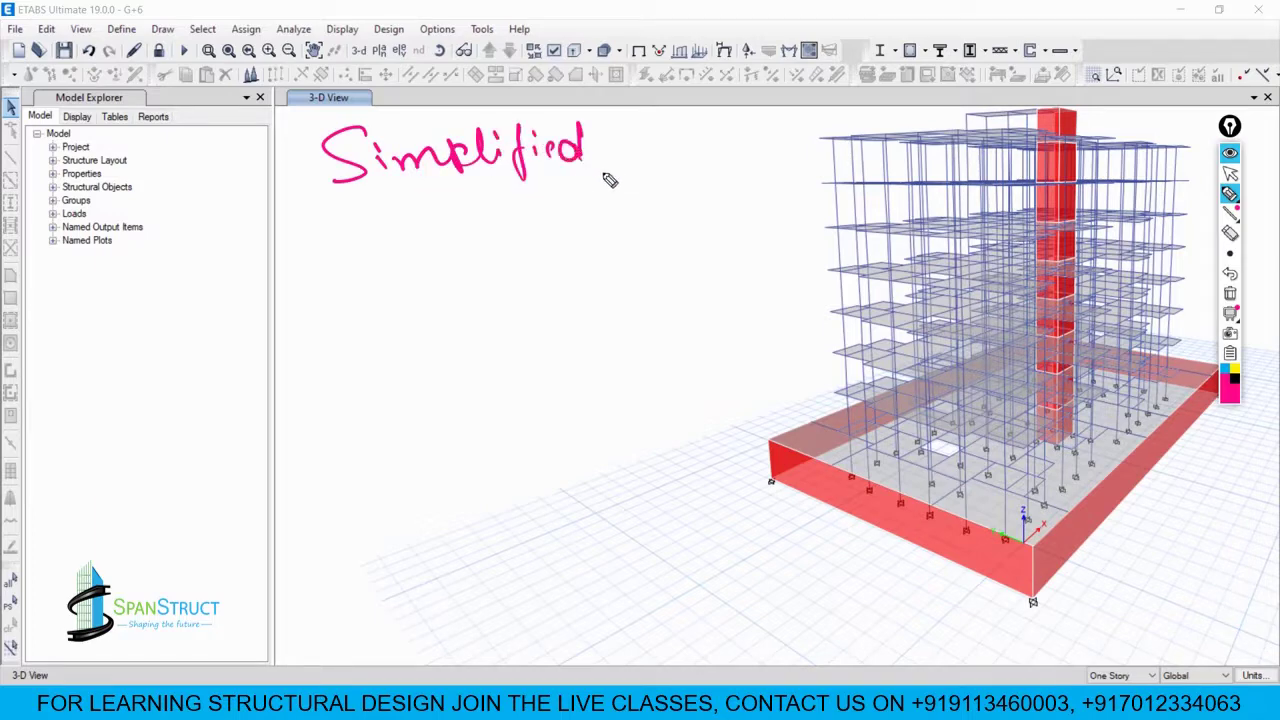
pyautogui.moveTo(655, 132)
pyautogui.mouseDown()
pyautogui.moveTo(690, 150)
pyautogui.moveTo(734, 140)
pyautogui.moveTo(752, 155)
pyautogui.moveTo(898, 128)
pyautogui.mouseUp()
pyautogui.moveTo(409, 220)
pyautogui.mouseDown()
pyautogui.moveTo(468, 232)
pyautogui.moveTo(614, 200)
pyautogui.moveTo(688, 208)
pyautogui.moveTo(818, 190)
pyautogui.mouseUp()
pyautogui.moveTo(418, 270)
pyautogui.mouseDown()
pyautogui.moveTo(400, 300)
pyautogui.moveTo(505, 268)
pyautogui.moveTo(553, 287)
pyautogui.mouseUp()
pyautogui.moveTo(305, 110)
pyautogui.mouseDown()
pyautogui.moveTo(286, 185)
pyautogui.moveTo(348, 300)
pyautogui.mouseUp()
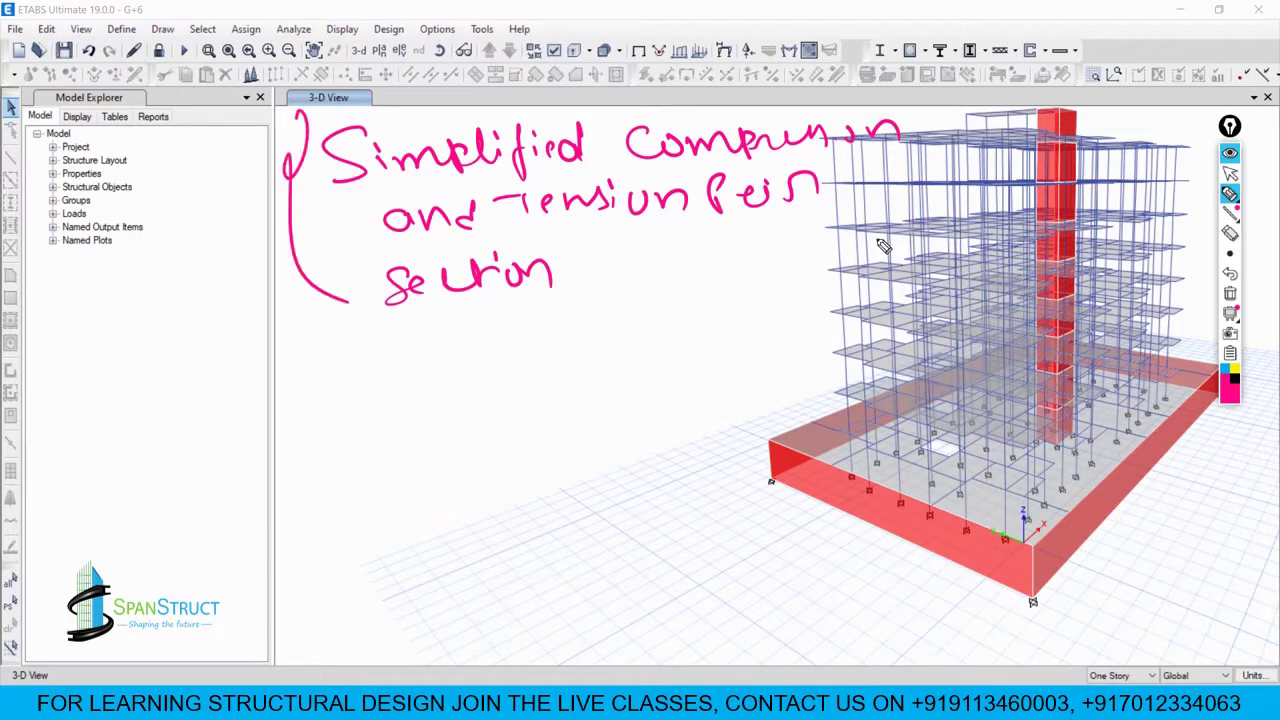
pyautogui.moveTo(905, 97); pyautogui.dragTo(890, 286)
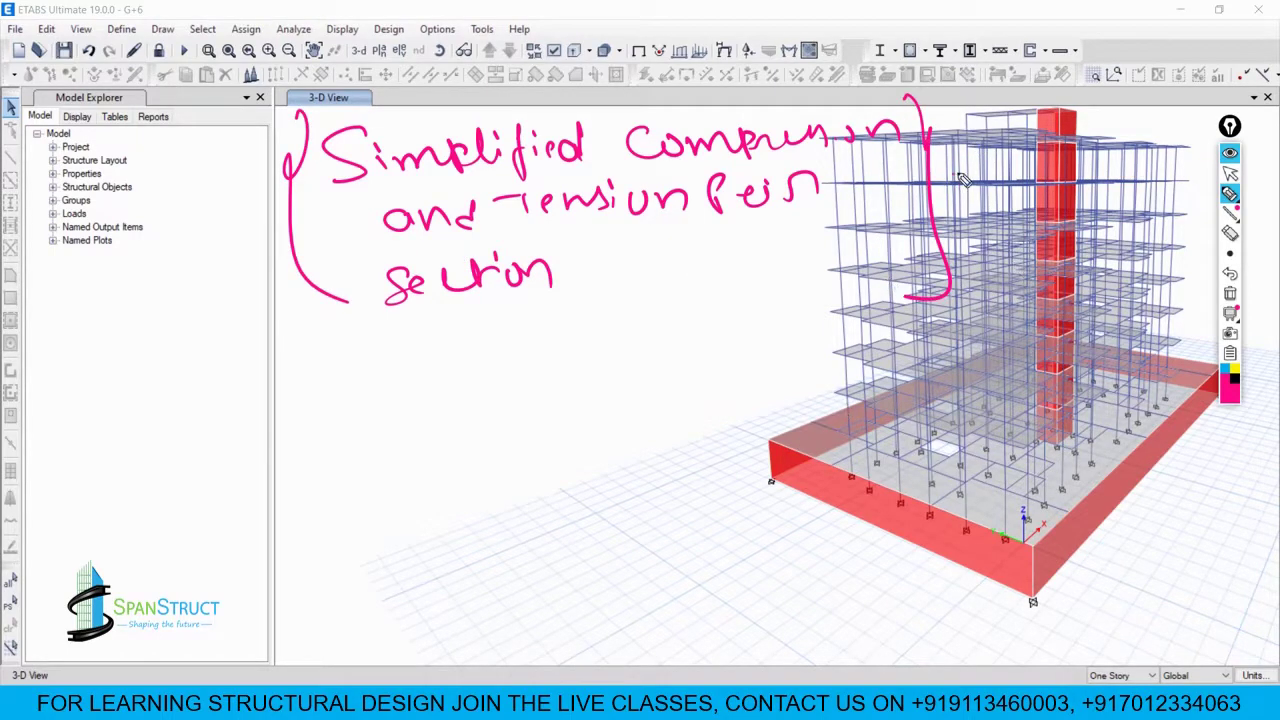
pyautogui.moveTo(966, 160)
pyautogui.mouseDown()
pyautogui.moveTo(972, 170)
pyautogui.moveTo(988, 148)
pyautogui.moveTo(1098, 110)
pyautogui.moveTo(1130, 116)
pyautogui.moveTo(1150, 140)
pyautogui.moveTo(1020, 178)
pyautogui.moveTo(1123, 163)
pyautogui.moveTo(1168, 130)
pyautogui.mouseUp()
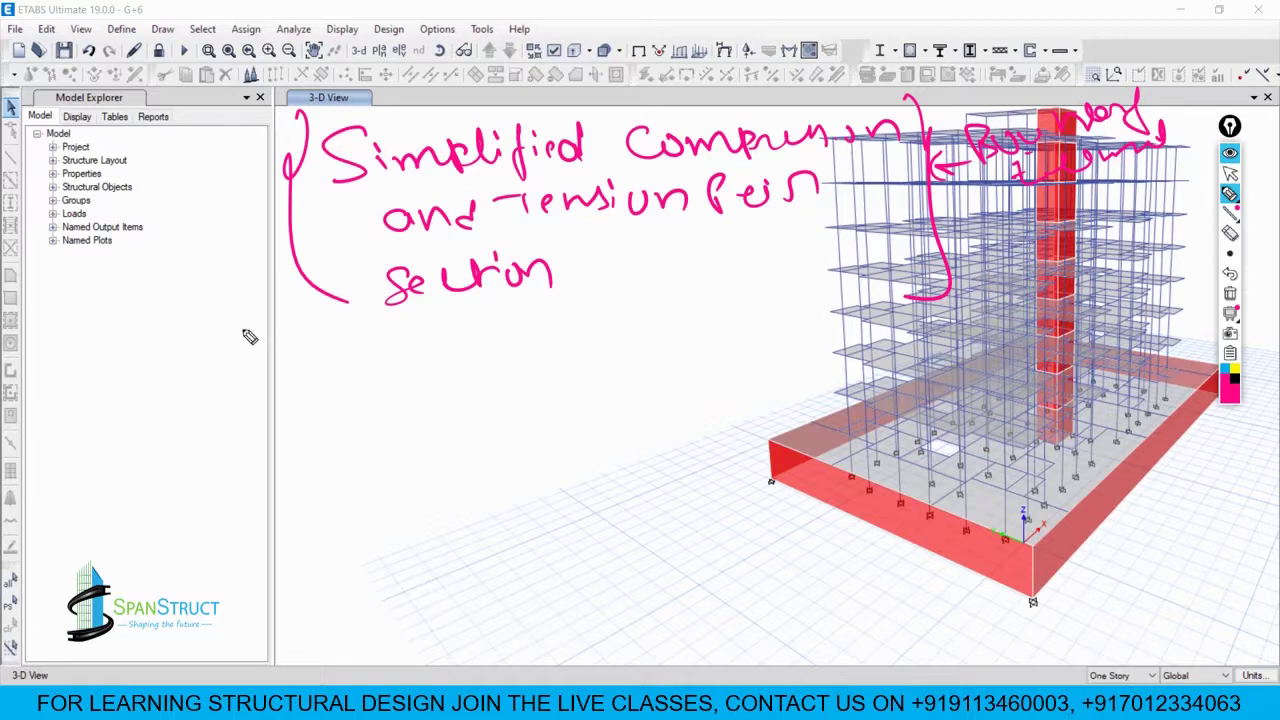
# Step: Handwrite "Axial Forces and moment carries by only the Boundary Element" in pink below the bracketed heading
pyautogui.moveTo(229, 355)
pyautogui.mouseDown()
pyautogui.moveTo(234, 334)
pyautogui.moveTo(300, 354)
pyautogui.moveTo(410, 328)
pyautogui.moveTo(490, 350)
pyautogui.moveTo(569, 320)
pyautogui.moveTo(620, 315)
pyautogui.moveTo(617, 345)
pyautogui.moveTo(738, 318)
pyautogui.moveTo(852, 314)
pyautogui.mouseUp()
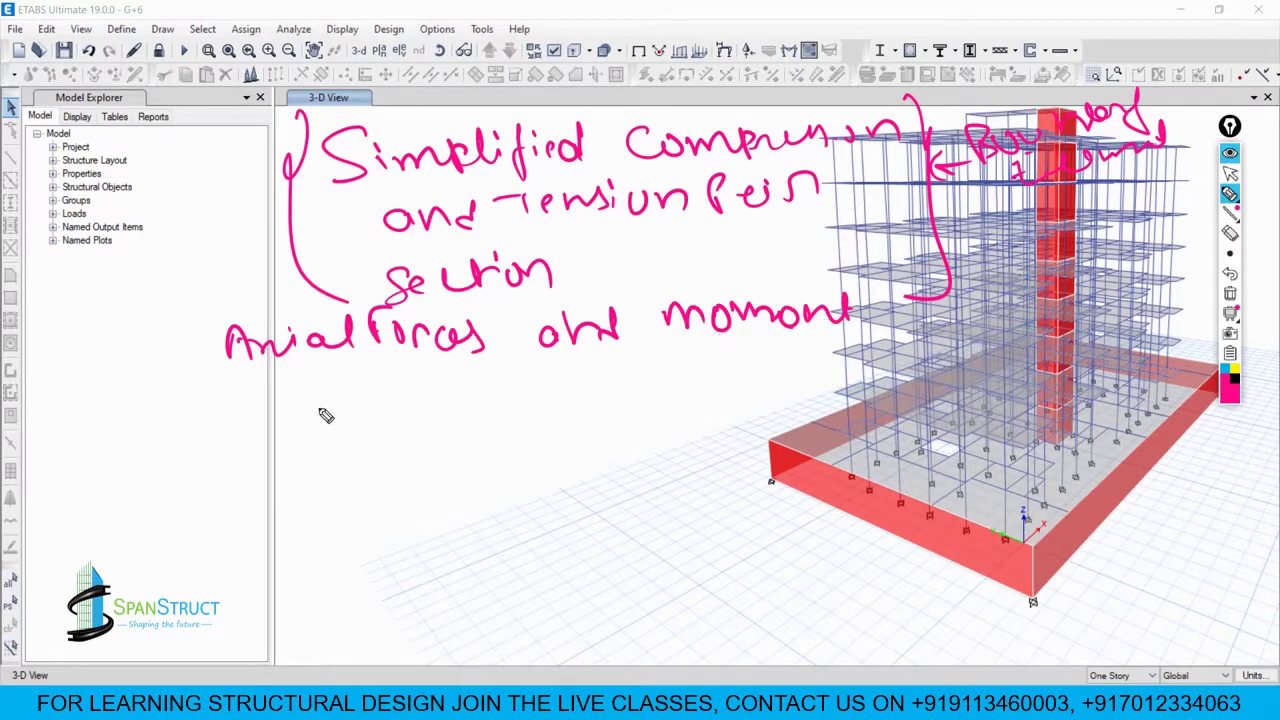
pyautogui.moveTo(322, 386)
pyautogui.mouseDown()
pyautogui.moveTo(362, 400)
pyautogui.moveTo(560, 395)
pyautogui.moveTo(594, 427)
pyautogui.mouseUp()
pyautogui.moveTo(700, 382)
pyautogui.mouseDown()
pyautogui.moveTo(712, 394)
pyautogui.moveTo(814, 369)
pyautogui.moveTo(800, 405)
pyautogui.mouseUp()
pyautogui.moveTo(352, 457)
pyautogui.mouseDown()
pyautogui.moveTo(360, 471)
pyautogui.moveTo(480, 455)
pyautogui.moveTo(563, 470)
pyautogui.moveTo(694, 457)
pyautogui.moveTo(697, 446)
pyautogui.moveTo(764, 463)
pyautogui.moveTo(772, 452)
pyautogui.mouseUp()
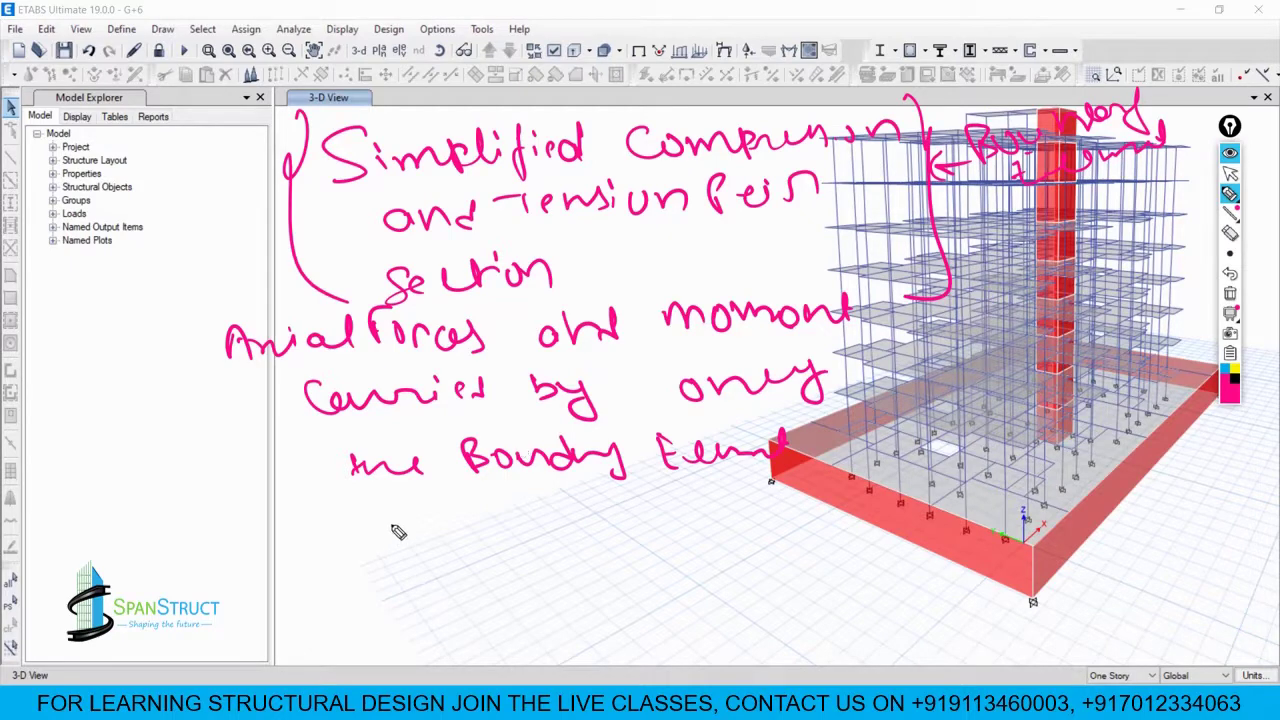
# Step: Sketch a long horizontal wall outline under the text with a small boundary element box at each end
pyautogui.moveTo(392, 499)
pyautogui.mouseDown()
pyautogui.moveTo(407, 567)
pyautogui.moveTo(540, 500)
pyautogui.moveTo(880, 492)
pyautogui.moveTo(880, 566)
pyautogui.mouseUp()
pyautogui.moveTo(404, 566); pyautogui.dragTo(870, 564)
pyautogui.moveTo(414, 512)
pyautogui.mouseDown()
pyautogui.moveTo(416, 549)
pyautogui.moveTo(482, 512)
pyautogui.moveTo(482, 548)
pyautogui.mouseUp()
pyautogui.moveTo(482, 548); pyautogui.dragTo(420, 549)
pyautogui.moveTo(785, 506)
pyautogui.mouseDown()
pyautogui.moveTo(786, 538)
pyautogui.moveTo(849, 507)
pyautogui.moveTo(851, 541)
pyautogui.mouseUp()
pyautogui.moveTo(851, 541); pyautogui.dragTo(790, 540)
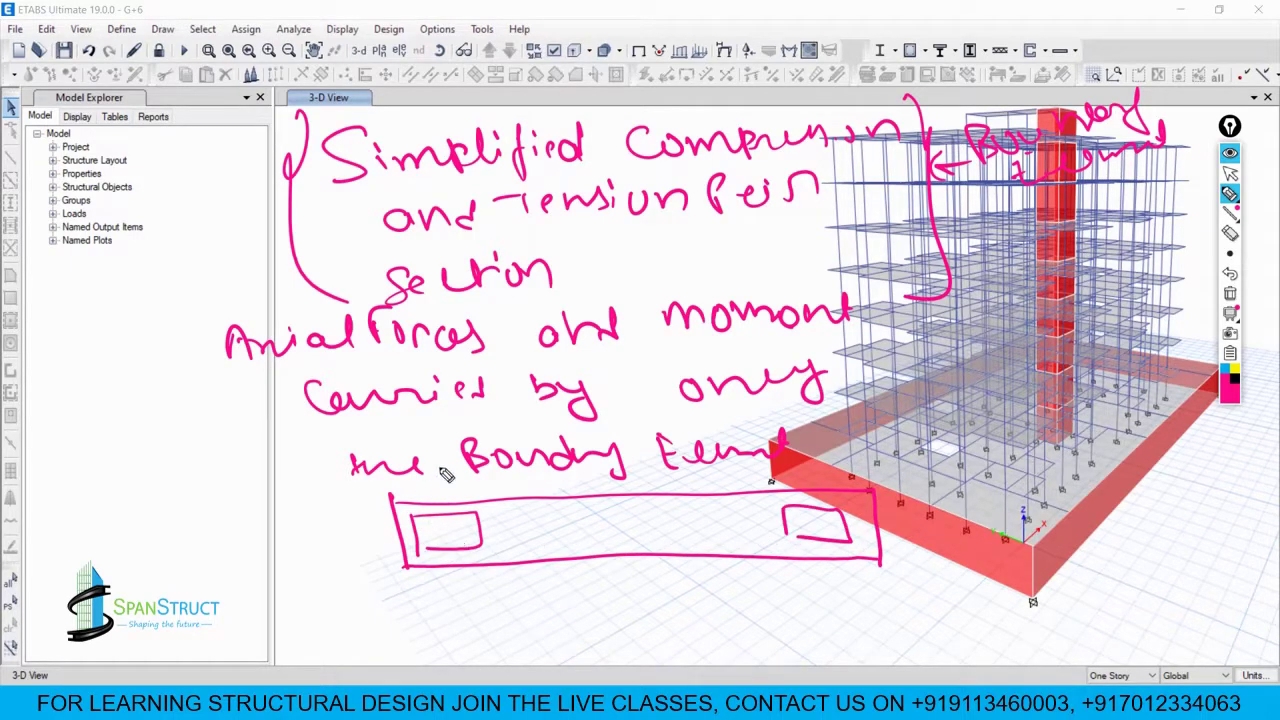
# Step: Underline "Axial Forces and moment" and "carries", and mark the wall sketch with circles around both end boxes and a rectangle between them
pyautogui.moveTo(250, 372); pyautogui.dragTo(764, 338)
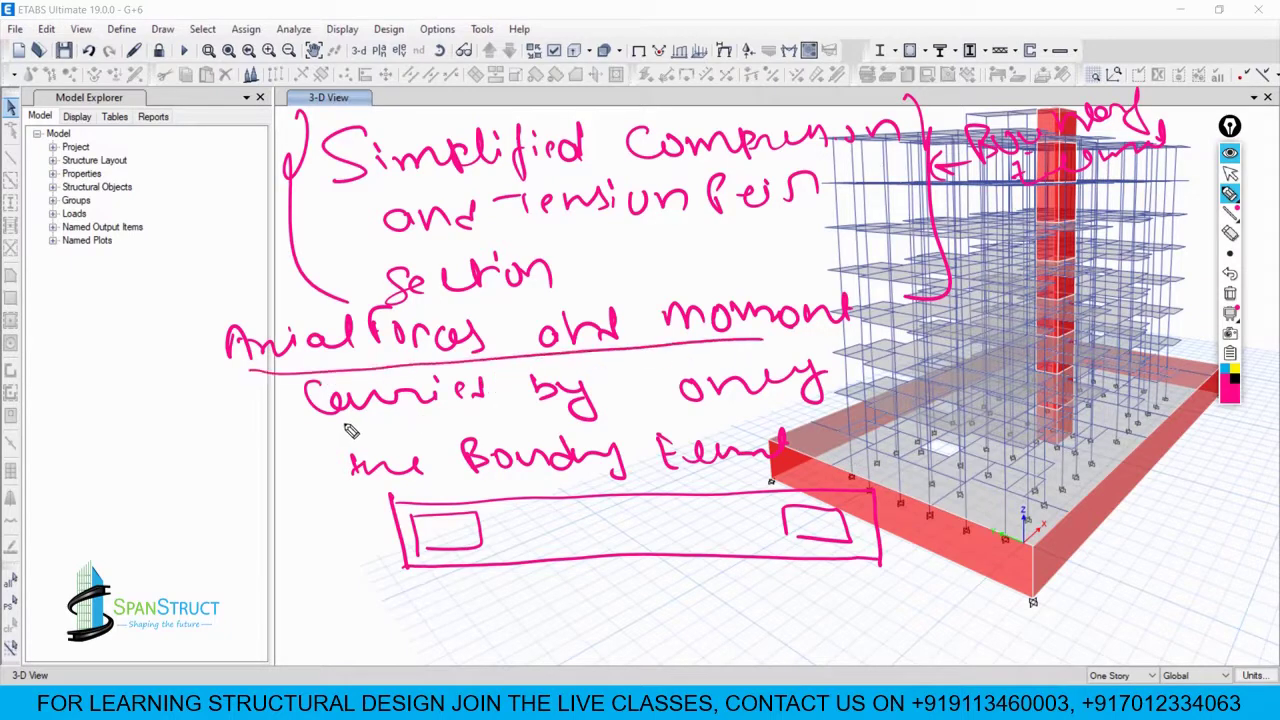
pyautogui.moveTo(332, 425); pyautogui.dragTo(432, 418)
pyautogui.moveTo(478, 506)
pyautogui.mouseDown()
pyautogui.moveTo(386, 551)
pyautogui.moveTo(488, 504)
pyautogui.mouseUp()
pyautogui.moveTo(870, 497); pyautogui.dragTo(878, 490)
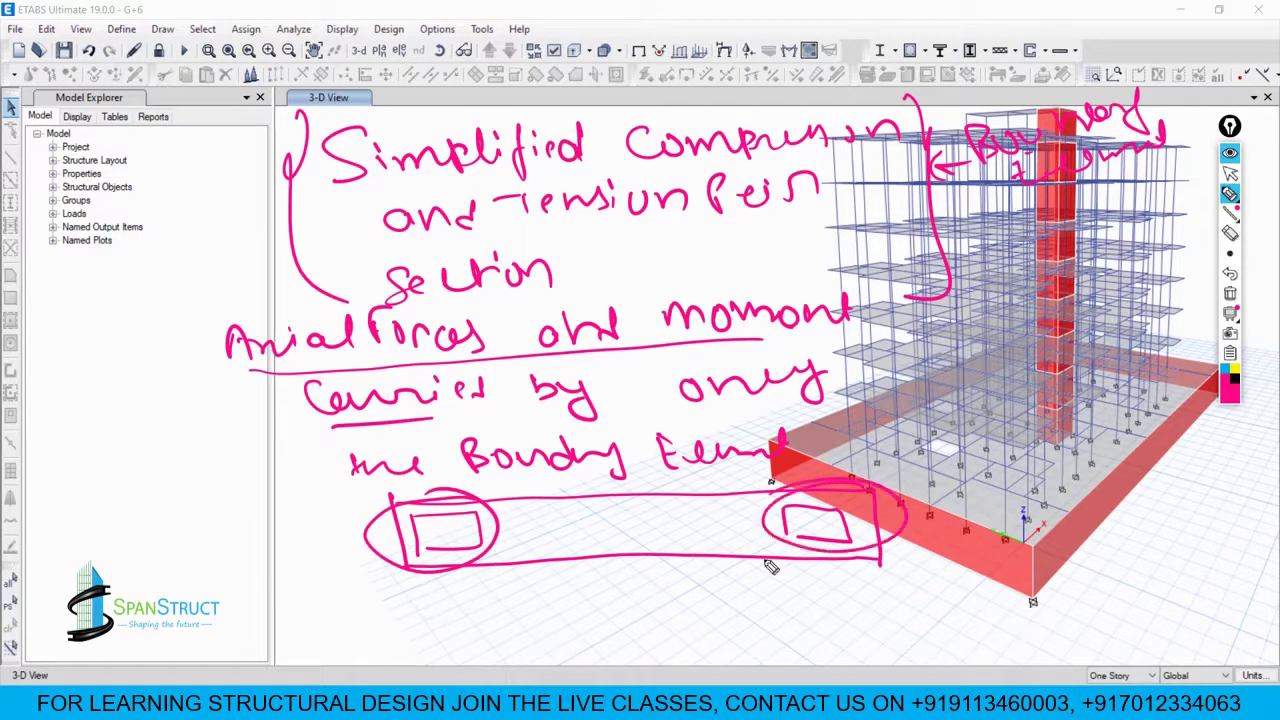
pyautogui.moveTo(510, 513)
pyautogui.mouseDown()
pyautogui.moveTo(745, 510)
pyautogui.moveTo(750, 540)
pyautogui.moveTo(545, 547)
pyautogui.moveTo(505, 515)
pyautogui.mouseUp()
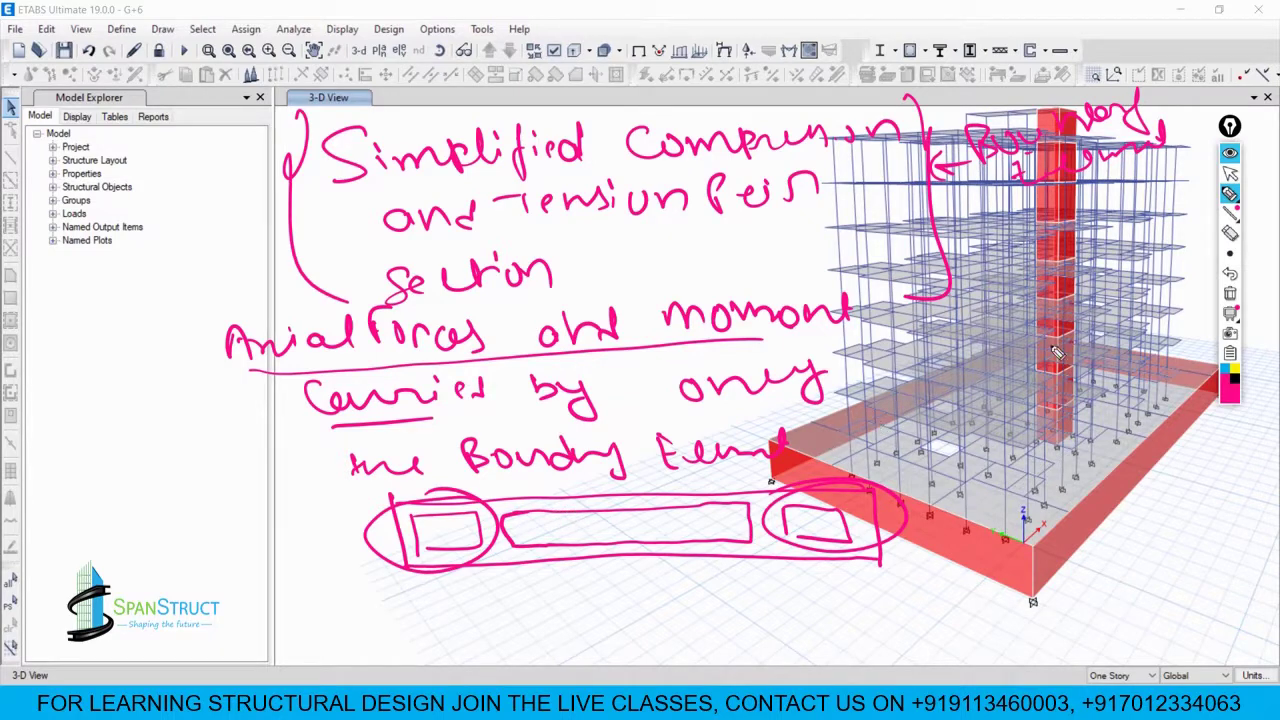
# Step: Clear all pink annotations and hide the columns, beams and floors in the 3-D view
pyautogui.click(1231, 294)
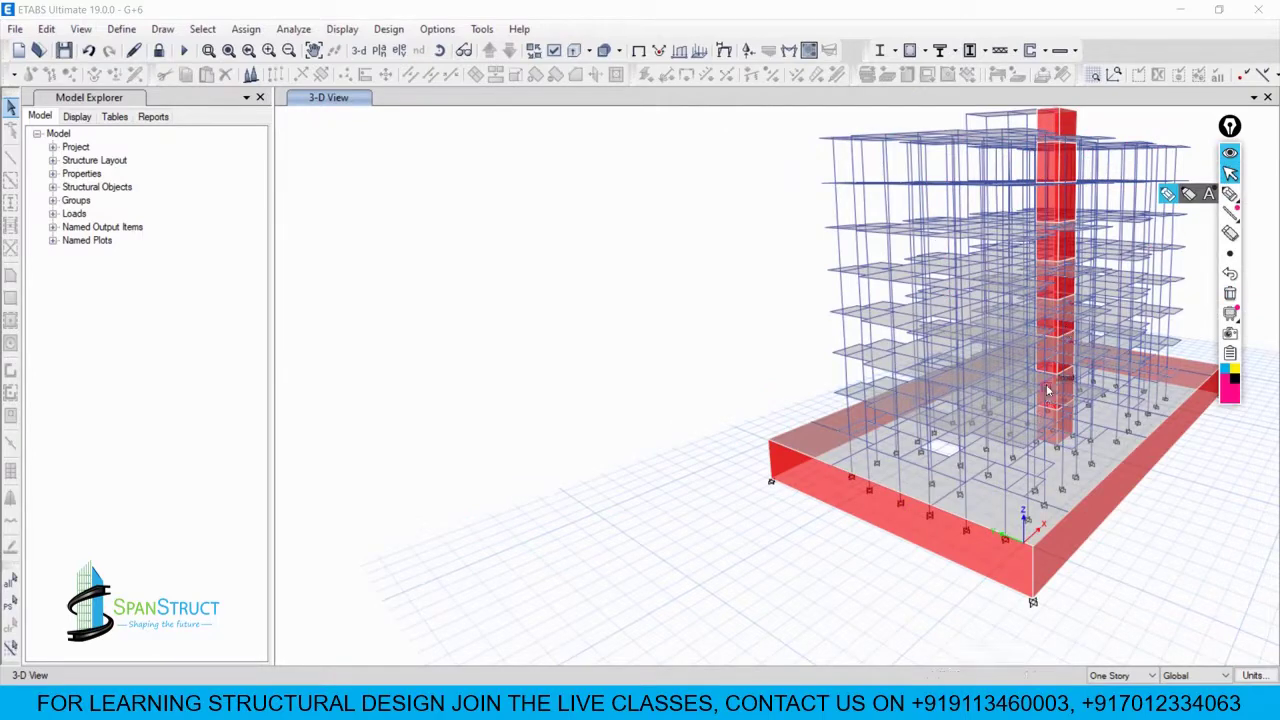
pyautogui.scroll(3, 1046, 384)
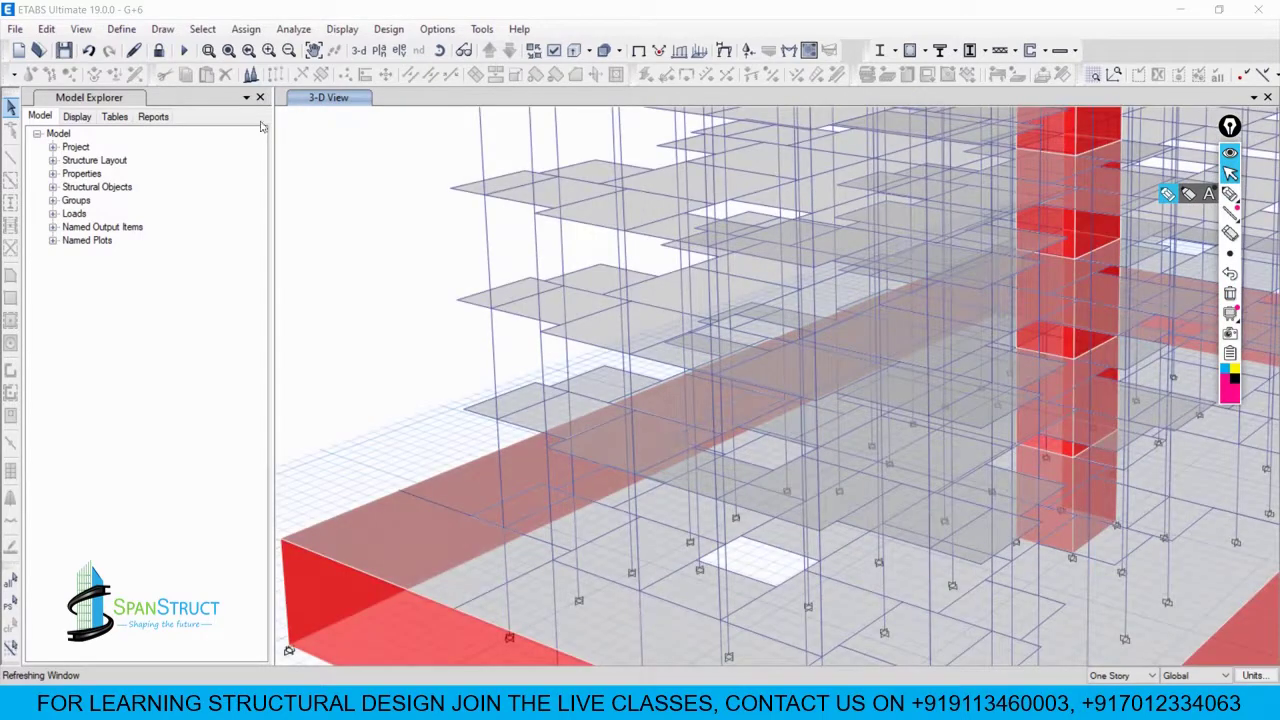
pyautogui.click(203, 29)
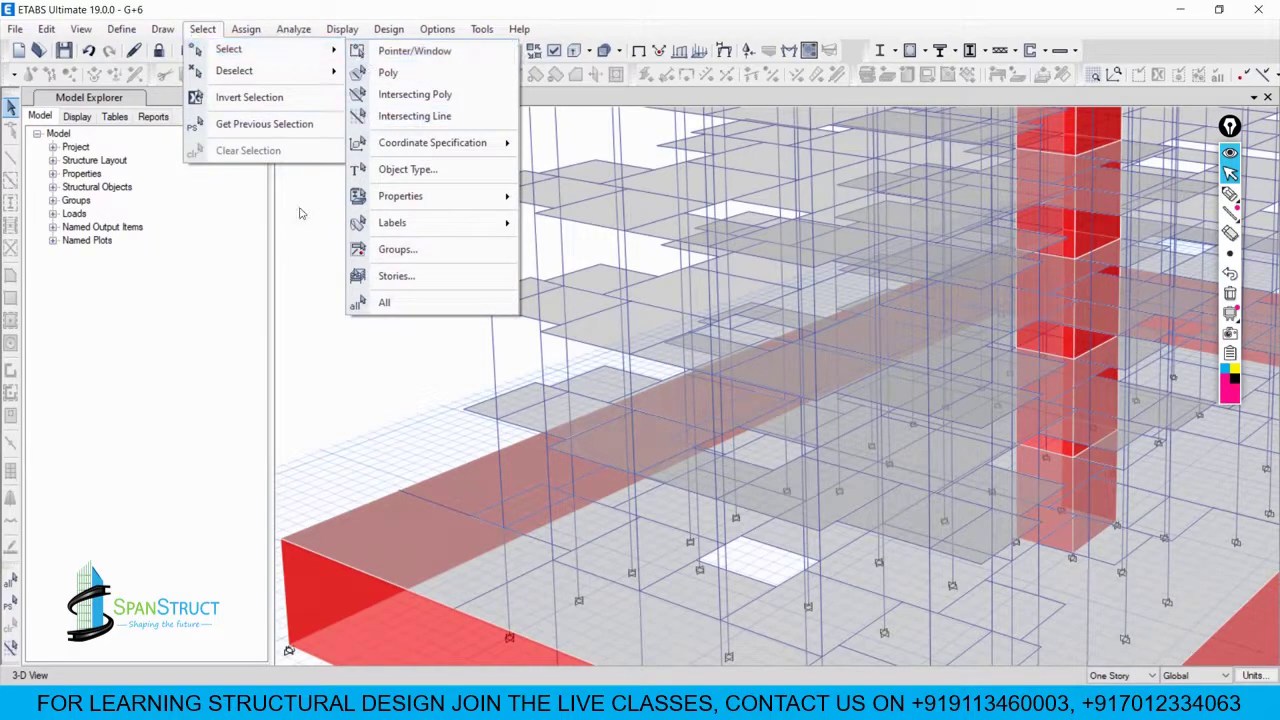
pyautogui.click(553, 50)
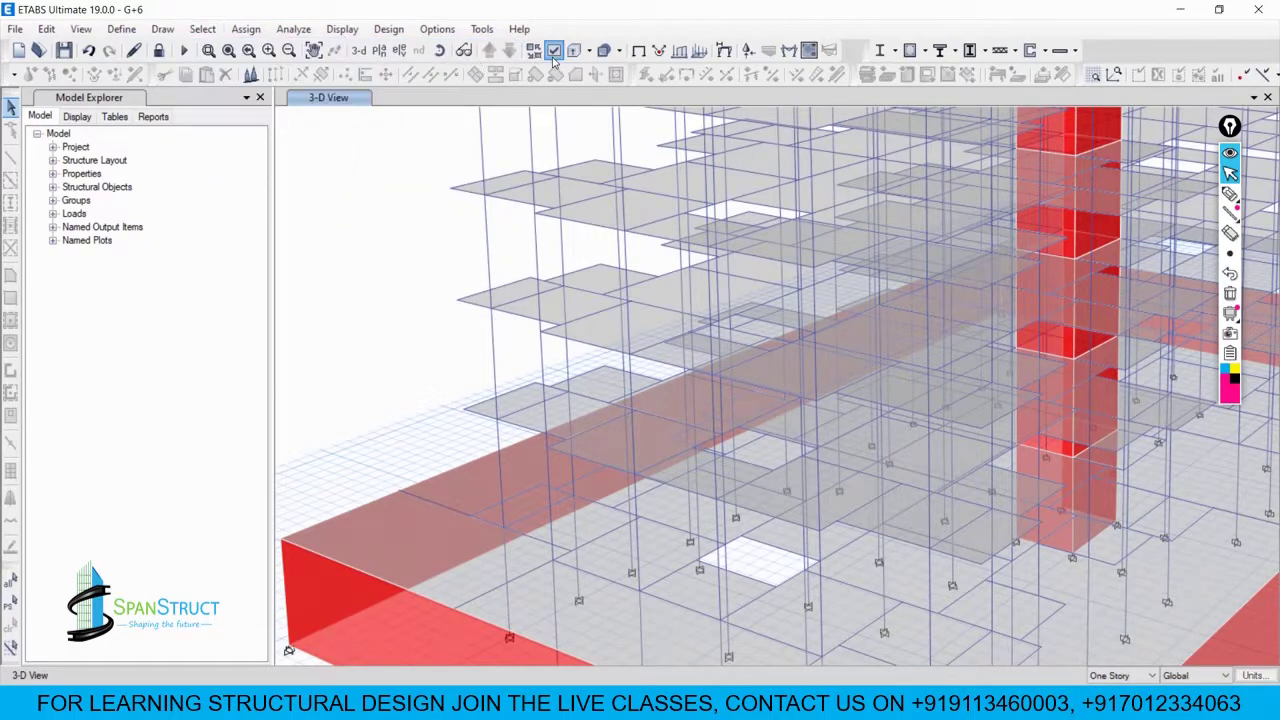
pyautogui.click(553, 50)
pyautogui.click(501, 227)
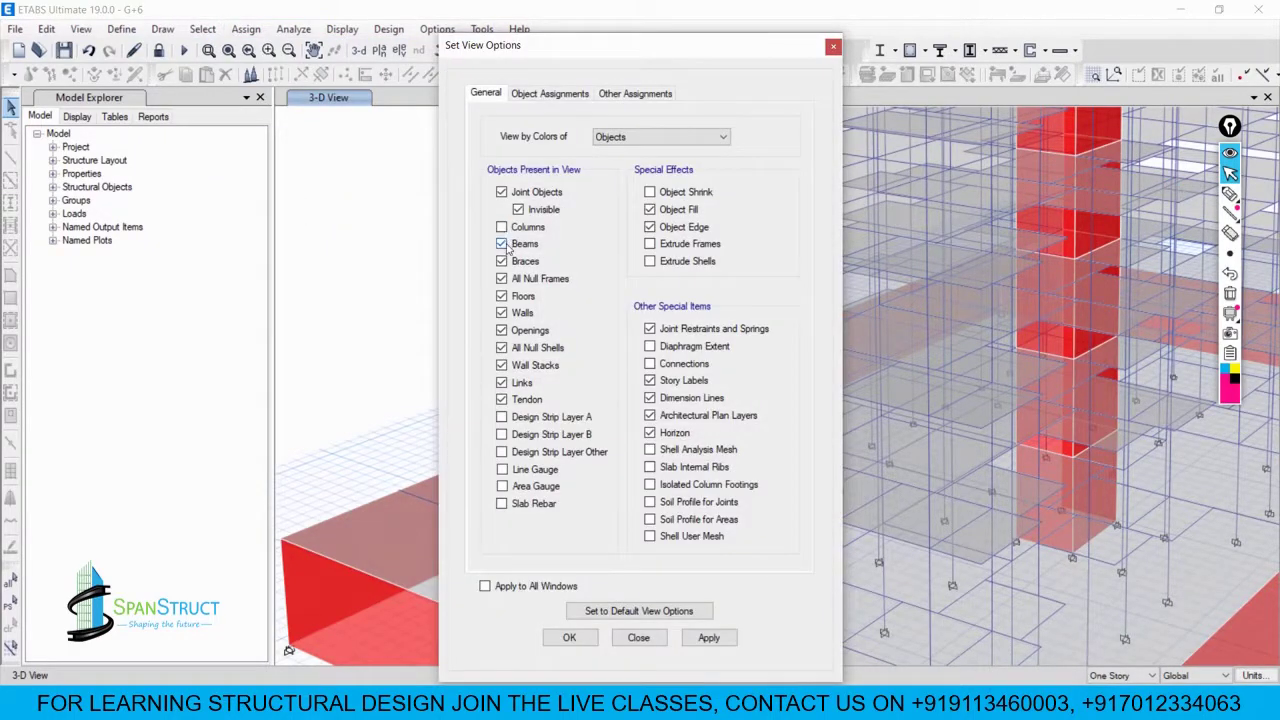
pyautogui.click(502, 244)
pyautogui.click(514, 298)
pyautogui.click(707, 639)
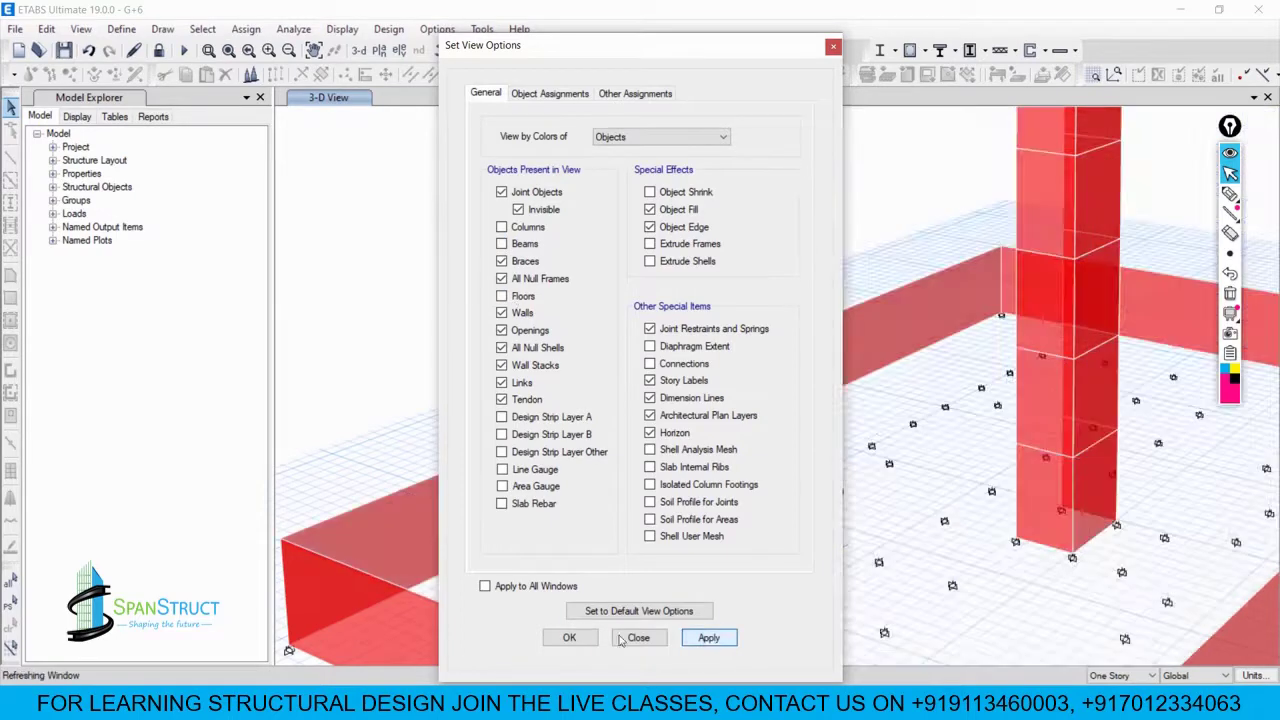
pyautogui.click(569, 637)
# Step: Select one wall panel of the vertical shear wall core near its base in the 3-D view
pyautogui.scroll(-5, 826, 357)
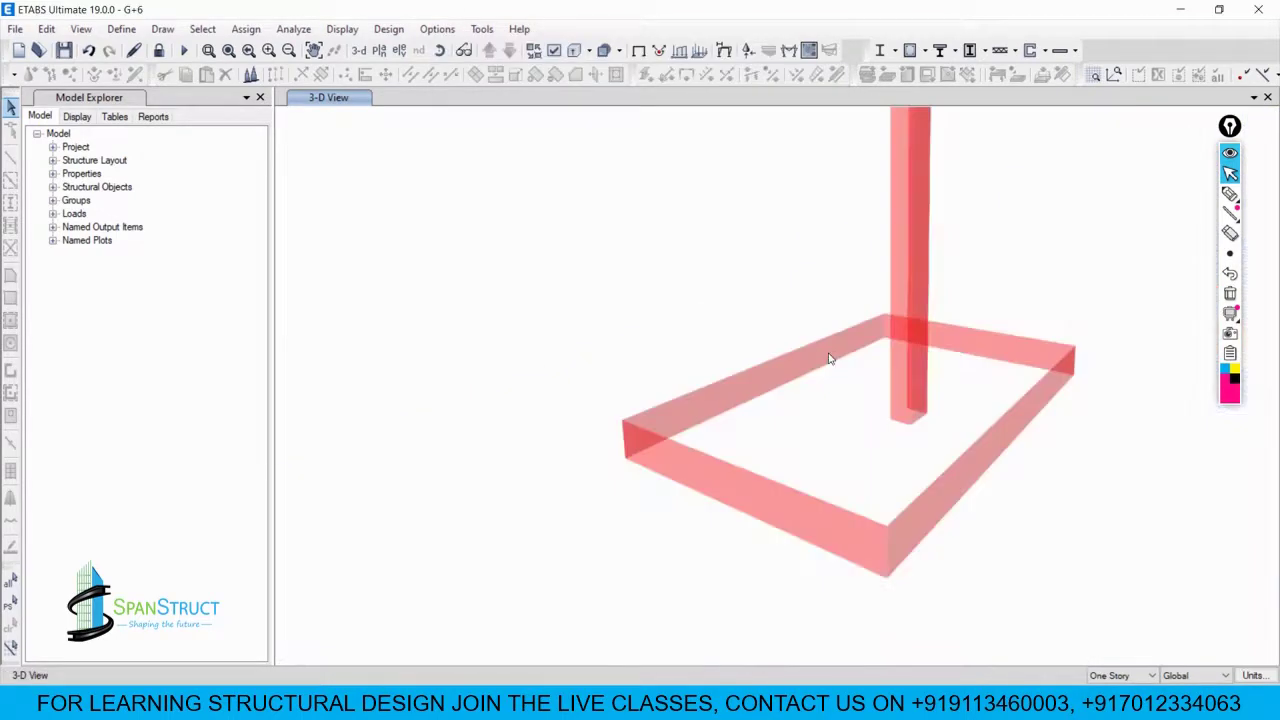
pyautogui.scroll(5, 899, 352)
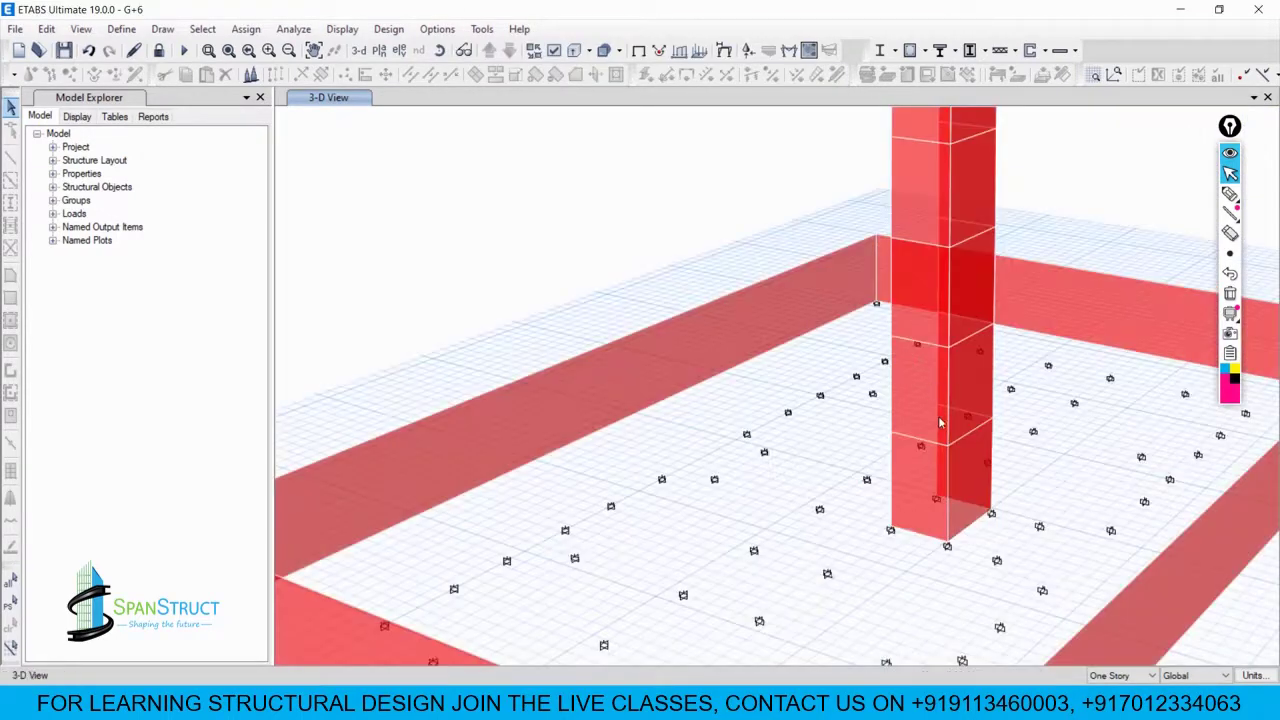
pyautogui.scroll(3, 936, 370)
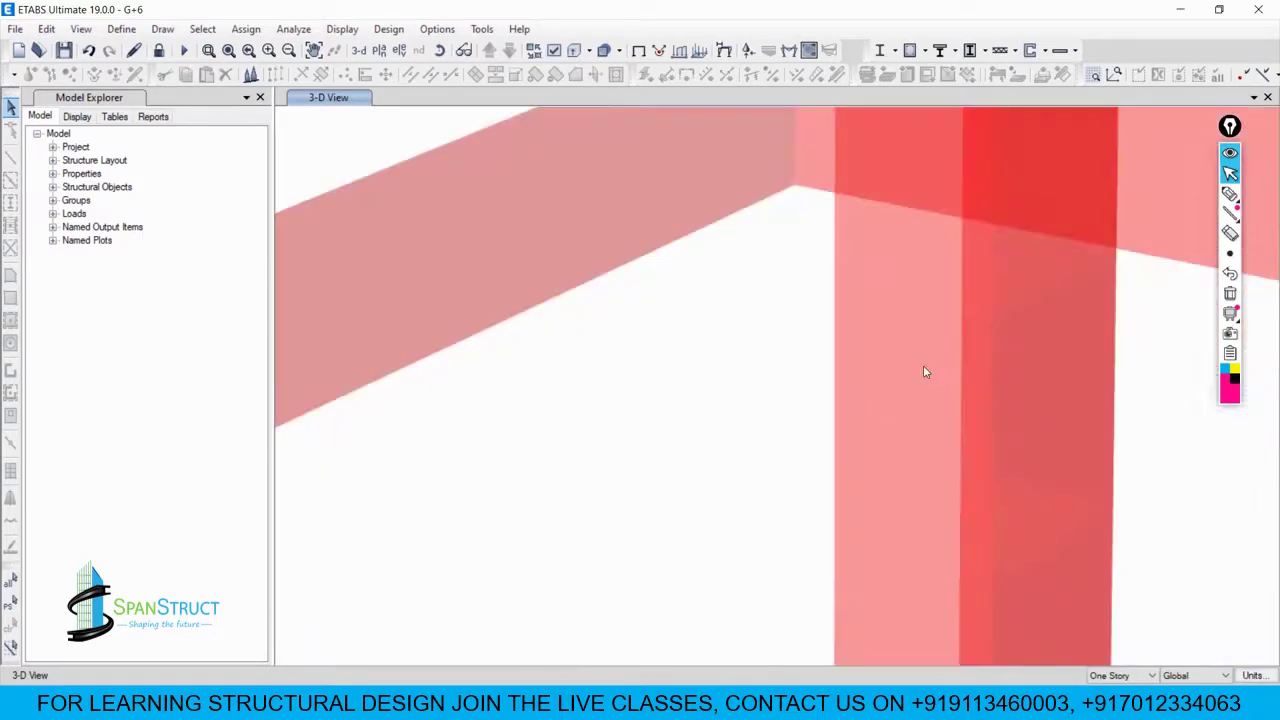
pyautogui.scroll(-1, 923, 367)
pyautogui.click(872, 343)
pyautogui.scroll(-3, 880, 344)
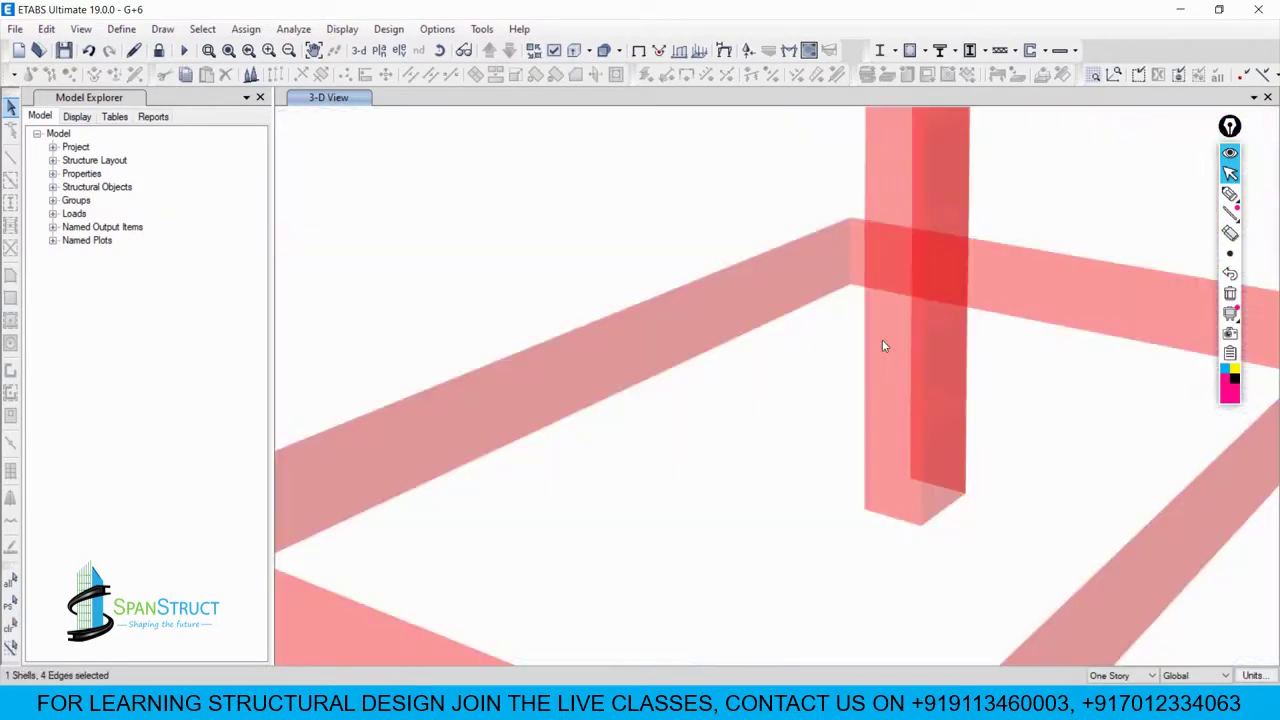
# Step: Isolate the selected wall panel so that only it is shown in the 3-D view
pyautogui.rightClick(557, 145)
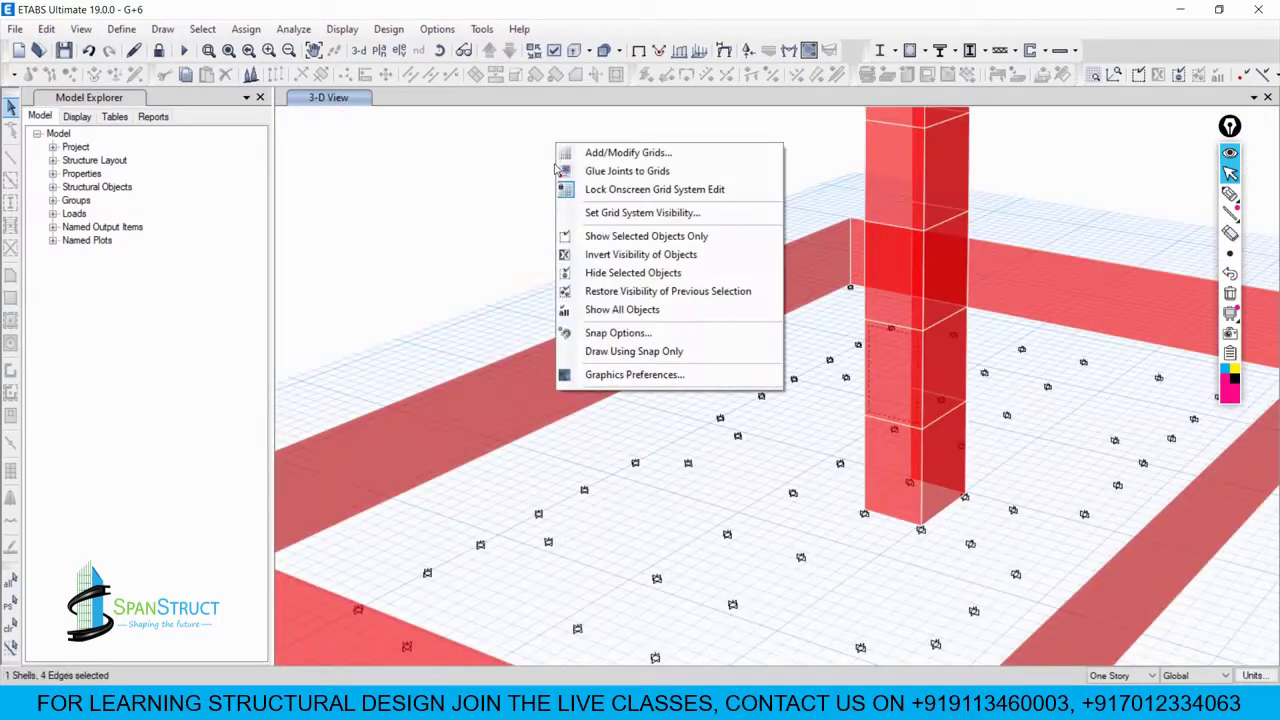
pyautogui.click(630, 236)
pyautogui.scroll(3, 915, 375)
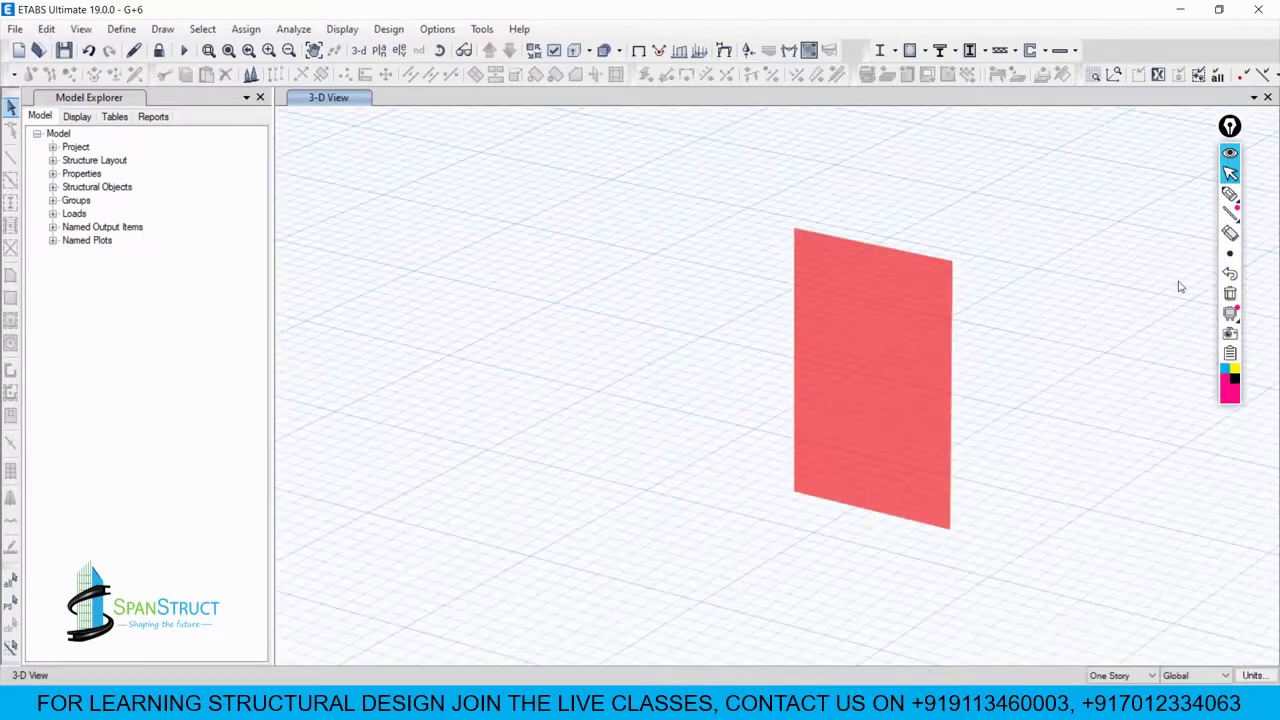
# Step: Draw a column of lateral load arrows against one vertical edge of the panel and sketch its swayed shape in dashed lines
pyautogui.moveTo(1218, 200)
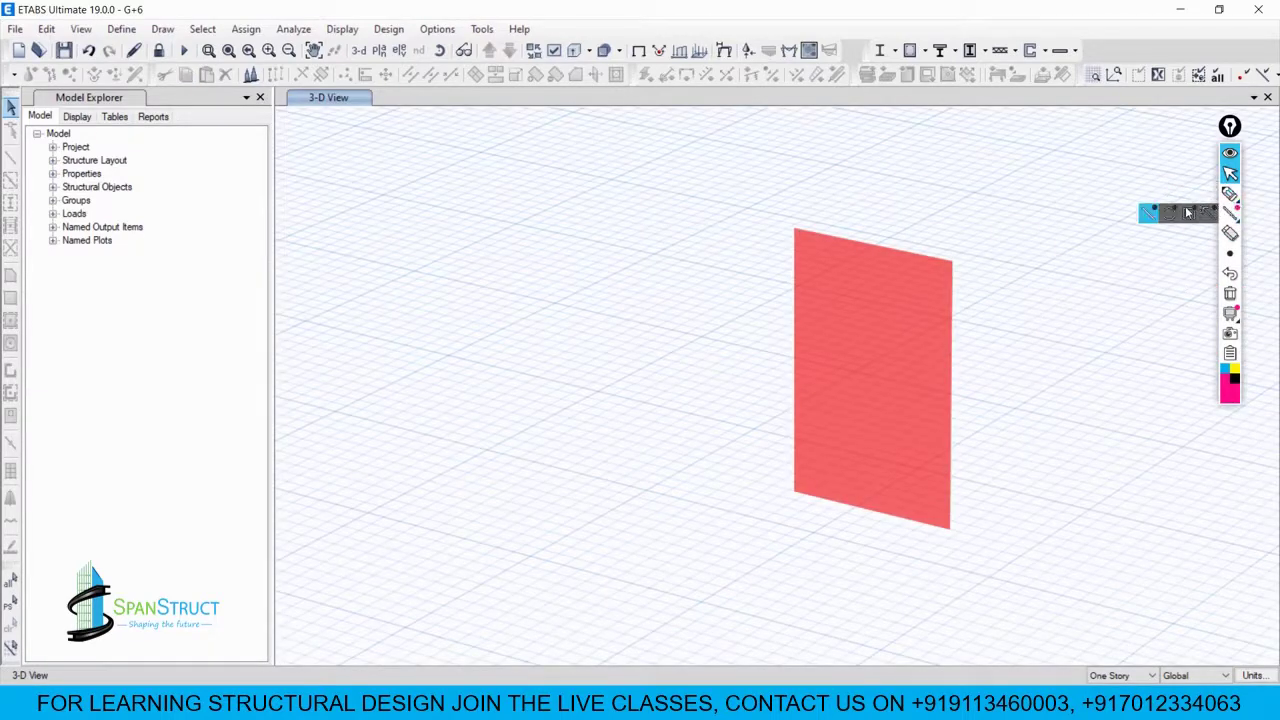
pyautogui.click(1230, 193)
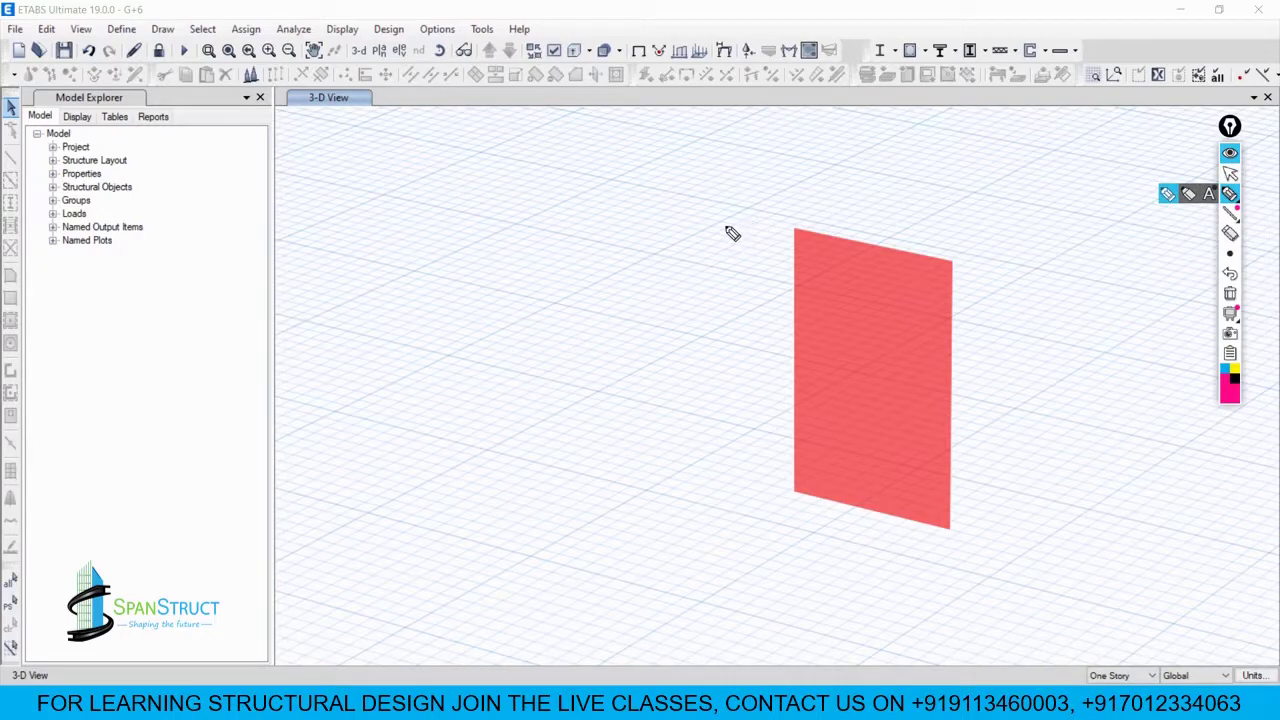
pyautogui.moveTo(716, 224)
pyautogui.mouseDown()
pyautogui.moveTo(770, 240)
pyautogui.moveTo(766, 260)
pyautogui.mouseUp()
pyautogui.moveTo(735, 282)
pyautogui.mouseDown()
pyautogui.moveTo(775, 292)
pyautogui.moveTo(778, 320)
pyautogui.mouseUp()
pyautogui.moveTo(762, 310); pyautogui.dragTo(776, 354)
pyautogui.moveTo(762, 342); pyautogui.dragTo(776, 392)
pyautogui.moveTo(746, 410)
pyautogui.mouseDown()
pyautogui.moveTo(776, 412)
pyautogui.moveTo(787, 448)
pyautogui.moveTo(777, 466)
pyautogui.mouseUp()
pyautogui.moveTo(760, 468); pyautogui.dragTo(766, 474)
pyautogui.moveTo(766, 486)
pyautogui.mouseDown()
pyautogui.moveTo(802, 474)
pyautogui.moveTo(803, 494)
pyautogui.moveTo(908, 266)
pyautogui.moveTo(943, 254)
pyautogui.moveTo(1080, 274)
pyautogui.moveTo(983, 409)
pyautogui.moveTo(937, 517)
pyautogui.mouseUp()
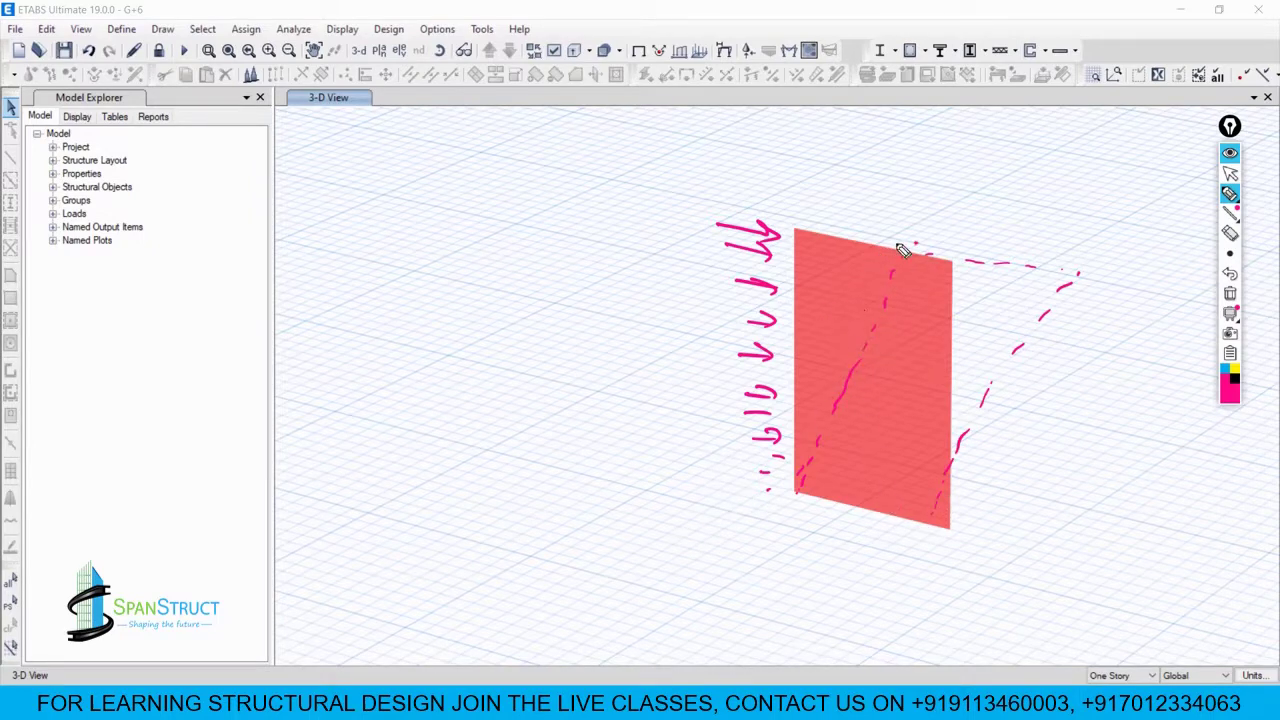
# Step: Circle the loaded edge of the swayed shape and label it "Tension", and circle the far edge and label it "Compression"
pyautogui.moveTo(903, 249)
pyautogui.mouseDown()
pyautogui.moveTo(853, 311)
pyautogui.moveTo(780, 456)
pyautogui.moveTo(846, 467)
pyautogui.moveTo(900, 236)
pyautogui.moveTo(962, 180)
pyautogui.moveTo(1028, 150)
pyautogui.mouseUp()
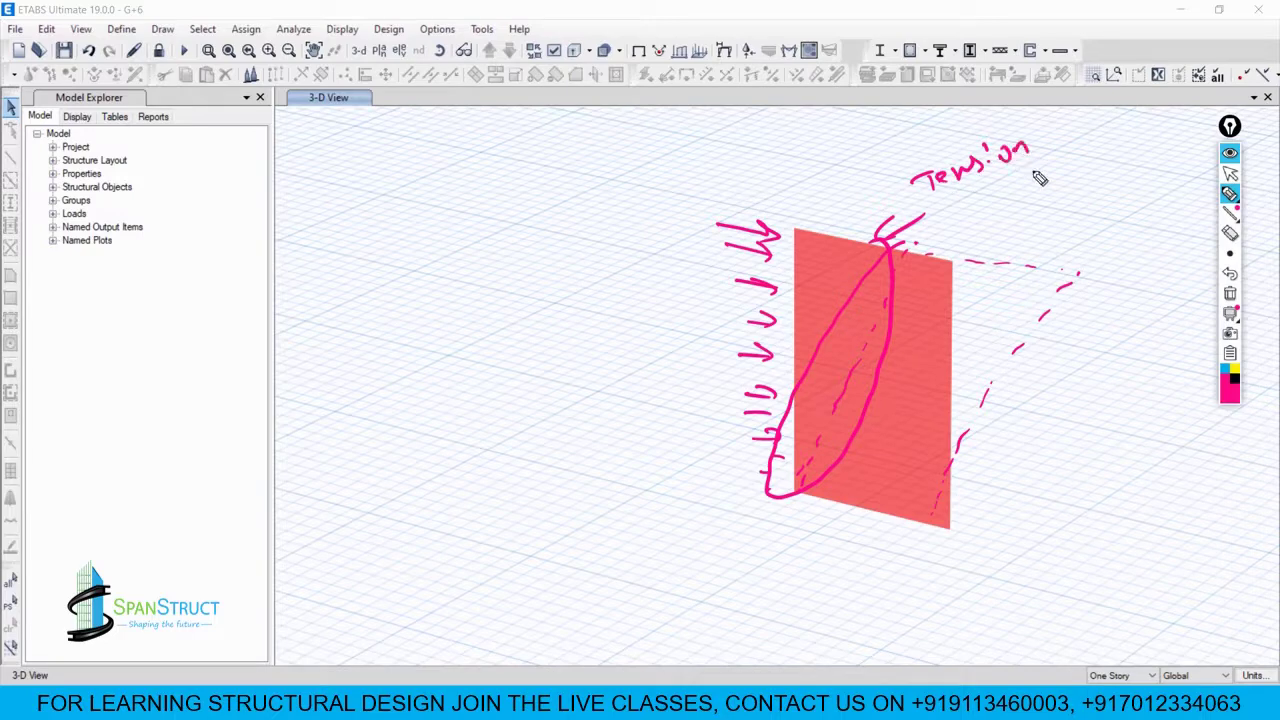
pyautogui.moveTo(1077, 280)
pyautogui.mouseDown()
pyautogui.moveTo(986, 374)
pyautogui.moveTo(933, 485)
pyautogui.moveTo(971, 514)
pyautogui.moveTo(1043, 394)
pyautogui.moveTo(1063, 286)
pyautogui.moveTo(1060, 374)
pyautogui.moveTo(1086, 357)
pyautogui.moveTo(1138, 361)
pyautogui.moveTo(1192, 344)
pyautogui.moveTo(1206, 326)
pyautogui.mouseUp()
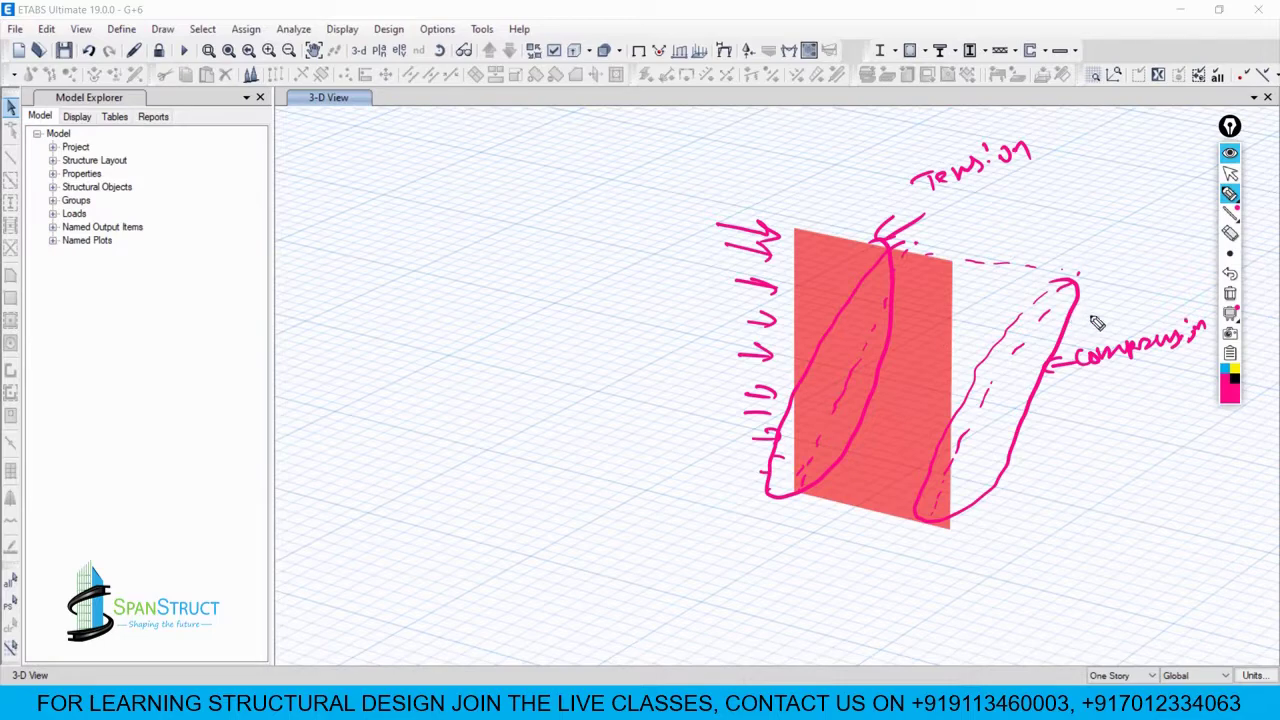
pyautogui.moveTo(1117, 325)
pyautogui.mouseDown()
pyautogui.moveTo(1072, 305)
pyautogui.moveTo(1068, 330)
pyautogui.mouseUp()
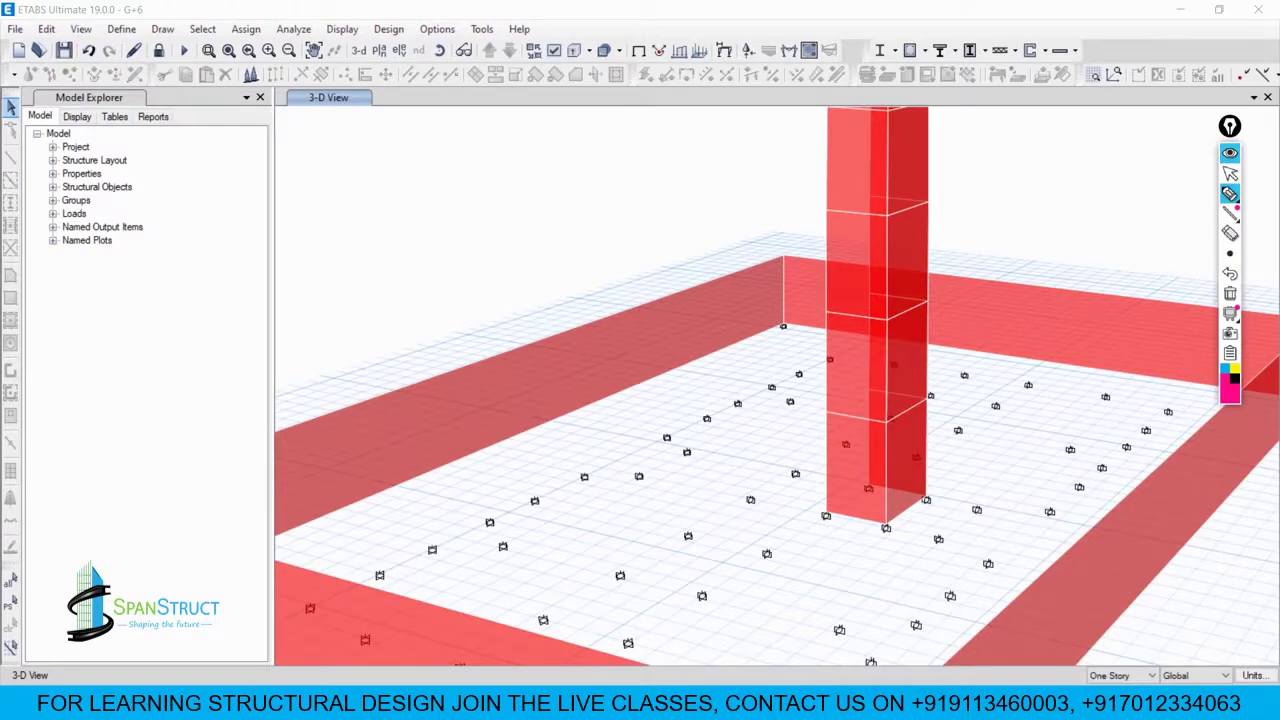
# Step: Mark load arrows beside the lowest panel of the wall core, and clear the annotations
pyautogui.moveTo(797, 411)
pyautogui.mouseDown()
pyautogui.moveTo(832, 422)
pyautogui.moveTo(815, 440)
pyautogui.moveTo(816, 508)
pyautogui.moveTo(788, 511)
pyautogui.mouseUp()
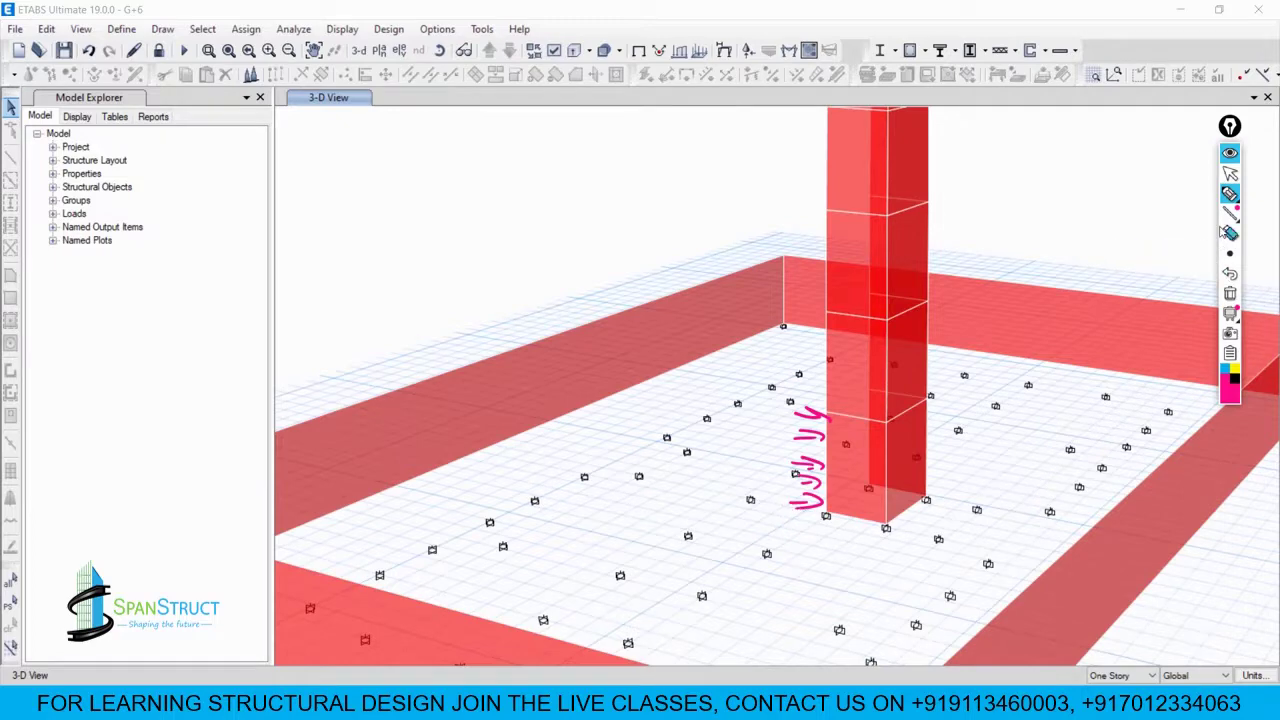
pyautogui.click(1232, 295)
pyautogui.click(1230, 174)
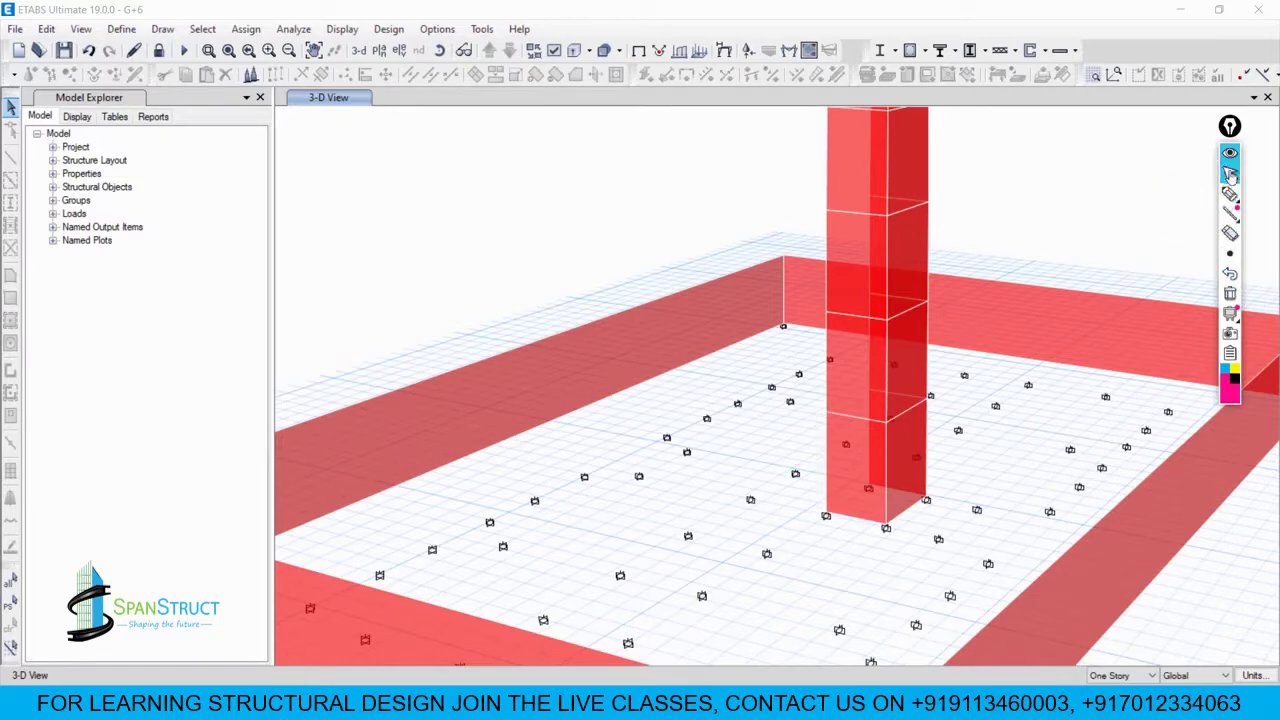
# Step: Review the EX and EY entries in the load case definitions without changing them
pyautogui.click(119, 30)
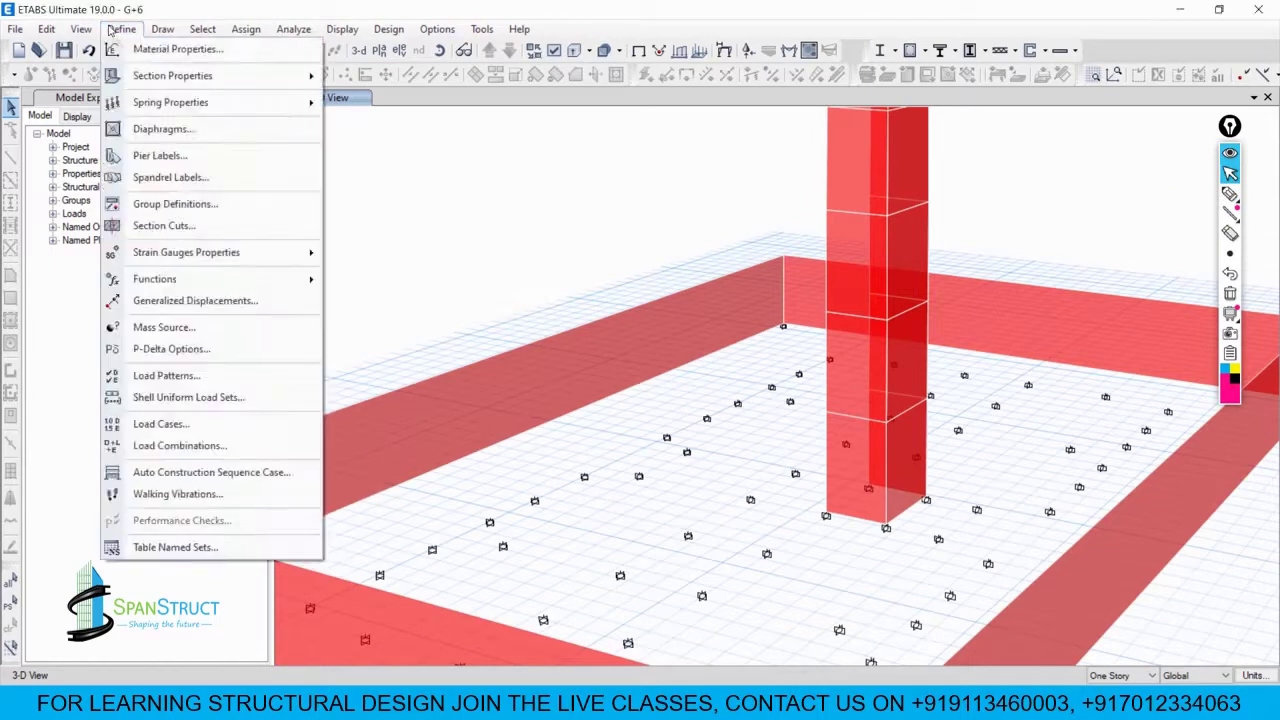
pyautogui.scroll(-1, 420, 432)
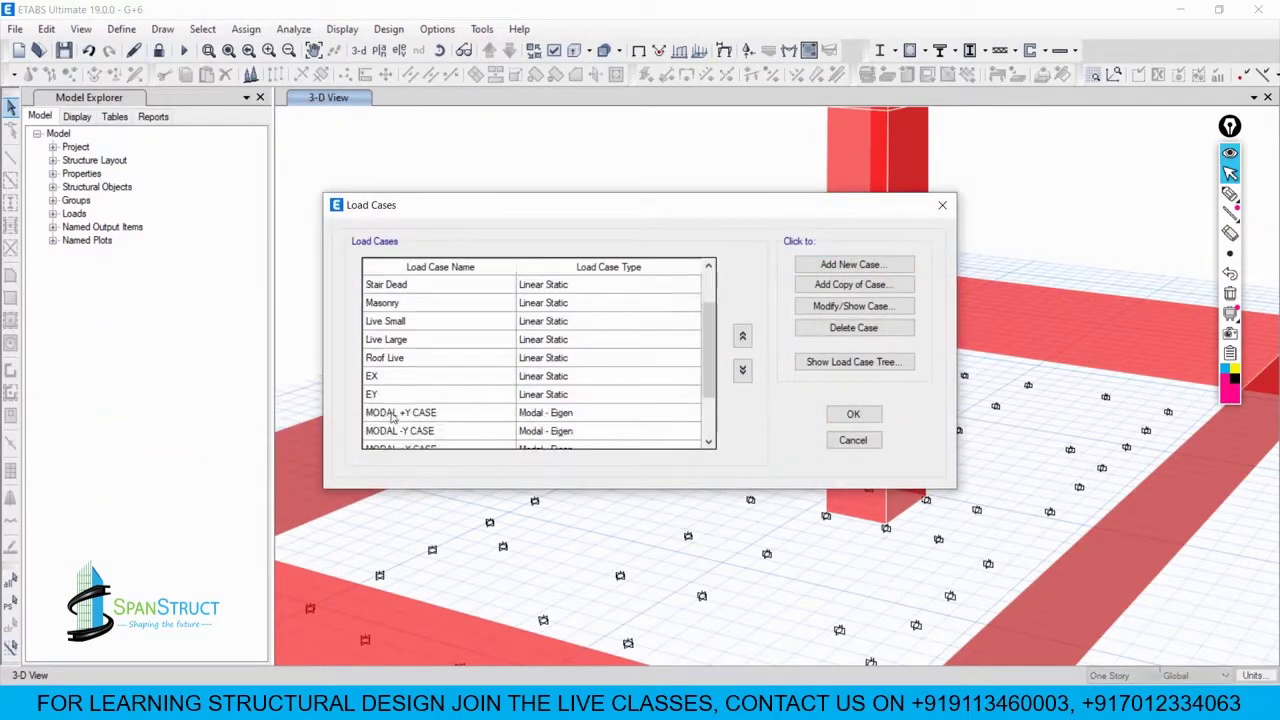
pyautogui.click(389, 379)
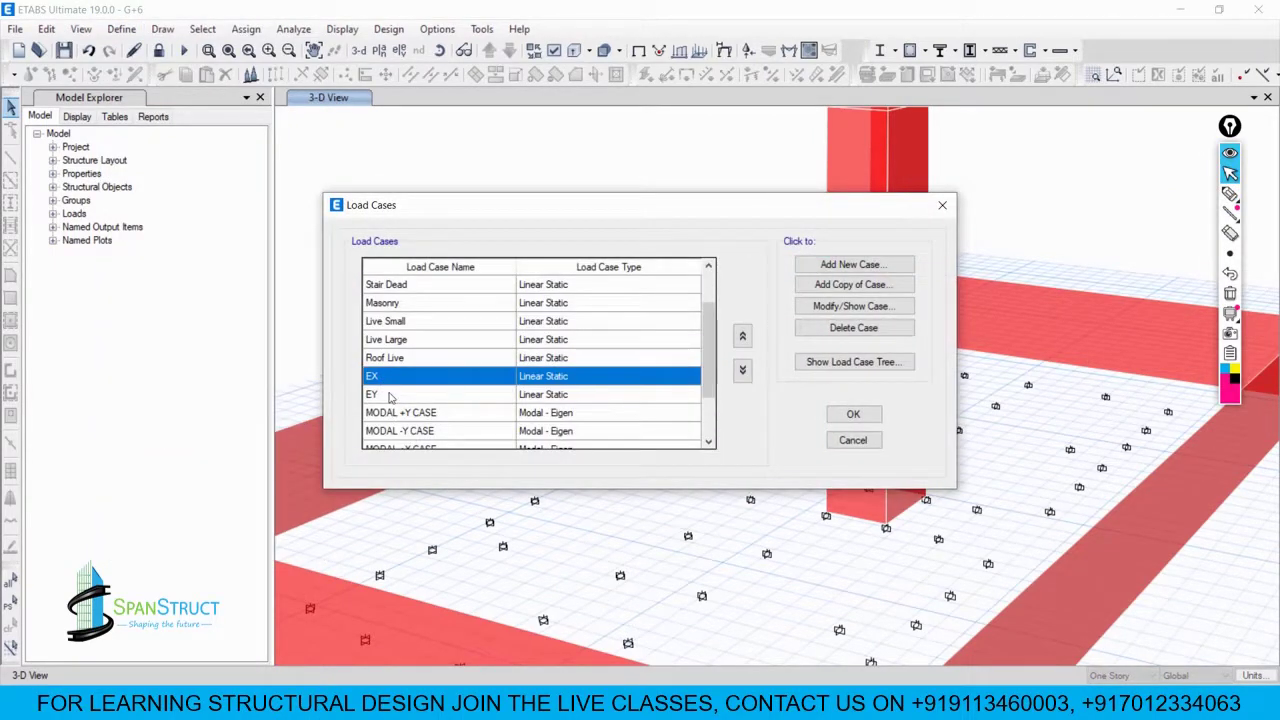
pyautogui.click(855, 441)
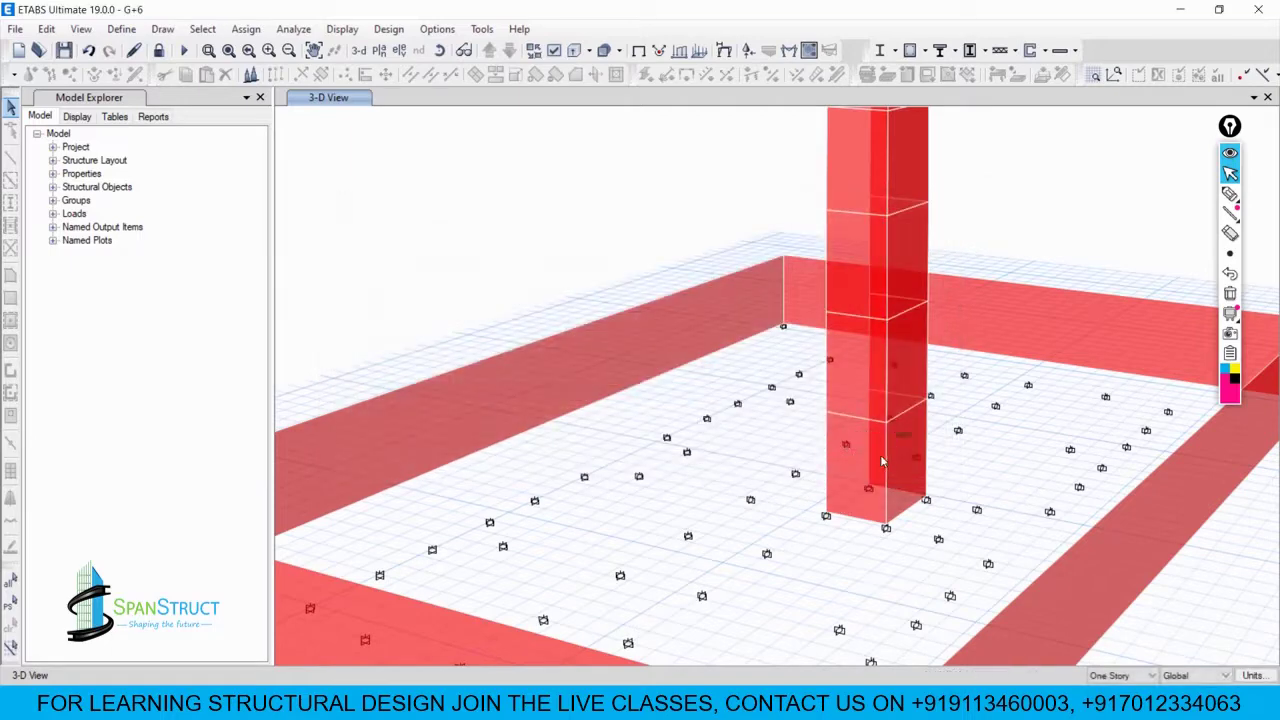
# Step: Select the front wall panel at the base of the core and open the Shell Forces/Stresses settings with the load case choices
pyautogui.scroll(3, 878, 459)
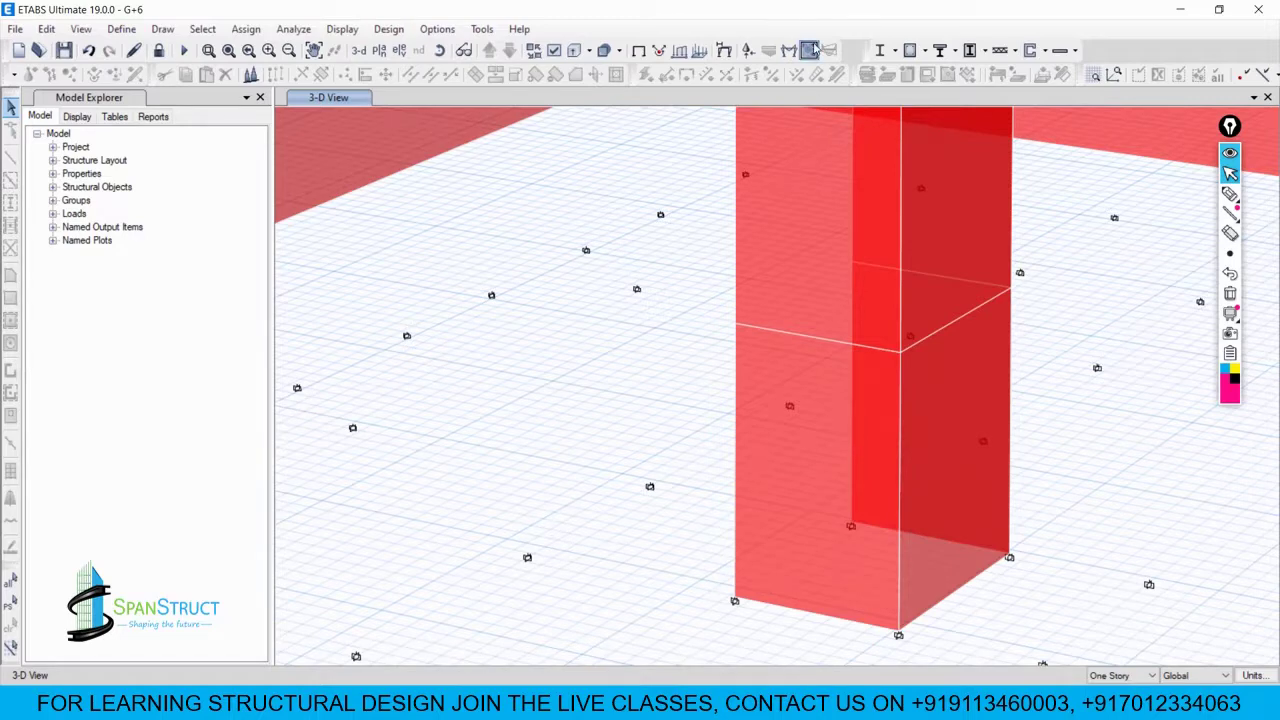
pyautogui.scroll(-5, 900, 390)
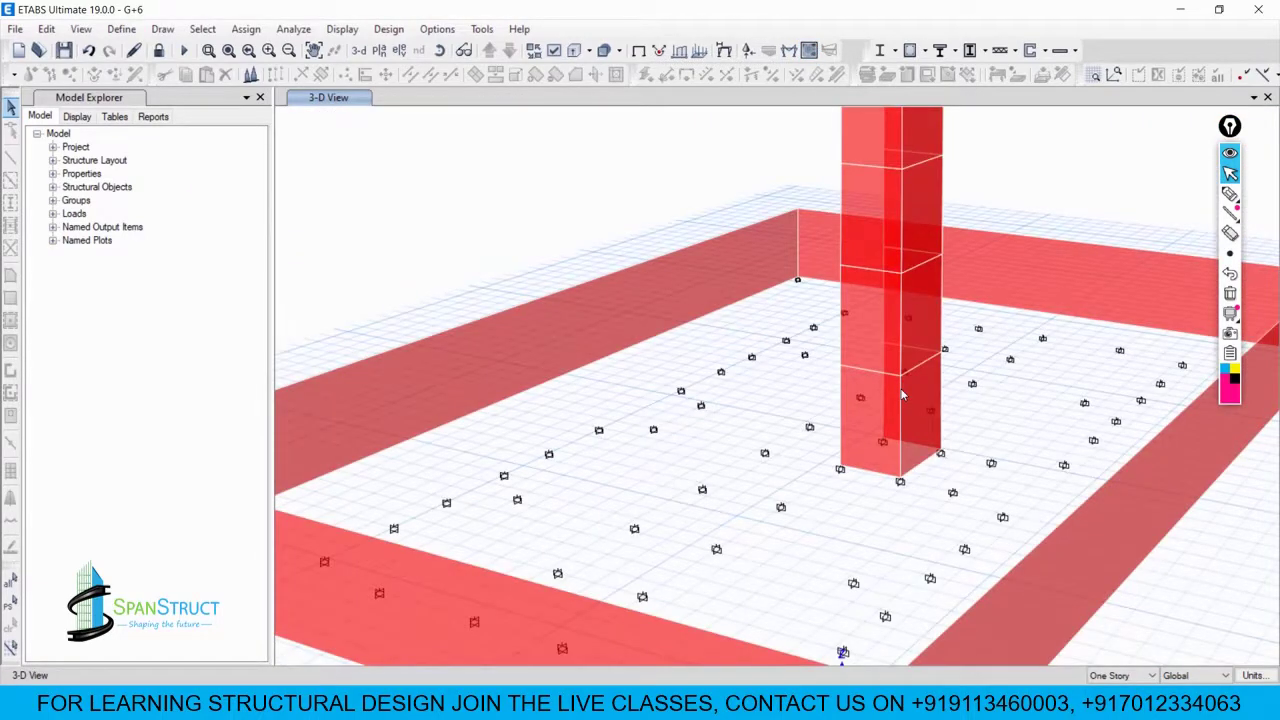
pyautogui.scroll(3, 862, 438)
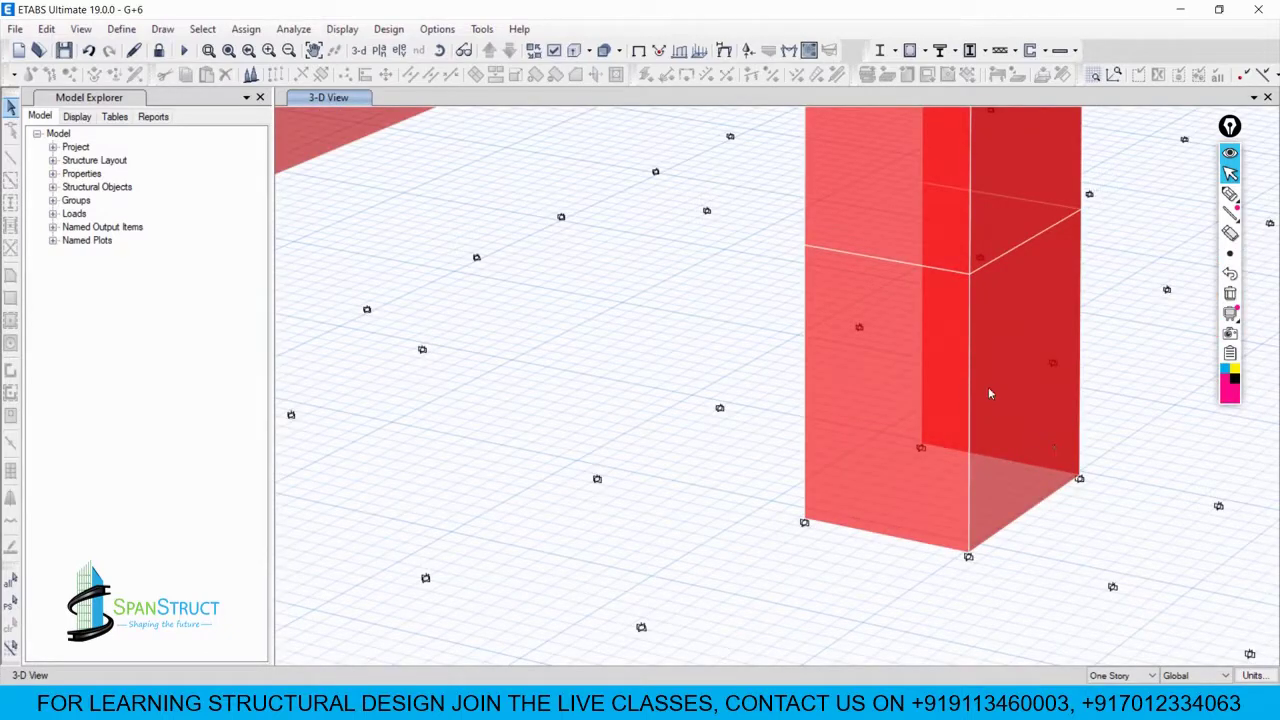
pyautogui.click(929, 413)
pyautogui.click(860, 367)
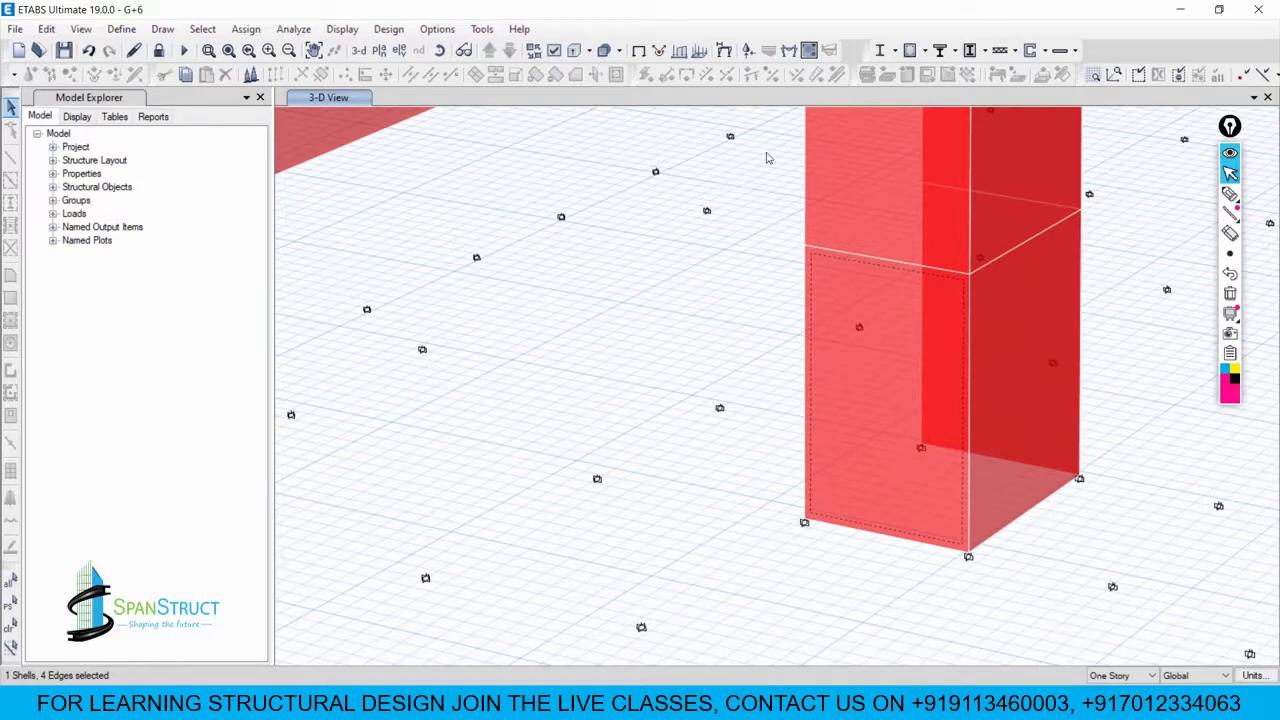
pyautogui.click(814, 53)
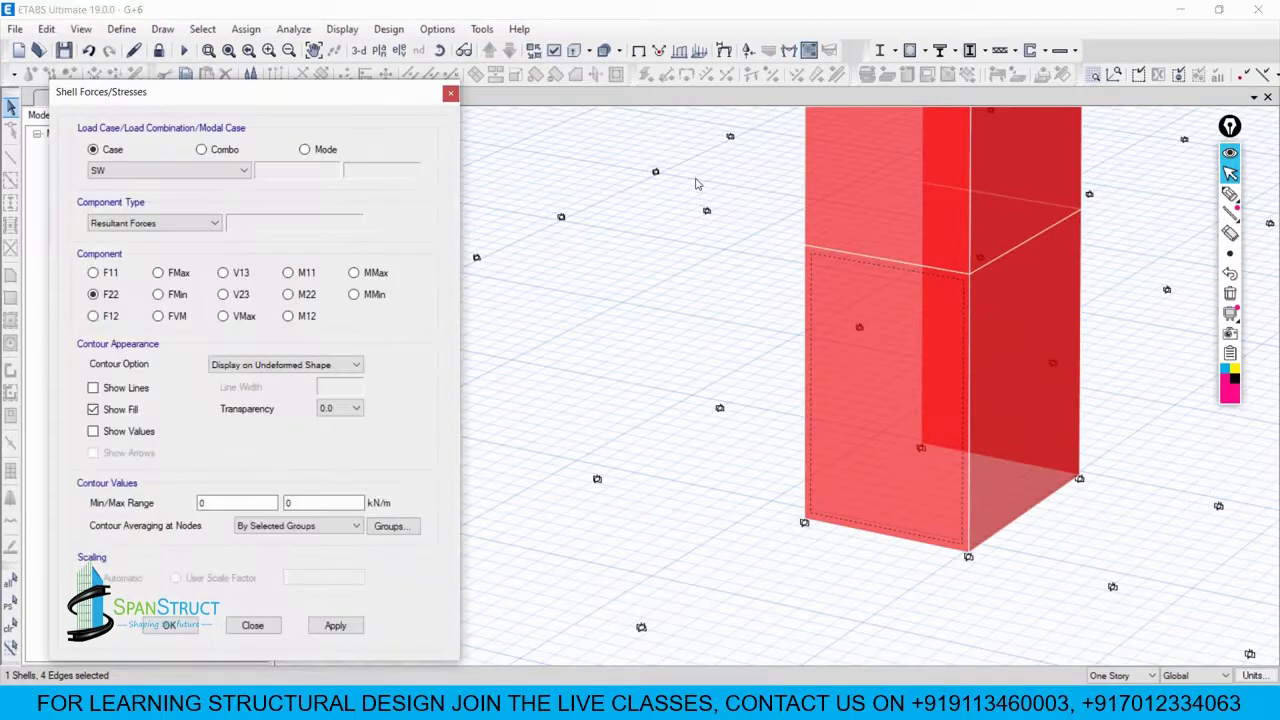
pyautogui.moveTo(106, 97); pyautogui.dragTo(157, 37)
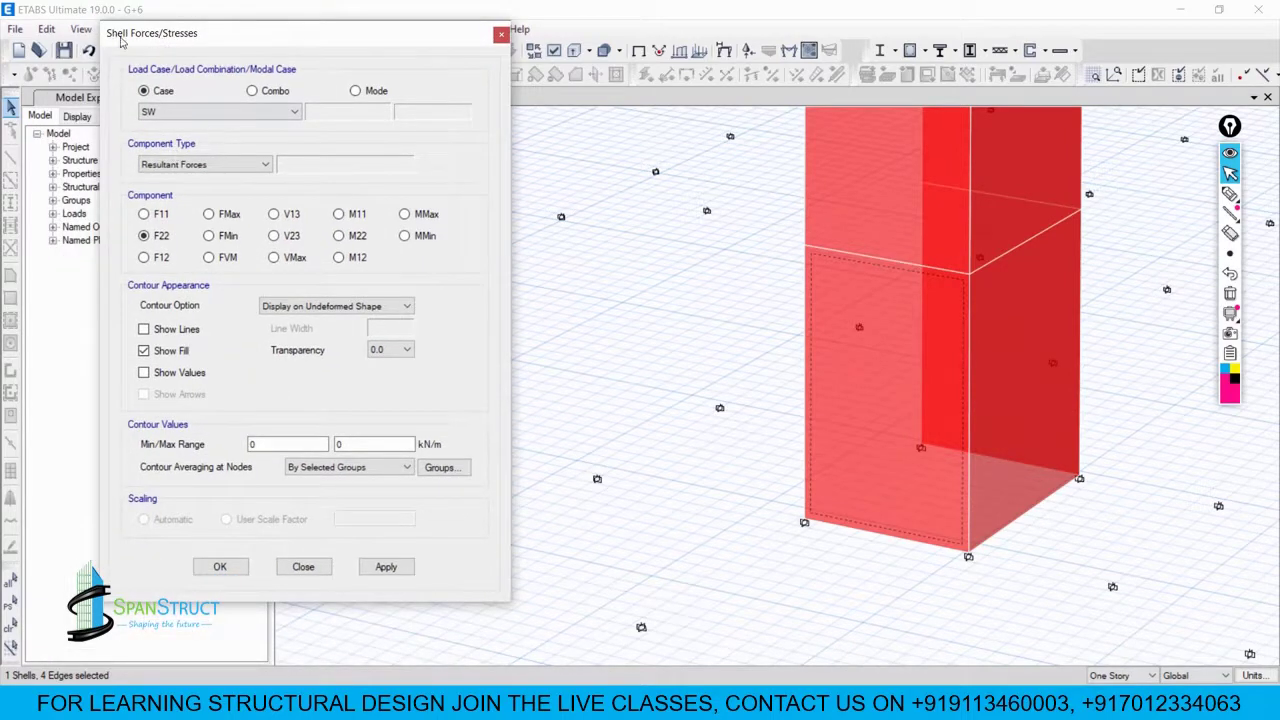
pyautogui.click(216, 111)
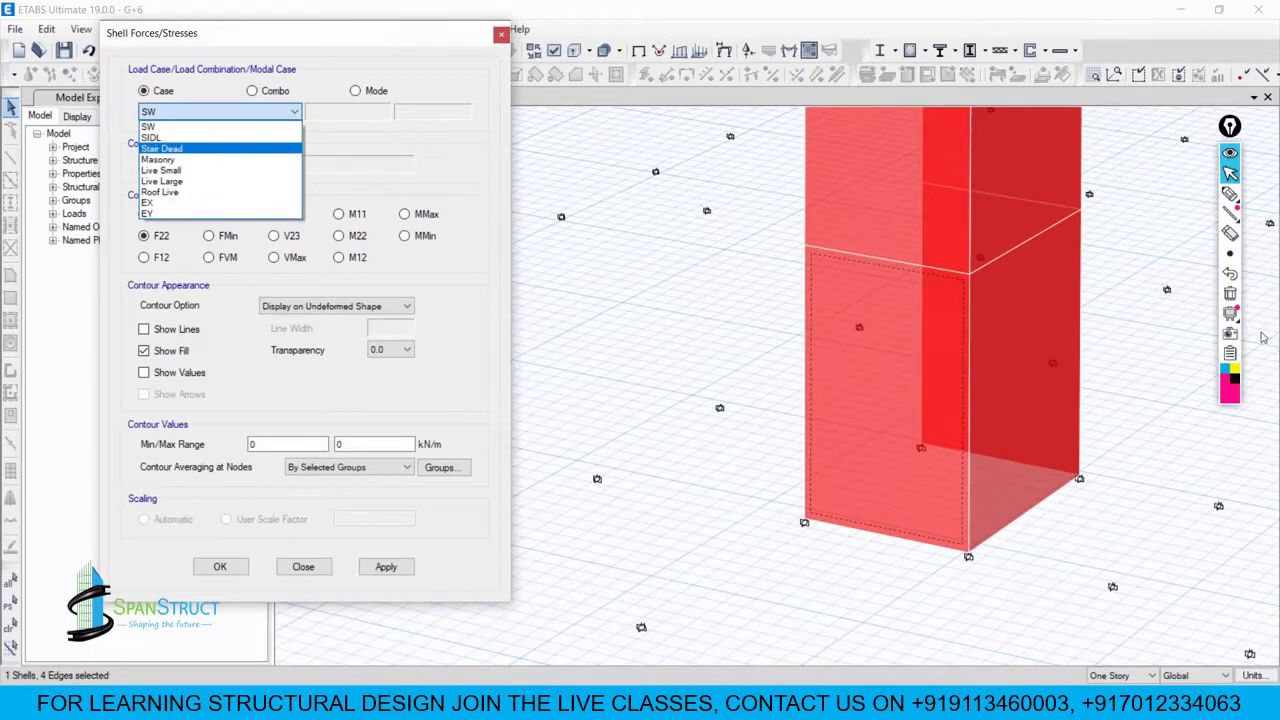
# Step: Mark the lengths of the core's two front base edges with double arrows, hatch the adjoining wall face, and clear the annotations
pyautogui.click(1240, 300)
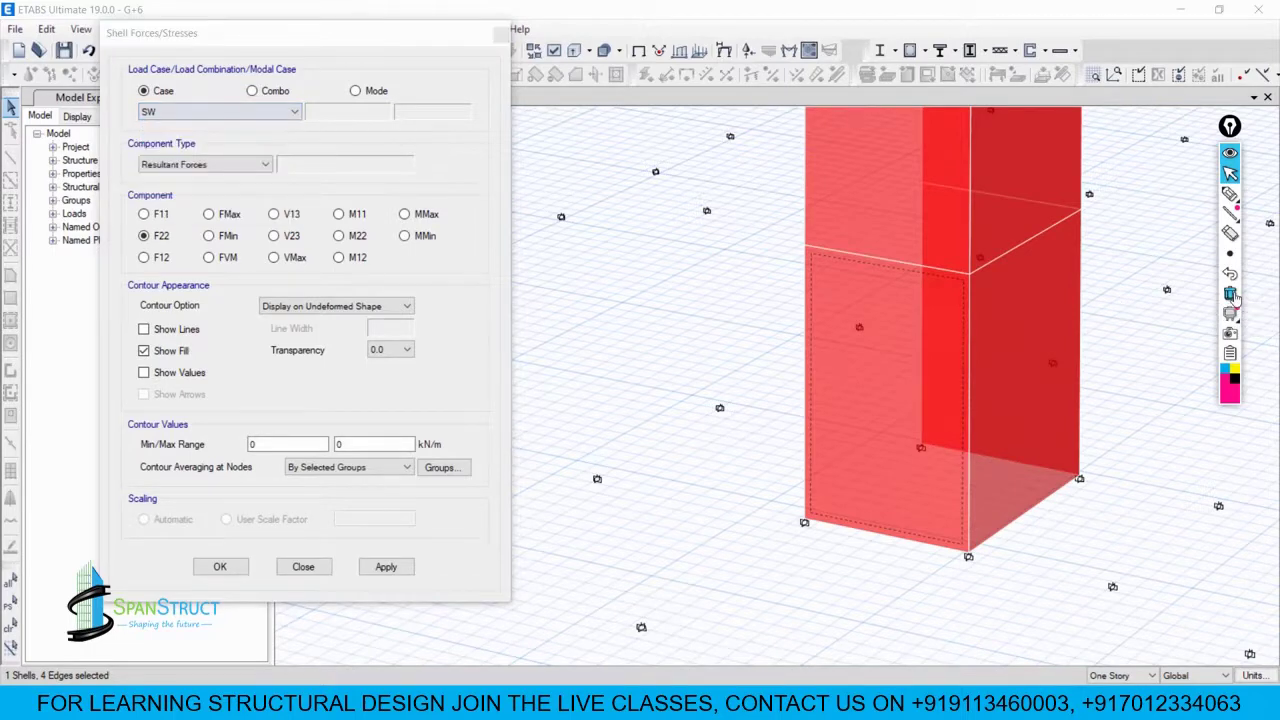
pyautogui.click(1230, 213)
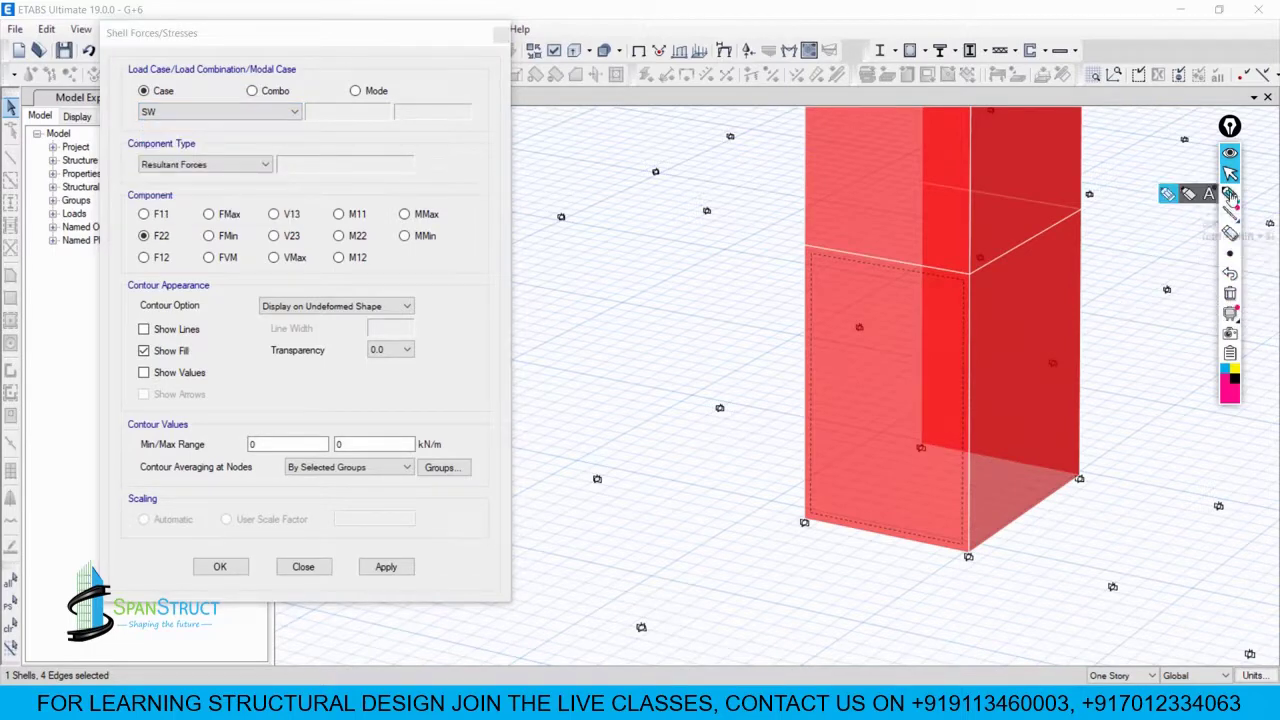
pyautogui.click(1166, 210)
pyautogui.moveTo(808, 530)
pyautogui.mouseDown()
pyautogui.moveTo(808, 545)
pyautogui.moveTo(906, 563)
pyautogui.moveTo(930, 588)
pyautogui.mouseUp()
pyautogui.moveTo(992, 550)
pyautogui.mouseDown()
pyautogui.moveTo(972, 562)
pyautogui.moveTo(1055, 528)
pyautogui.moveTo(1080, 492)
pyautogui.moveTo(1074, 506)
pyautogui.mouseUp()
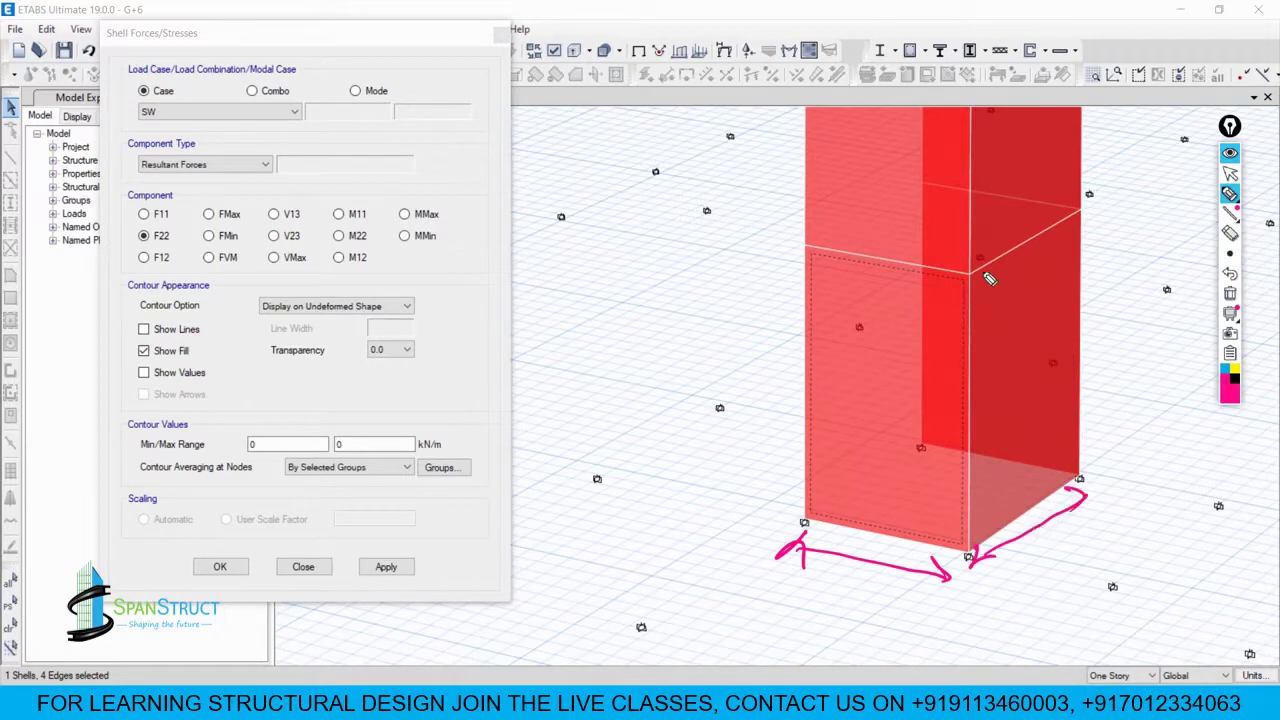
pyautogui.moveTo(980, 316)
pyautogui.mouseDown()
pyautogui.moveTo(1012, 298)
pyautogui.moveTo(1030, 488)
pyautogui.mouseUp()
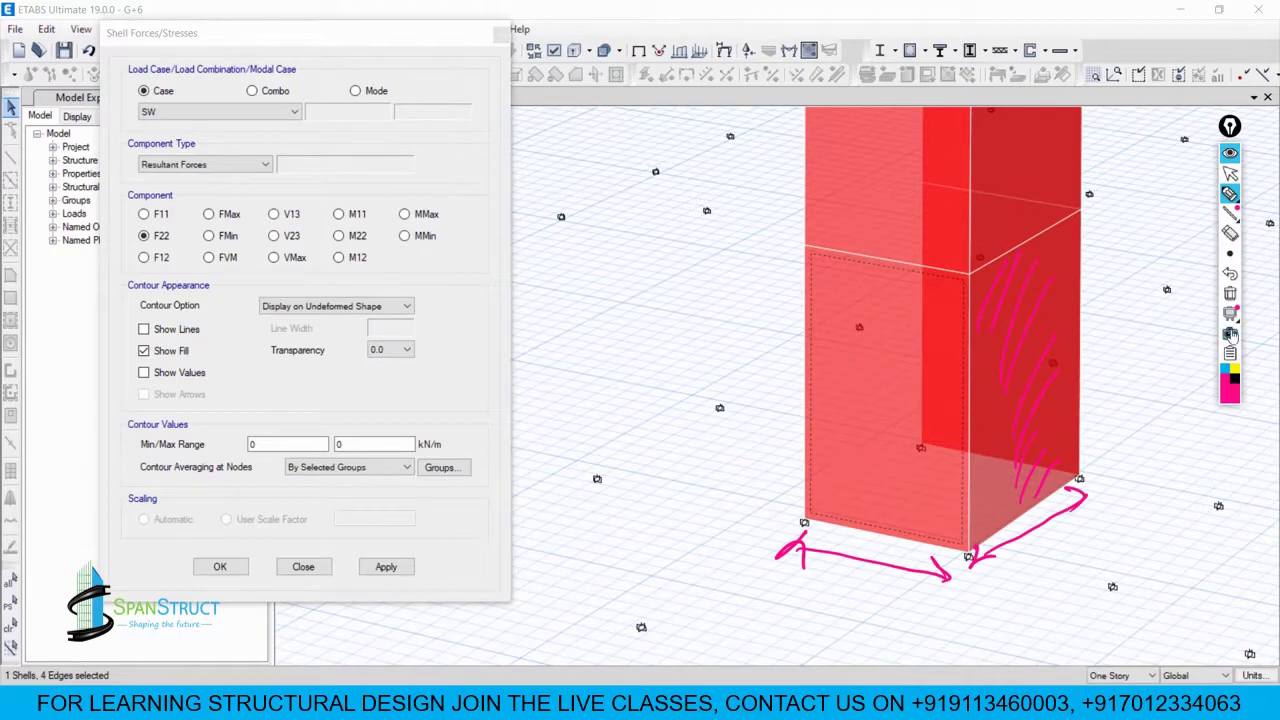
pyautogui.click(1230, 293)
pyautogui.click(1230, 175)
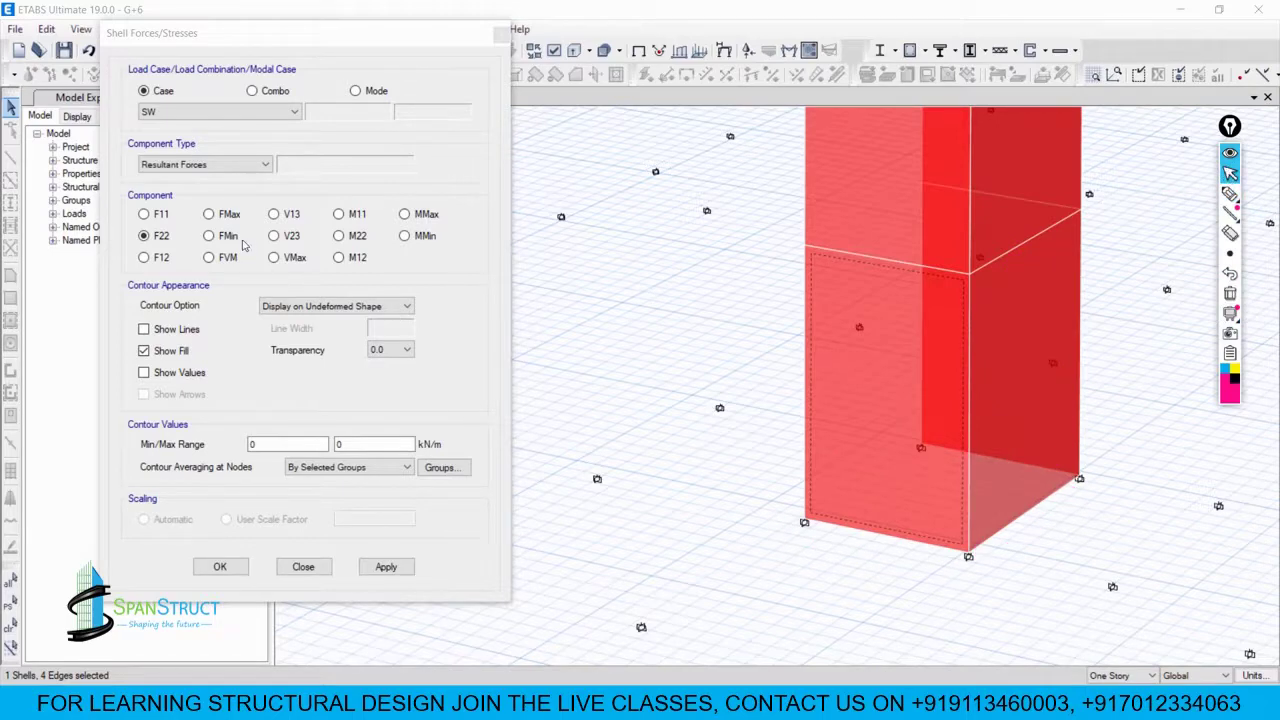
# Step: Display the F22 resultant force contours for load case EY and examine the values across the base of the selected panel
pyautogui.click(220, 111)
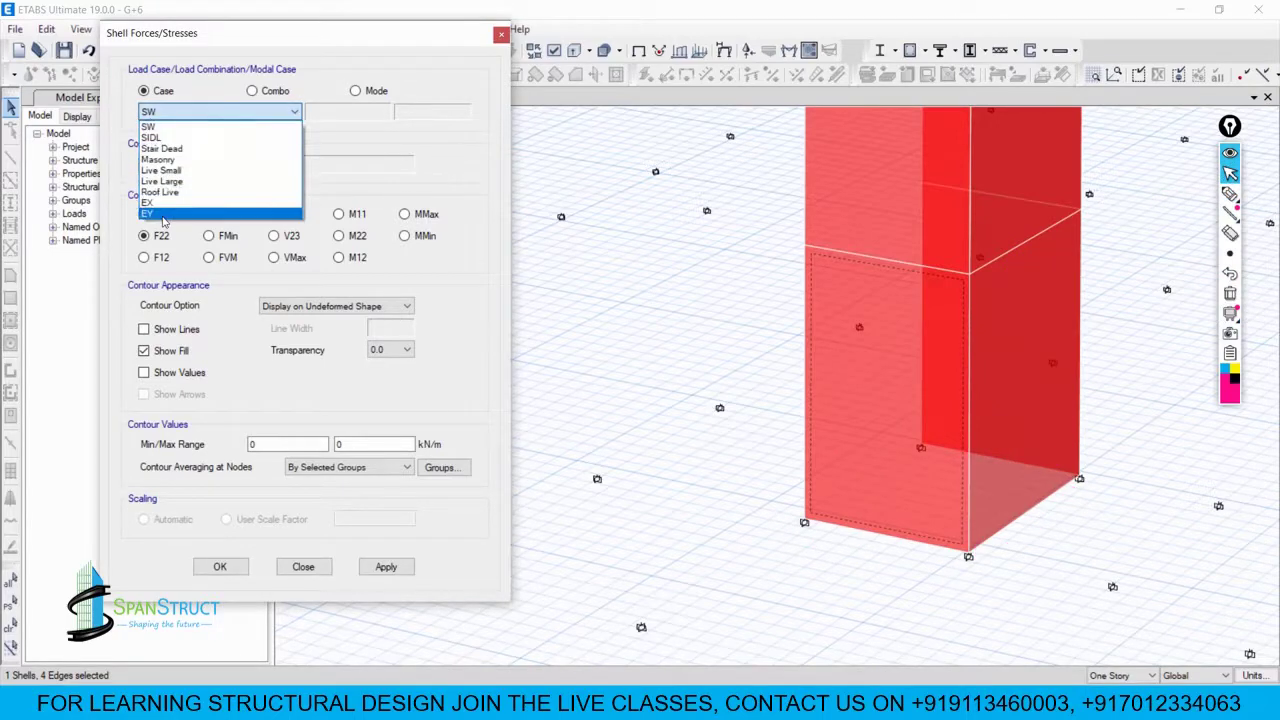
pyautogui.click(166, 214)
pyautogui.click(386, 567)
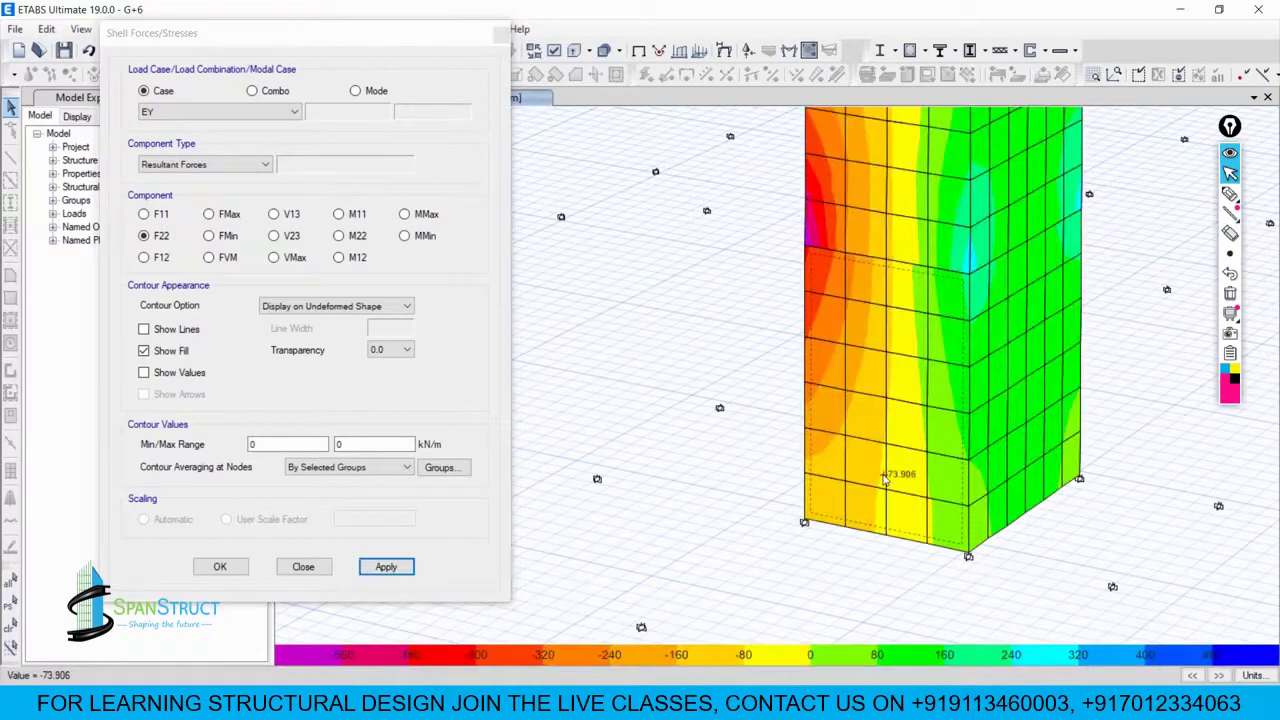
pyautogui.moveTo(826, 505)
pyautogui.scroll(2, 820, 510)
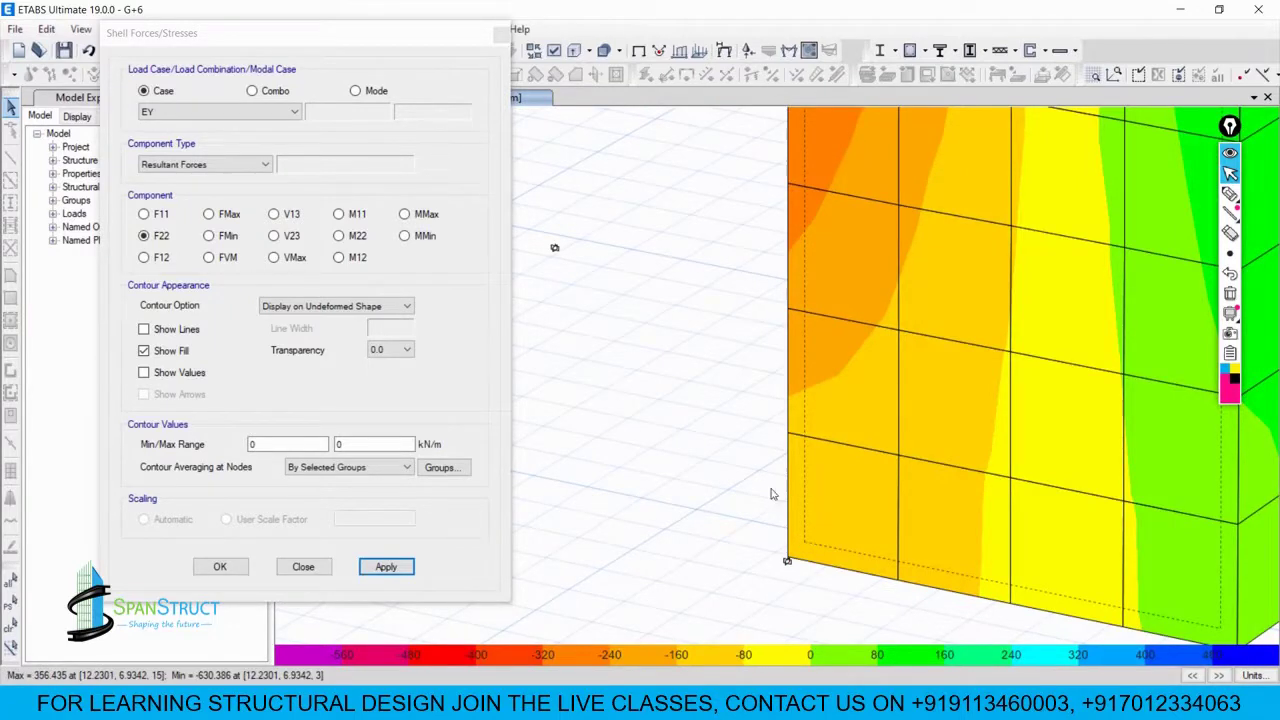
pyautogui.scroll(-3, 771, 494)
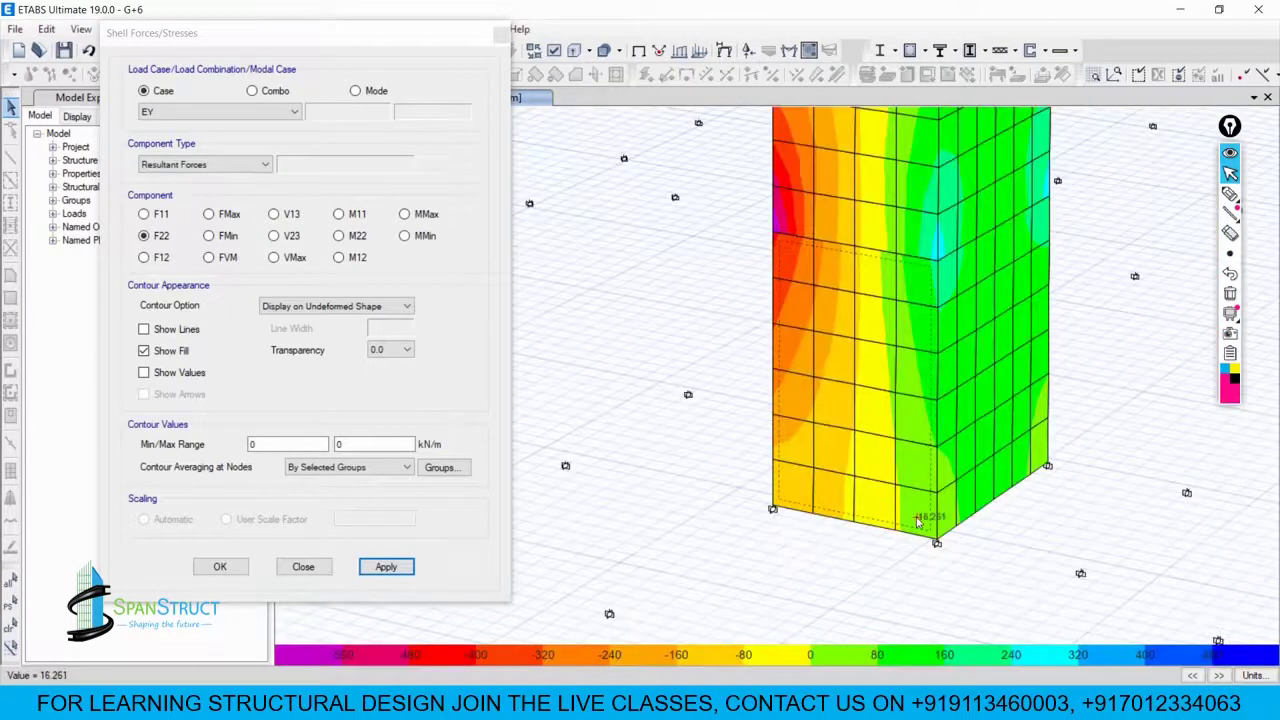
pyautogui.scroll(3, 791, 494)
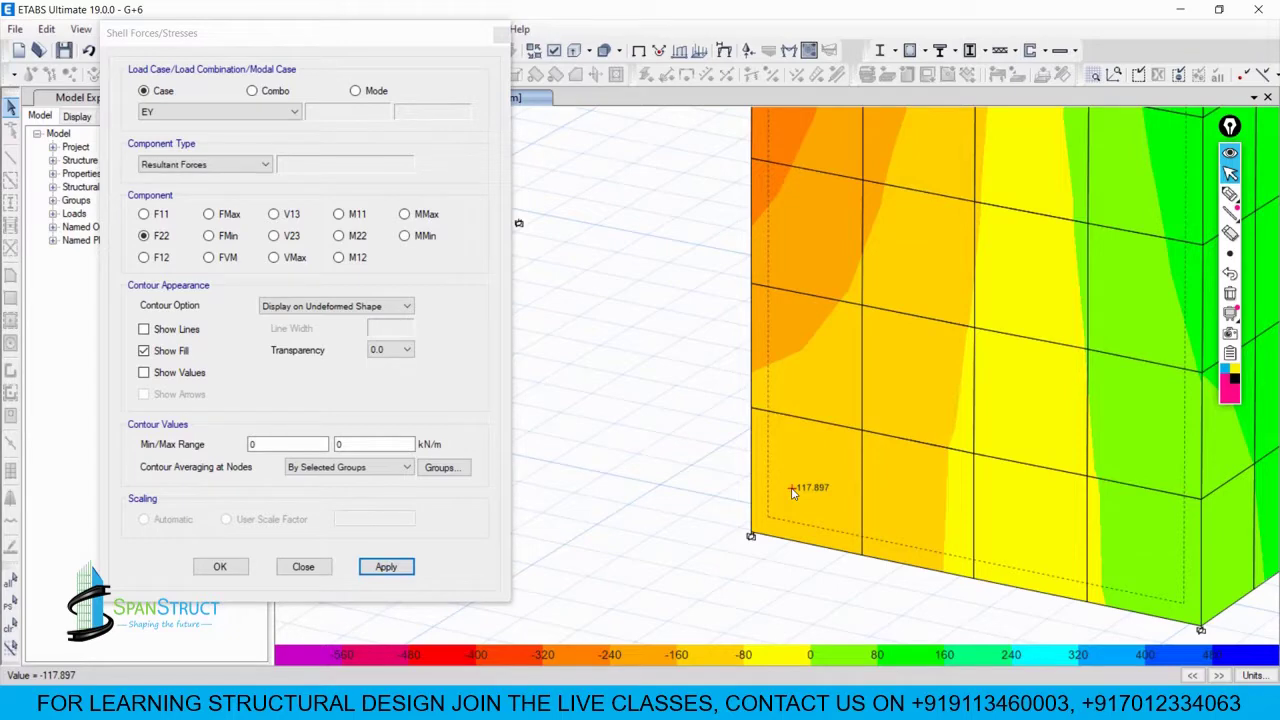
pyautogui.scroll(-2, 792, 491)
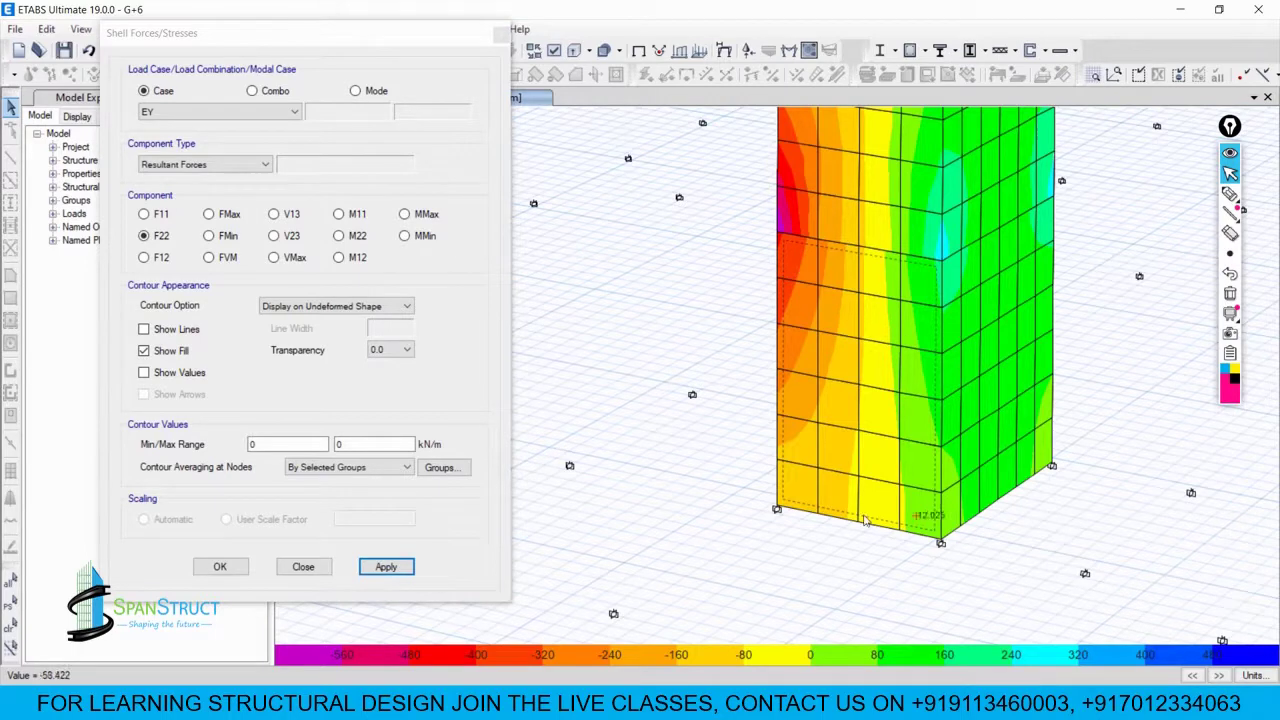
# Step: Switch the wall contours to the F11 component and activate the annotation pen
pyautogui.click(144, 214)
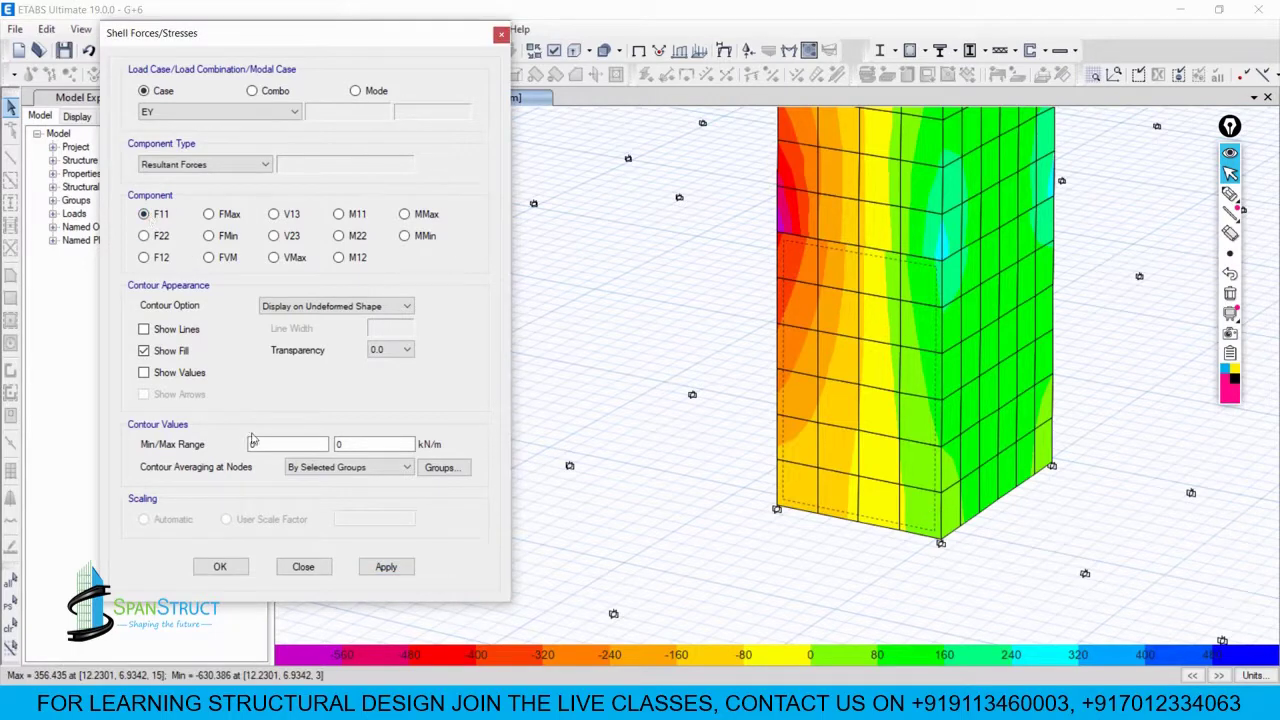
pyautogui.click(385, 567)
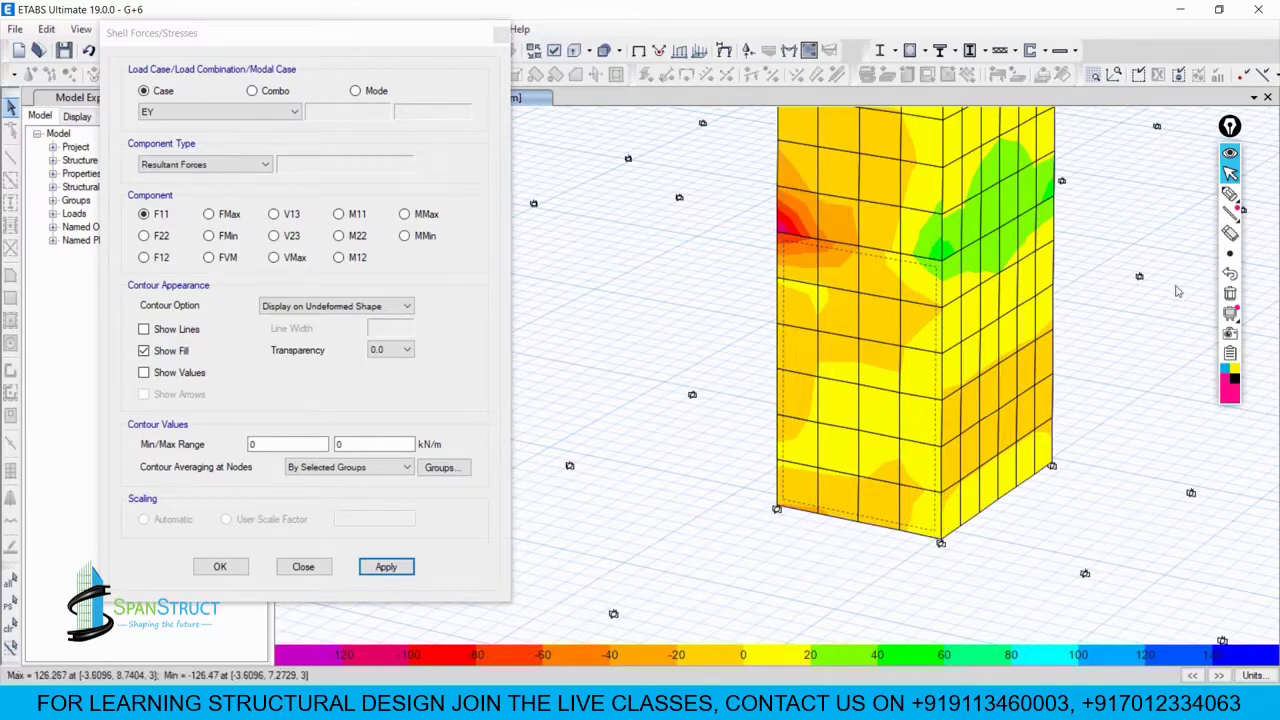
pyautogui.click(1190, 196)
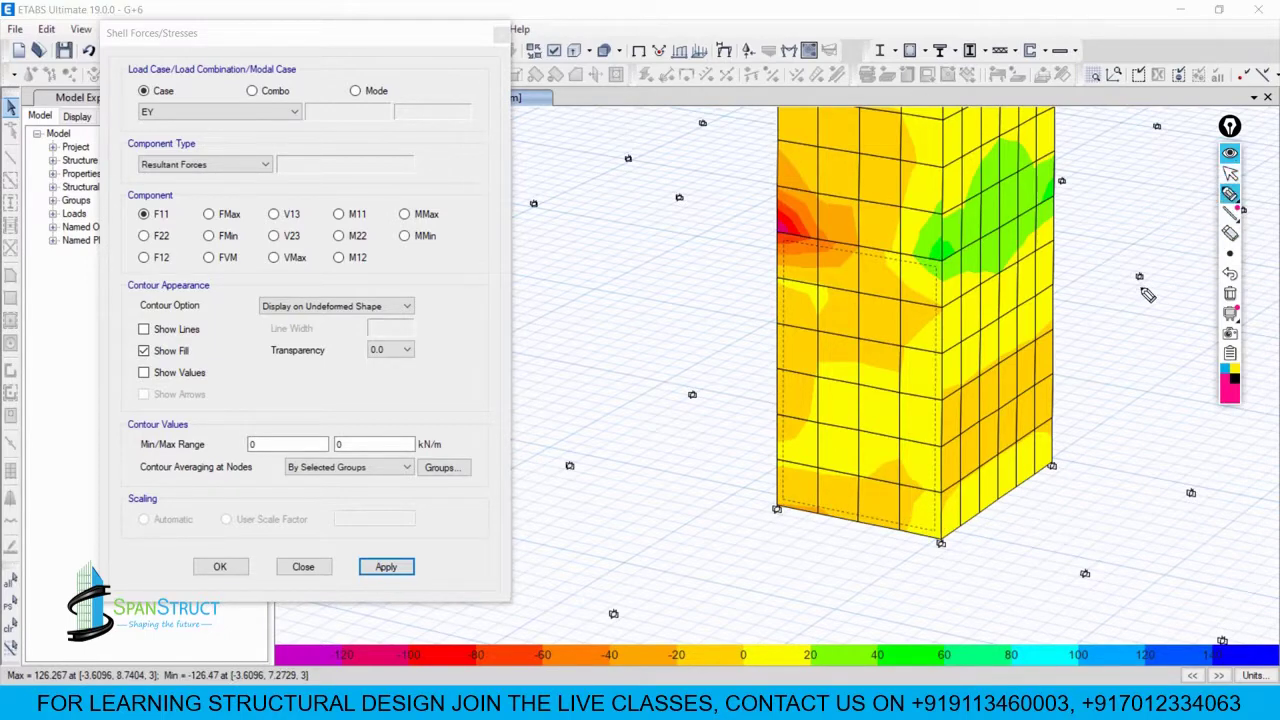
# Step: Outline and hatch vertical boundary strips along both side edges of the selected base wall panel, and clear the annotations
pyautogui.moveTo(808, 240)
pyautogui.mouseDown()
pyautogui.moveTo(805, 510)
pyautogui.moveTo(790, 290)
pyautogui.moveTo(812, 360)
pyautogui.moveTo(818, 465)
pyautogui.moveTo(800, 510)
pyautogui.mouseUp()
pyautogui.moveTo(912, 266); pyautogui.dragTo(916, 524)
pyautogui.moveTo(940, 292)
pyautogui.mouseDown()
pyautogui.moveTo(945, 415)
pyautogui.moveTo(922, 530)
pyautogui.mouseUp()
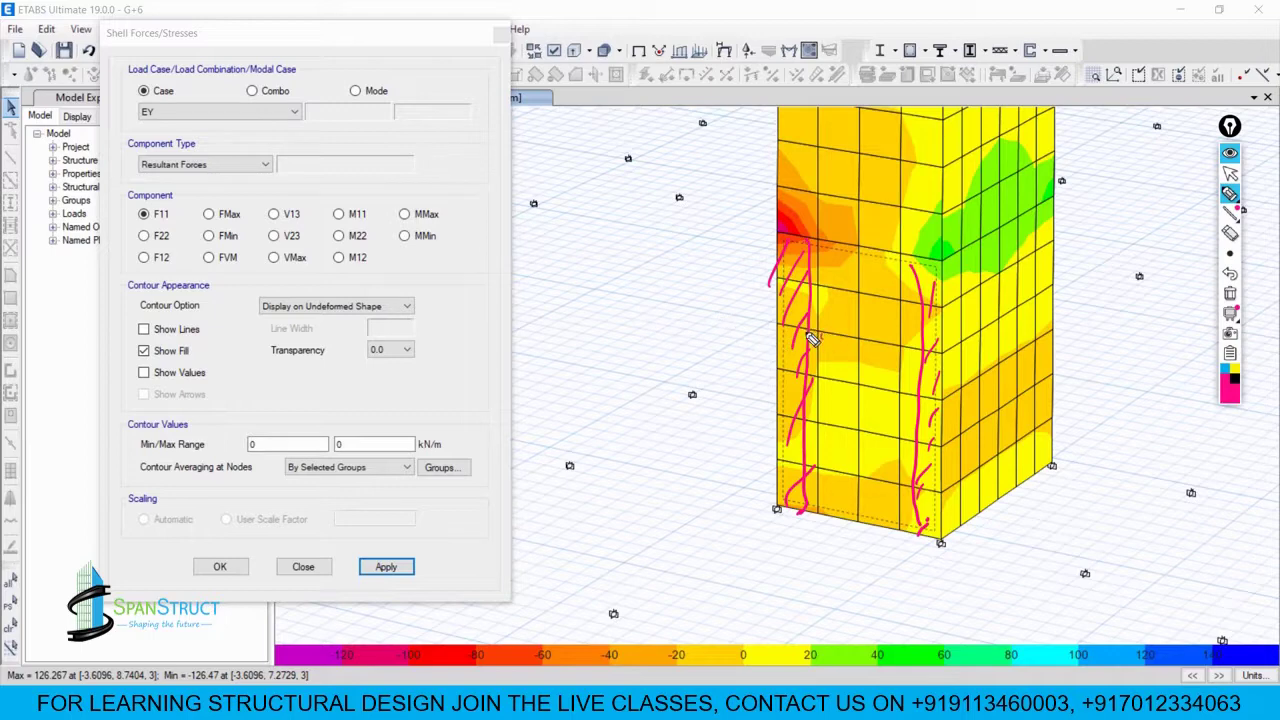
pyautogui.moveTo(810, 335)
pyautogui.mouseDown()
pyautogui.moveTo(789, 346)
pyautogui.moveTo(792, 392)
pyautogui.mouseUp()
pyautogui.click(1230, 293)
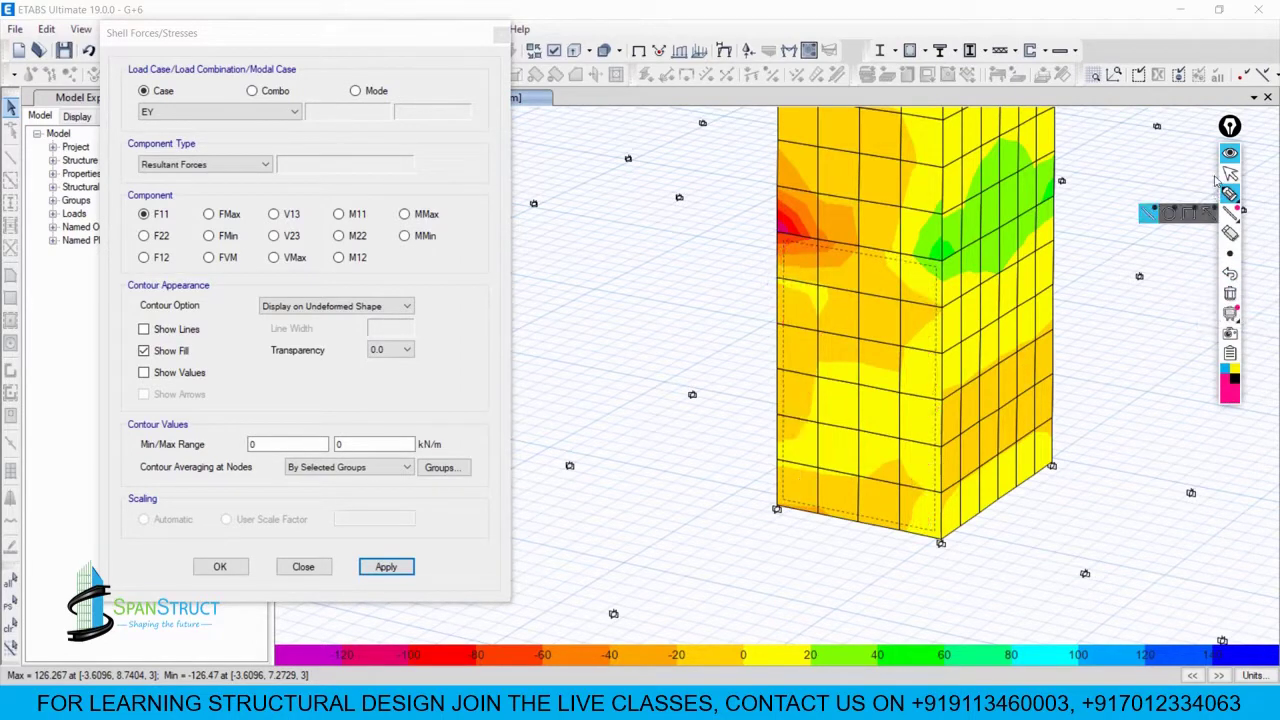
pyautogui.click(1230, 176)
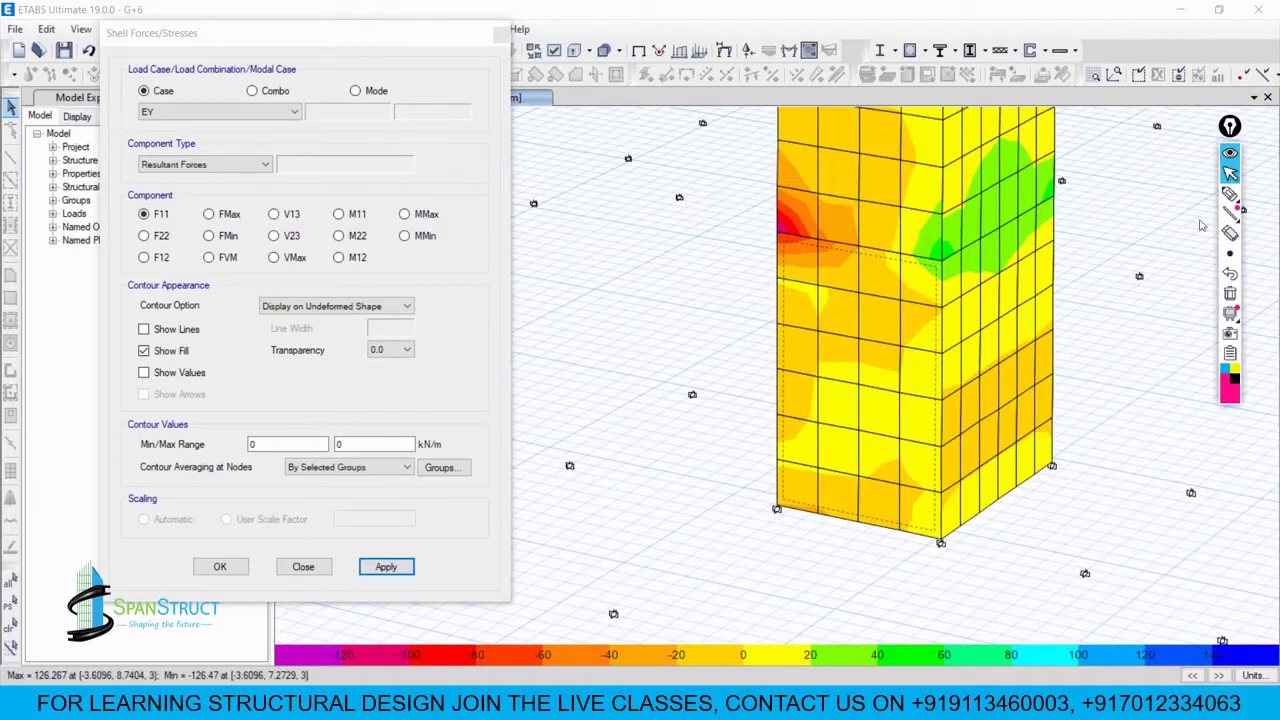
# Step: Draw a column of leftward arrows down the core's front corner edge to mark the load direction, and clear the annotations
pyautogui.moveTo(1230, 196)
pyautogui.click(1168, 196)
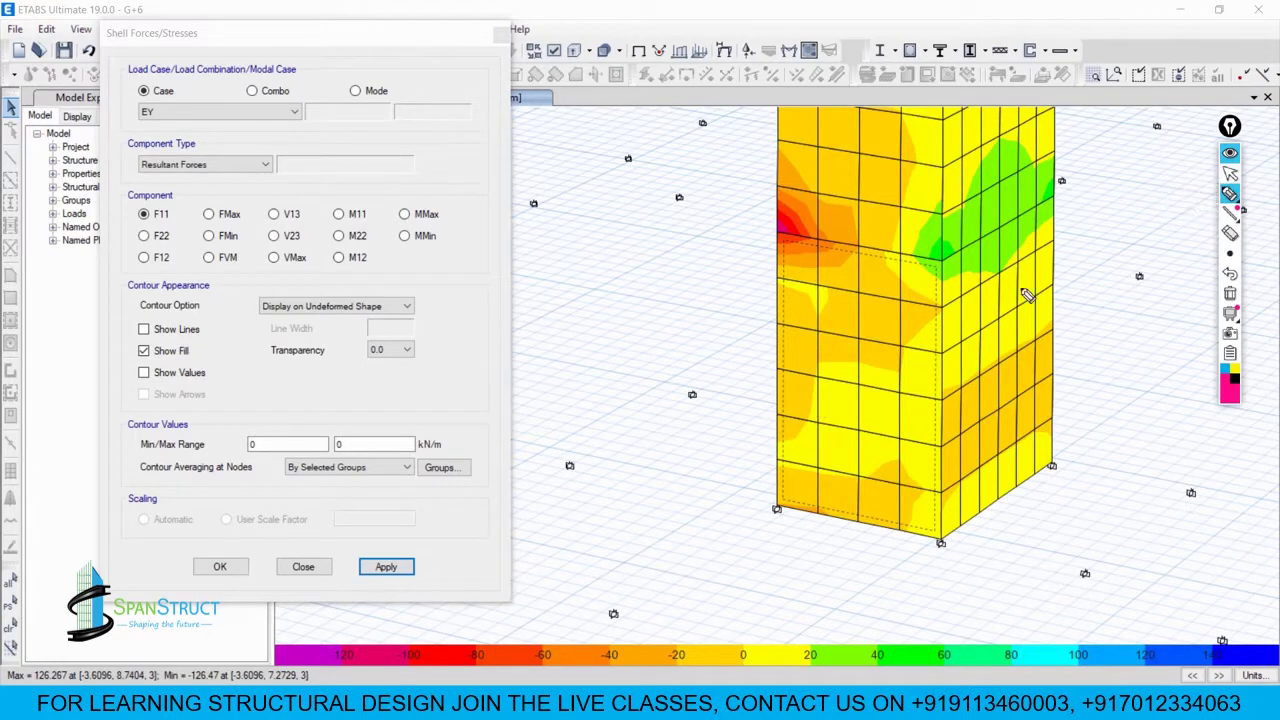
pyautogui.moveTo(942, 260)
pyautogui.mouseDown()
pyautogui.moveTo(1005, 264)
pyautogui.moveTo(930, 263)
pyautogui.mouseUp()
pyautogui.moveTo(992, 298); pyautogui.dragTo(932, 296)
pyautogui.moveTo(987, 346); pyautogui.dragTo(924, 345)
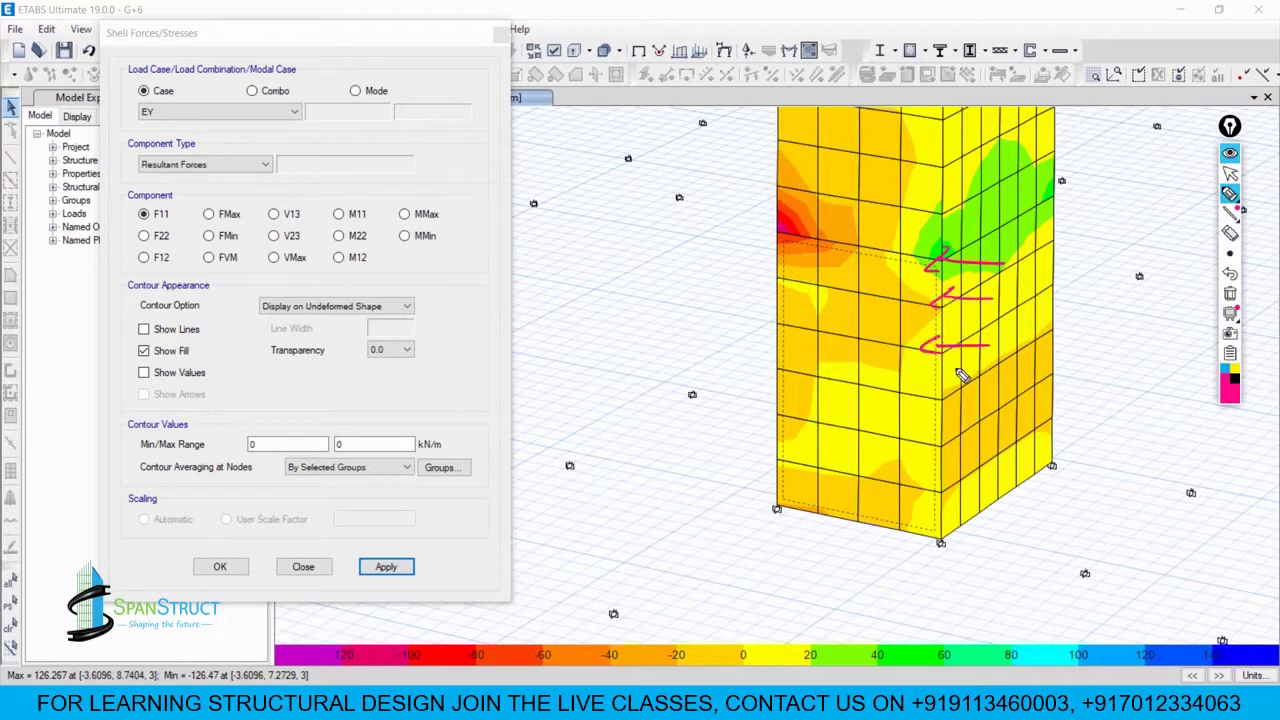
pyautogui.moveTo(972, 392)
pyautogui.mouseDown()
pyautogui.moveTo(938, 392)
pyautogui.moveTo(947, 427)
pyautogui.mouseUp()
pyautogui.moveTo(962, 450)
pyautogui.mouseDown()
pyautogui.moveTo(940, 457)
pyautogui.moveTo(942, 470)
pyautogui.mouseUp()
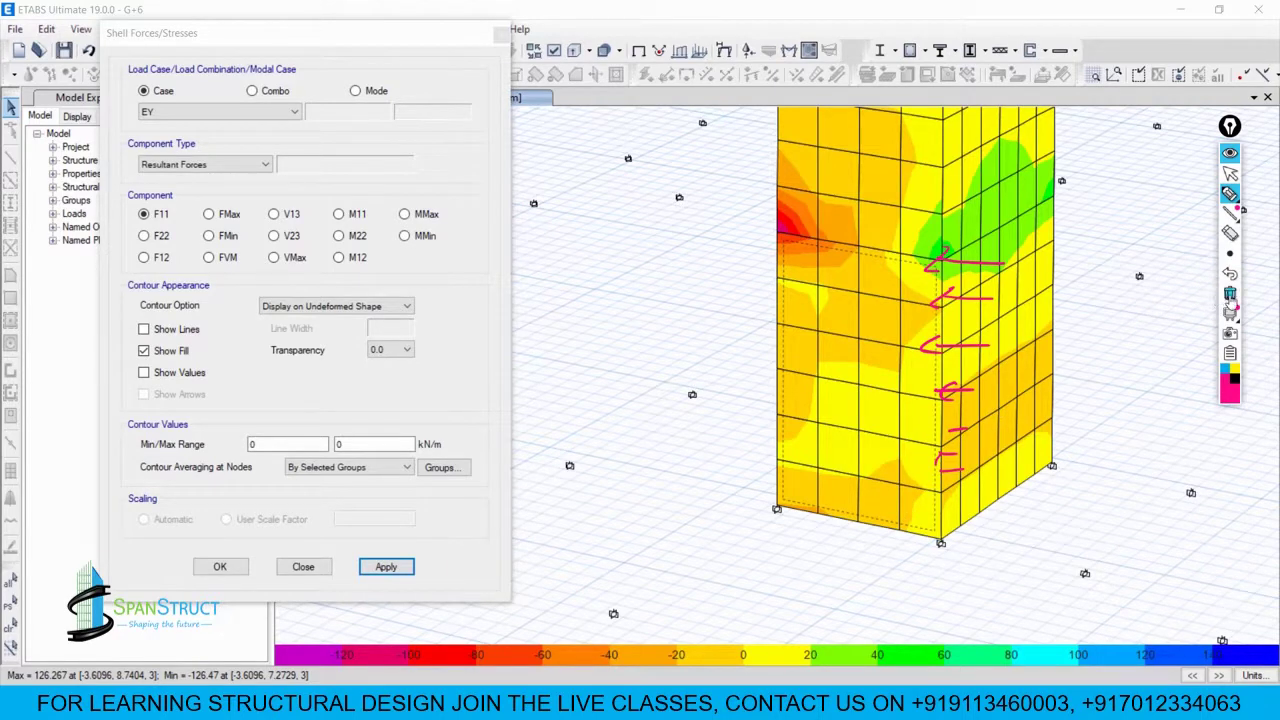
pyautogui.click(1230, 293)
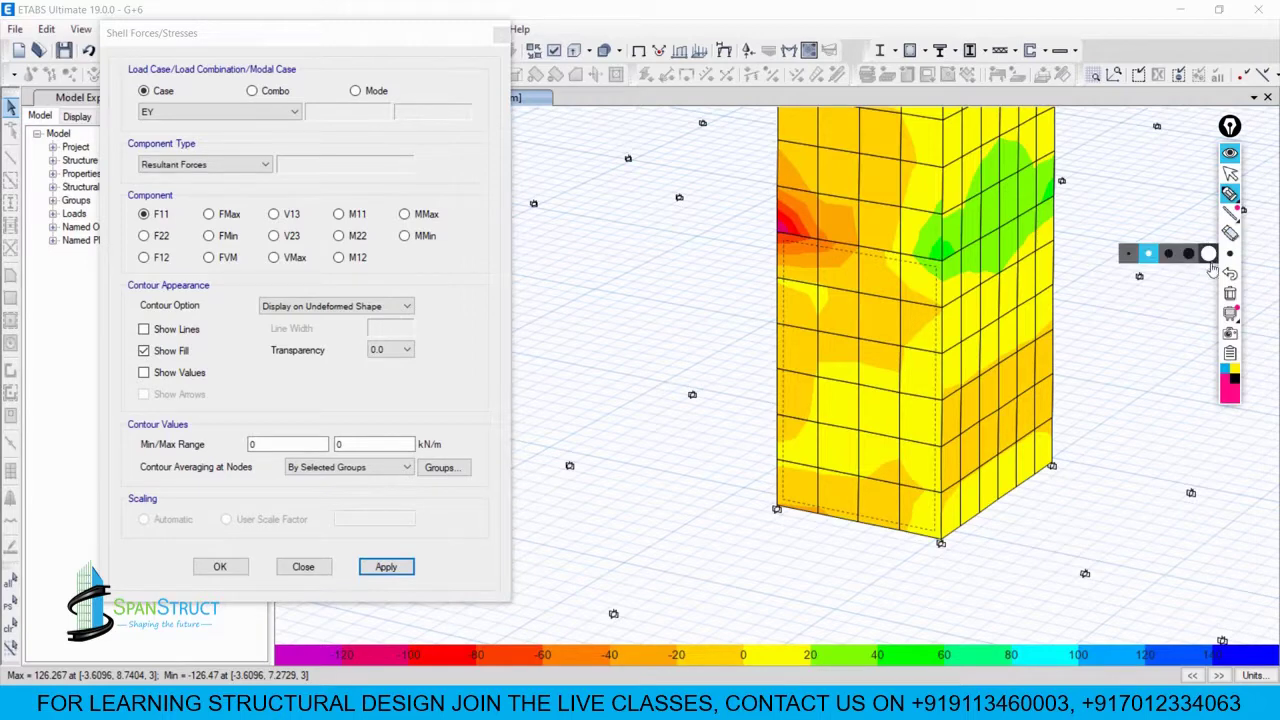
# Step: Close the shell forces settings and add a copy of the EY load case
pyautogui.click(303, 566)
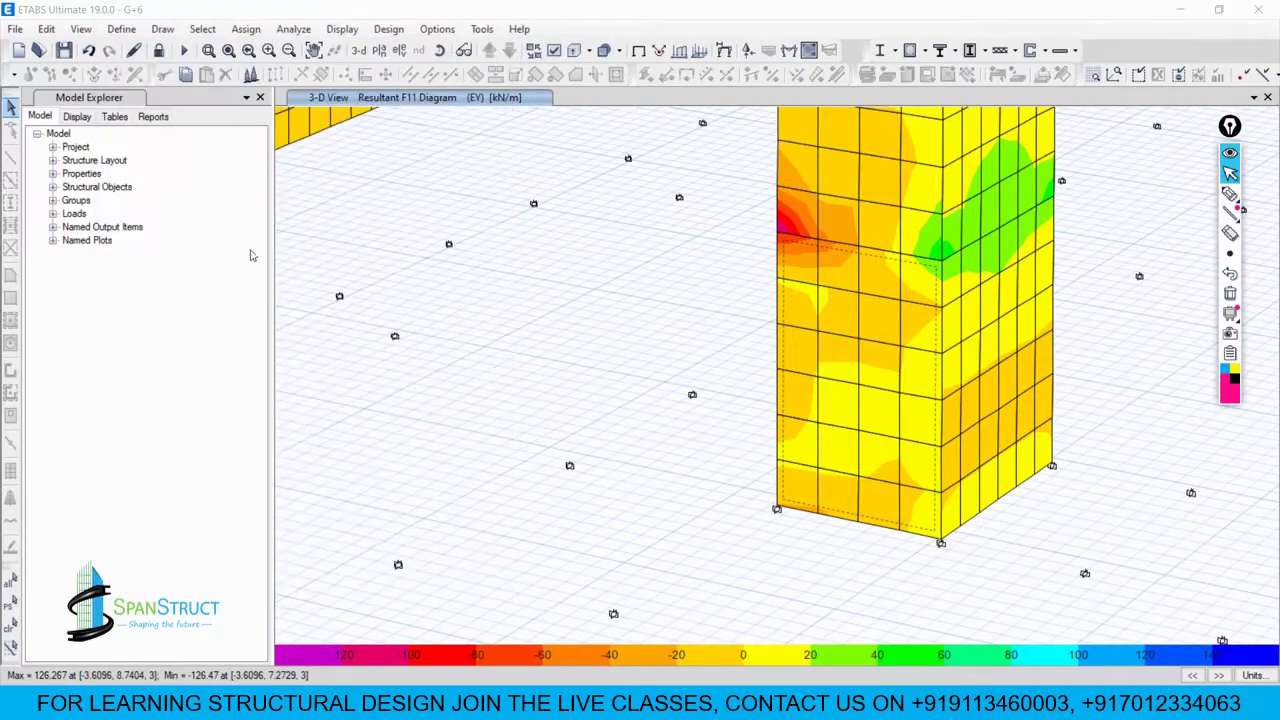
pyautogui.click(121, 29)
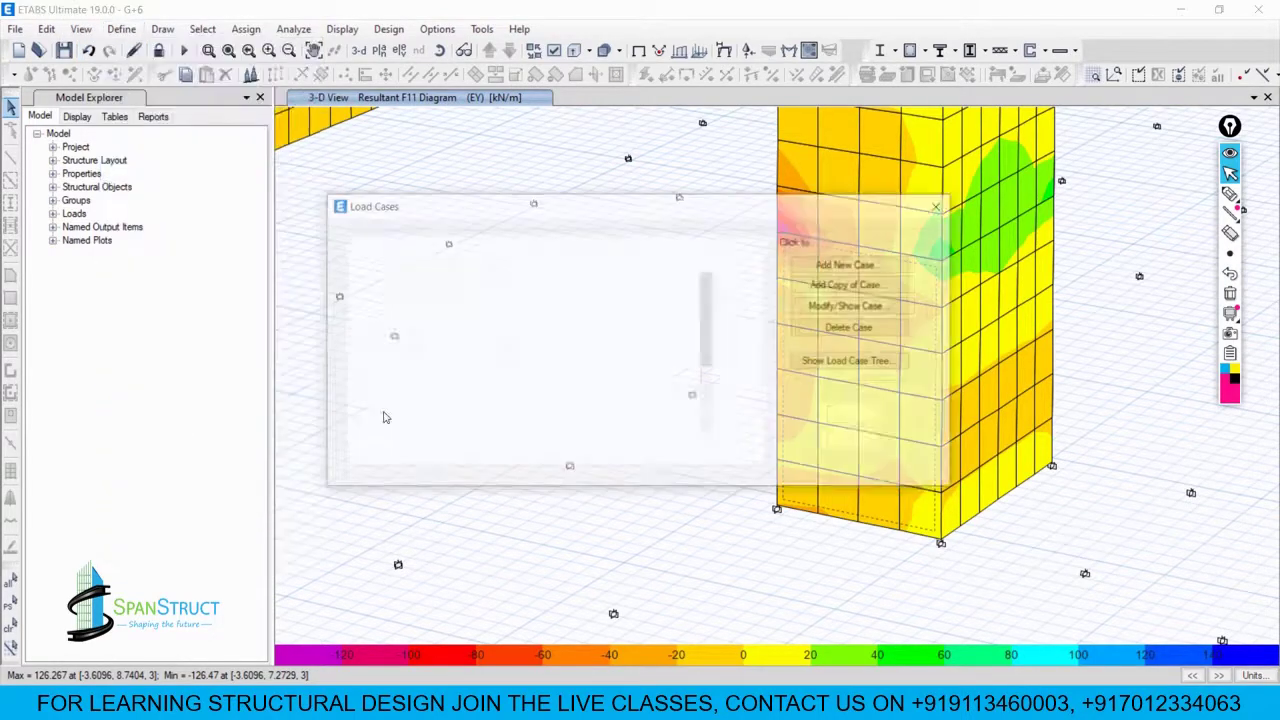
pyautogui.click(165, 424)
pyautogui.scroll(-1, 404, 418)
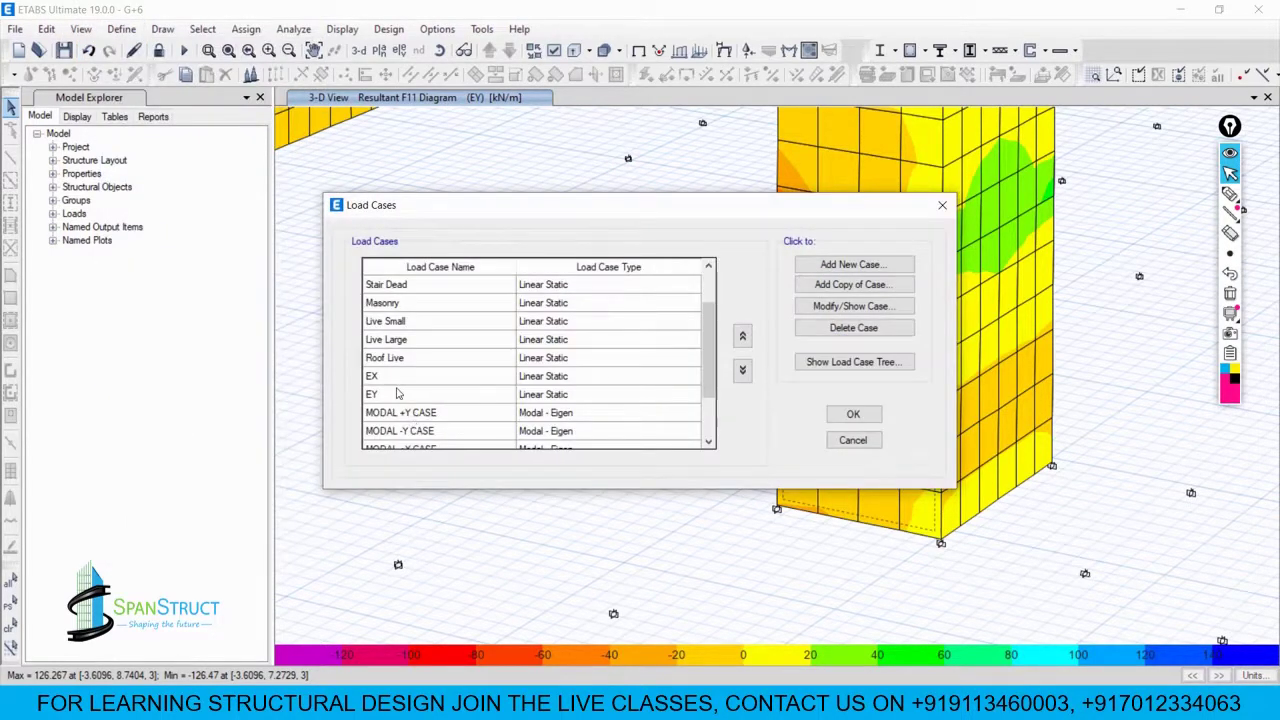
pyautogui.click(395, 393)
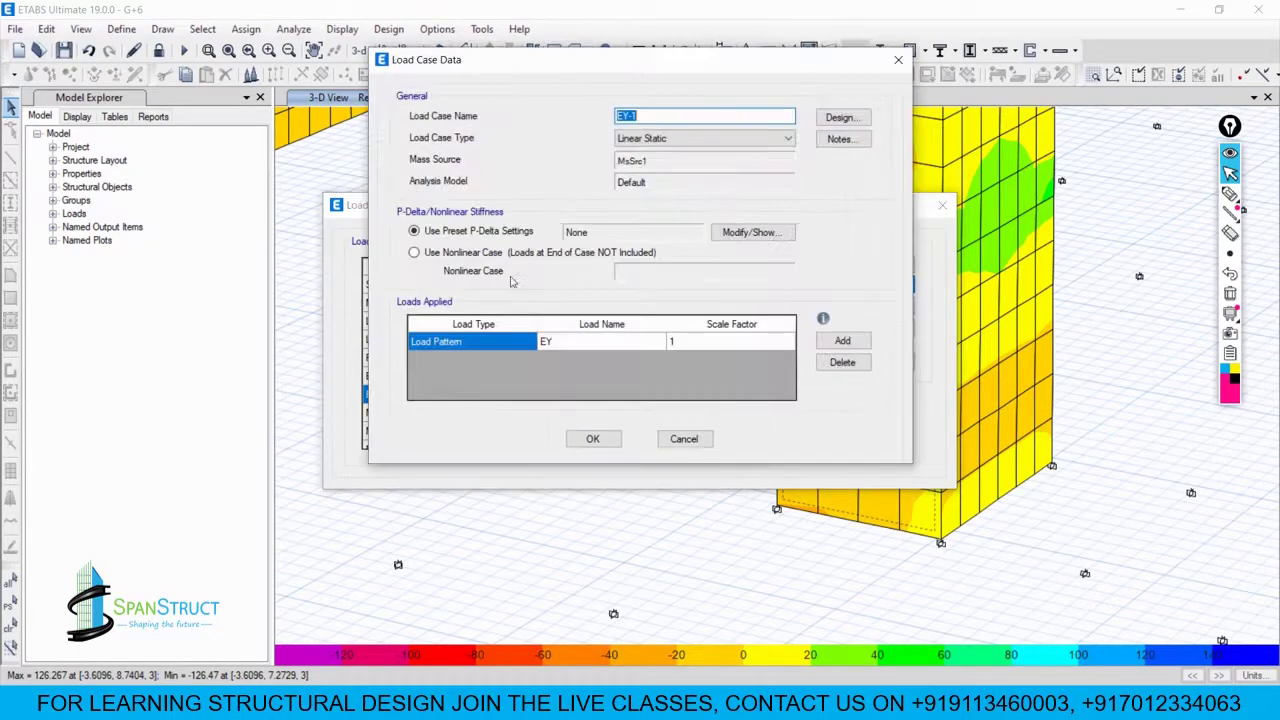
# Step: Name the copied load case -EY, make the scale factor of its EY load pattern negative, and save the load cases
pyautogui.click(645, 118)
pyautogui.press('BackSpace')
pyautogui.press('BackSpace')
pyautogui.write('-')
pyautogui.click(713, 345)
pyautogui.click(710, 345)
pyautogui.write('-')
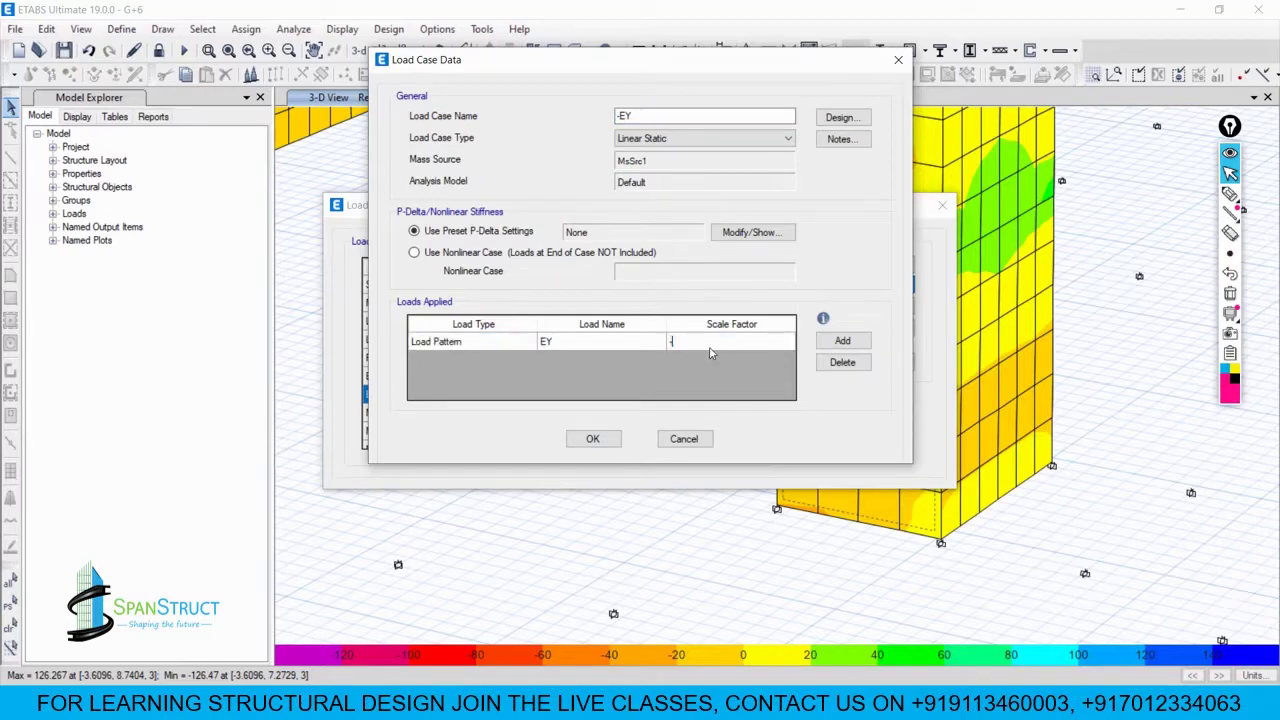
pyautogui.click(592, 439)
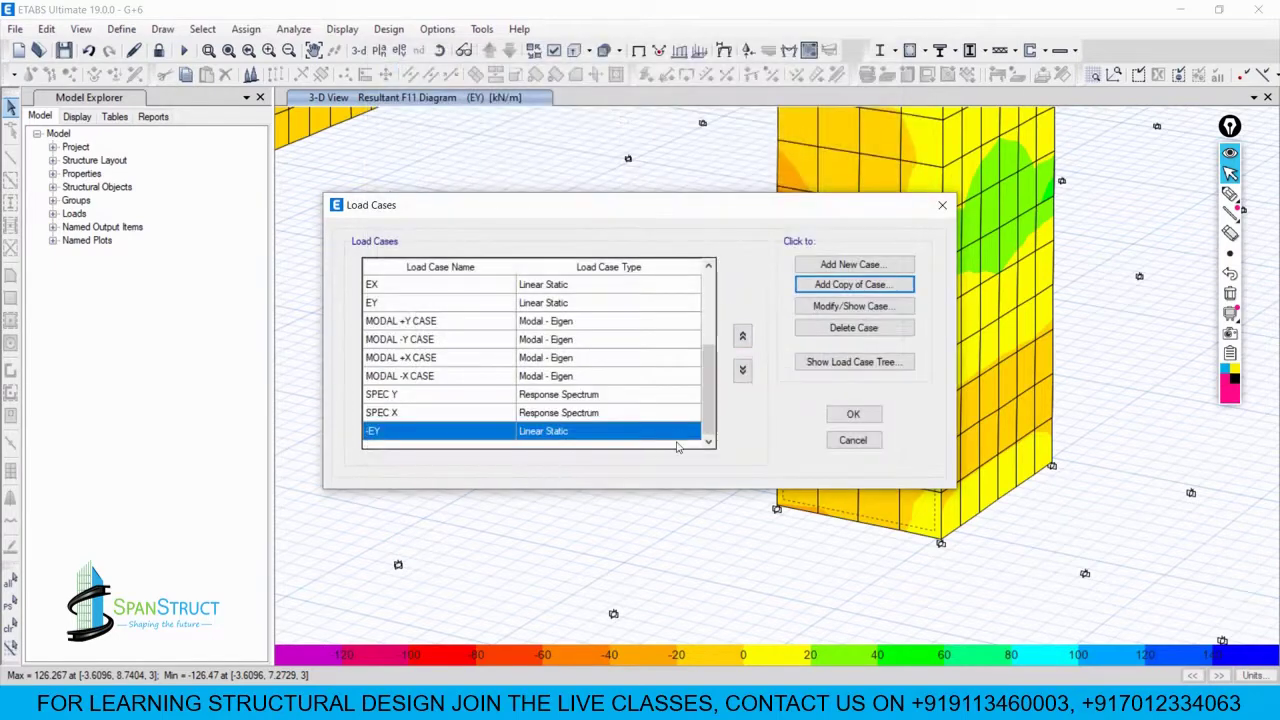
pyautogui.click(851, 415)
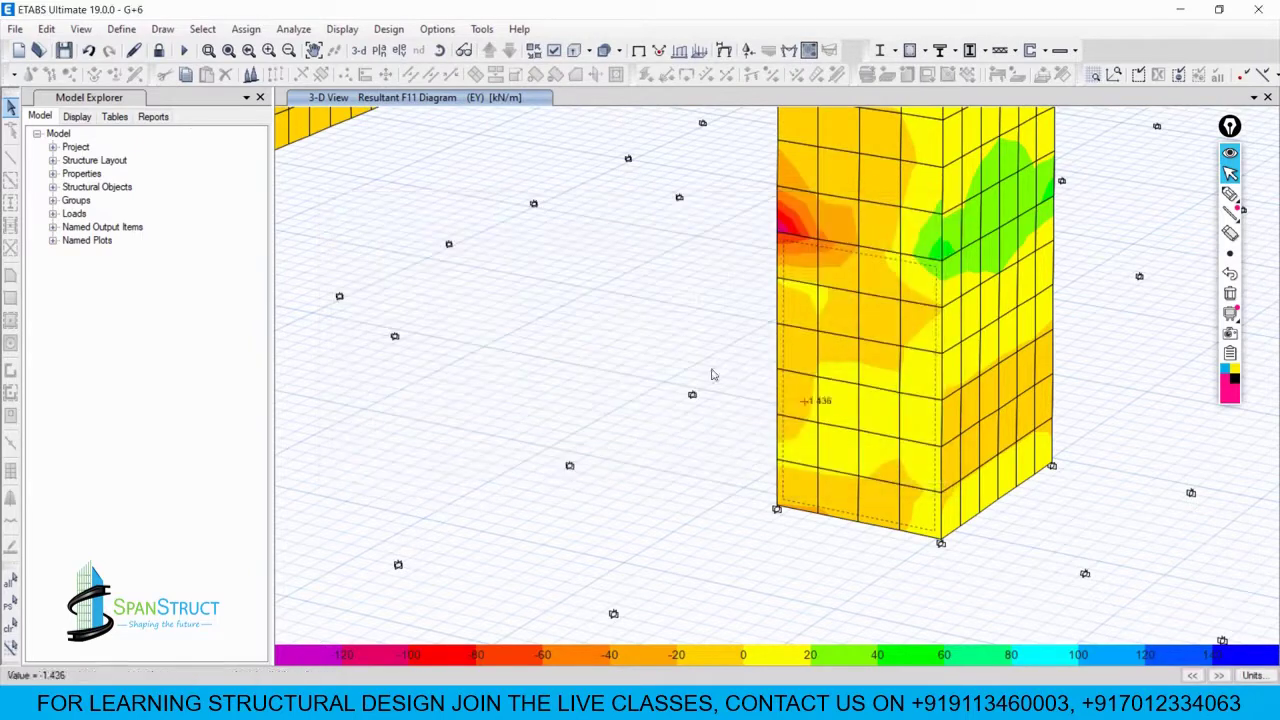
# Step: Run the analysis to obtain results for the new -EY load case
pyautogui.click(183, 50)
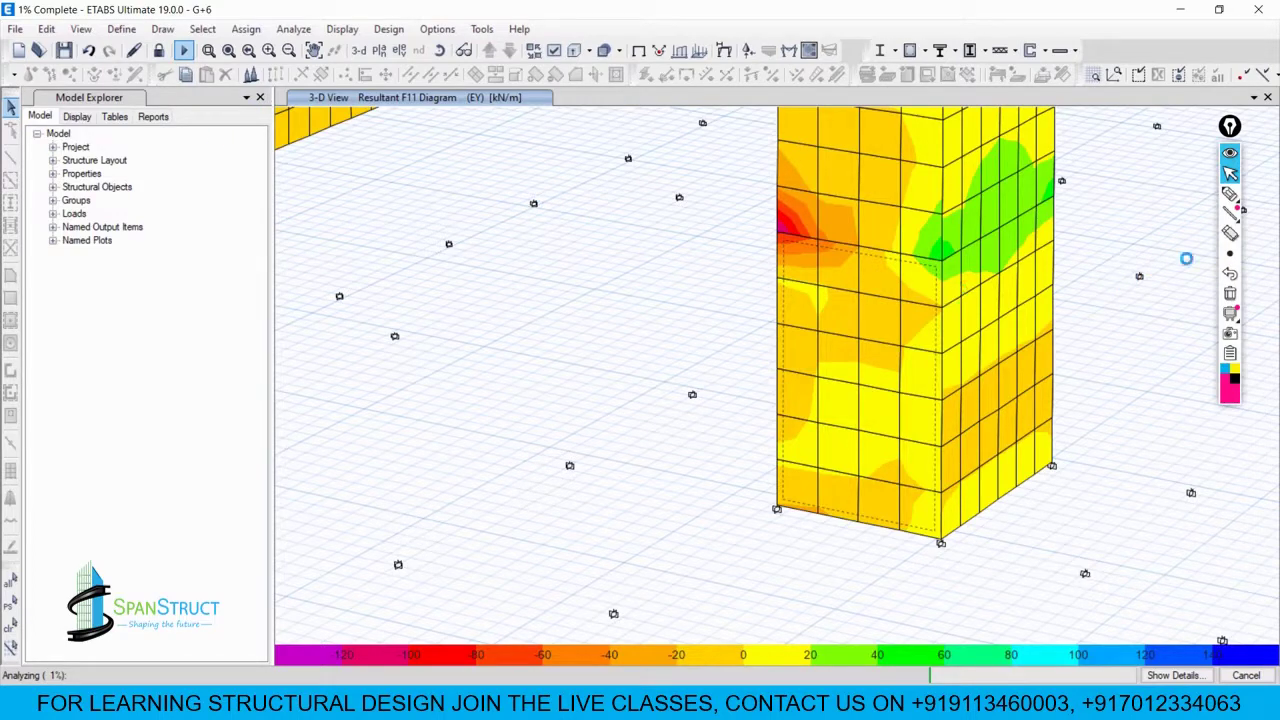
pyautogui.moveTo(1230, 212)
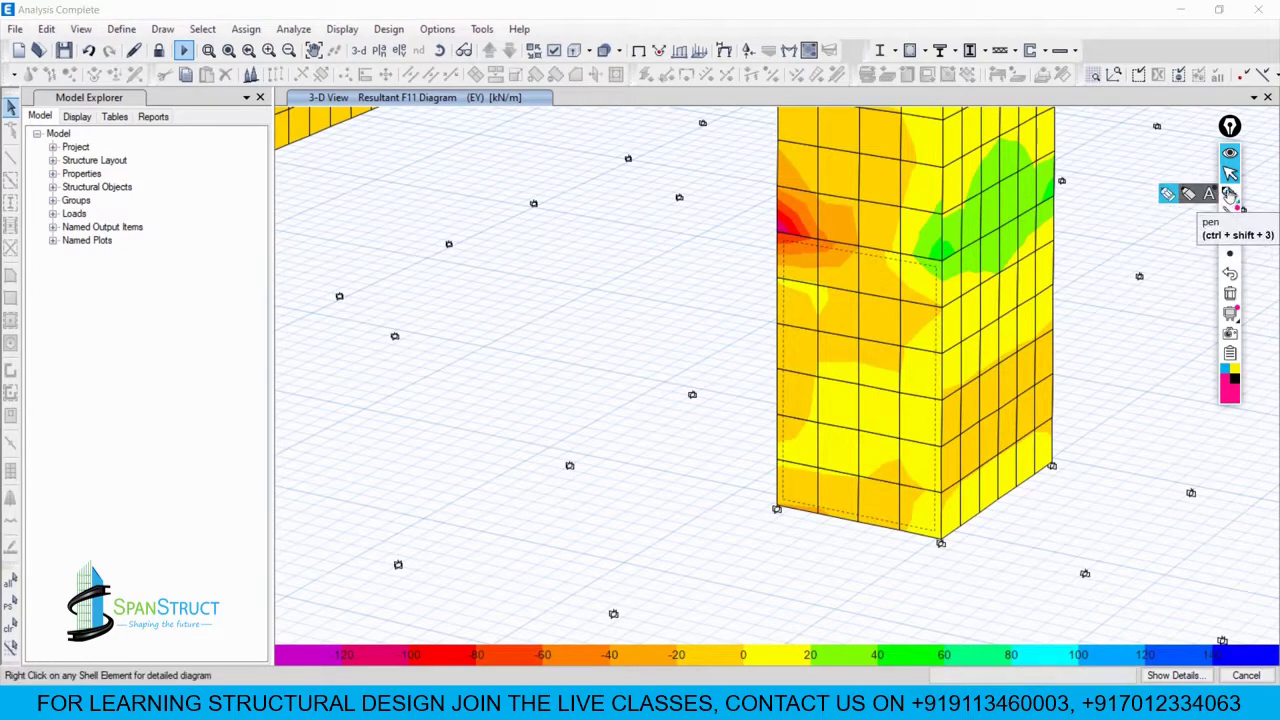
pyautogui.click(1232, 196)
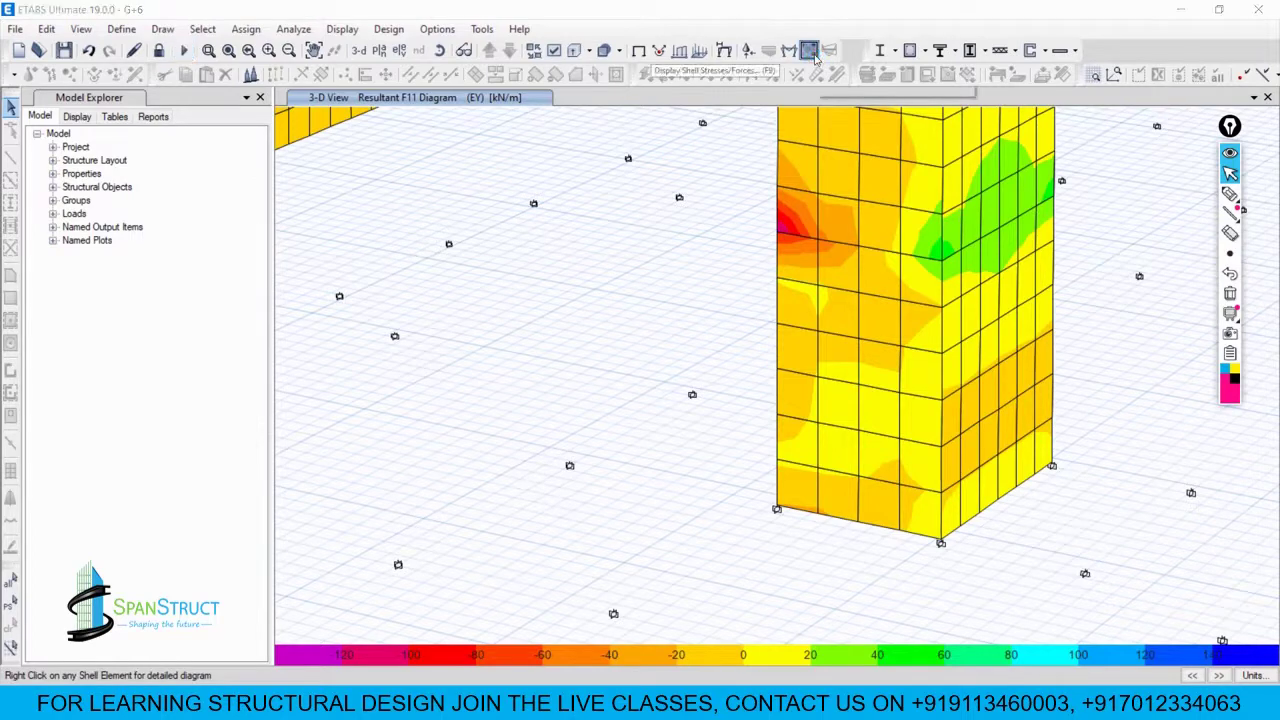
# Step: Display the F11 resultant force contours for load case -EY and examine the values across the base of the core's front wall
pyautogui.click(815, 58)
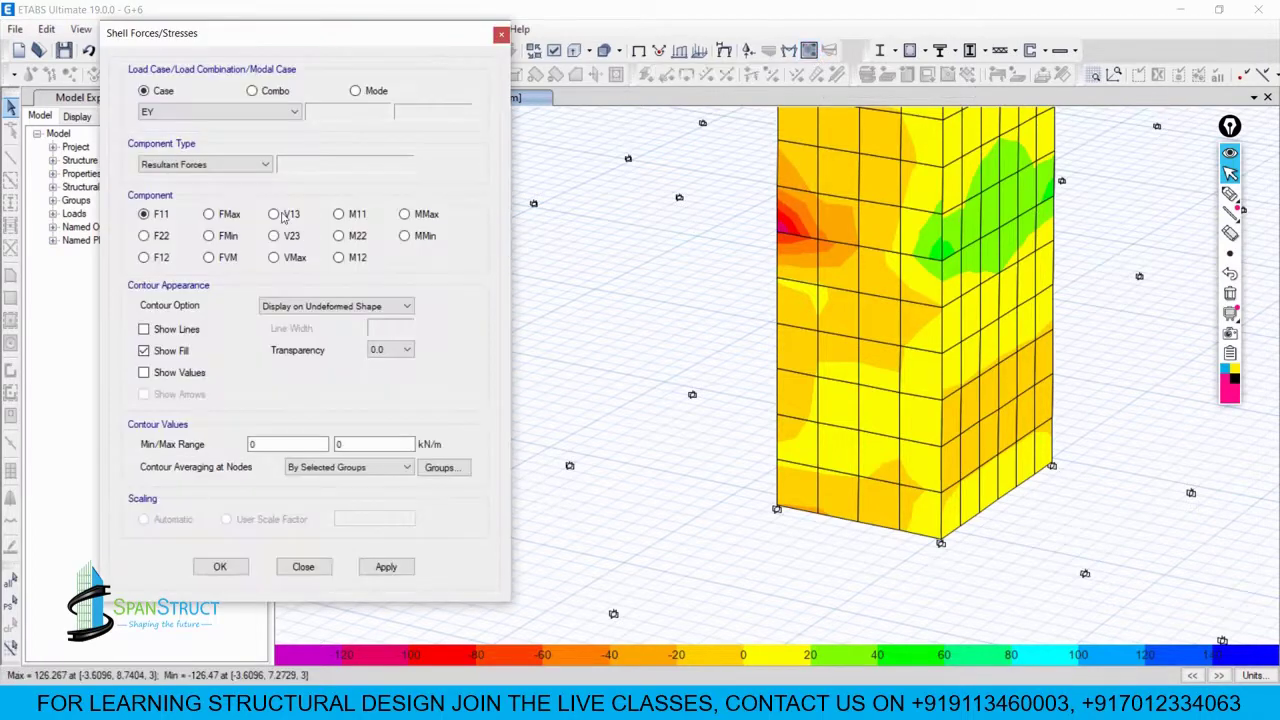
pyautogui.click(170, 111)
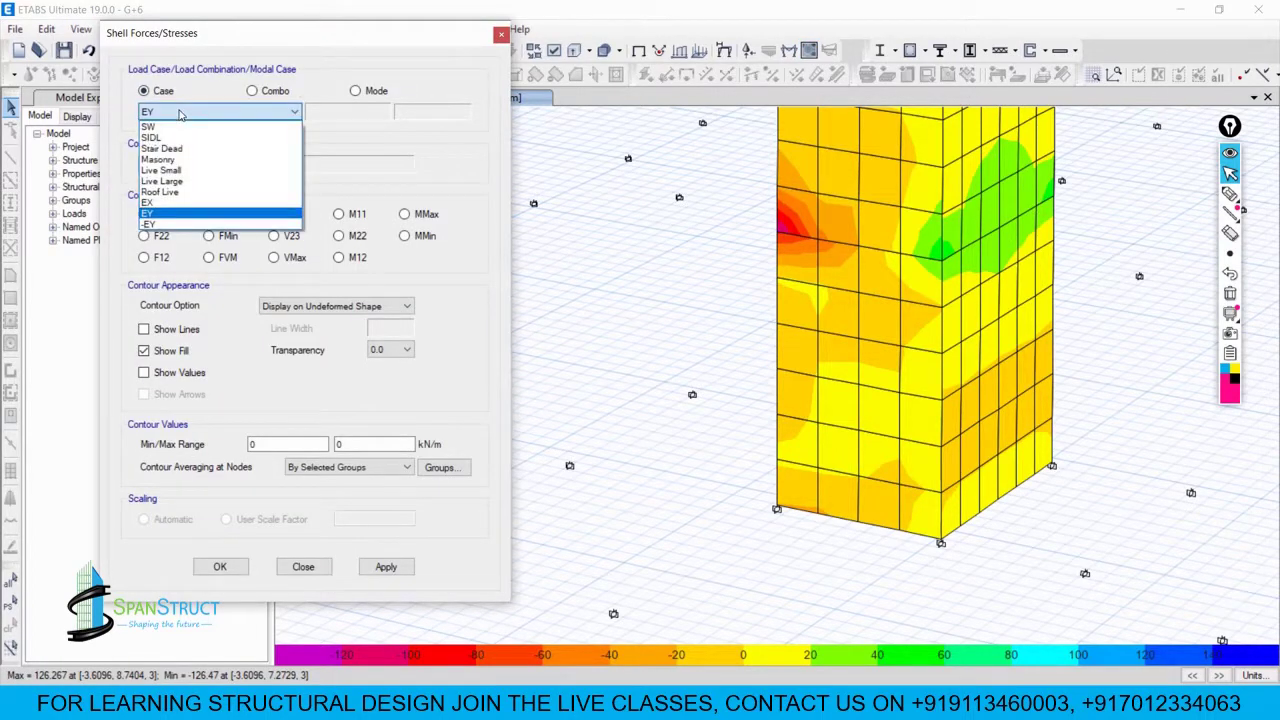
pyautogui.click(155, 225)
pyautogui.click(385, 566)
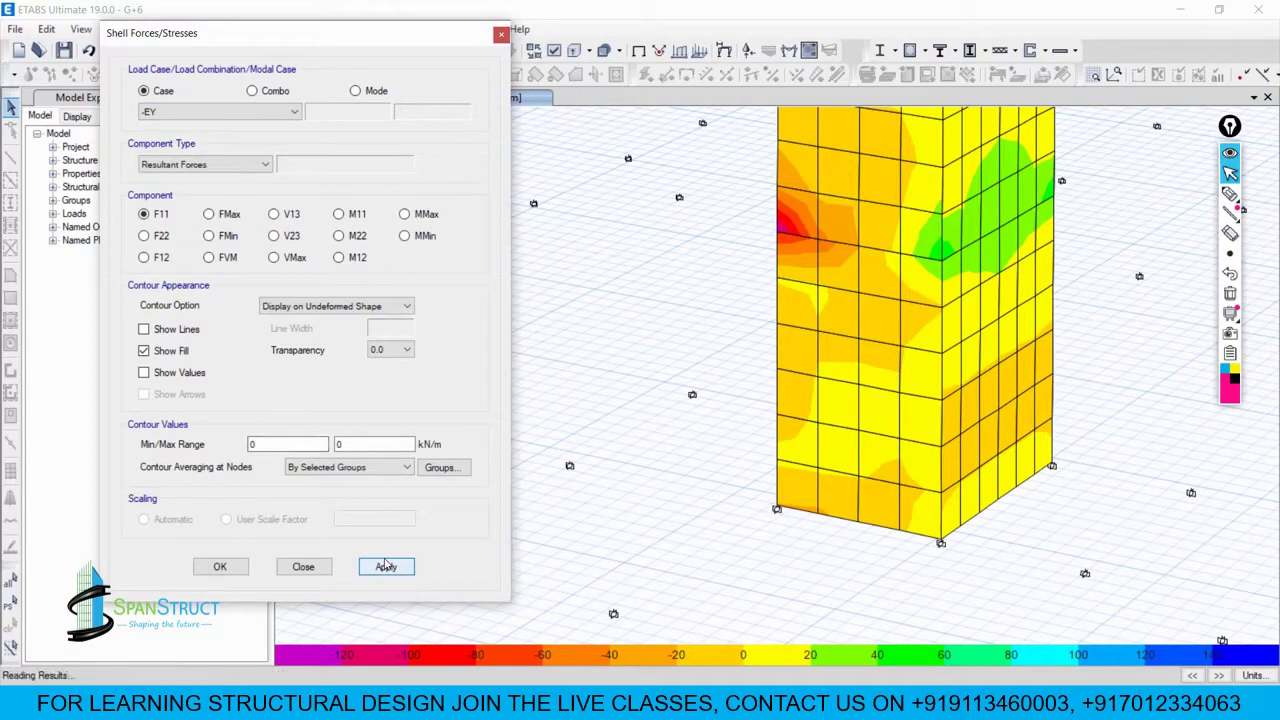
pyautogui.click(222, 567)
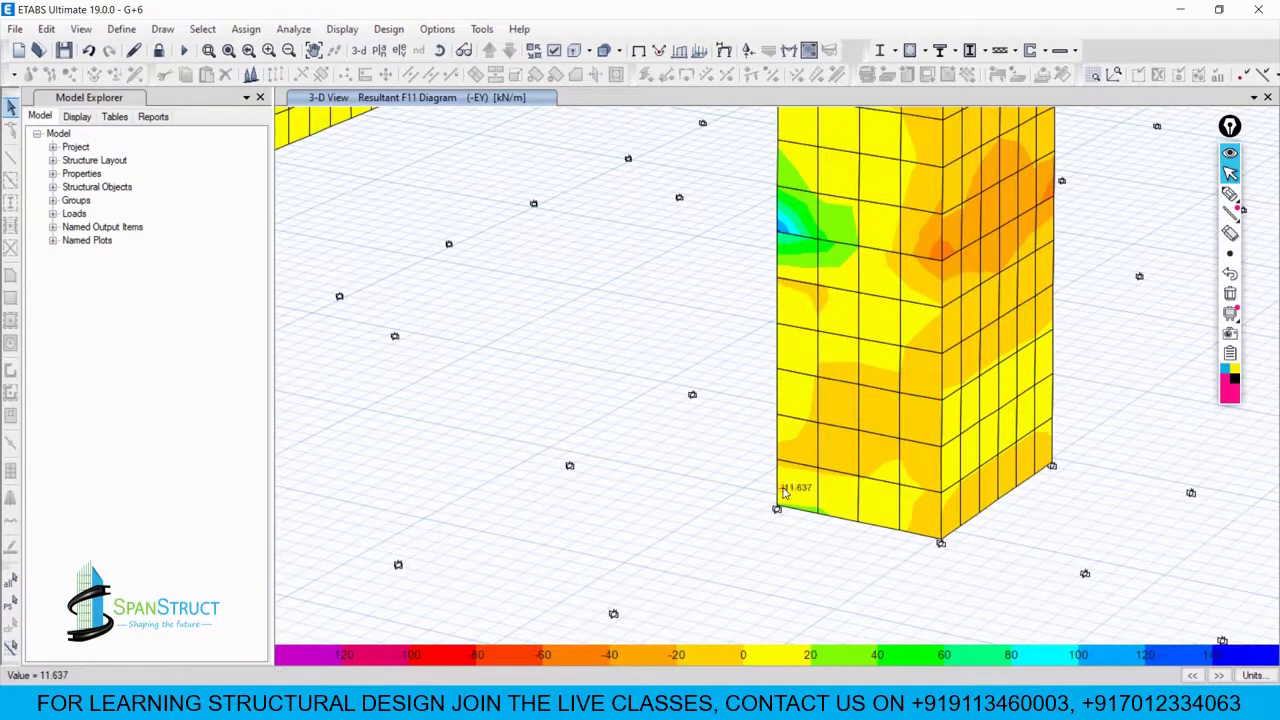
pyautogui.scroll(3, 784, 491)
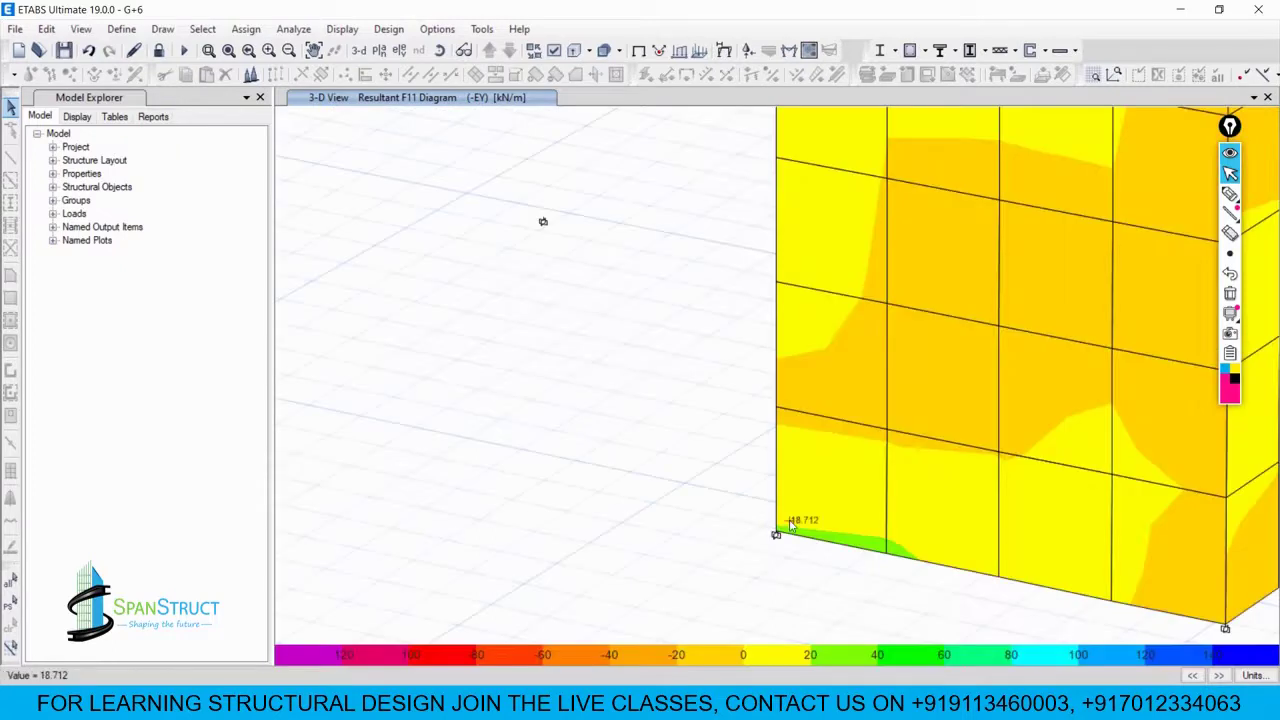
pyautogui.moveTo(788, 523); pyautogui.dragTo(540, 474, button='middle')
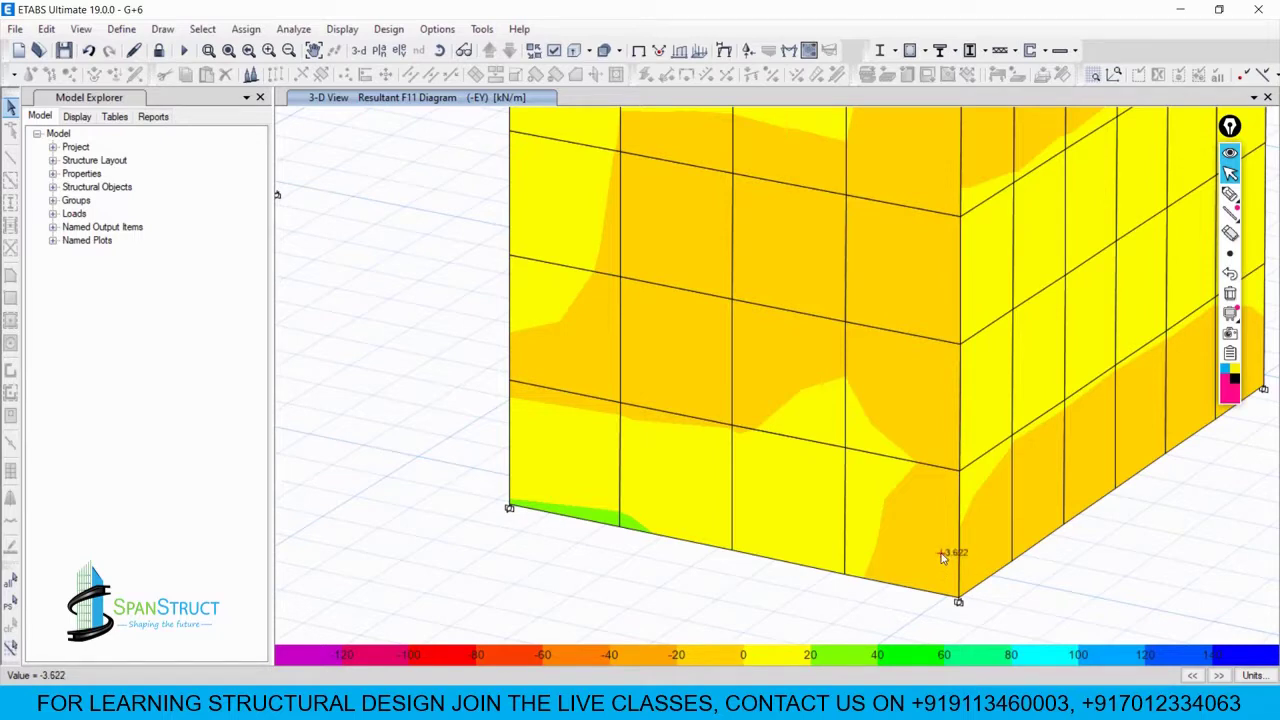
pyautogui.scroll(-3, 943, 534)
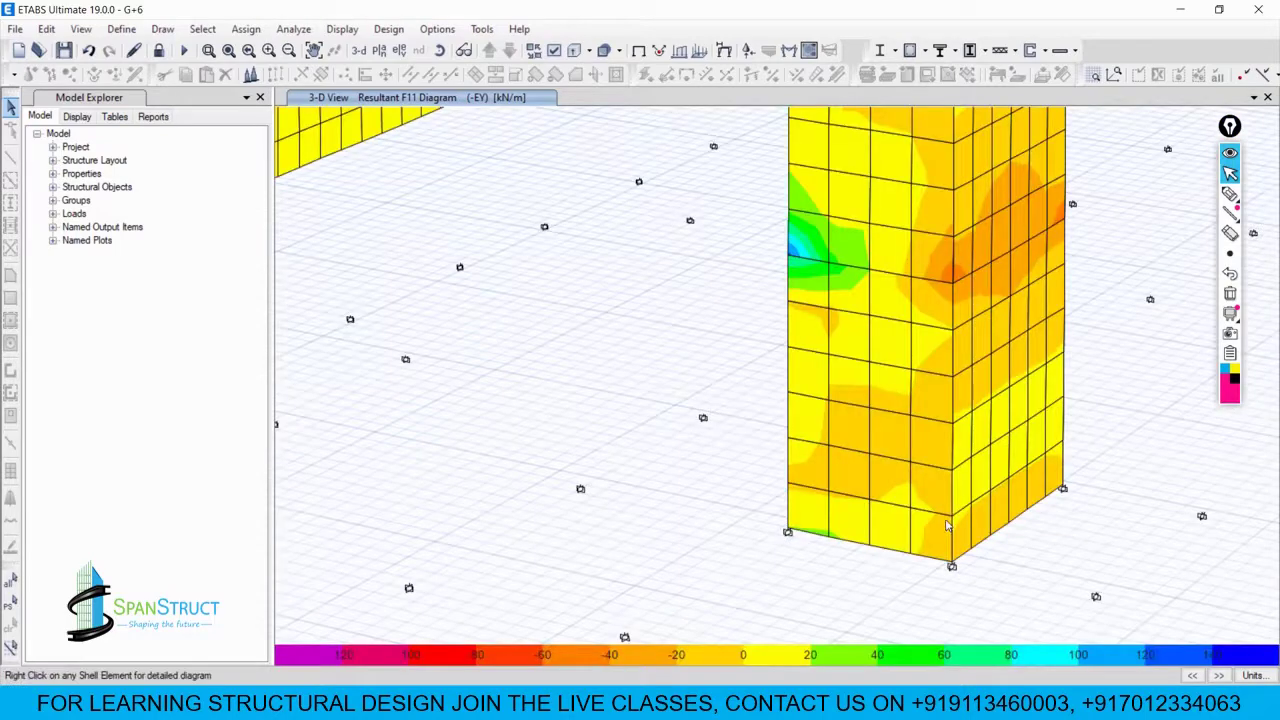
# Step: Draw a column of arrows beside the structure pointing towards the core to mark the load direction, and clear them
pyautogui.scroll(3, 1135, 335)
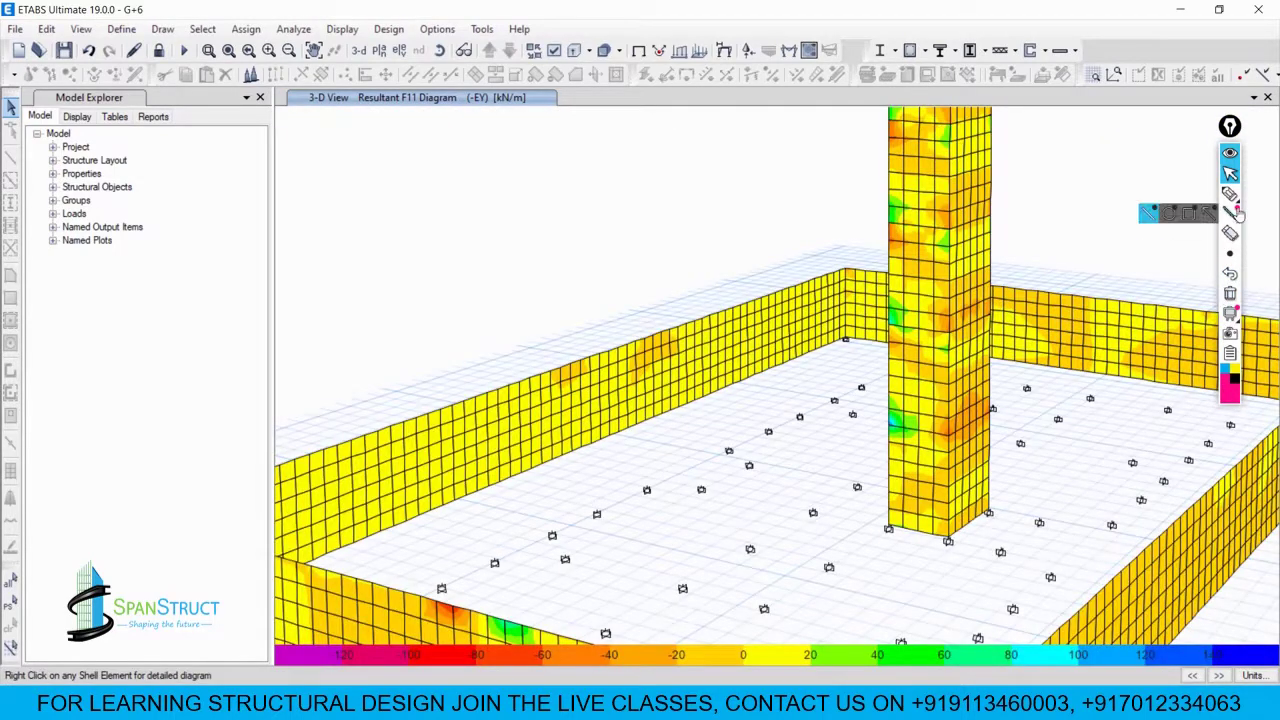
pyautogui.click(1230, 195)
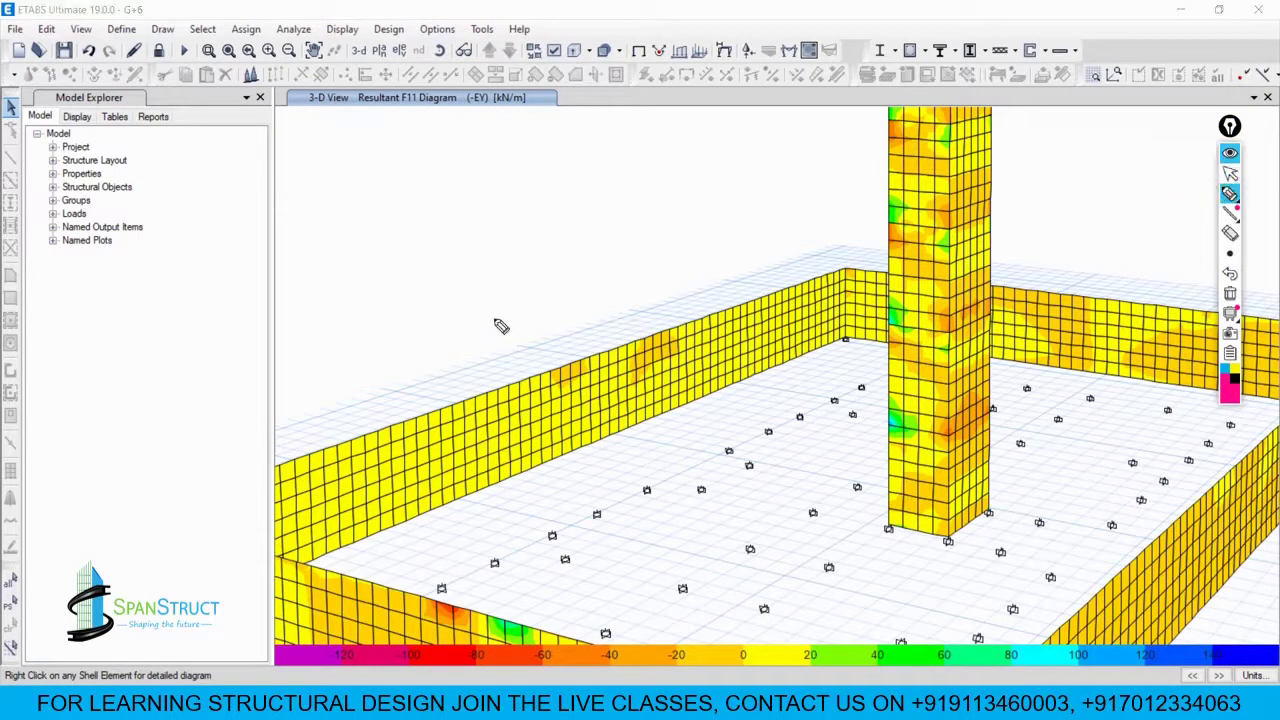
pyautogui.moveTo(513, 252)
pyautogui.mouseDown()
pyautogui.moveTo(556, 271)
pyautogui.moveTo(545, 303)
pyautogui.moveTo(556, 450)
pyautogui.moveTo(590, 437)
pyautogui.moveTo(545, 455)
pyautogui.mouseUp()
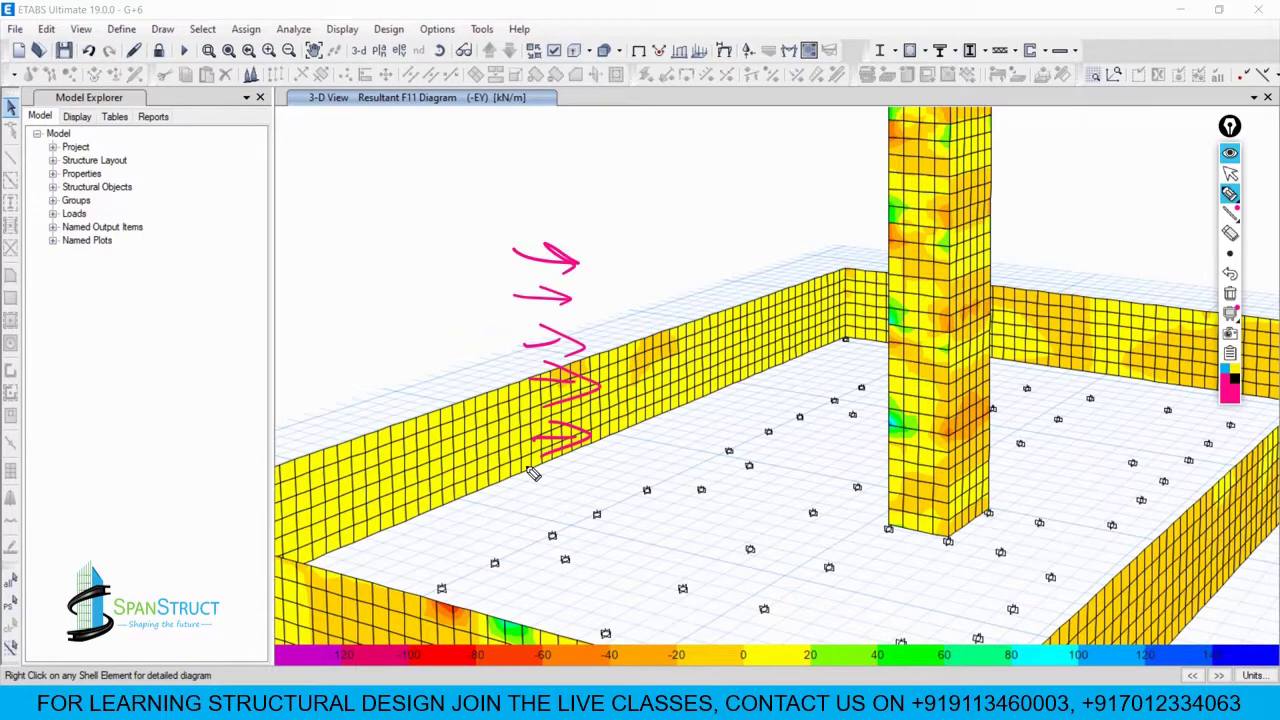
pyautogui.scroll(5, 908, 514)
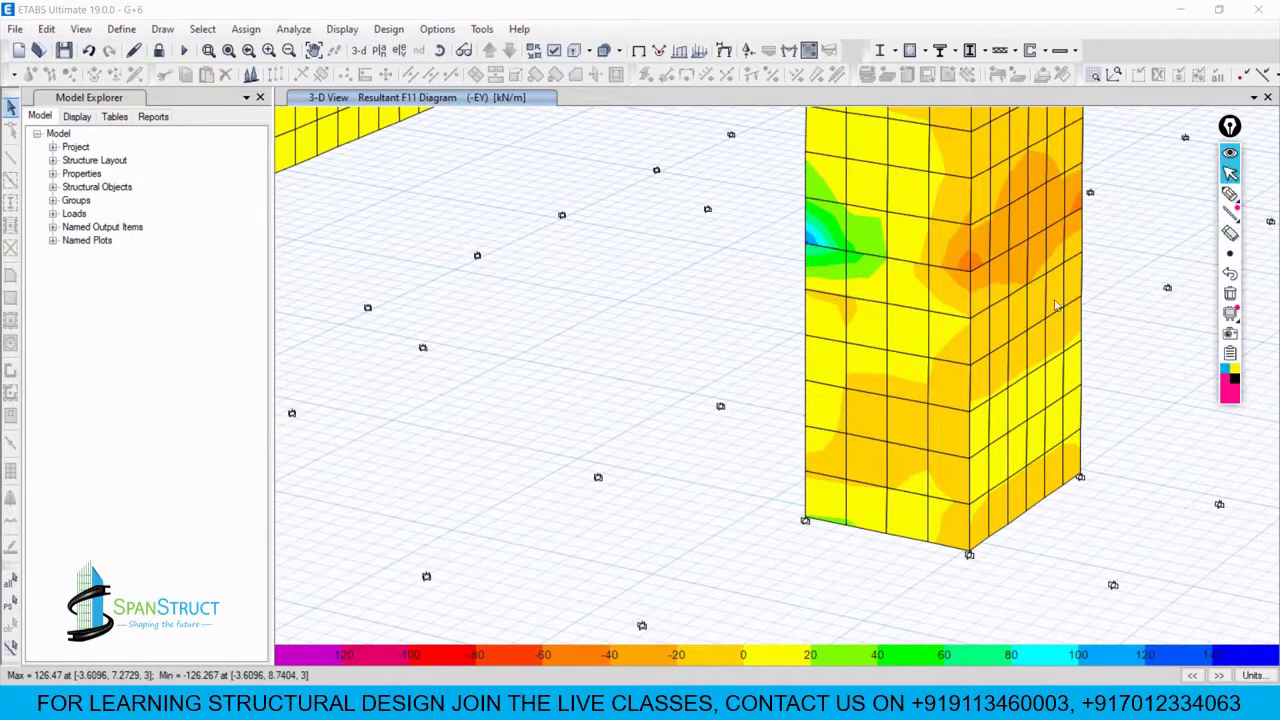
# Step: Display the F11 resultant force contours for load case EX and examine the values along the base of the core's adjoining wall
pyautogui.scroll(-5, 923, 312)
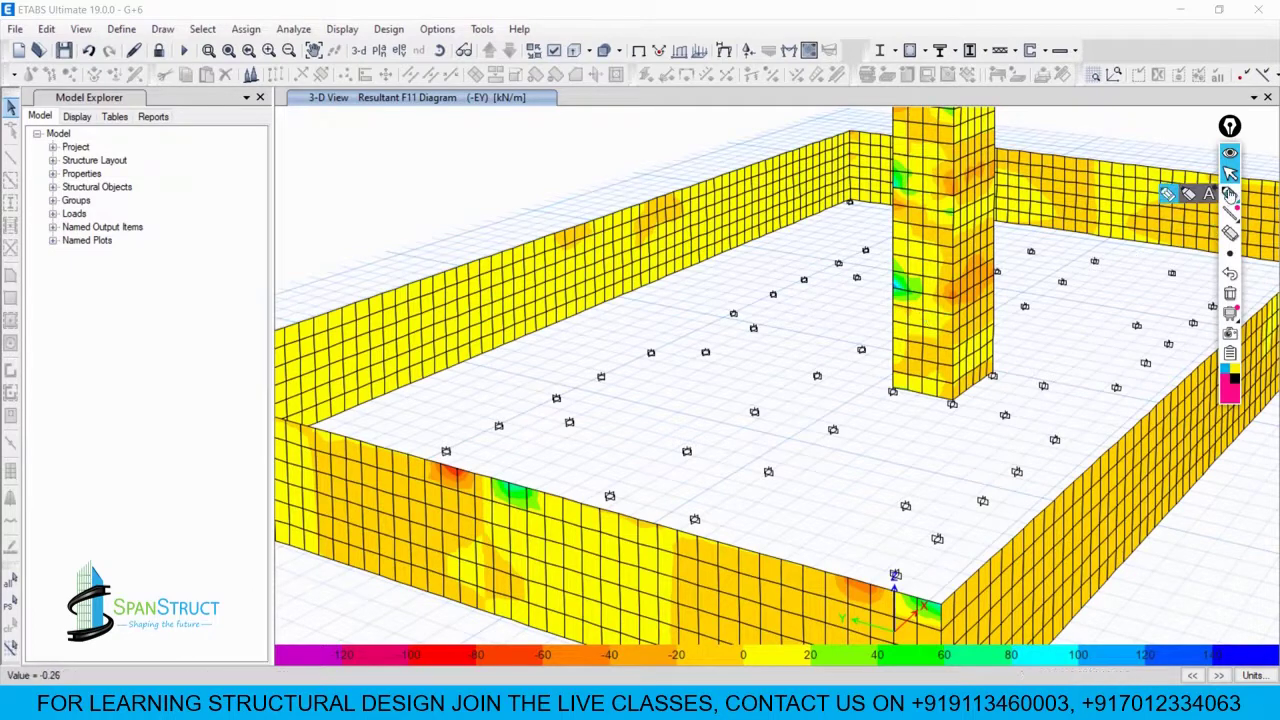
pyautogui.keyDown('shift'); pyautogui.moveTo(1003, 369); pyautogui.dragTo(978, 345, button='middle'); pyautogui.keyUp('shift')
pyautogui.scroll(3, 978, 340)
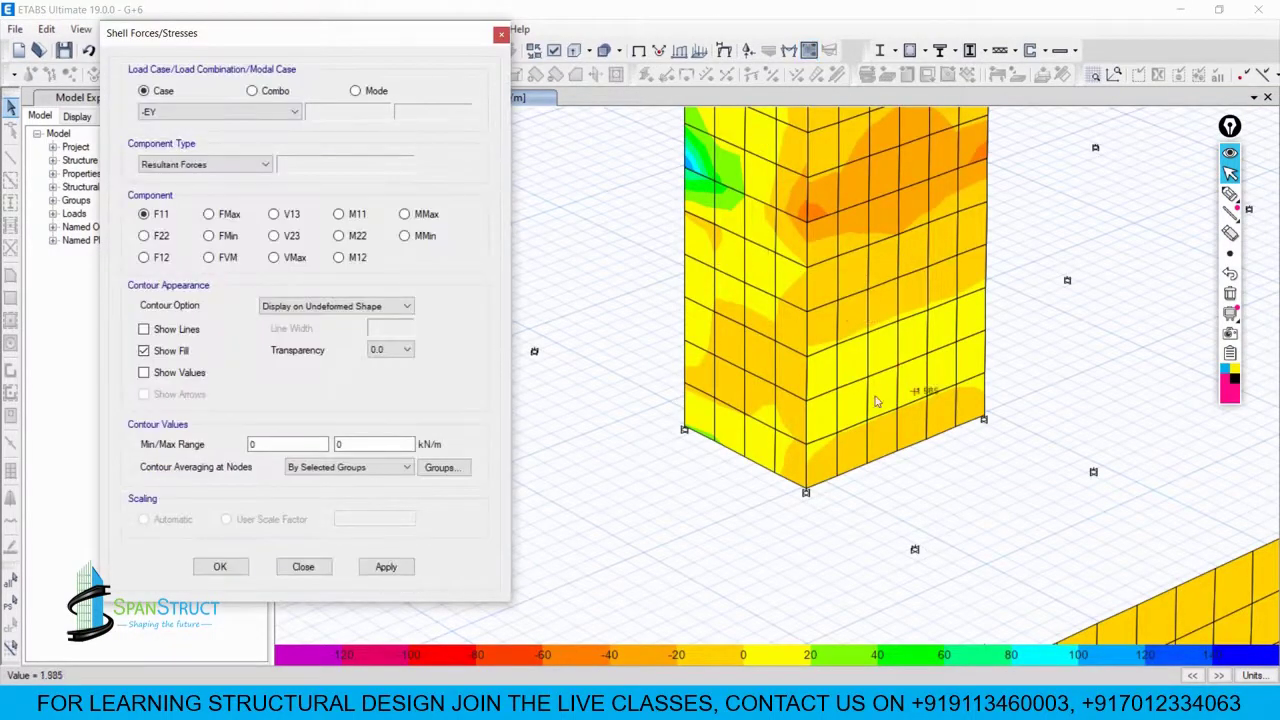
pyautogui.click(167, 113)
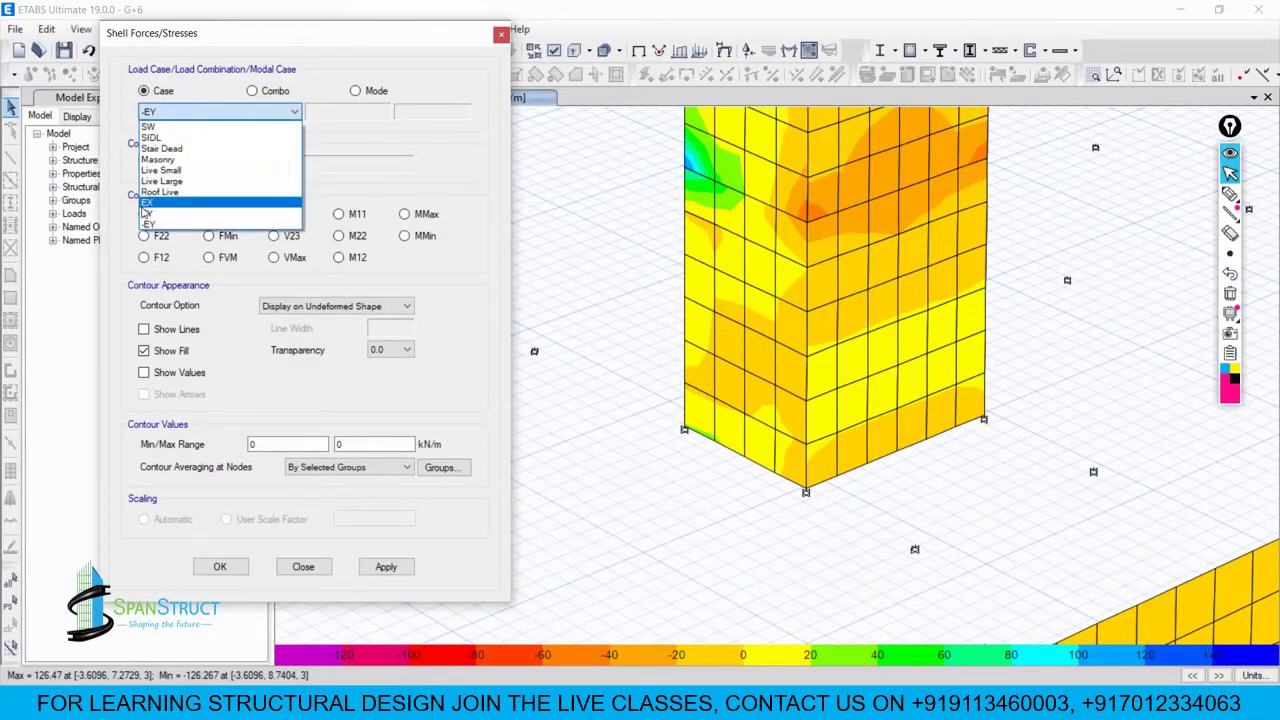
pyautogui.click(170, 196)
pyautogui.click(386, 567)
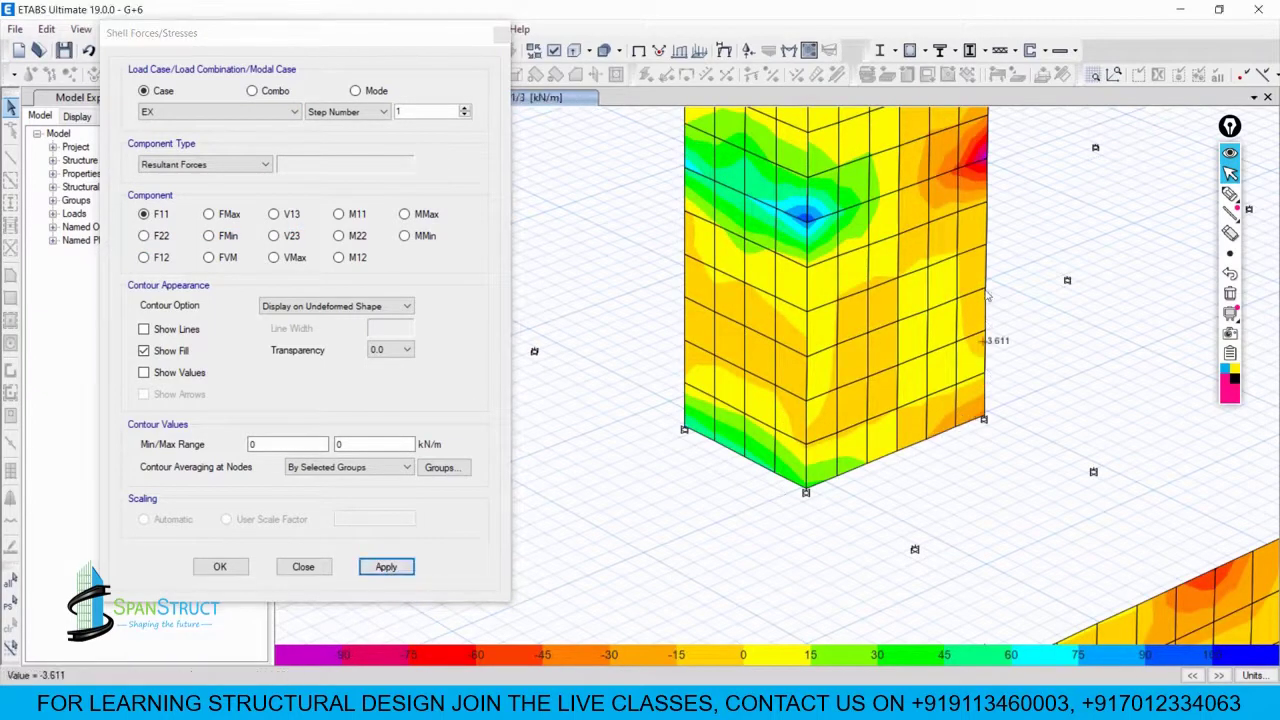
pyautogui.moveTo(985, 203)
pyautogui.scroll(3, 806, 477)
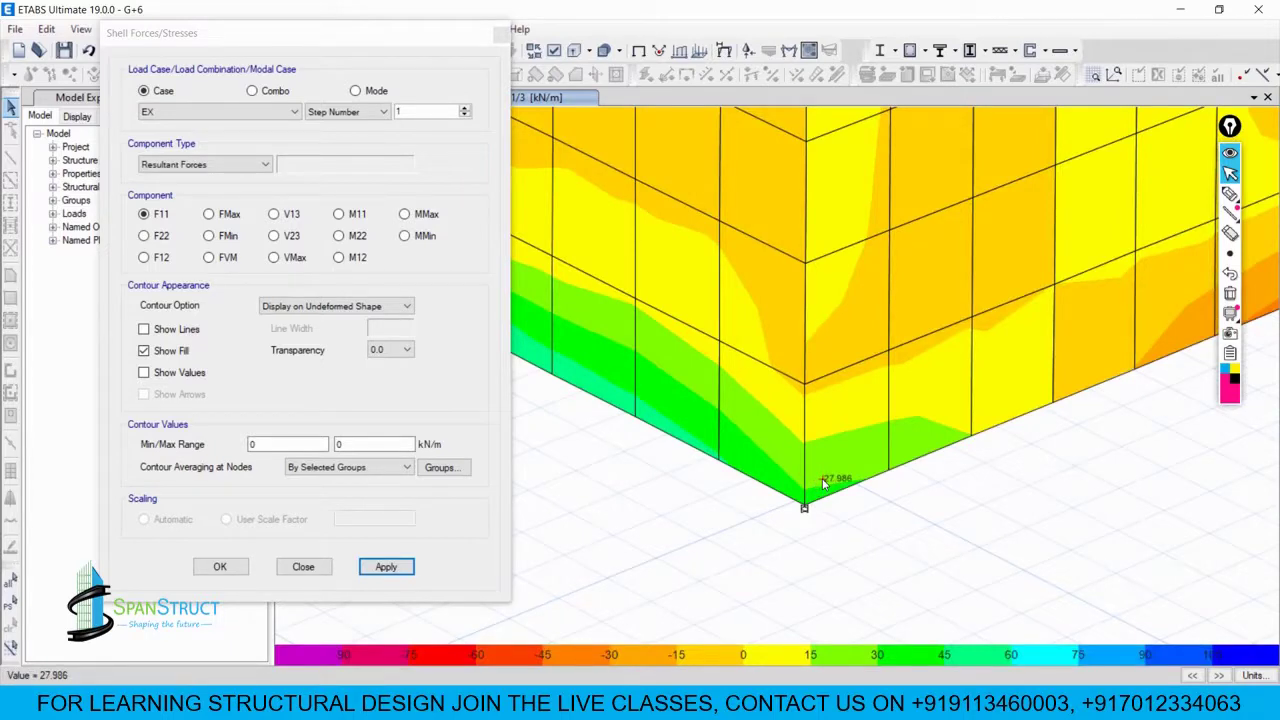
pyautogui.moveTo(960, 418); pyautogui.dragTo(717, 523, button='middle')
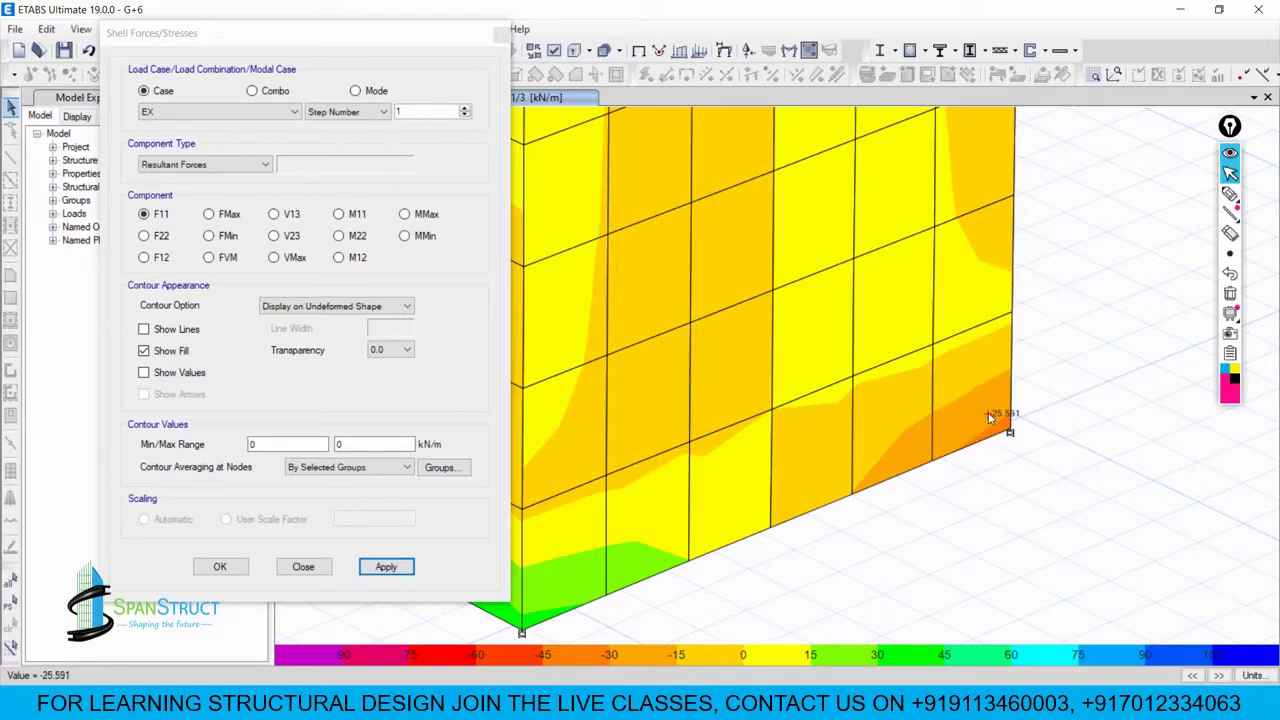
pyautogui.moveTo(1000, 417); pyautogui.dragTo(657, 488, button='middle')
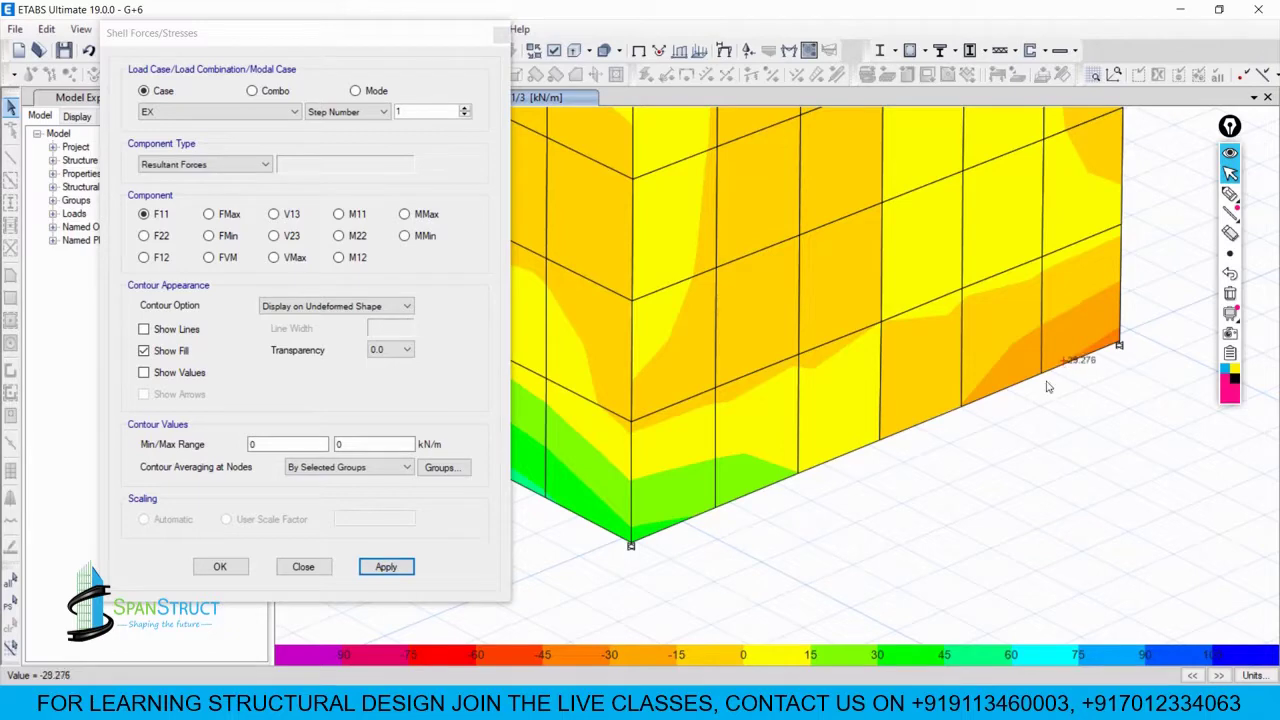
# Step: Close the shell force settings and inspect the loads and scale factors of load combination UDWalS9
pyautogui.scroll(5, 1040, 432)
pyautogui.scroll(-3, 894, 446)
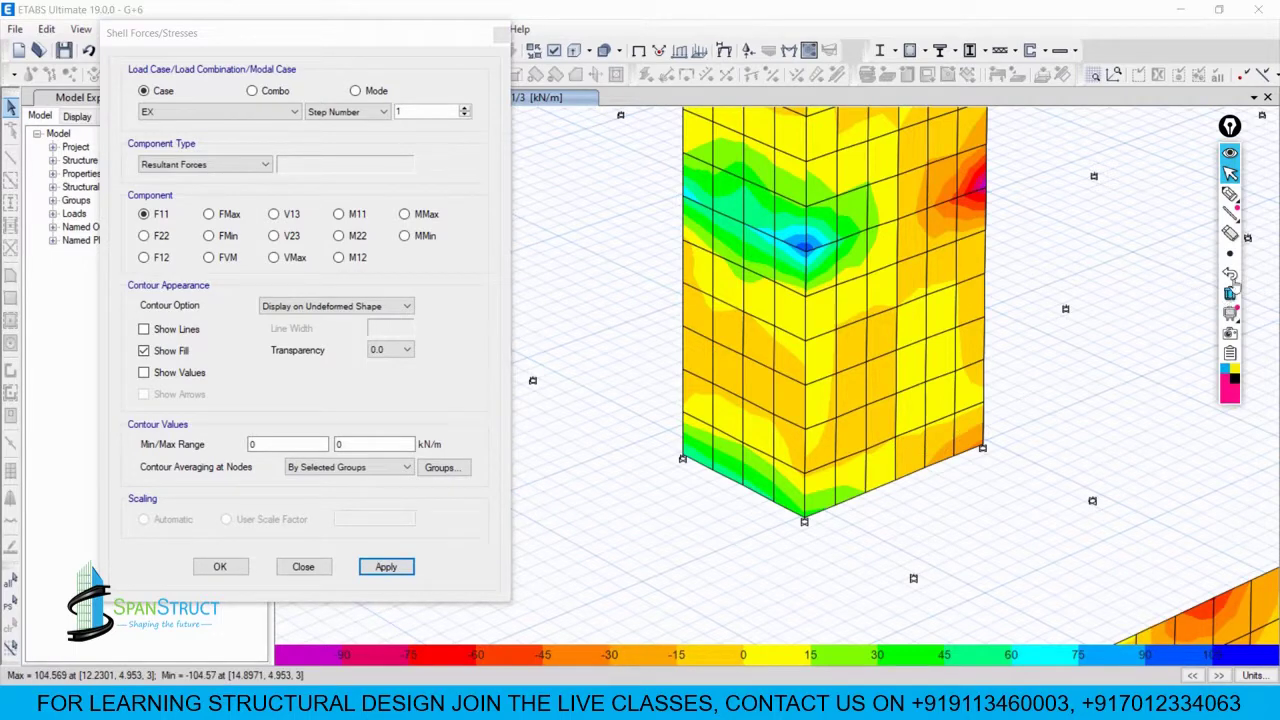
pyautogui.click(500, 33)
pyautogui.click(121, 29)
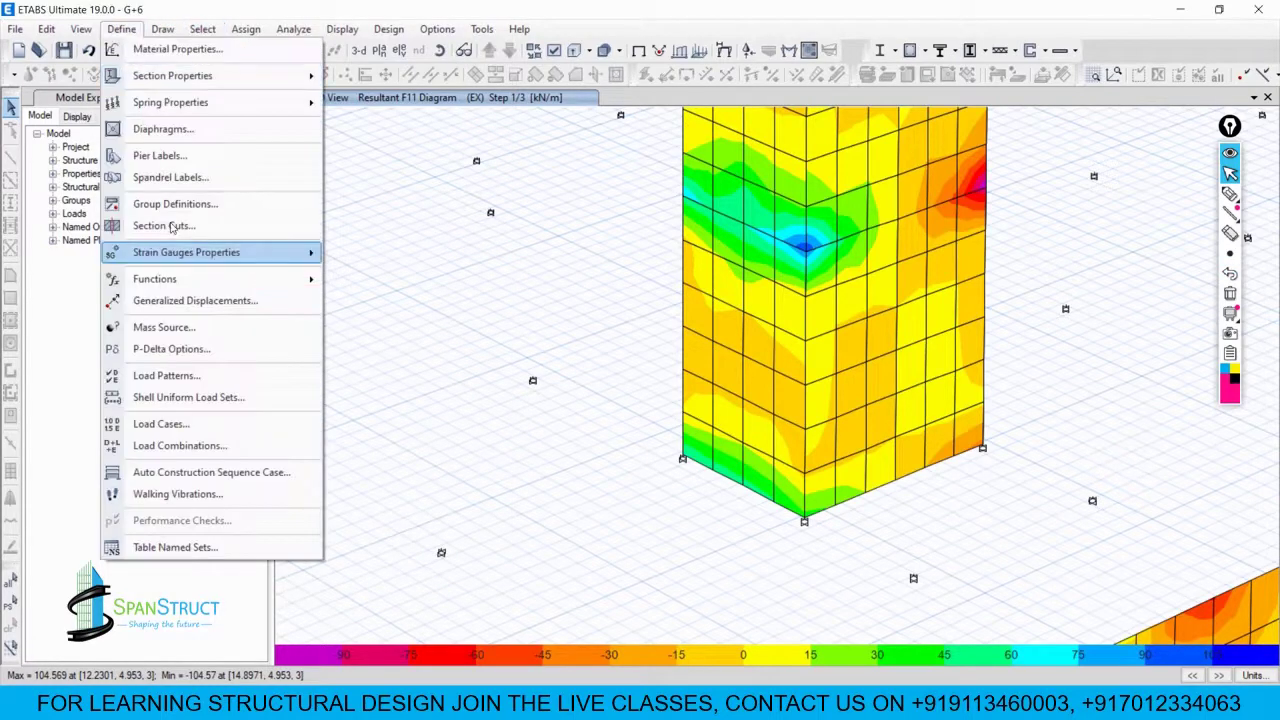
pyautogui.click(180, 445)
pyautogui.click(487, 375)
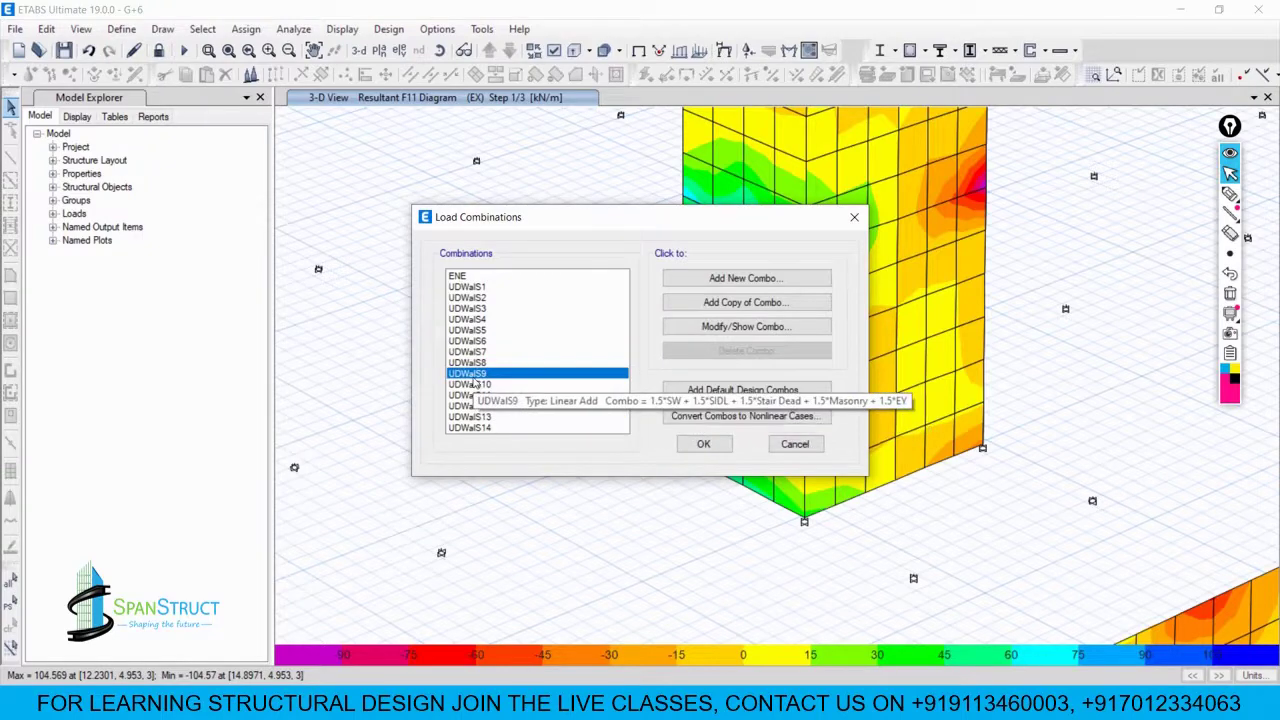
pyautogui.click(724, 330)
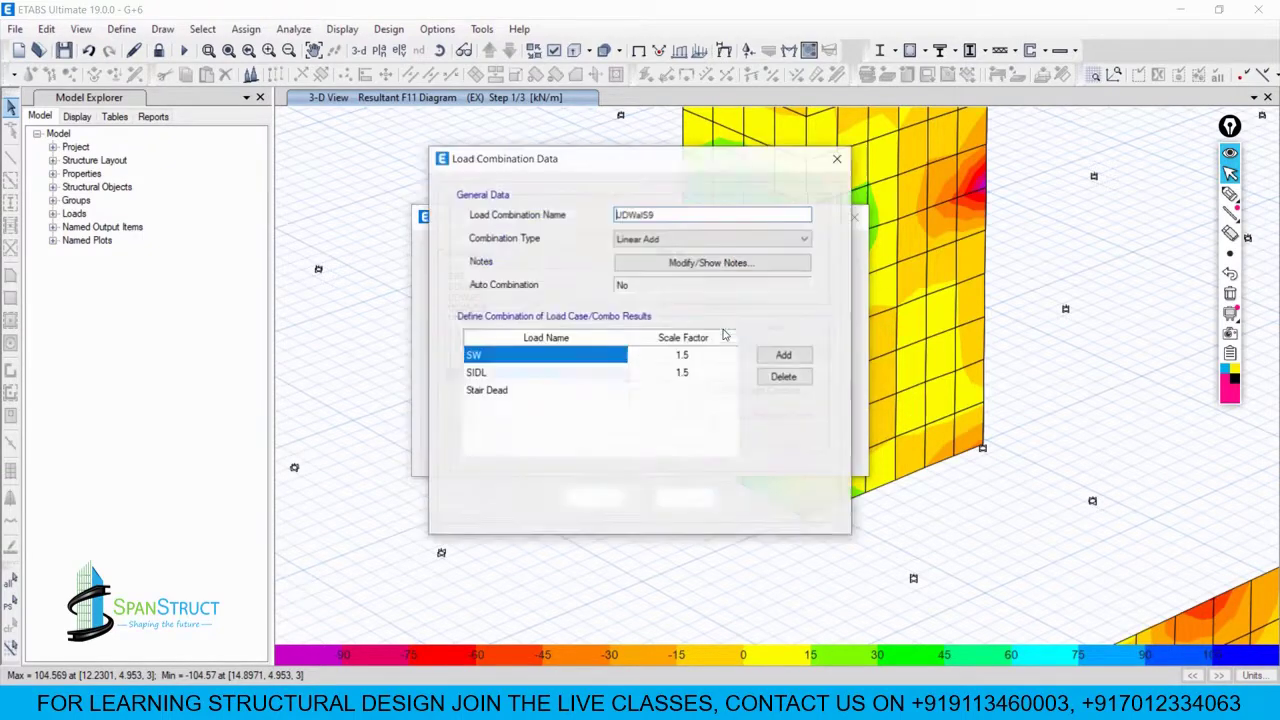
pyautogui.click(677, 503)
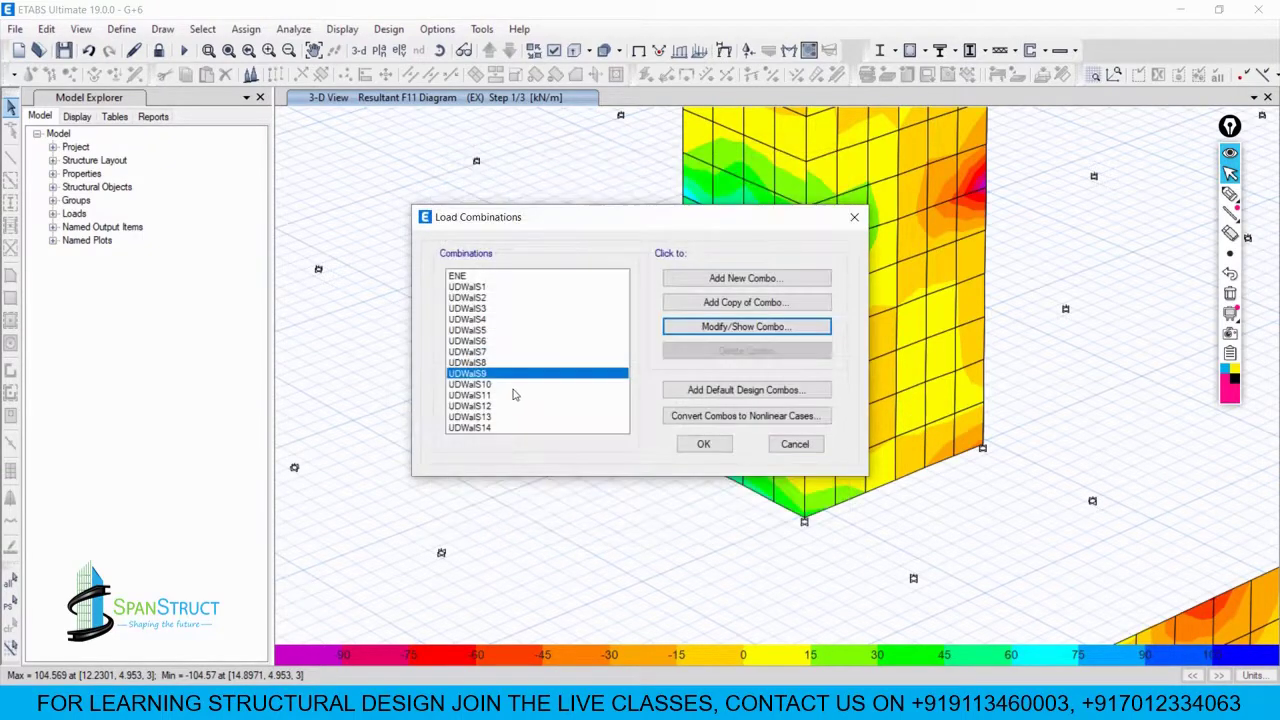
# Step: Inspect load combination UDWalS10, focusing on the EY scale factor, and close the combination definitions without editing
pyautogui.click(507, 386)
pyautogui.click(744, 340)
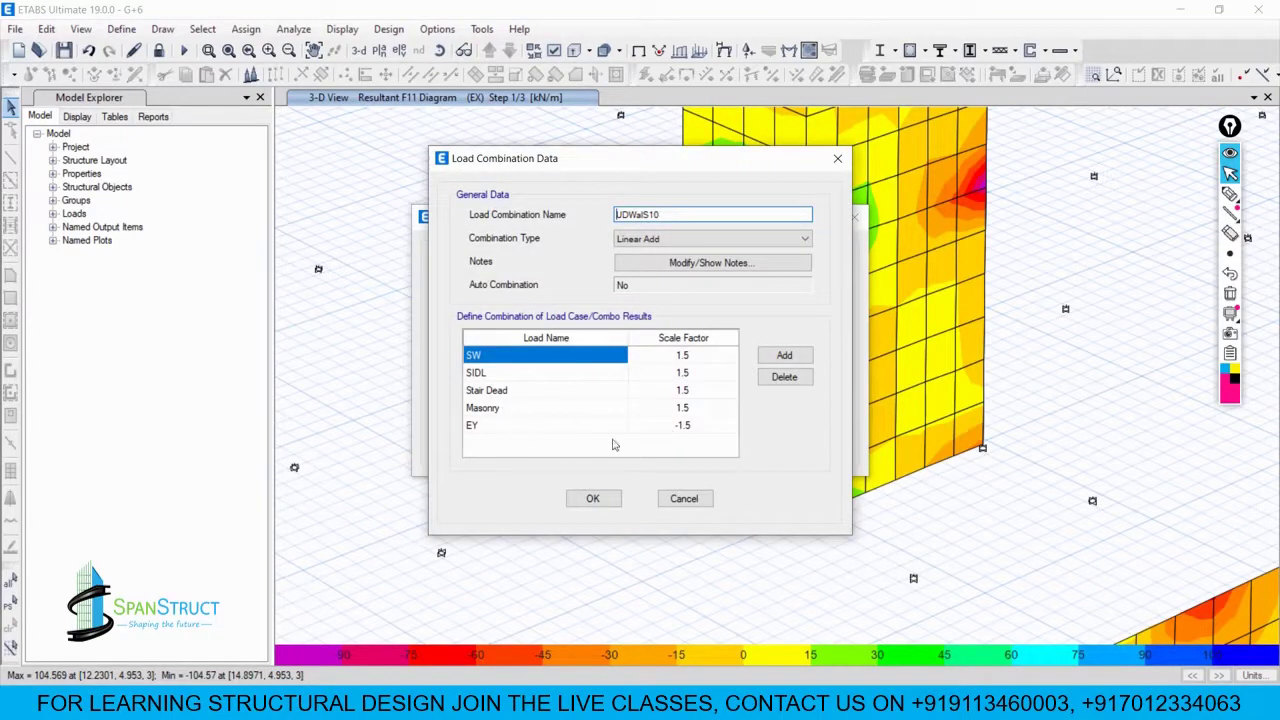
pyautogui.click(677, 430)
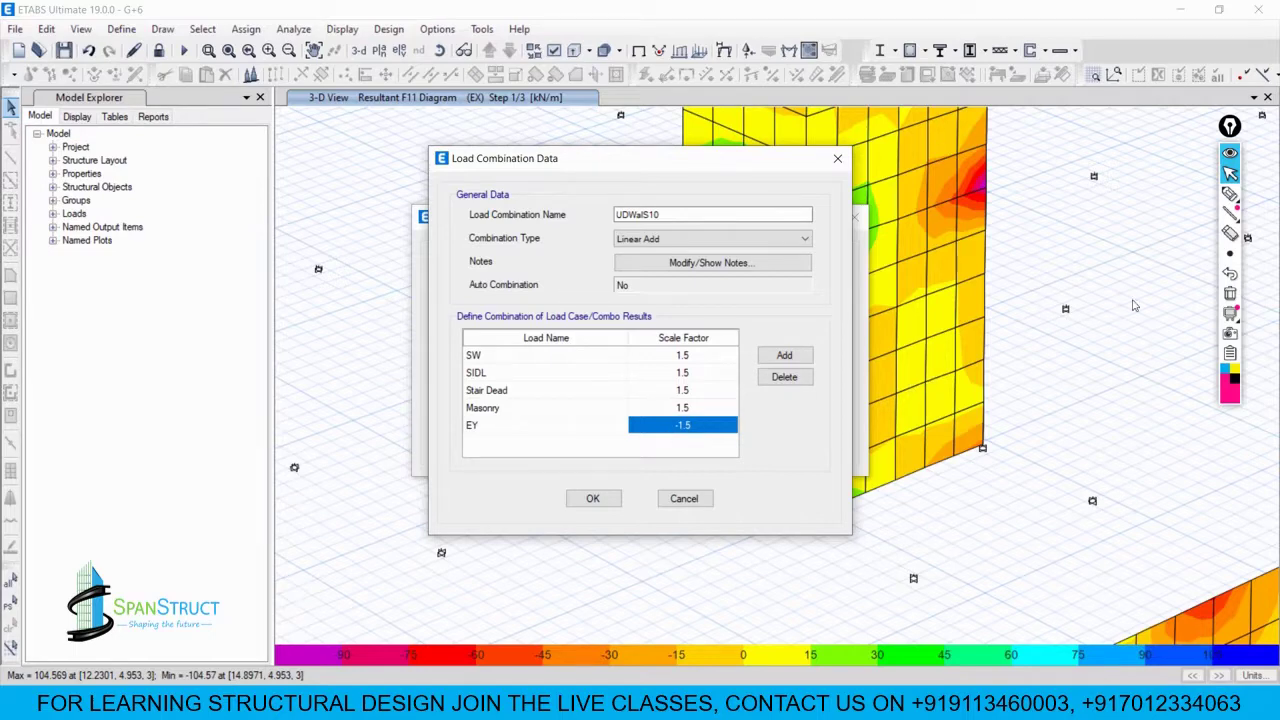
pyautogui.click(1229, 254)
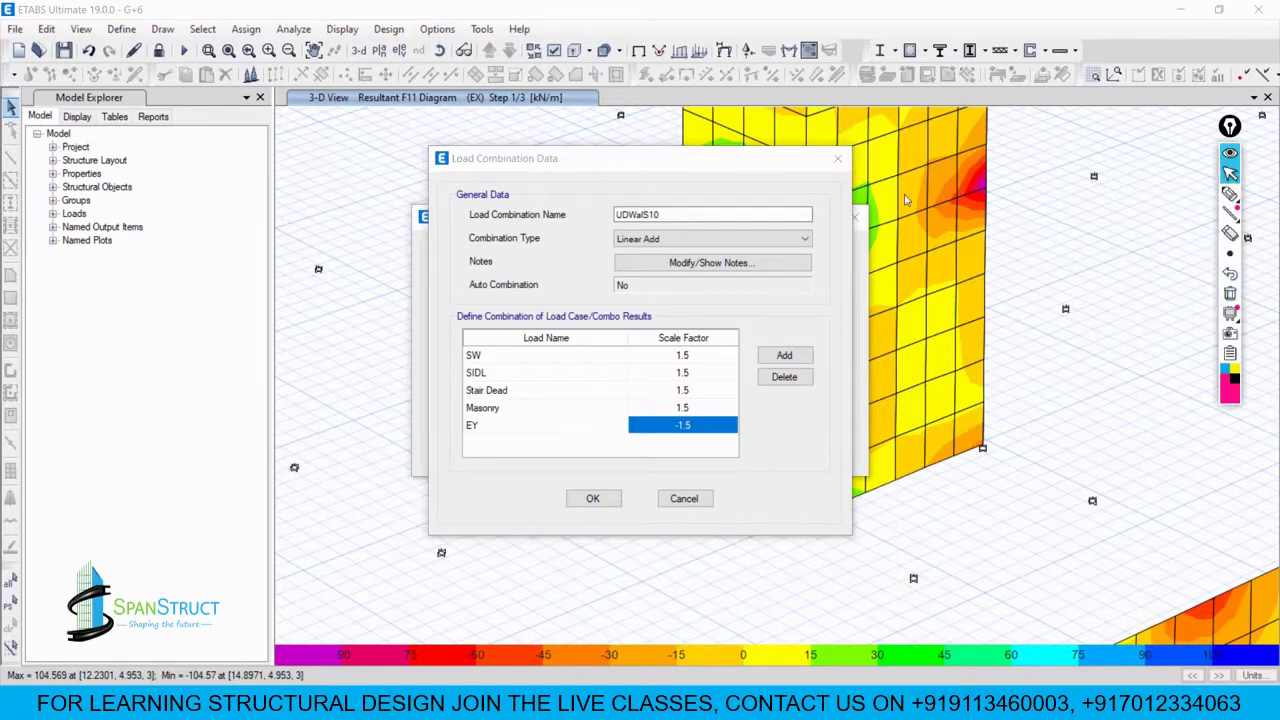
pyautogui.click(837, 158)
pyautogui.click(853, 218)
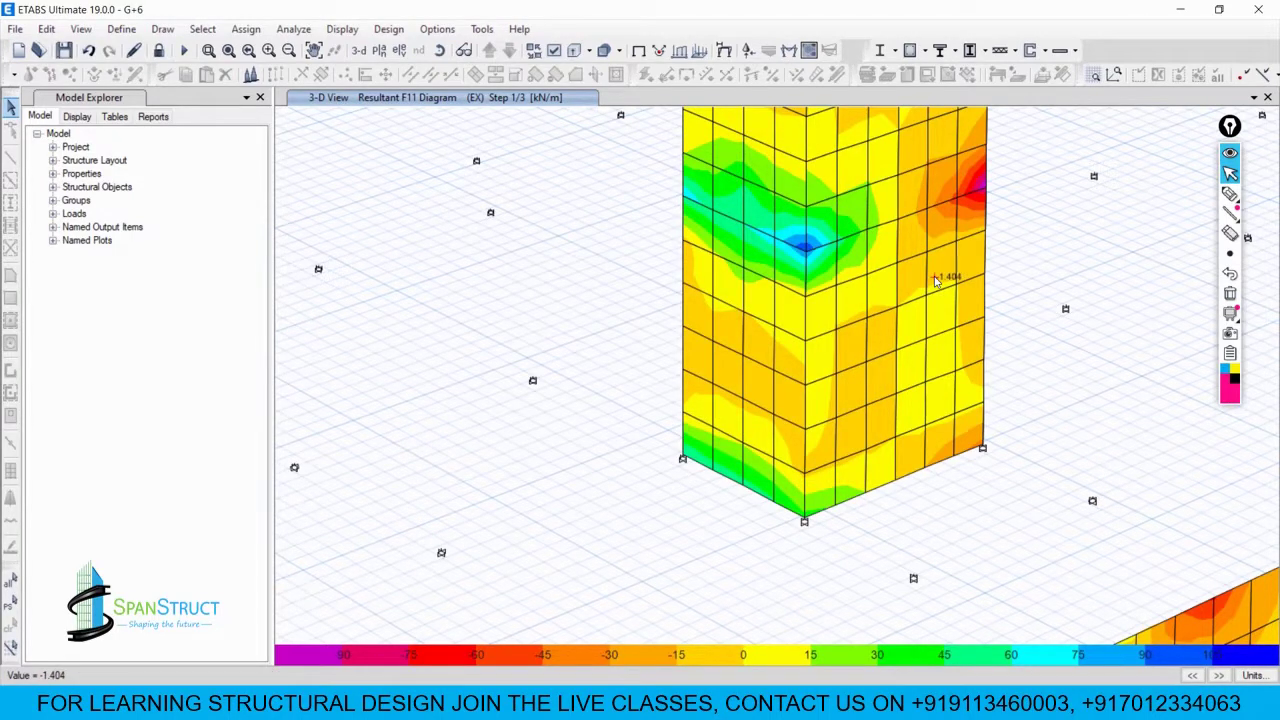
# Step: Select the core's adjoining wall and set its pier section type to Simplified T and C in the shear wall pier overwrites
pyautogui.click(391, 29)
pyautogui.moveTo(504, 190)
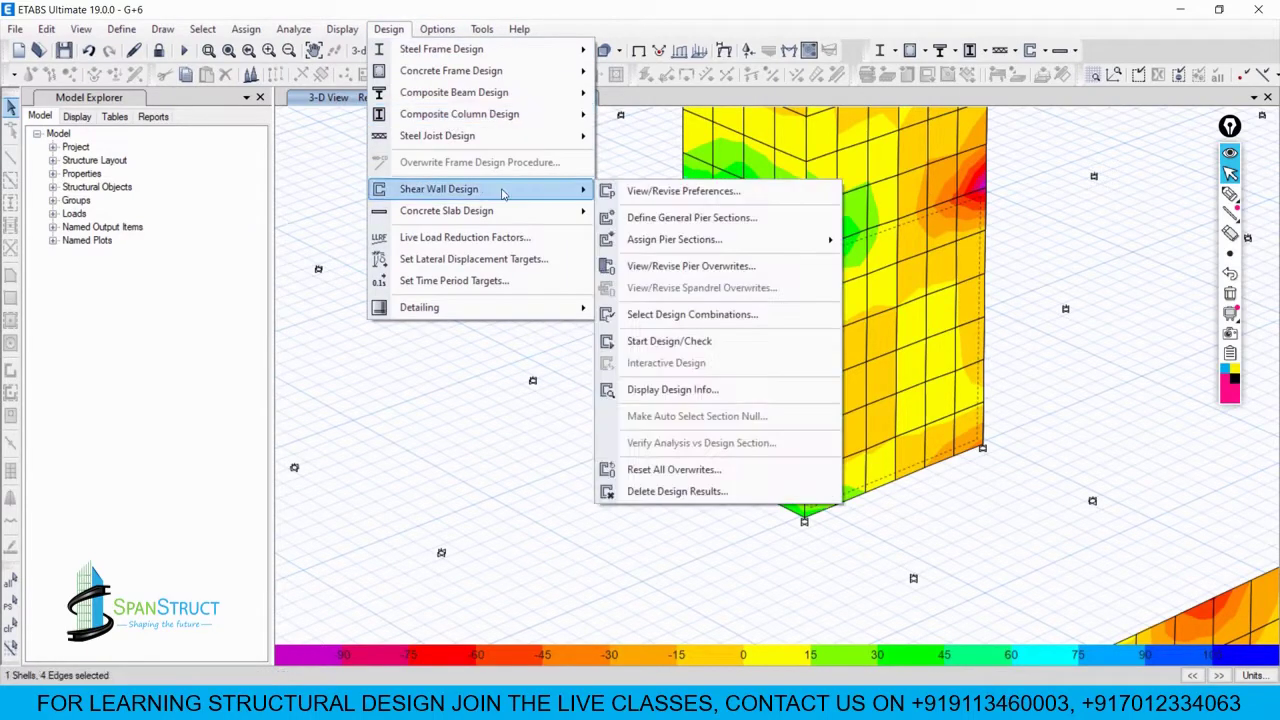
pyautogui.click(706, 265)
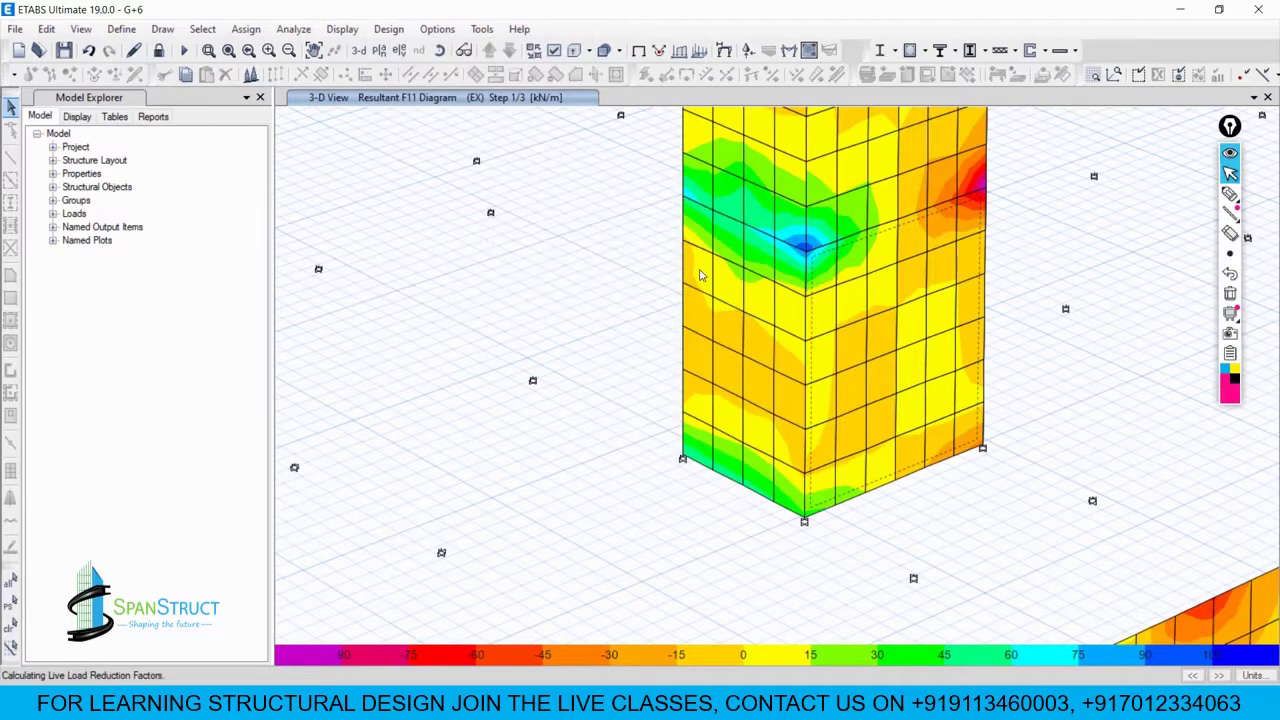
pyautogui.click(663, 202)
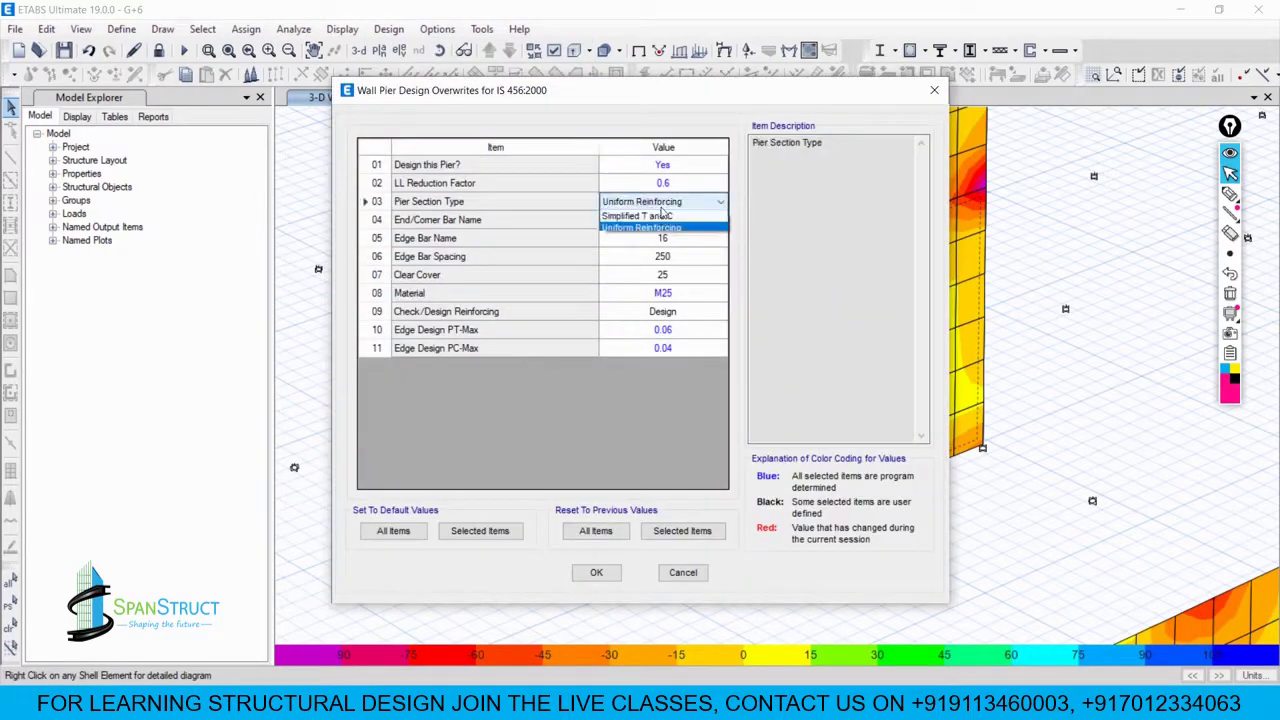
pyautogui.click(662, 229)
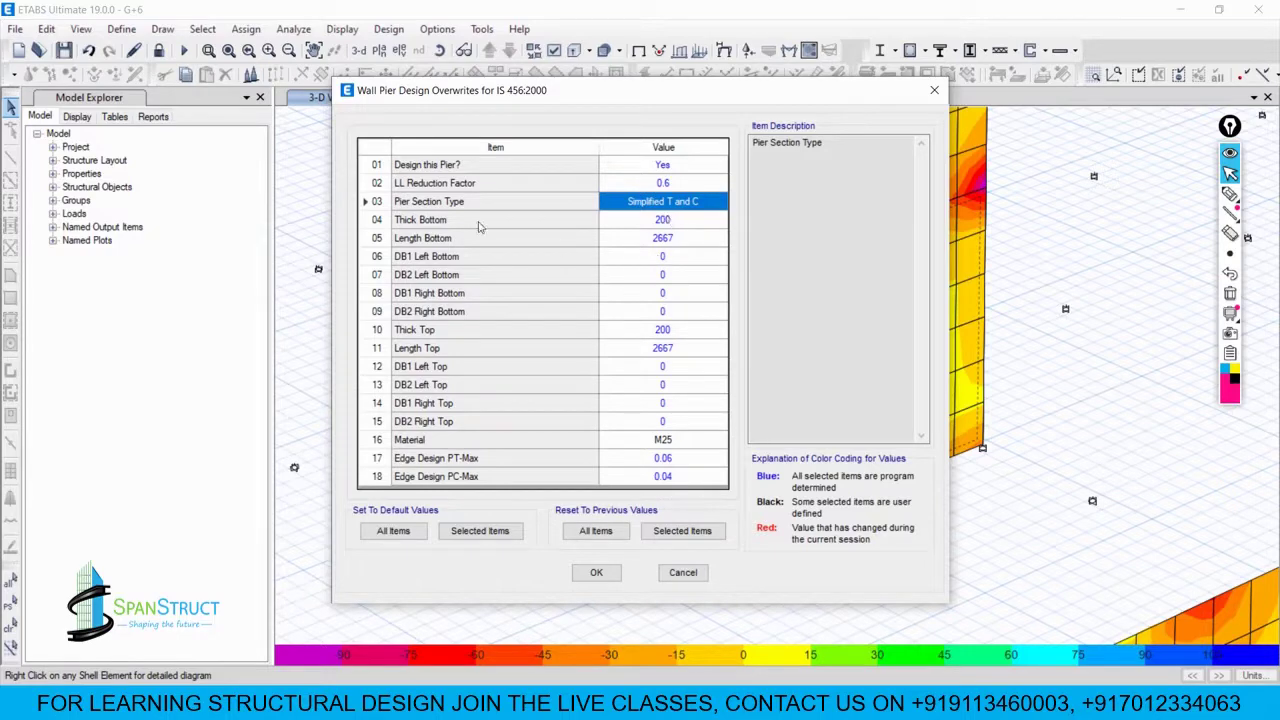
# Step: Underline the DB1 and DB2 bottom items, circle their values with the annotation pen, and clear the marks
pyautogui.click(1229, 194)
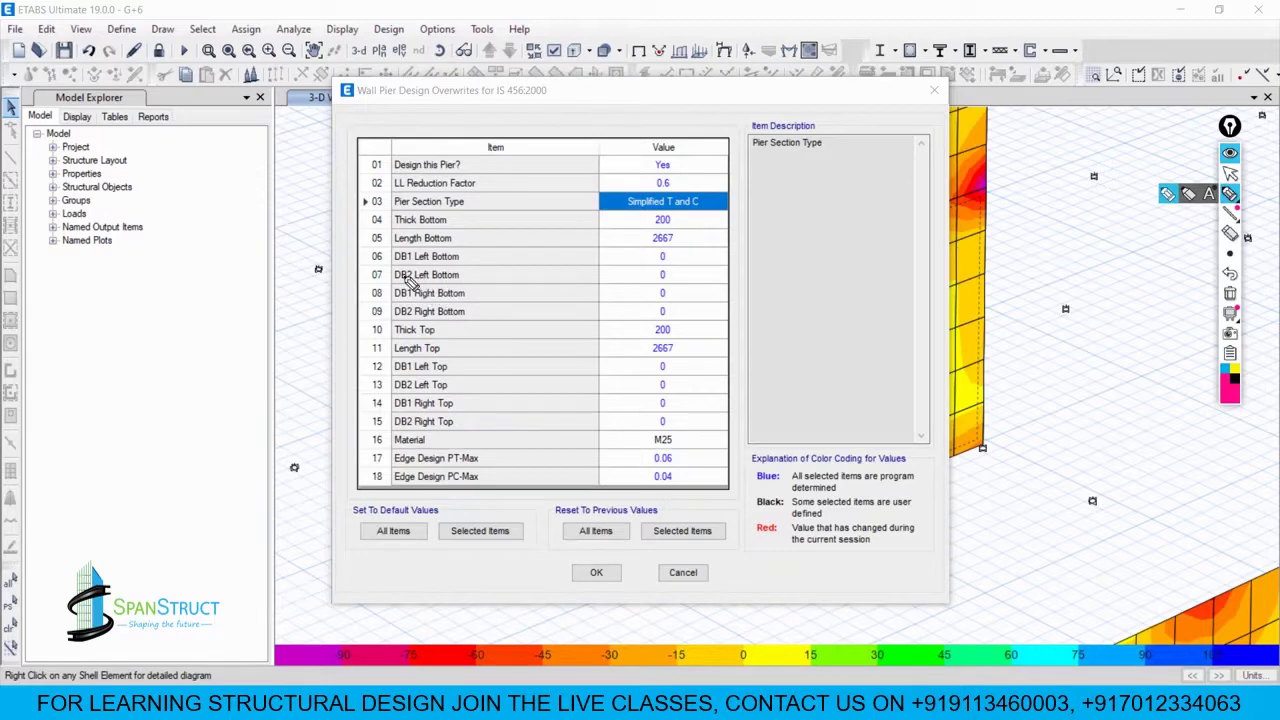
pyautogui.moveTo(394, 264)
pyautogui.mouseDown()
pyautogui.moveTo(461, 264)
pyautogui.moveTo(462, 283)
pyautogui.moveTo(440, 298)
pyautogui.mouseUp()
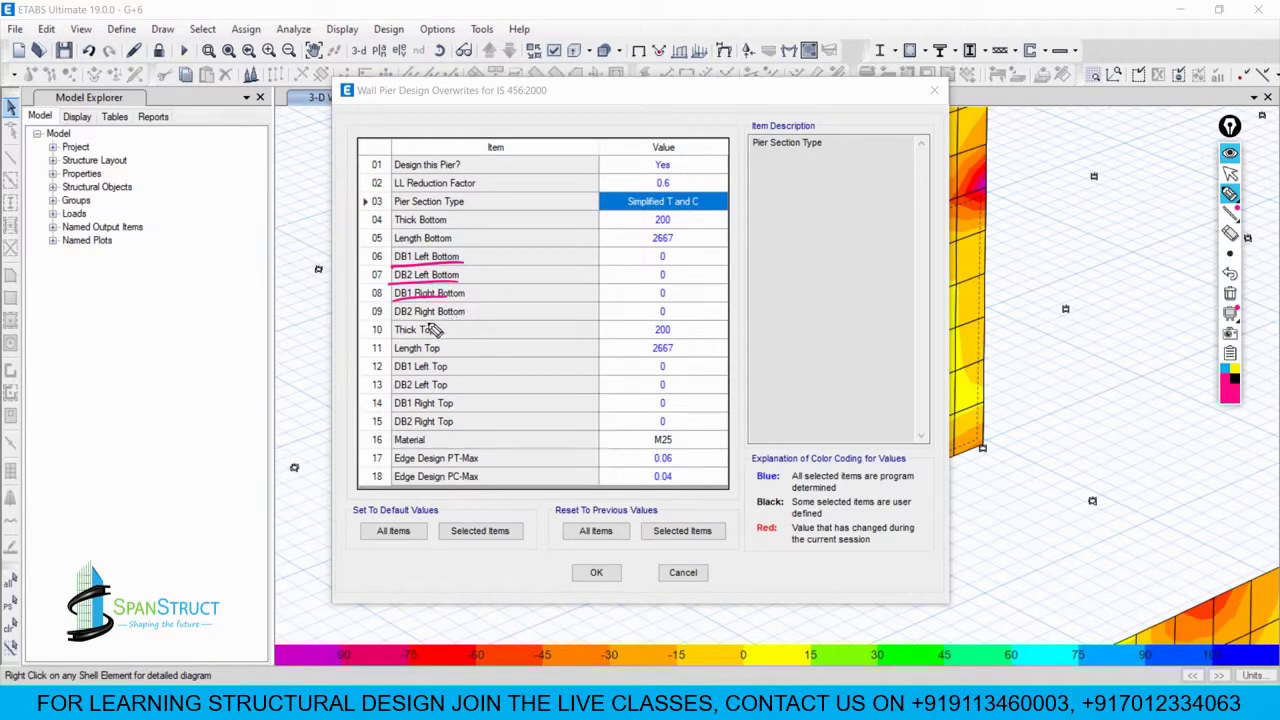
pyautogui.moveTo(669, 248)
pyautogui.mouseDown()
pyautogui.moveTo(658, 305)
pyautogui.moveTo(672, 310)
pyautogui.moveTo(648, 314)
pyautogui.mouseUp()
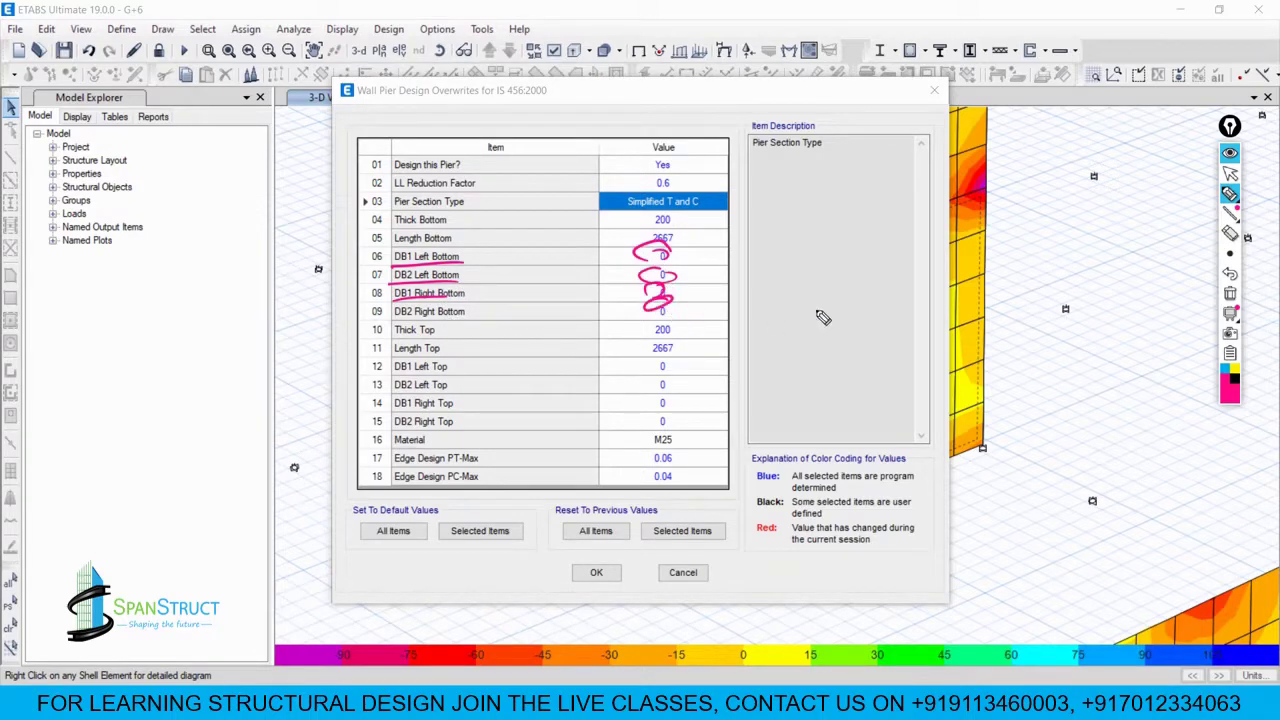
pyautogui.click(1230, 293)
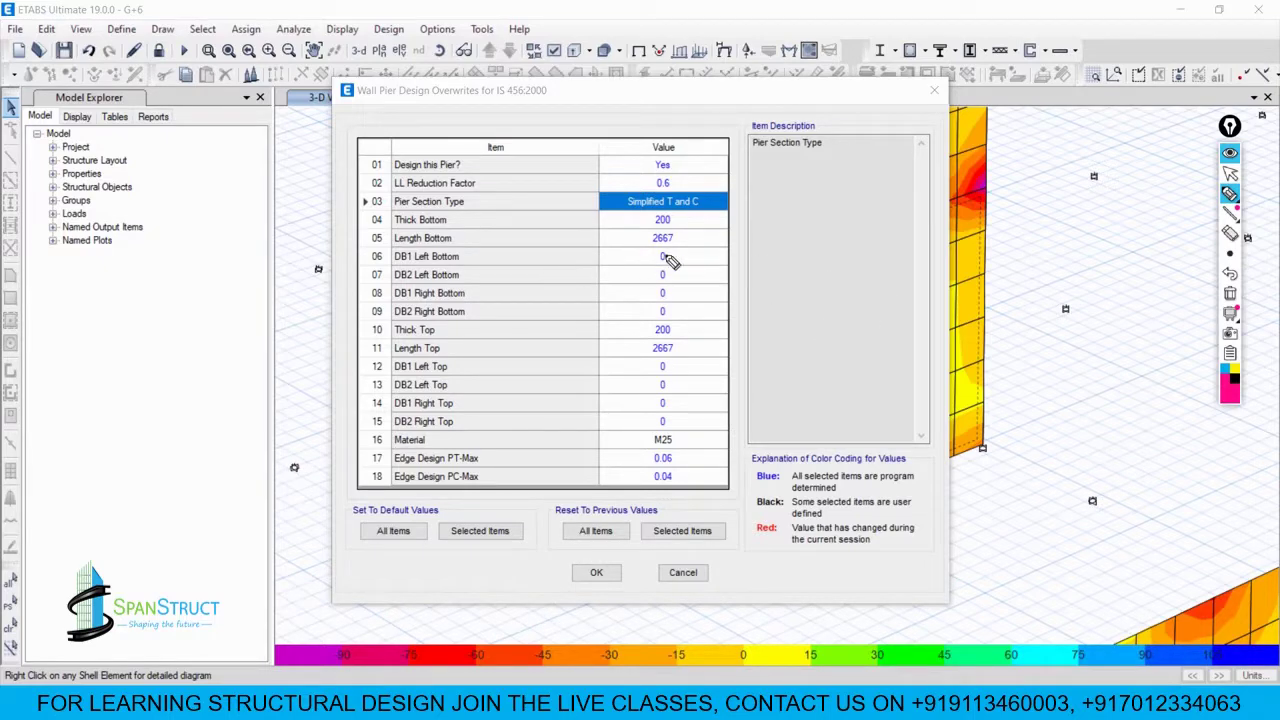
pyautogui.moveTo(671, 240)
pyautogui.mouseDown()
pyautogui.moveTo(677, 259)
pyautogui.moveTo(680, 243)
pyautogui.mouseUp()
pyautogui.click(1230, 294)
# Step: Sketch the wall in plan as a long rectangle over the overwrites and mark the thickness and edge-member length at one end with arrows
pyautogui.moveTo(347, 105)
pyautogui.mouseDown()
pyautogui.moveTo(345, 128)
pyautogui.moveTo(474, 110)
pyautogui.moveTo(906, 131)
pyautogui.mouseUp()
pyautogui.moveTo(345, 160)
pyautogui.mouseDown()
pyautogui.moveTo(350, 198)
pyautogui.moveTo(888, 213)
pyautogui.mouseUp()
pyautogui.moveTo(903, 131)
pyautogui.mouseDown()
pyautogui.moveTo(908, 206)
pyautogui.moveTo(879, 210)
pyautogui.mouseUp()
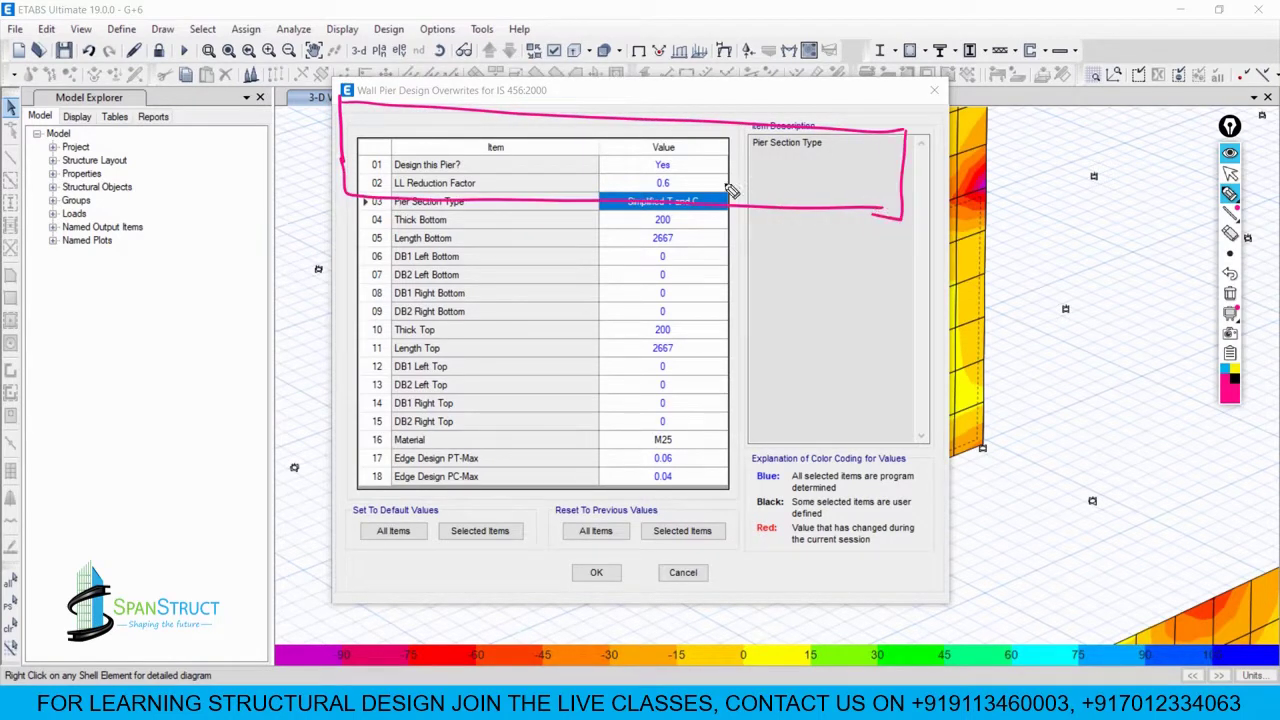
pyautogui.moveTo(306, 80); pyautogui.dragTo(298, 99)
pyautogui.moveTo(317, 200); pyautogui.dragTo(342, 203)
pyautogui.moveTo(345, 96)
pyautogui.mouseDown()
pyautogui.moveTo(346, 72)
pyautogui.moveTo(467, 87)
pyautogui.moveTo(456, 87)
pyautogui.mouseUp()
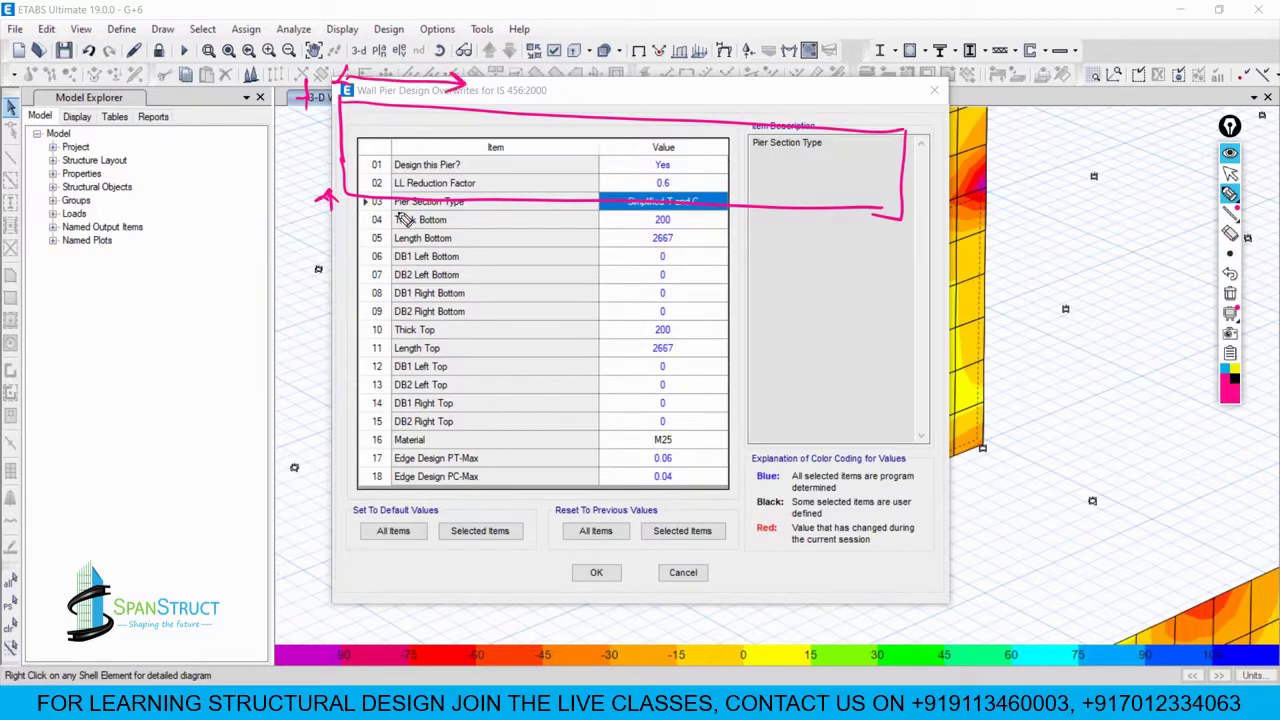
pyautogui.moveTo(357, 210); pyautogui.dragTo(357, 229)
pyautogui.moveTo(344, 219); pyautogui.dragTo(480, 228)
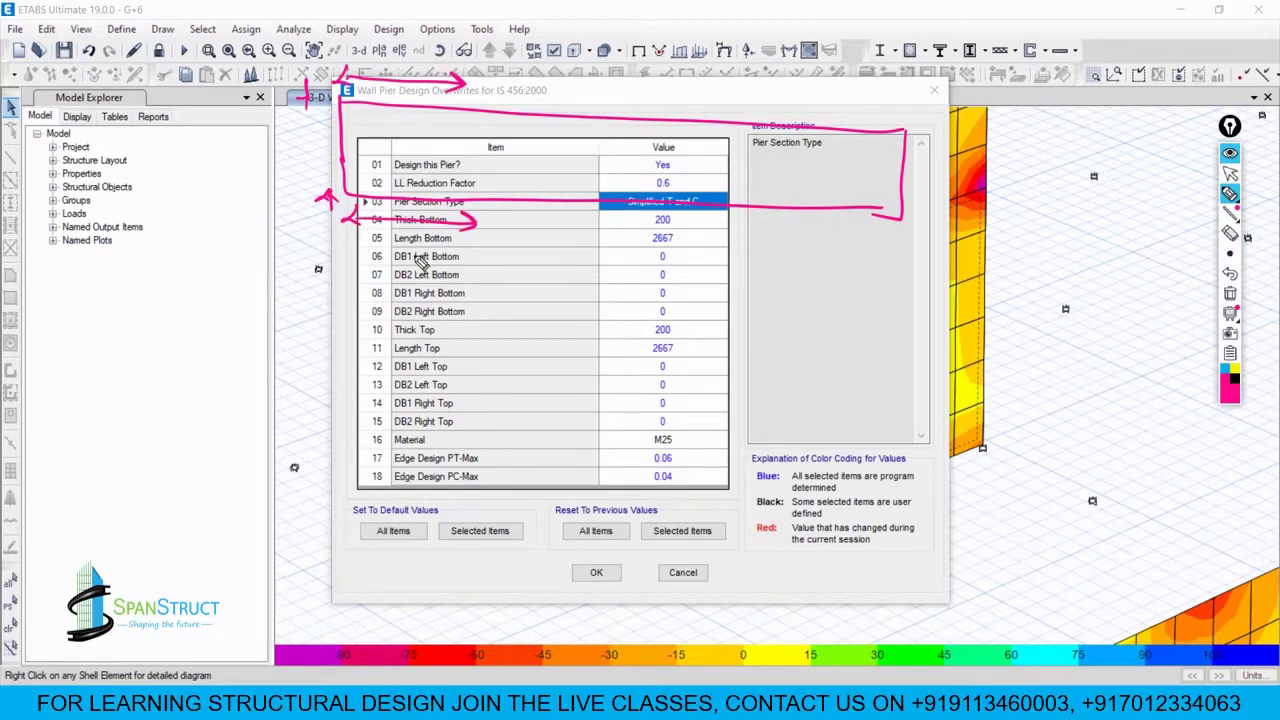
# Step: Mark the opposite edge-member length with double arrows, and draw dashed zone boundaries and an inner box on the wall plan sketch
pyautogui.moveTo(781, 95); pyautogui.dragTo(781, 107)
pyautogui.moveTo(788, 100)
pyautogui.mouseDown()
pyautogui.moveTo(901, 105)
pyautogui.moveTo(890, 111)
pyautogui.mouseUp()
pyautogui.moveTo(776, 222); pyautogui.dragTo(783, 239)
pyautogui.moveTo(780, 231); pyautogui.dragTo(897, 233)
pyautogui.moveTo(885, 223); pyautogui.dragTo(888, 241)
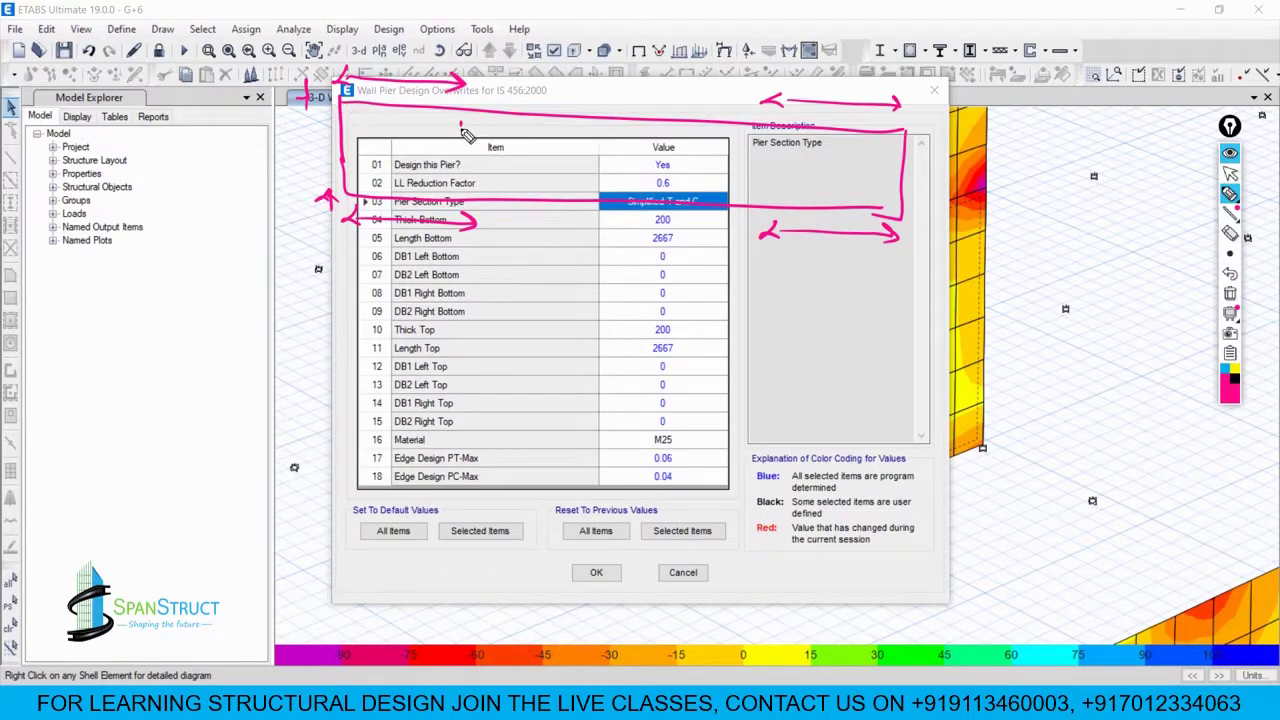
pyautogui.moveTo(467, 126); pyautogui.dragTo(471, 188)
pyautogui.moveTo(491, 126); pyautogui.dragTo(491, 146)
pyautogui.moveTo(775, 150)
pyautogui.mouseDown()
pyautogui.moveTo(886, 152)
pyautogui.moveTo(774, 182)
pyautogui.mouseUp()
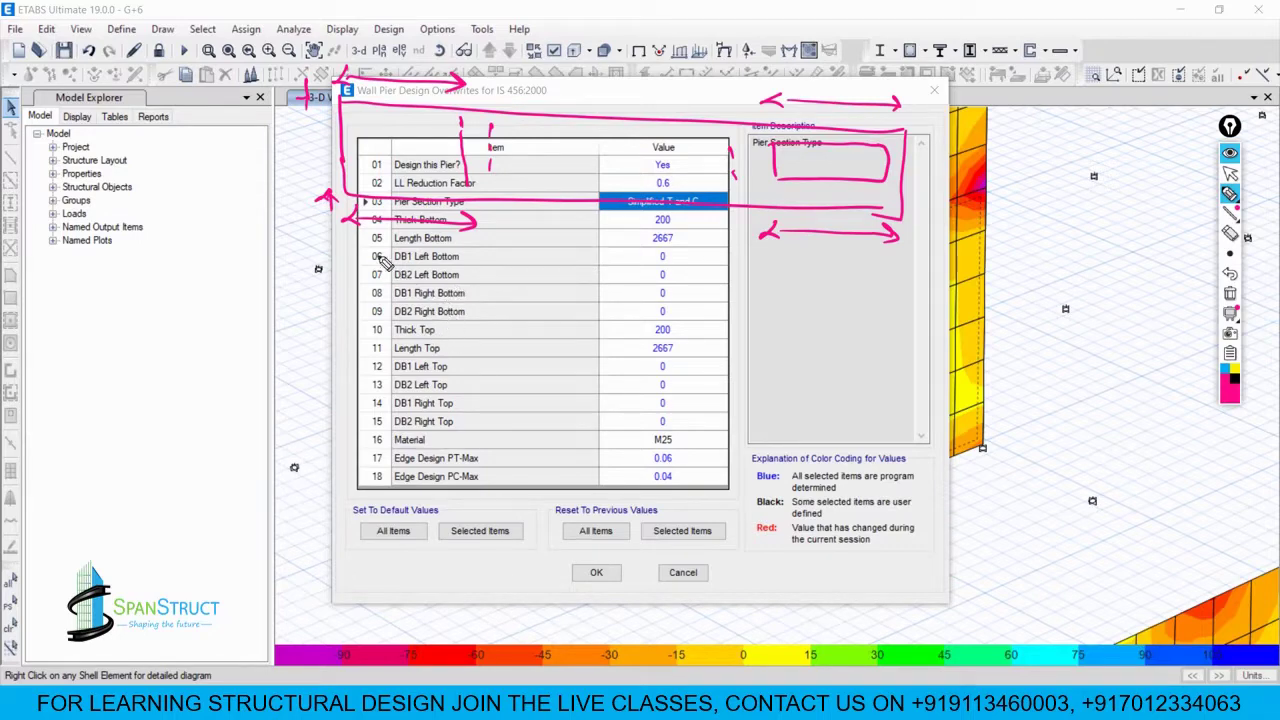
# Step: Draw an overall length arrow, a dashed centreline and a half-length arrow on the wall plan sketch
pyautogui.moveTo(368, 238)
pyautogui.mouseDown()
pyautogui.moveTo(360, 260)
pyautogui.moveTo(524, 252)
pyautogui.moveTo(912, 268)
pyautogui.moveTo(894, 281)
pyautogui.mouseUp()
pyautogui.moveTo(608, 86); pyautogui.dragTo(608, 252)
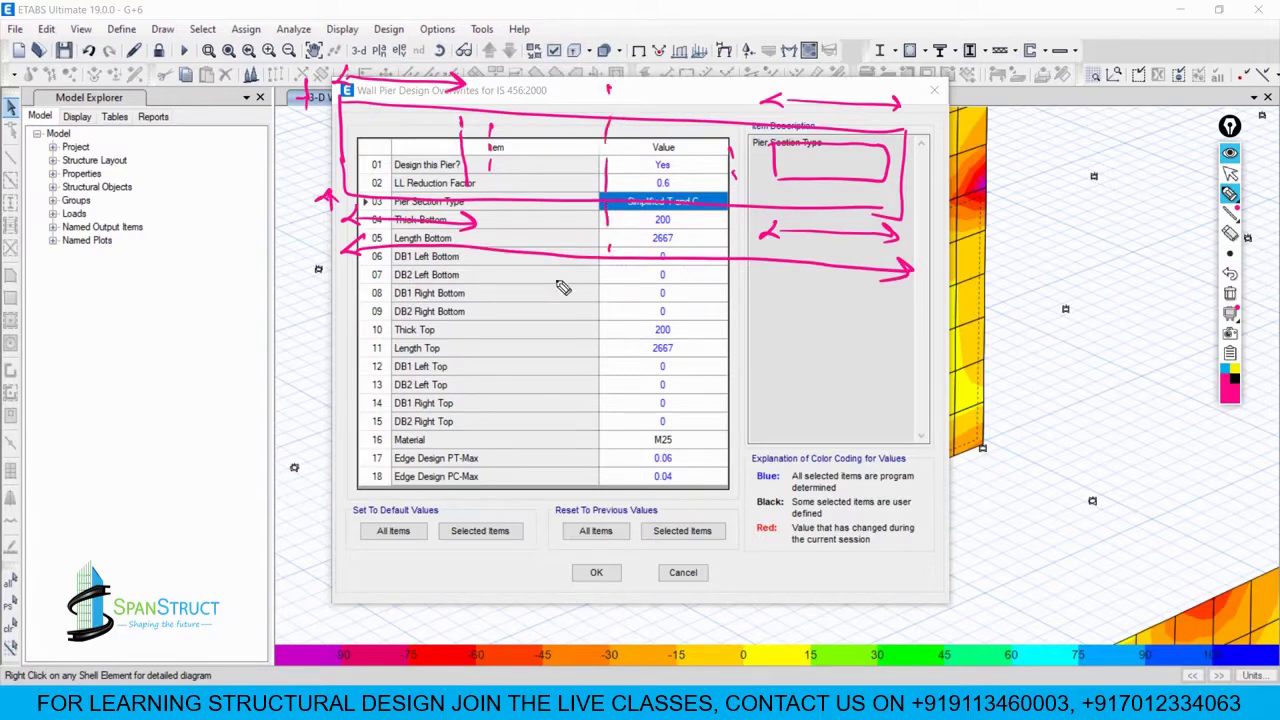
pyautogui.moveTo(345, 66)
pyautogui.mouseDown()
pyautogui.moveTo(596, 70)
pyautogui.moveTo(586, 86)
pyautogui.mouseUp()
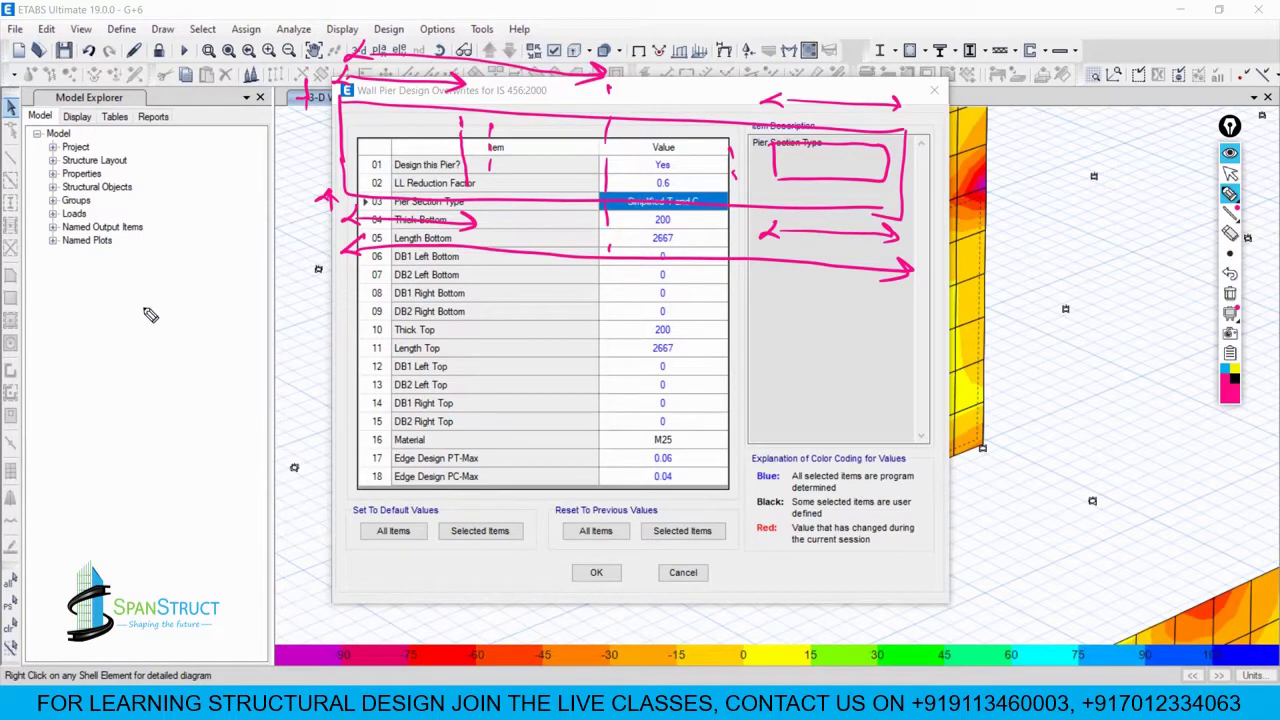
# Step: Handwrite a circled note beside the wall plan sketch and add further explanatory pen marks next to it
pyautogui.moveTo(150, 268); pyautogui.dragTo(145, 312)
pyautogui.moveTo(136, 292)
pyautogui.mouseDown()
pyautogui.moveTo(158, 287)
pyautogui.moveTo(175, 312)
pyautogui.moveTo(105, 300)
pyautogui.mouseUp()
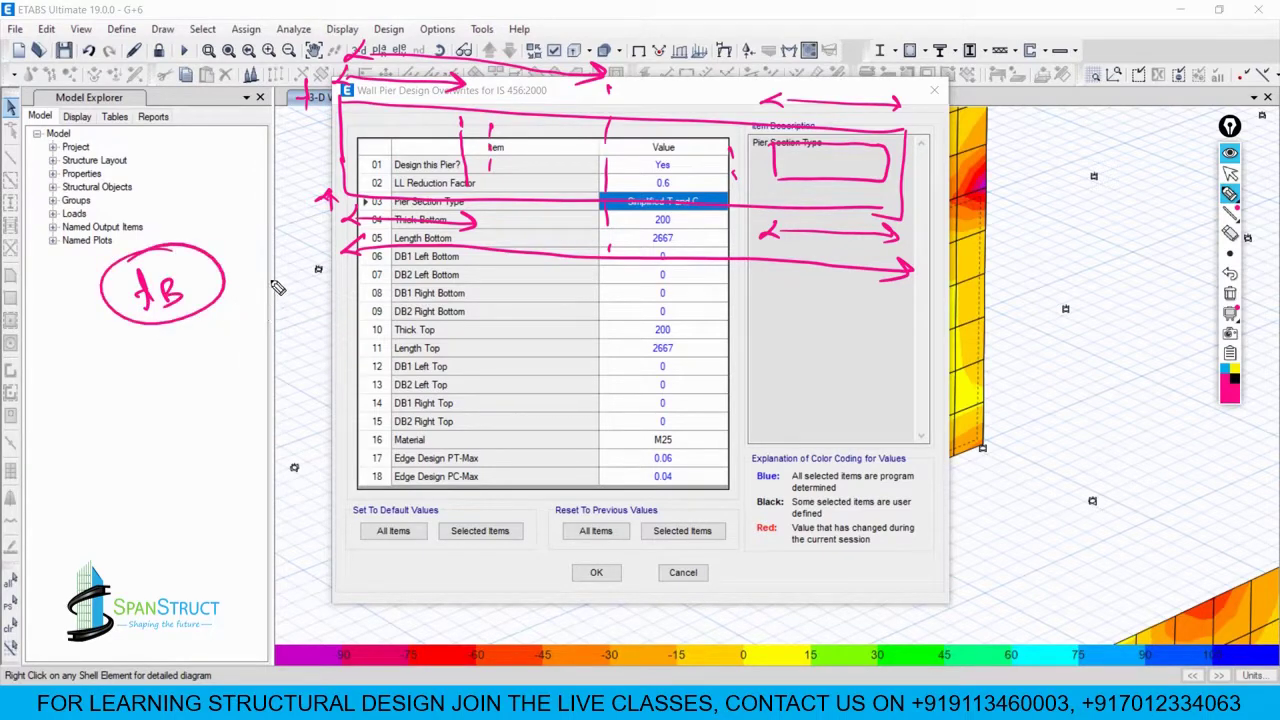
pyautogui.moveTo(230, 252); pyautogui.dragTo(284, 268)
pyautogui.moveTo(297, 318)
pyautogui.mouseDown()
pyautogui.moveTo(362, 346)
pyautogui.moveTo(390, 320)
pyautogui.mouseUp()
pyautogui.moveTo(279, 364)
pyautogui.mouseDown()
pyautogui.moveTo(392, 336)
pyautogui.moveTo(372, 378)
pyautogui.mouseUp()
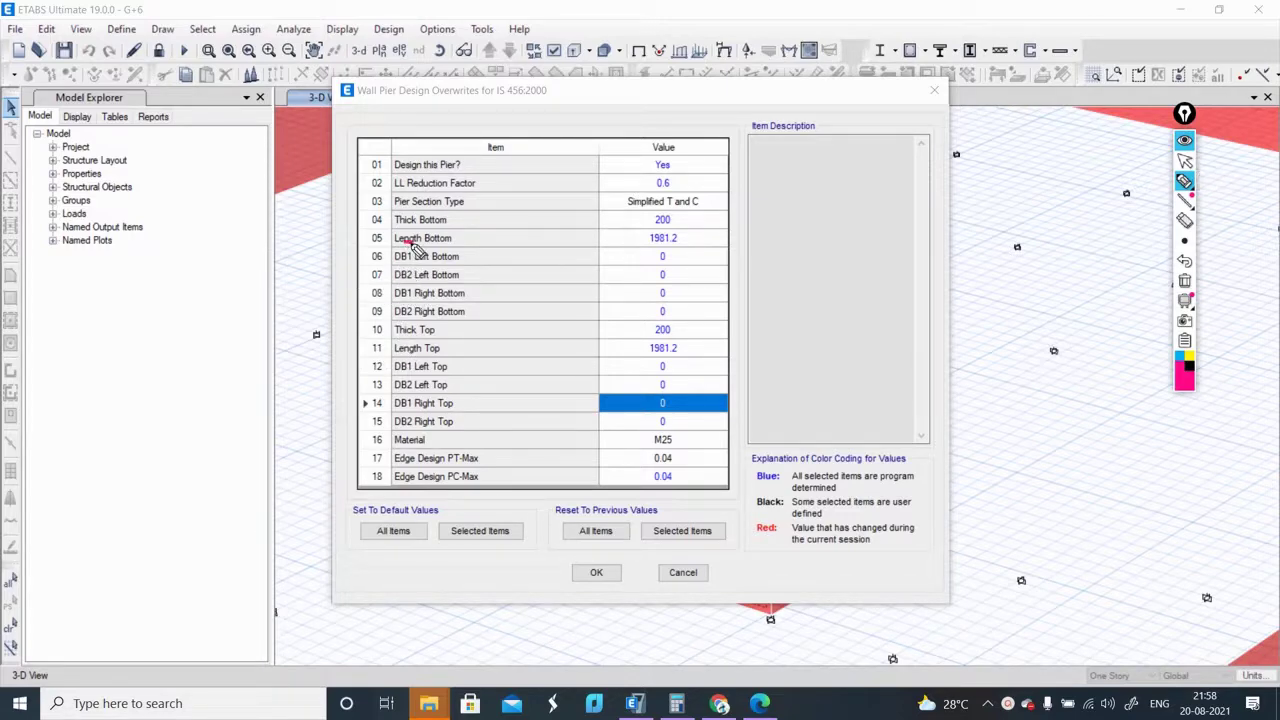
# Step: Circle the DB1 and DB2 items for the pier's bottom and top, and clear the marks
pyautogui.moveTo(420, 249)
pyautogui.mouseDown()
pyautogui.moveTo(380, 258)
pyautogui.moveTo(428, 288)
pyautogui.moveTo(400, 322)
pyautogui.mouseUp()
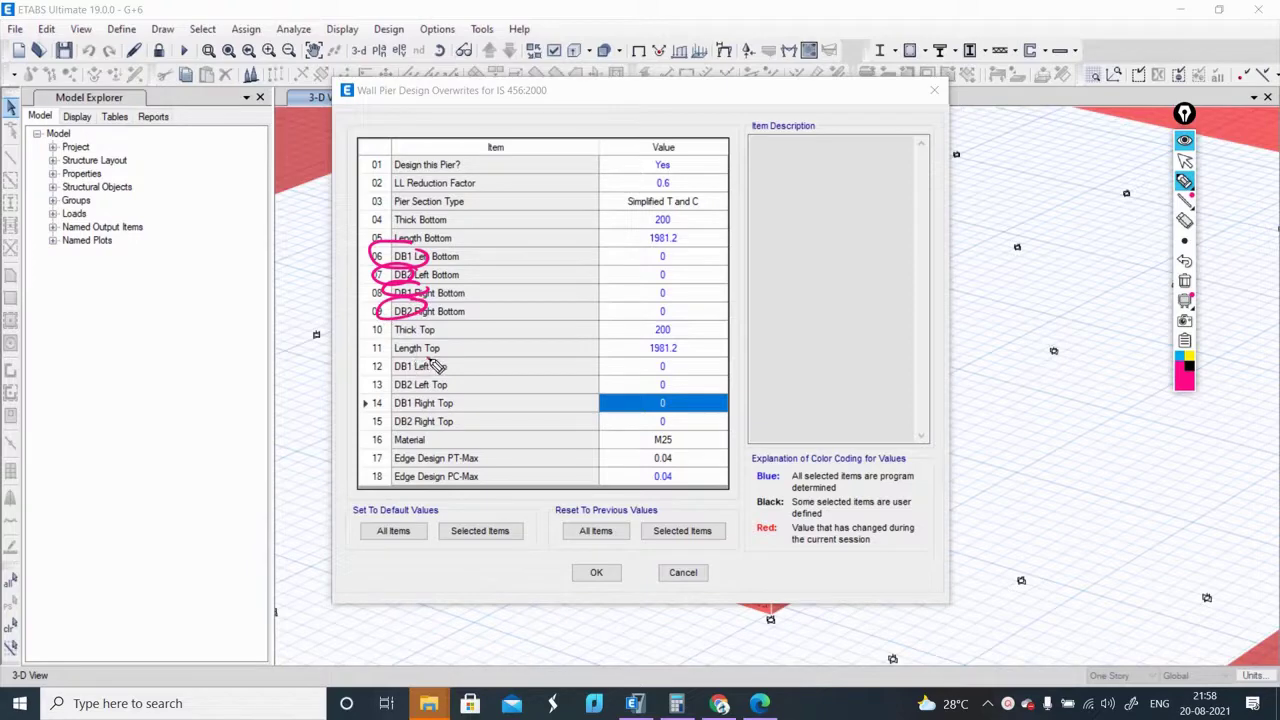
pyautogui.moveTo(437, 368)
pyautogui.mouseDown()
pyautogui.moveTo(400, 358)
pyautogui.moveTo(388, 380)
pyautogui.moveTo(445, 360)
pyautogui.moveTo(400, 394)
pyautogui.moveTo(445, 398)
pyautogui.moveTo(395, 412)
pyautogui.moveTo(440, 374)
pyautogui.mouseUp()
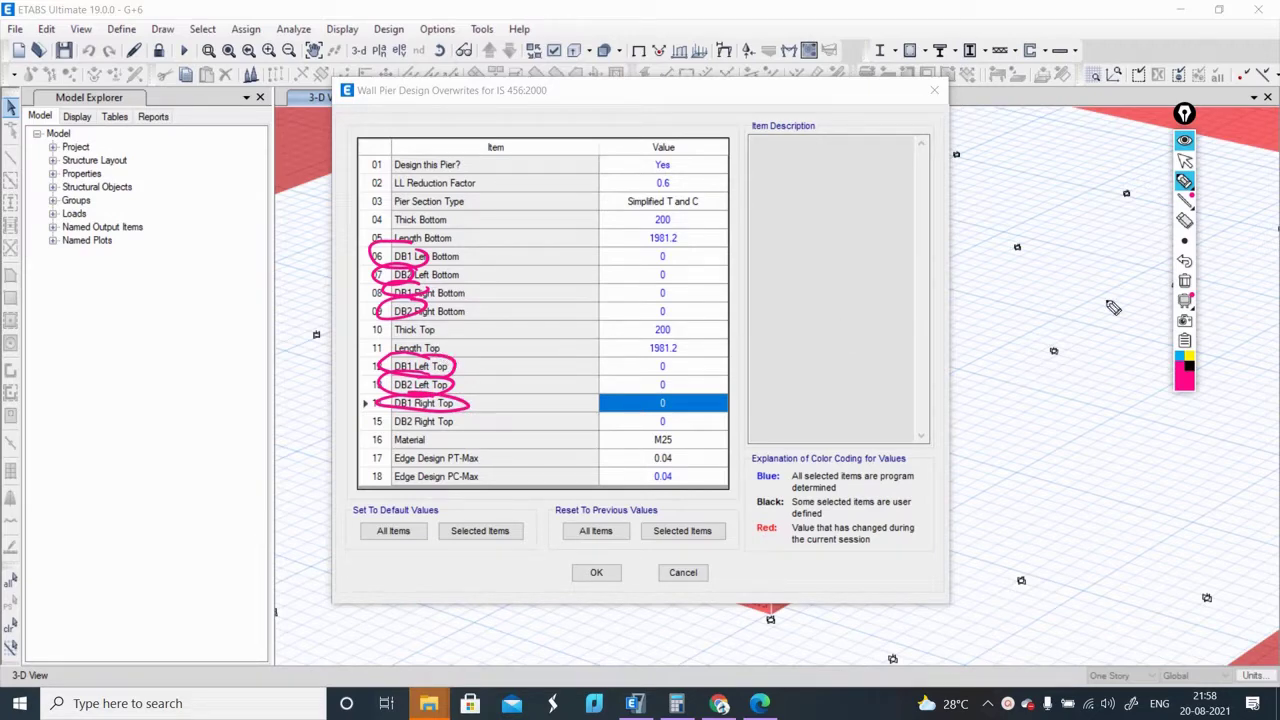
pyautogui.click(1185, 282)
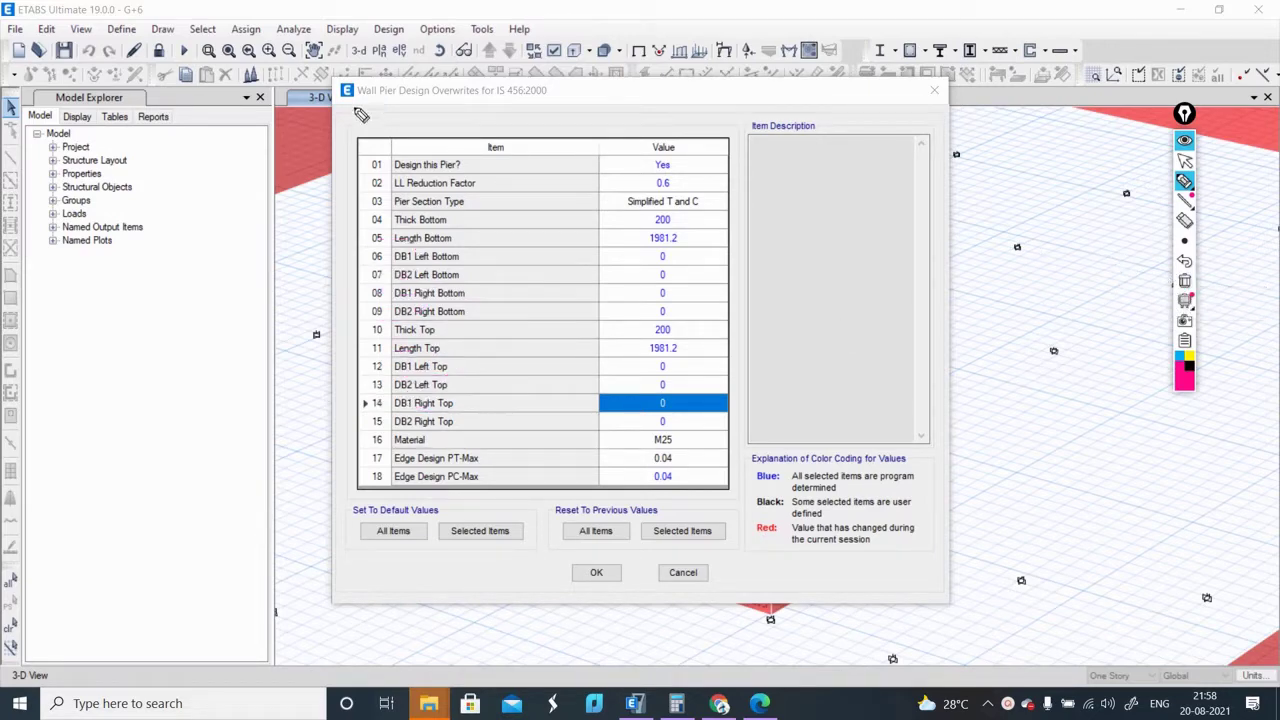
# Step: Sketch the wall pier as a narrow plan rectangle with a tall elevation rectangle beneath it
pyautogui.moveTo(305, 125)
pyautogui.mouseDown()
pyautogui.moveTo(318, 52)
pyautogui.moveTo(550, 77)
pyautogui.moveTo(865, 79)
pyautogui.mouseUp()
pyautogui.moveTo(295, 132)
pyautogui.mouseDown()
pyautogui.moveTo(829, 128)
pyautogui.moveTo(864, 80)
pyautogui.moveTo(900, 128)
pyautogui.moveTo(888, 137)
pyautogui.mouseUp()
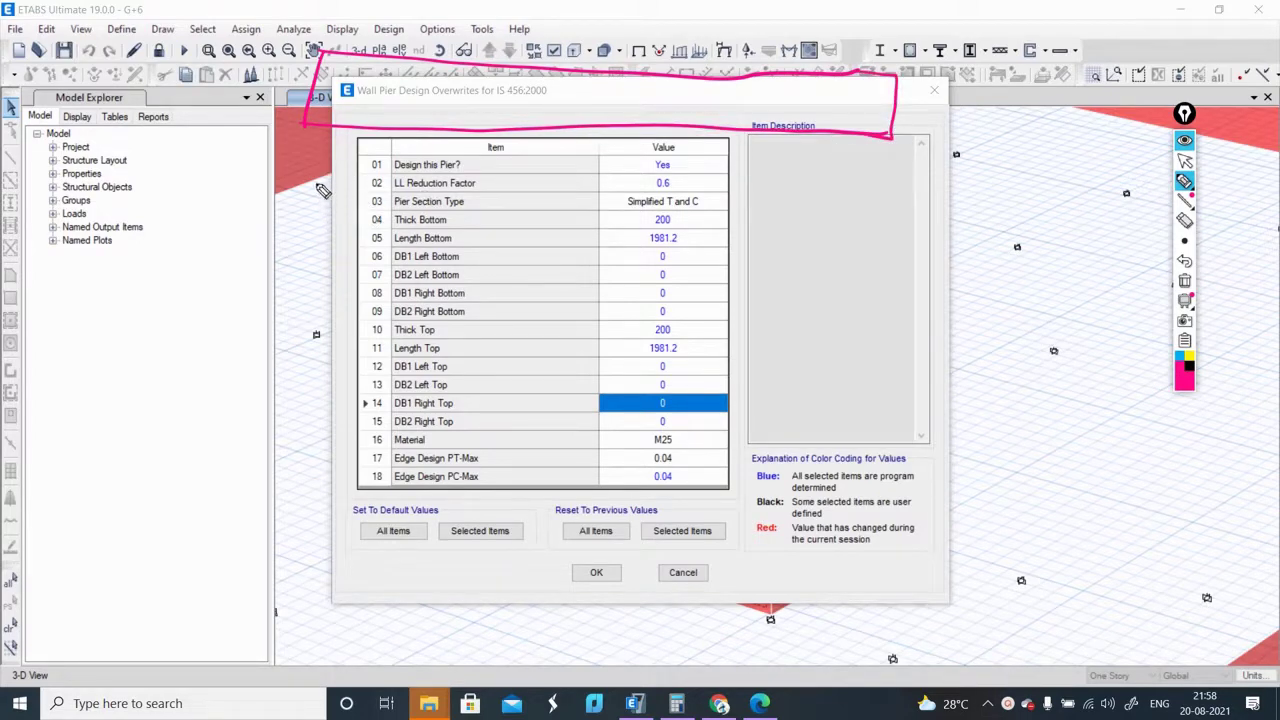
pyautogui.moveTo(318, 172); pyautogui.dragTo(318, 495)
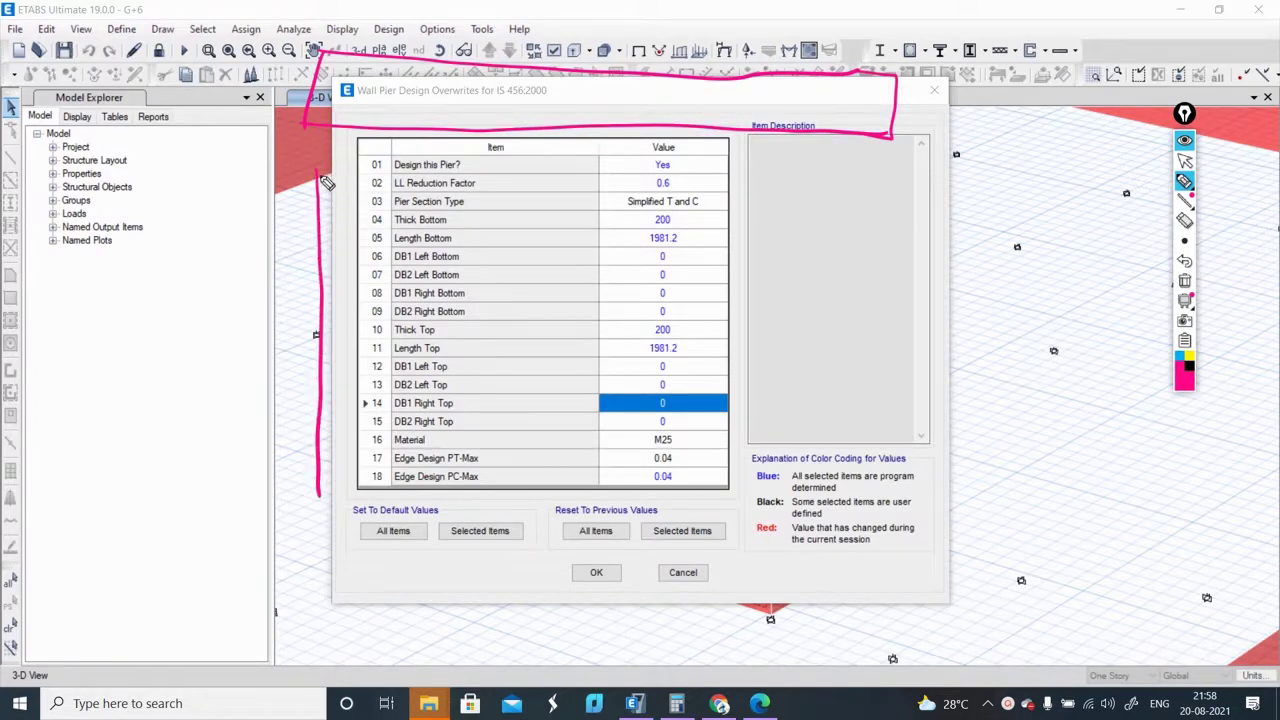
pyautogui.moveTo(327, 183)
pyautogui.mouseDown()
pyautogui.moveTo(880, 198)
pyautogui.moveTo(845, 500)
pyautogui.mouseUp()
pyautogui.moveTo(325, 497); pyautogui.dragTo(852, 495)
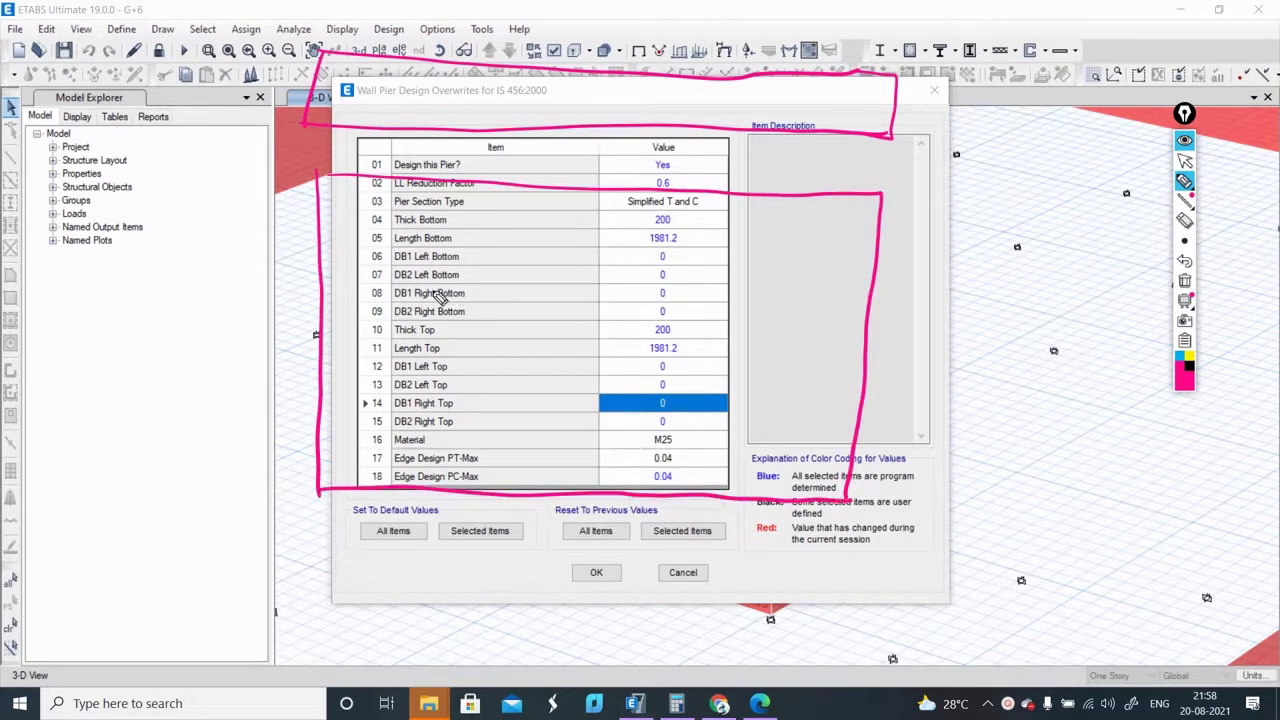
# Step: Draw dashed edge-member lines along both sides of the wall elevation sketch and label its upper edge "TOP Level"
pyautogui.moveTo(389, 160); pyautogui.dragTo(362, 492)
pyautogui.moveTo(829, 178); pyautogui.dragTo(829, 186)
pyautogui.moveTo(828, 236)
pyautogui.mouseDown()
pyautogui.moveTo(809, 341)
pyautogui.moveTo(813, 524)
pyautogui.mouseUp()
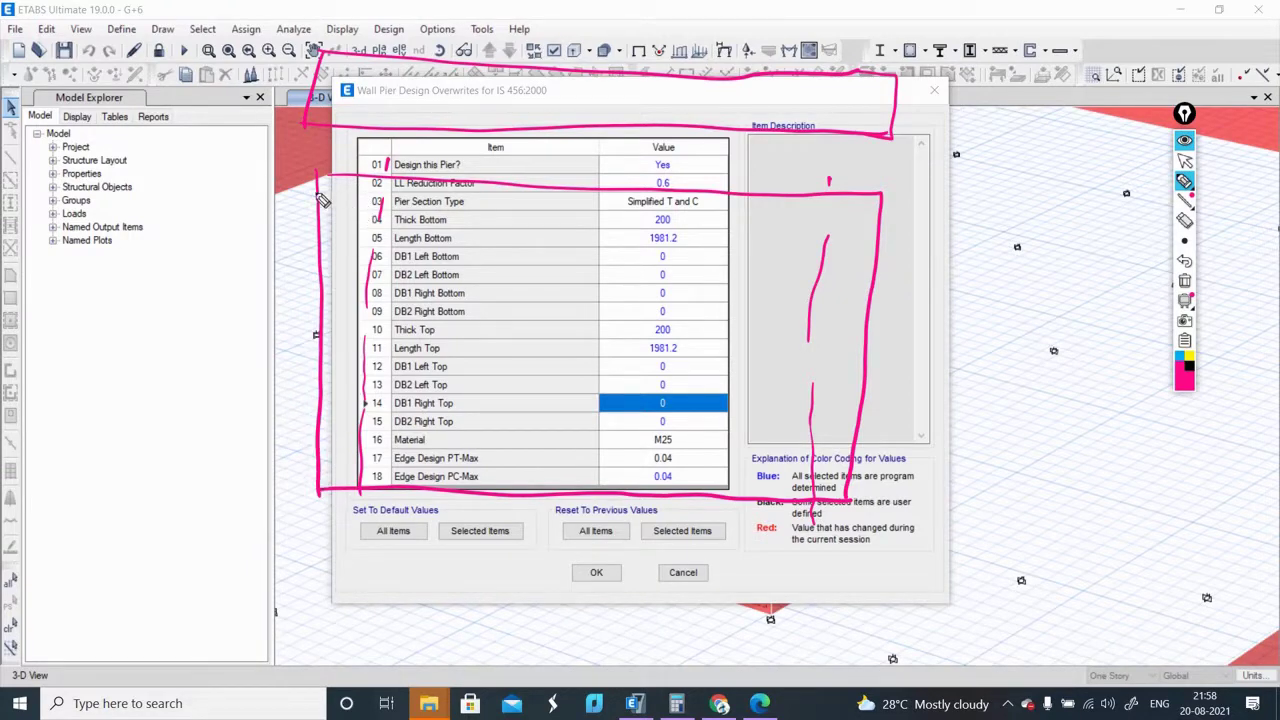
pyautogui.moveTo(280, 199); pyautogui.dragTo(343, 190)
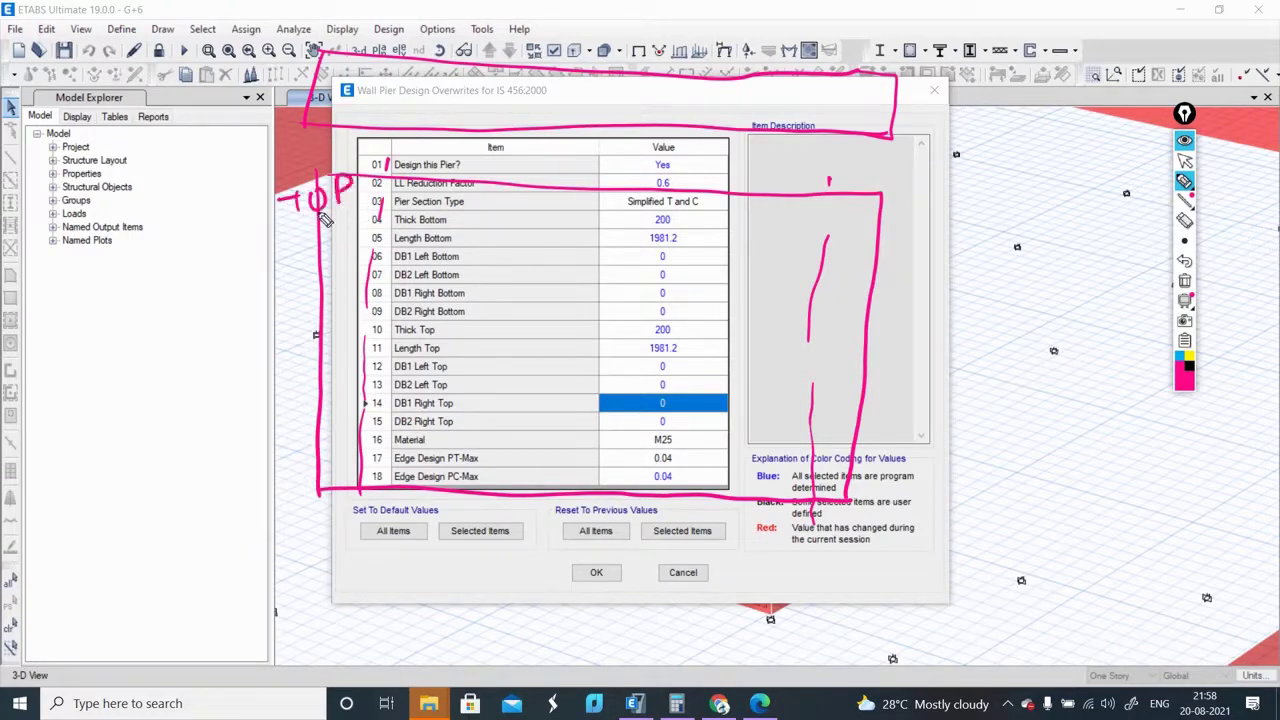
pyautogui.moveTo(296, 241)
pyautogui.mouseDown()
pyautogui.moveTo(332, 216)
pyautogui.moveTo(370, 218)
pyautogui.mouseUp()
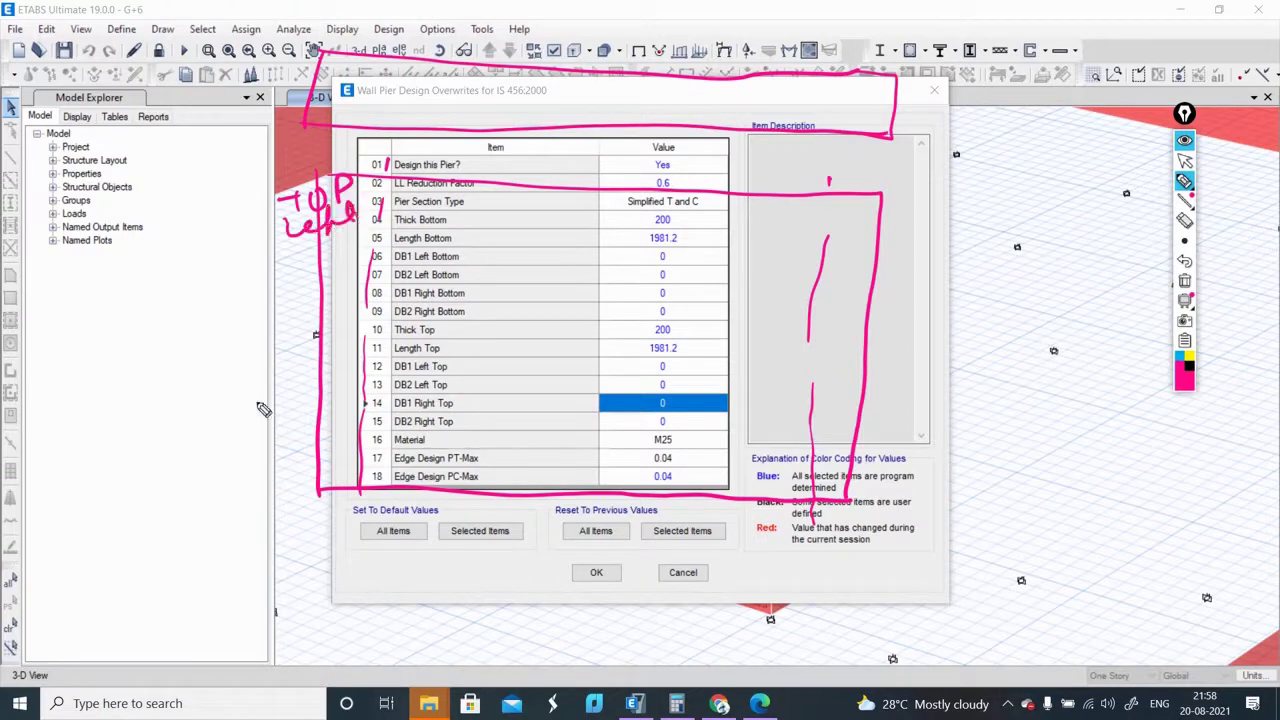
# Step: Label the remaining corners of the wall elevation sketch "Bottom Left", "Top Right" and "Bottom Right"
pyautogui.moveTo(284, 457)
pyautogui.mouseDown()
pyautogui.moveTo(362, 410)
pyautogui.moveTo(285, 495)
pyautogui.moveTo(372, 446)
pyautogui.mouseUp()
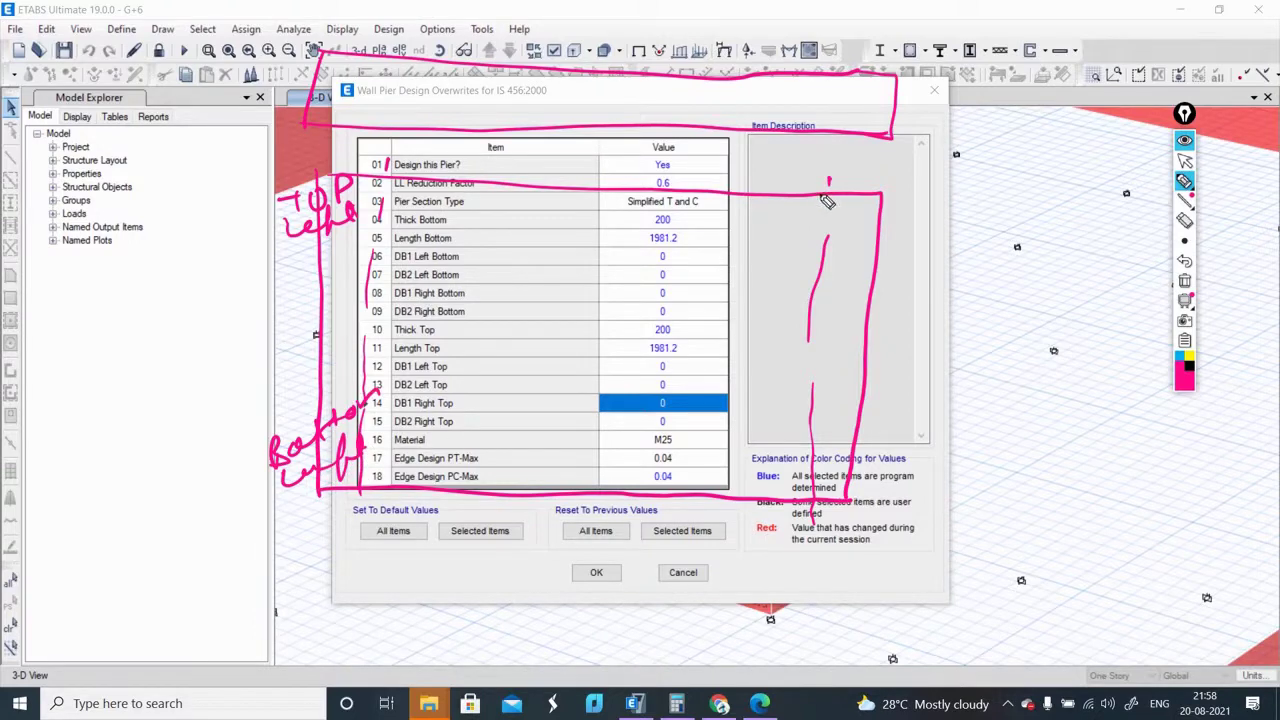
pyautogui.moveTo(883, 210); pyautogui.dragTo(887, 196)
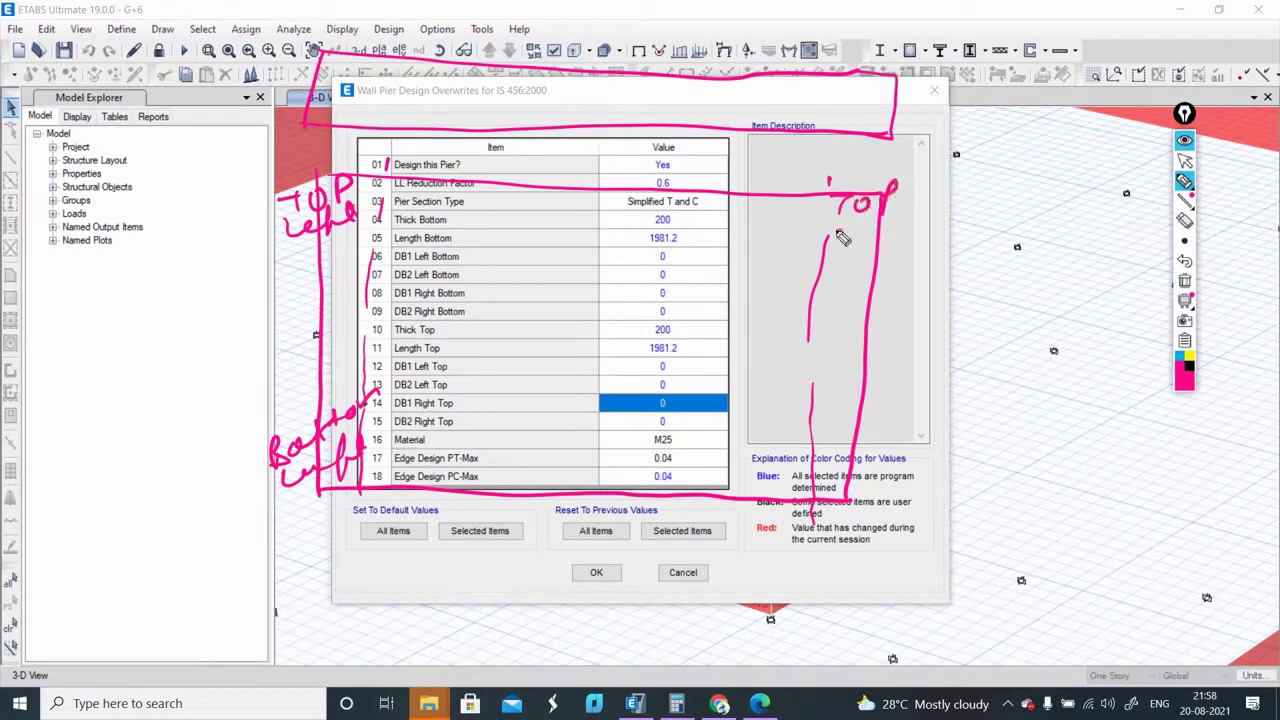
pyautogui.moveTo(843, 237)
pyautogui.mouseDown()
pyautogui.moveTo(928, 224)
pyautogui.moveTo(932, 210)
pyautogui.mouseUp()
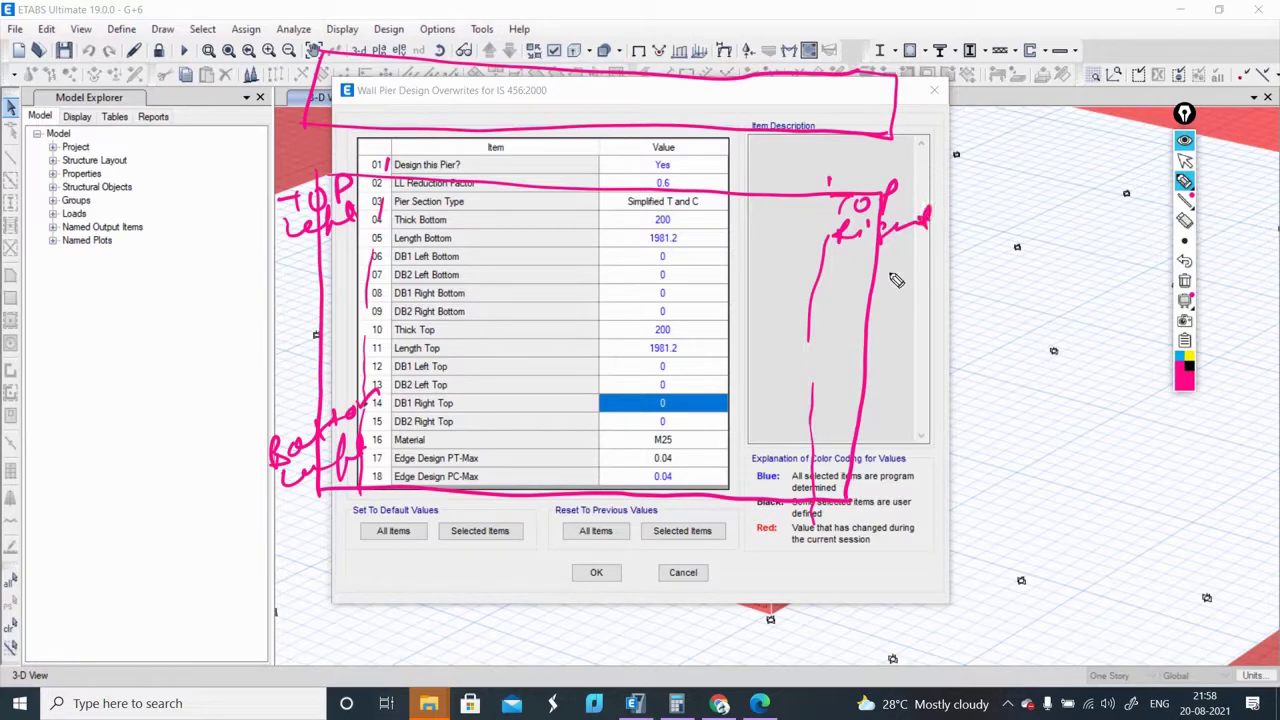
pyautogui.moveTo(832, 466)
pyautogui.mouseDown()
pyautogui.moveTo(848, 432)
pyautogui.moveTo(858, 452)
pyautogui.moveTo(962, 432)
pyautogui.mouseUp()
pyautogui.moveTo(835, 468); pyautogui.dragTo(950, 452)
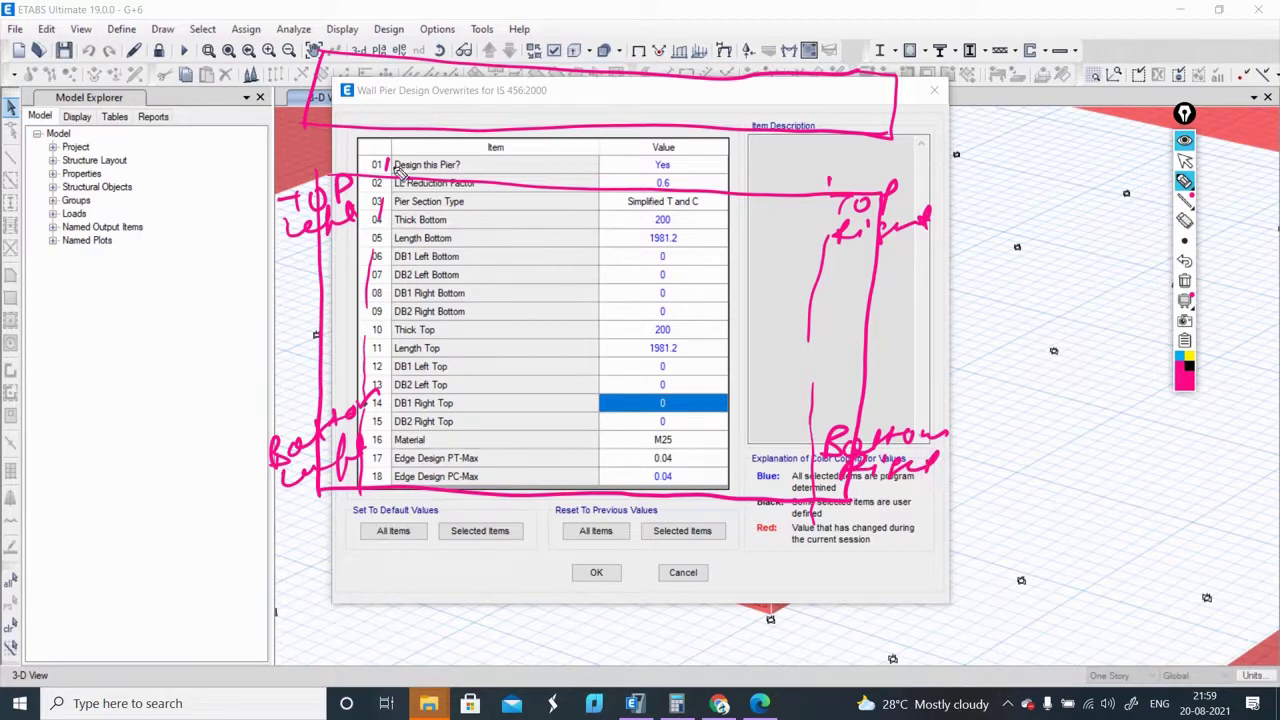
# Step: Circle each of the four corner labels on the wall elevation sketch
pyautogui.moveTo(368, 150)
pyautogui.mouseDown()
pyautogui.moveTo(381, 221)
pyautogui.moveTo(382, 157)
pyautogui.mouseUp()
pyautogui.moveTo(870, 188)
pyautogui.mouseDown()
pyautogui.moveTo(905, 264)
pyautogui.moveTo(900, 178)
pyautogui.mouseUp()
pyautogui.moveTo(405, 385)
pyautogui.mouseDown()
pyautogui.moveTo(232, 468)
pyautogui.moveTo(412, 376)
pyautogui.mouseUp()
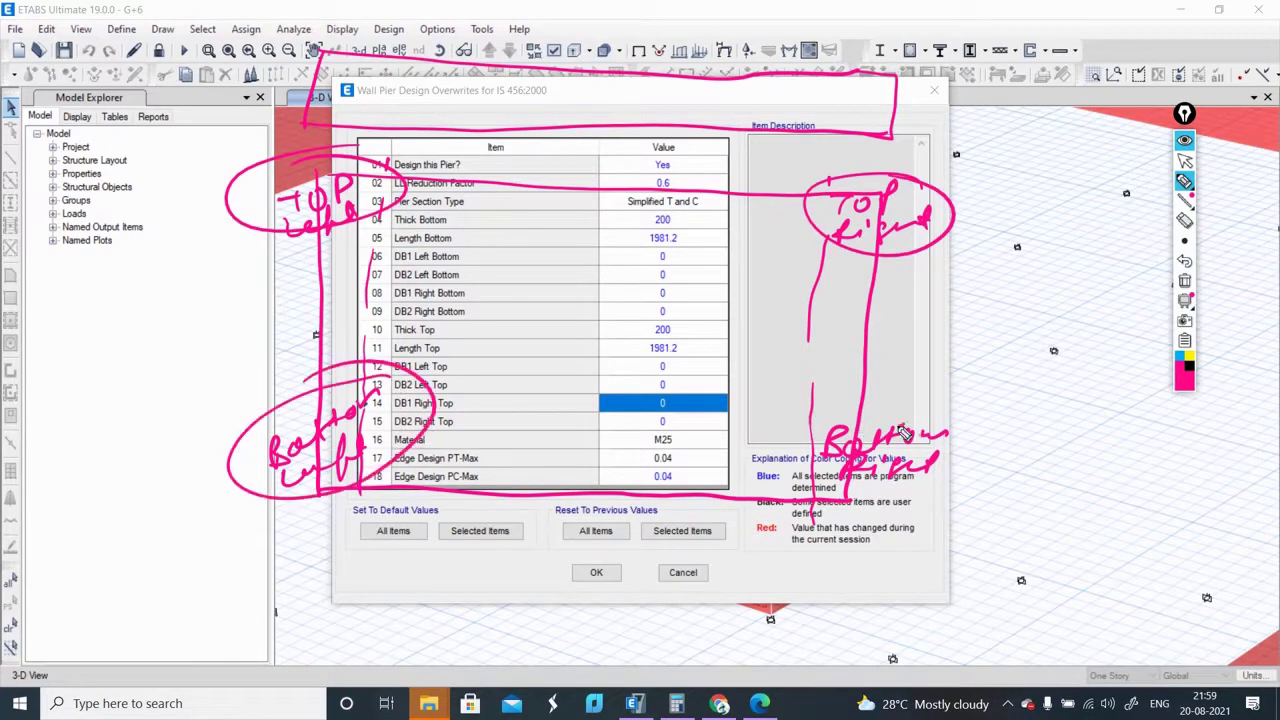
pyautogui.moveTo(903, 432)
pyautogui.mouseDown()
pyautogui.moveTo(878, 508)
pyautogui.moveTo(893, 398)
pyautogui.mouseUp()
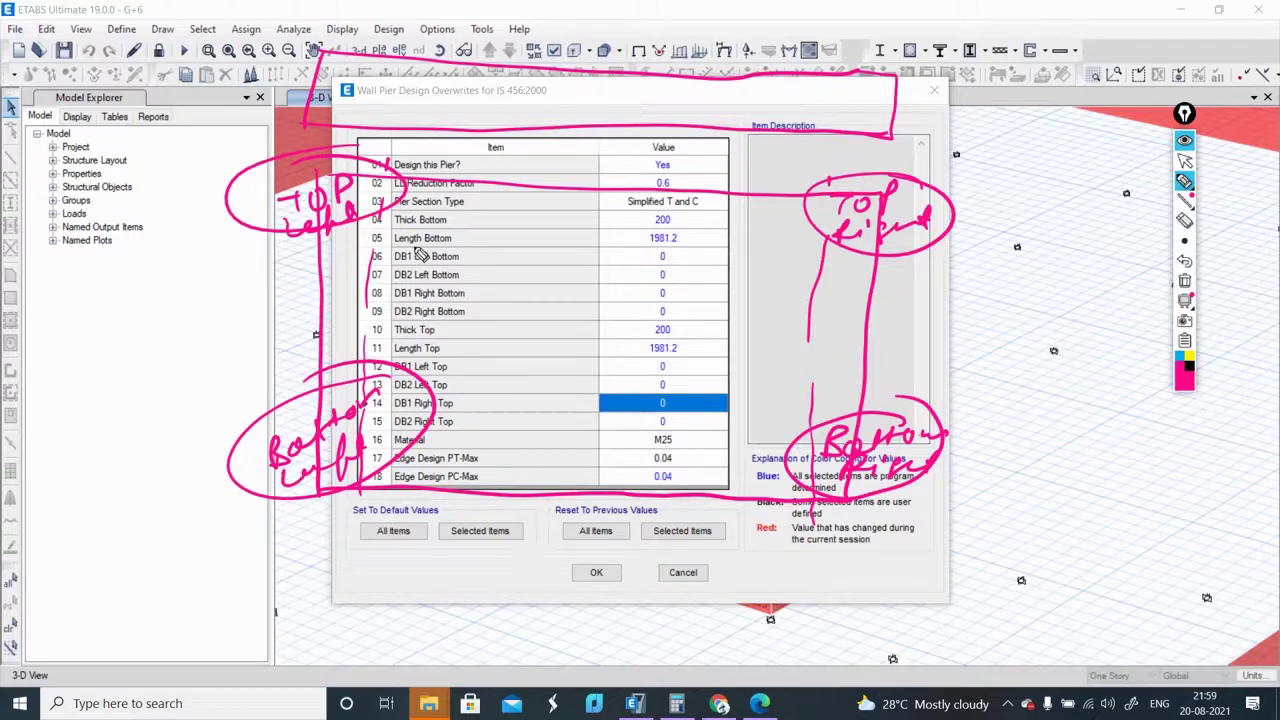
# Step: Circle DB1 in the DB1 Left Bottom item and handwrite "DB1 → edge length of Boundary Element", underlining the edge length
pyautogui.moveTo(420, 255)
pyautogui.mouseDown()
pyautogui.moveTo(380, 262)
pyautogui.moveTo(424, 246)
pyautogui.mouseUp()
pyautogui.moveTo(90, 292)
pyautogui.mouseDown()
pyautogui.moveTo(92, 330)
pyautogui.moveTo(132, 276)
pyautogui.moveTo(148, 310)
pyautogui.mouseUp()
pyautogui.moveTo(150, 274)
pyautogui.mouseDown()
pyautogui.moveTo(155, 298)
pyautogui.moveTo(218, 264)
pyautogui.mouseUp()
pyautogui.moveTo(205, 255); pyautogui.dragTo(206, 276)
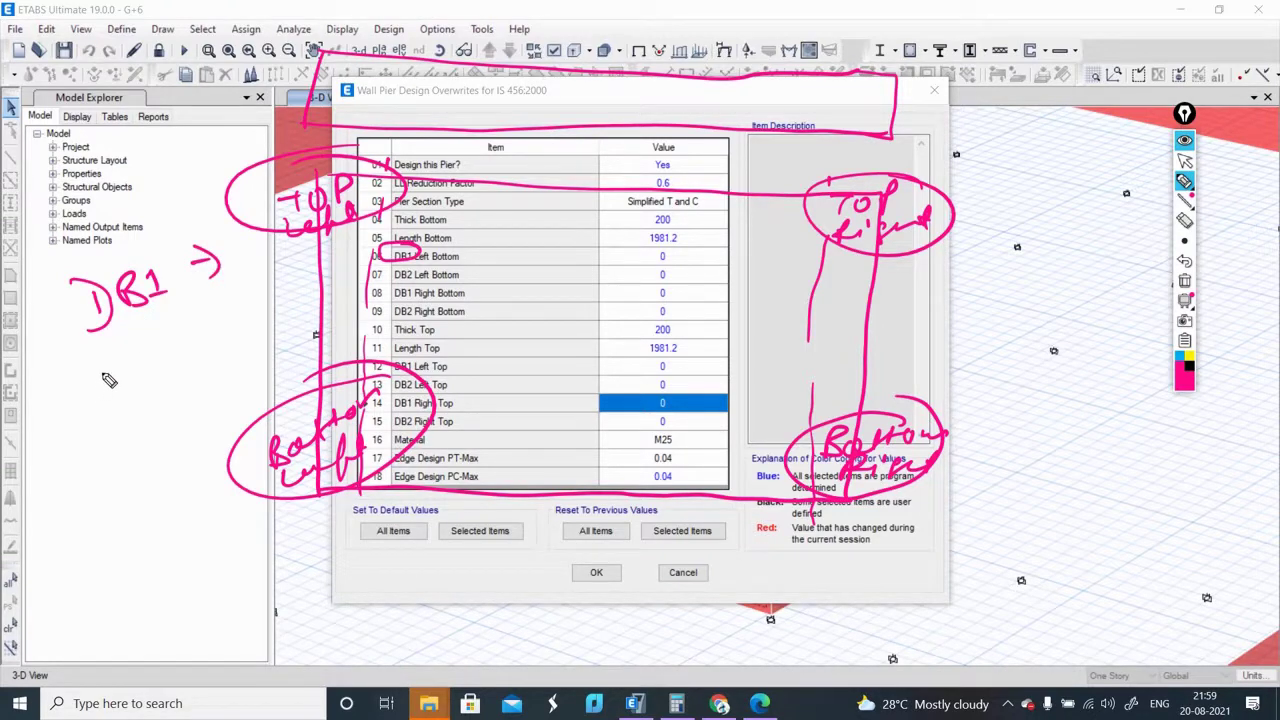
pyautogui.moveTo(90, 350)
pyautogui.mouseDown()
pyautogui.moveTo(144, 362)
pyautogui.moveTo(198, 348)
pyautogui.moveTo(296, 296)
pyautogui.mouseUp()
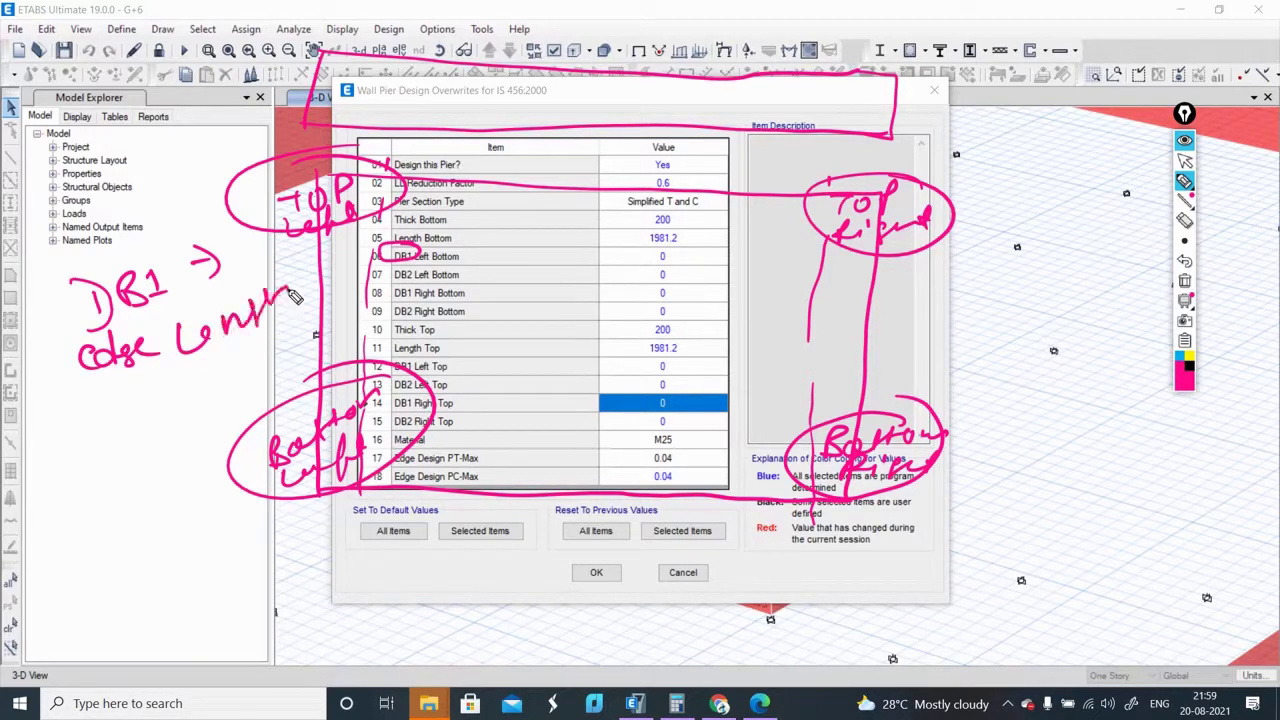
pyautogui.moveTo(188, 368)
pyautogui.mouseDown()
pyautogui.moveTo(176, 384)
pyautogui.moveTo(196, 408)
pyautogui.mouseUp()
pyautogui.moveTo(112, 426)
pyautogui.mouseDown()
pyautogui.moveTo(118, 456)
pyautogui.moveTo(136, 440)
pyautogui.moveTo(128, 462)
pyautogui.moveTo(258, 388)
pyautogui.moveTo(250, 418)
pyautogui.mouseUp()
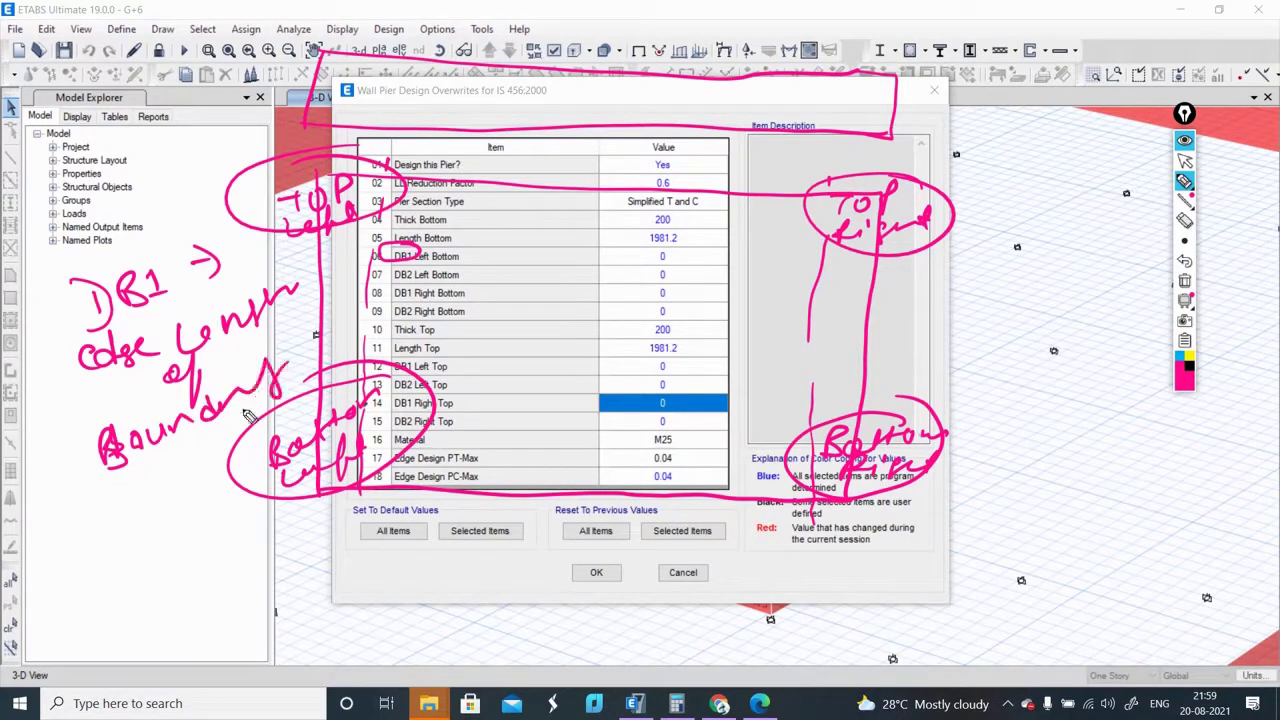
pyautogui.moveTo(168, 450)
pyautogui.mouseDown()
pyautogui.moveTo(204, 468)
pyautogui.moveTo(226, 422)
pyautogui.moveTo(294, 410)
pyautogui.moveTo(306, 432)
pyautogui.mouseUp()
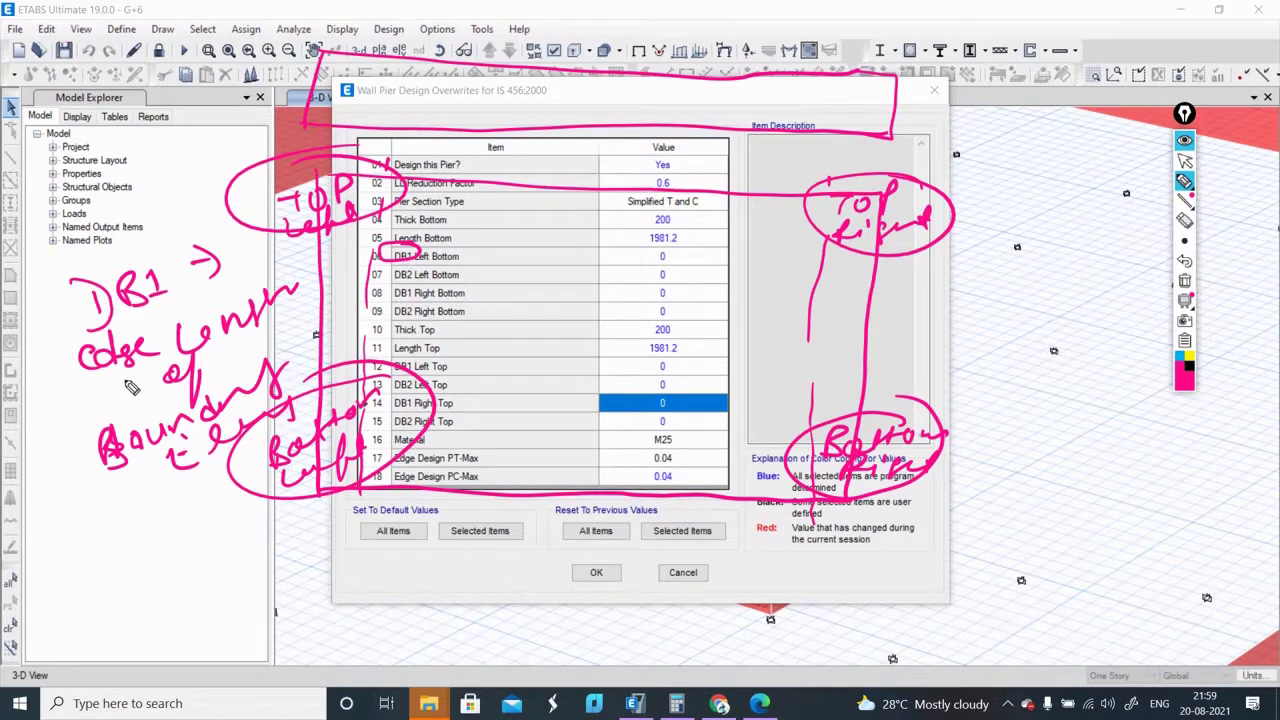
pyautogui.moveTo(110, 380); pyautogui.dragTo(230, 350)
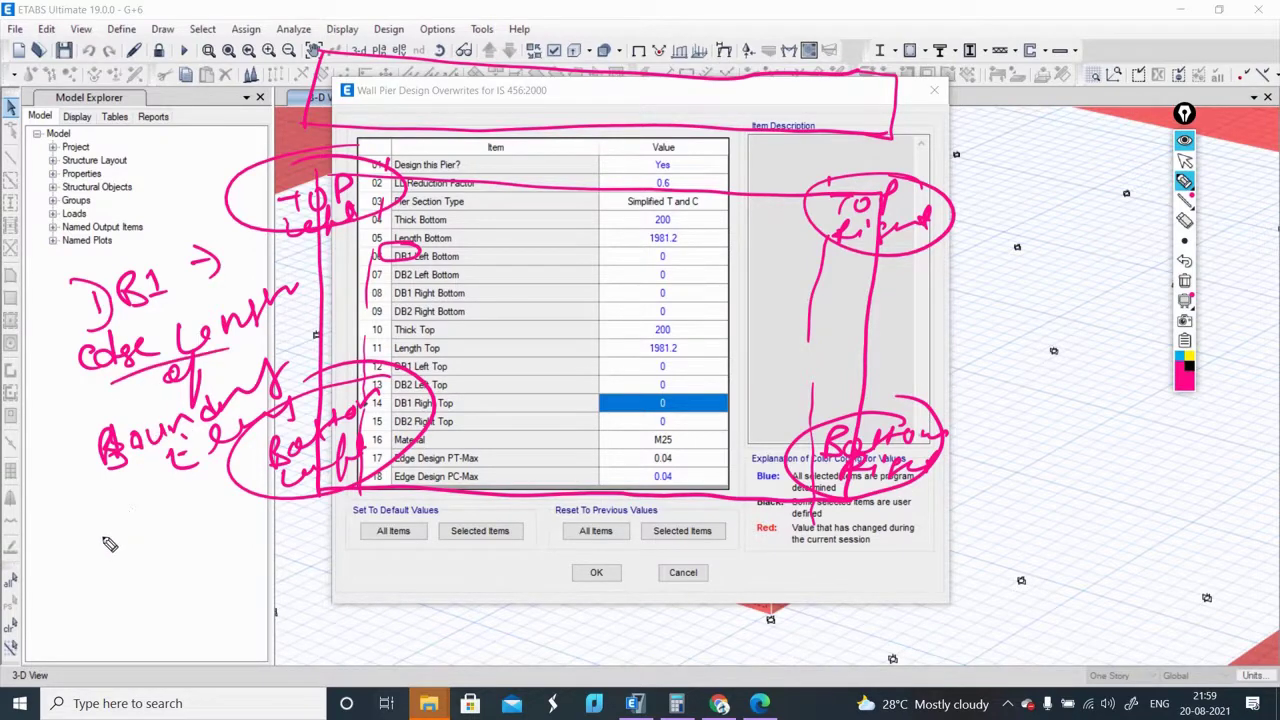
# Step: Handwrite "DB2 ⇒ Boundary Element Thickness" beneath the DB1 note and add brackets around the DB1 and DB2 notes
pyautogui.moveTo(97, 524)
pyautogui.mouseDown()
pyautogui.moveTo(112, 563)
pyautogui.moveTo(170, 530)
pyautogui.moveTo(246, 538)
pyautogui.mouseUp()
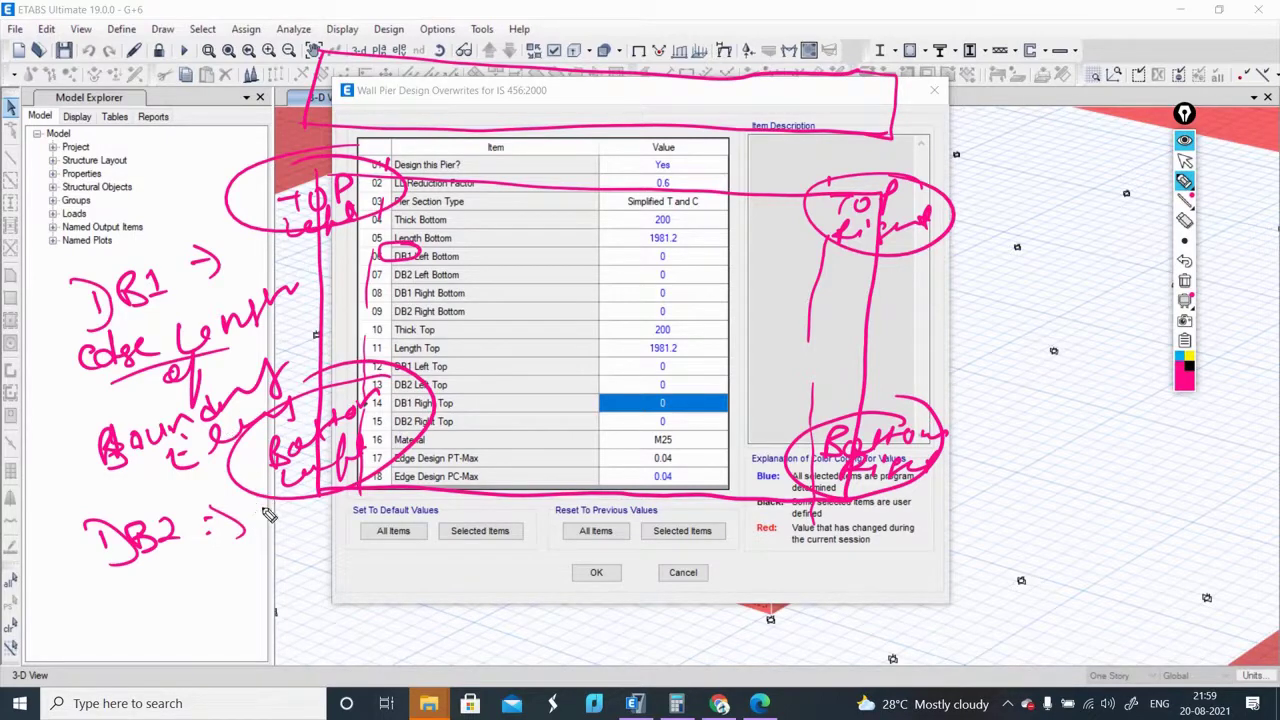
pyautogui.moveTo(252, 514); pyautogui.dragTo(380, 511)
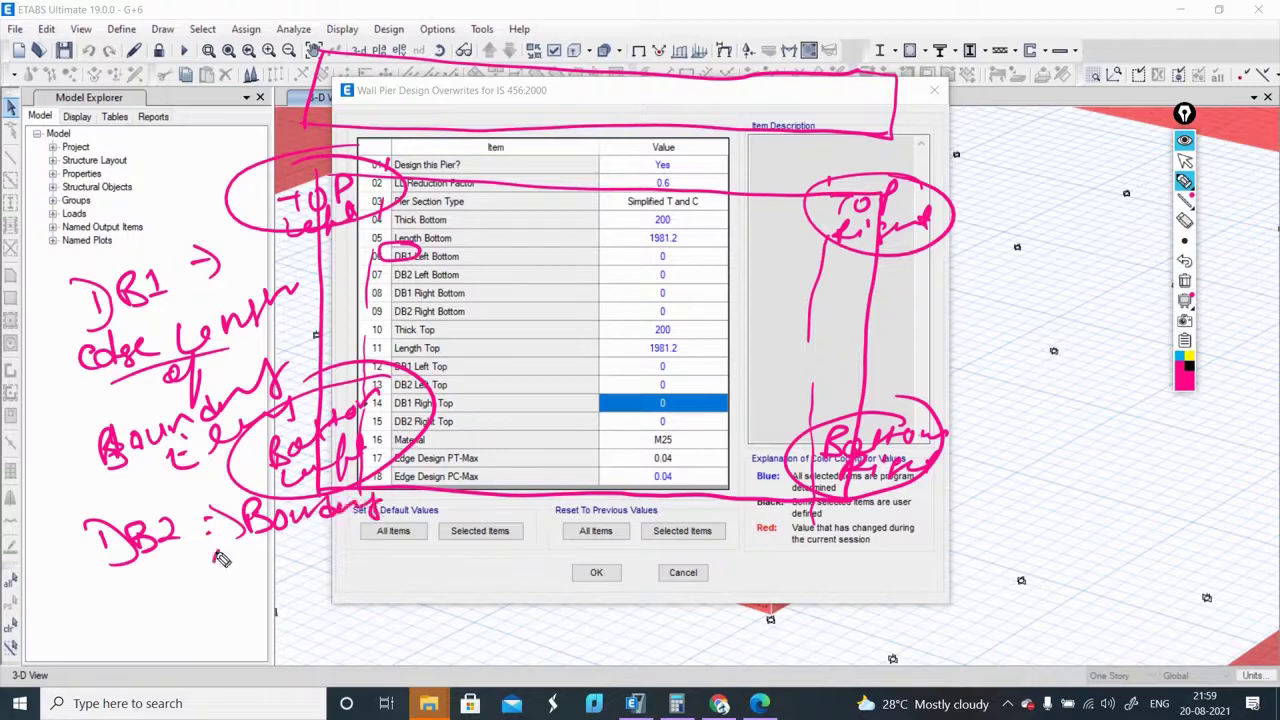
pyautogui.moveTo(218, 556)
pyautogui.mouseDown()
pyautogui.moveTo(306, 556)
pyautogui.moveTo(362, 524)
pyautogui.moveTo(256, 590)
pyautogui.moveTo(302, 590)
pyautogui.moveTo(416, 562)
pyautogui.moveTo(436, 542)
pyautogui.mouseUp()
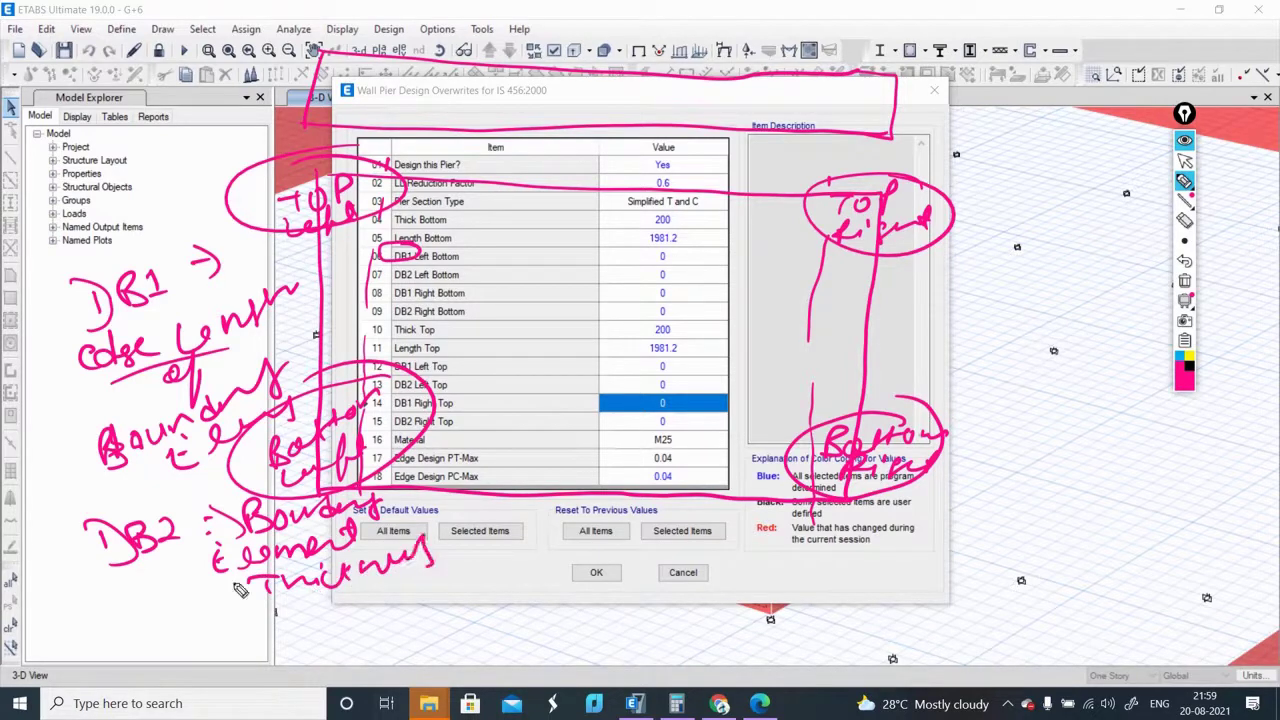
pyautogui.moveTo(90, 512)
pyautogui.mouseDown()
pyautogui.moveTo(72, 560)
pyautogui.moveTo(182, 628)
pyautogui.mouseUp()
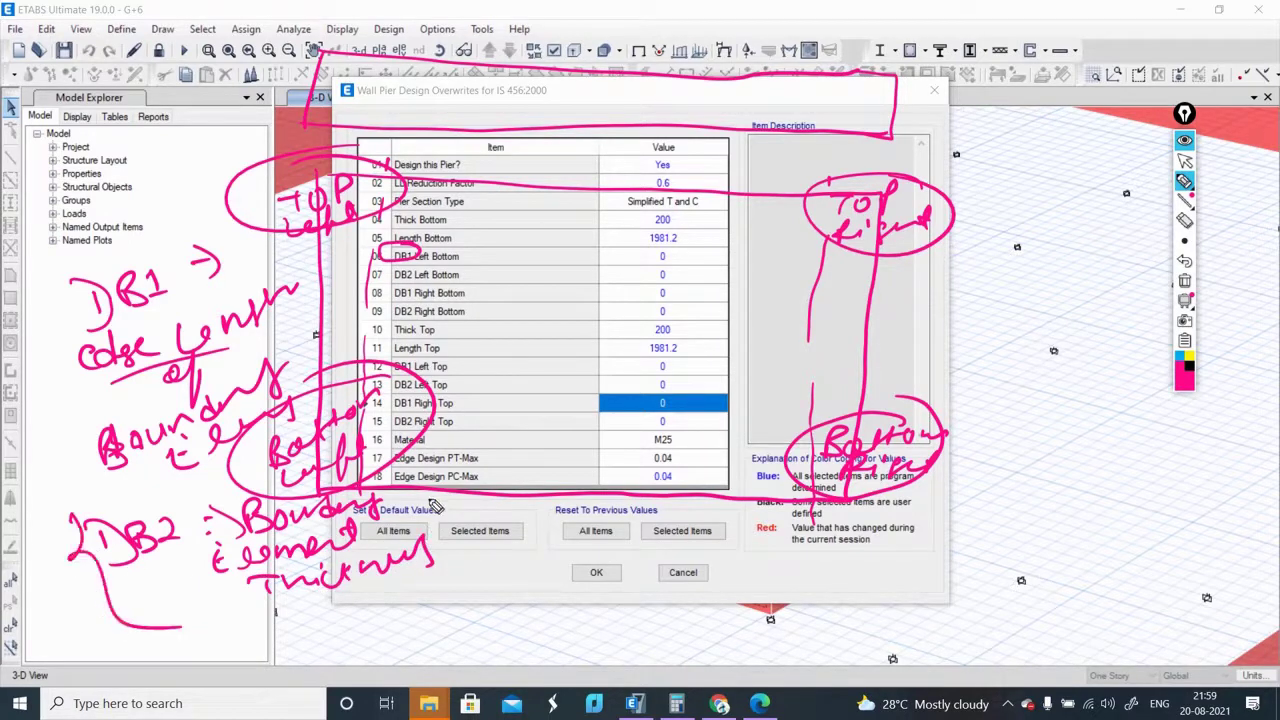
pyautogui.moveTo(440, 496); pyautogui.dragTo(490, 580)
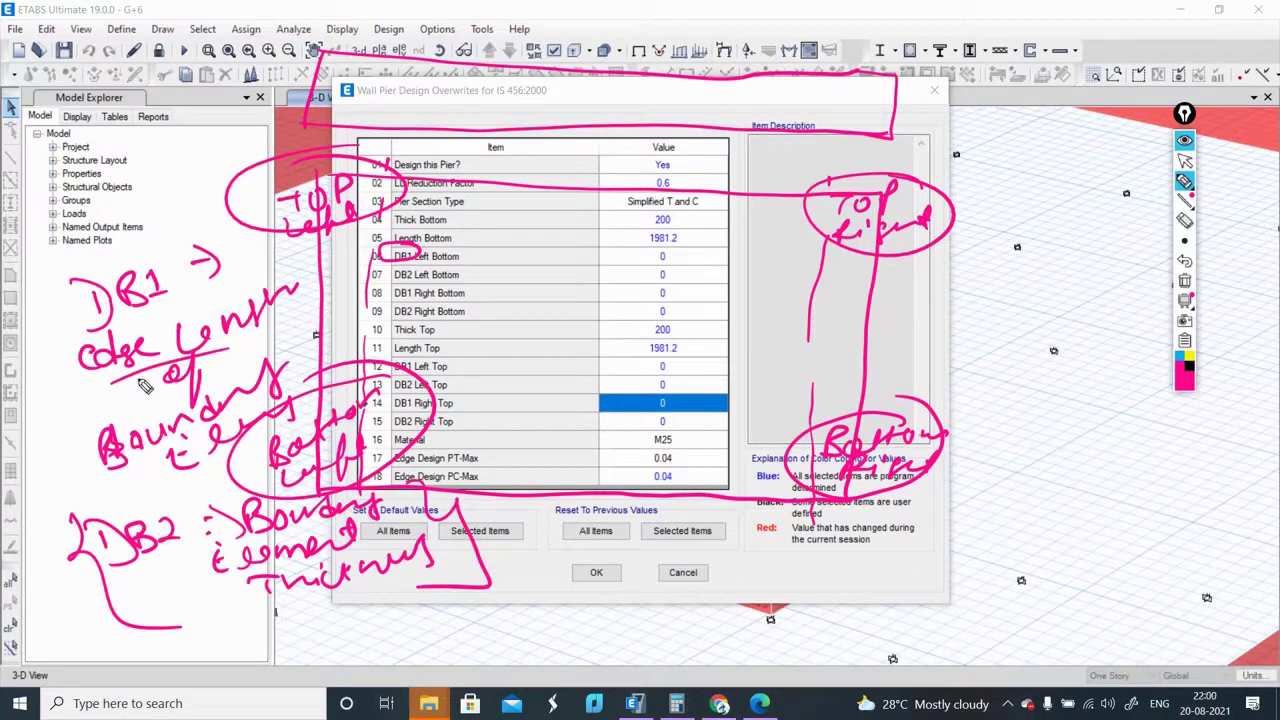
pyautogui.moveTo(70, 268); pyautogui.dragTo(68, 346)
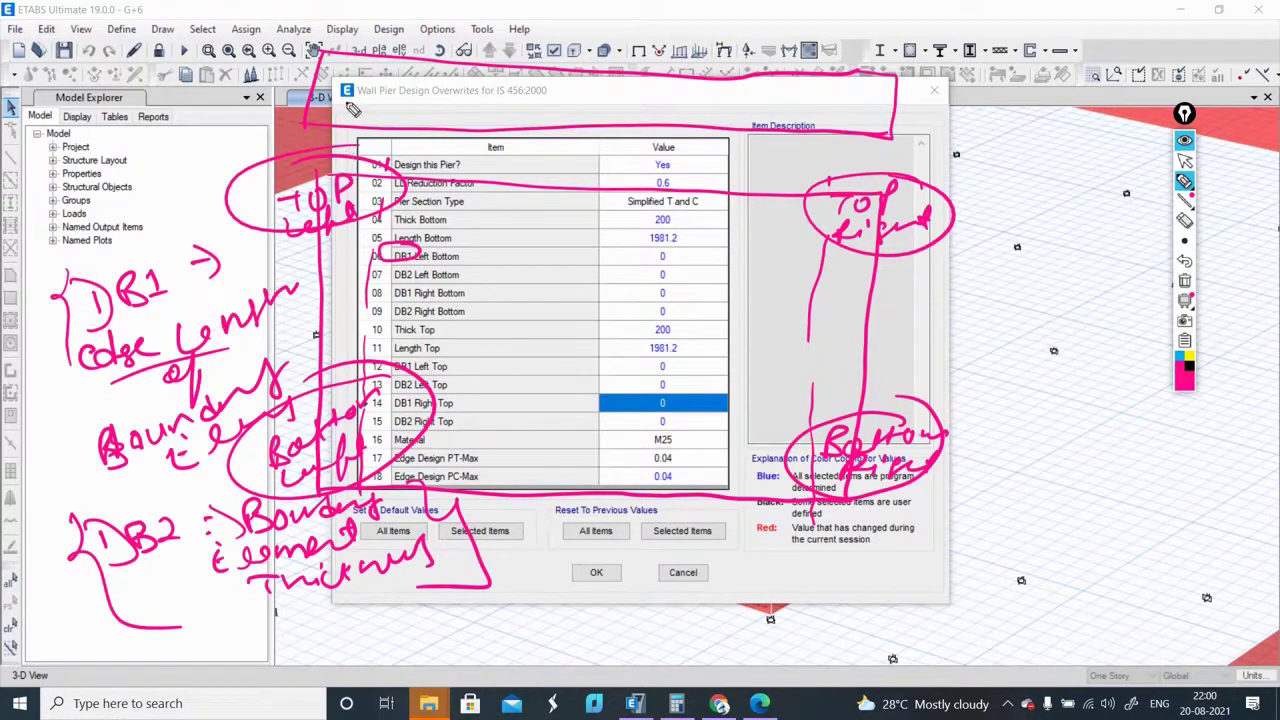
# Step: Mark the edge lengths at both ends of the plan sketch with double arrows, and underline DB1, DB2 and the Left/Right Bottom items
pyautogui.moveTo(335, 32)
pyautogui.mouseDown()
pyautogui.moveTo(322, 46)
pyautogui.moveTo(398, 42)
pyautogui.moveTo(430, 56)
pyautogui.mouseUp()
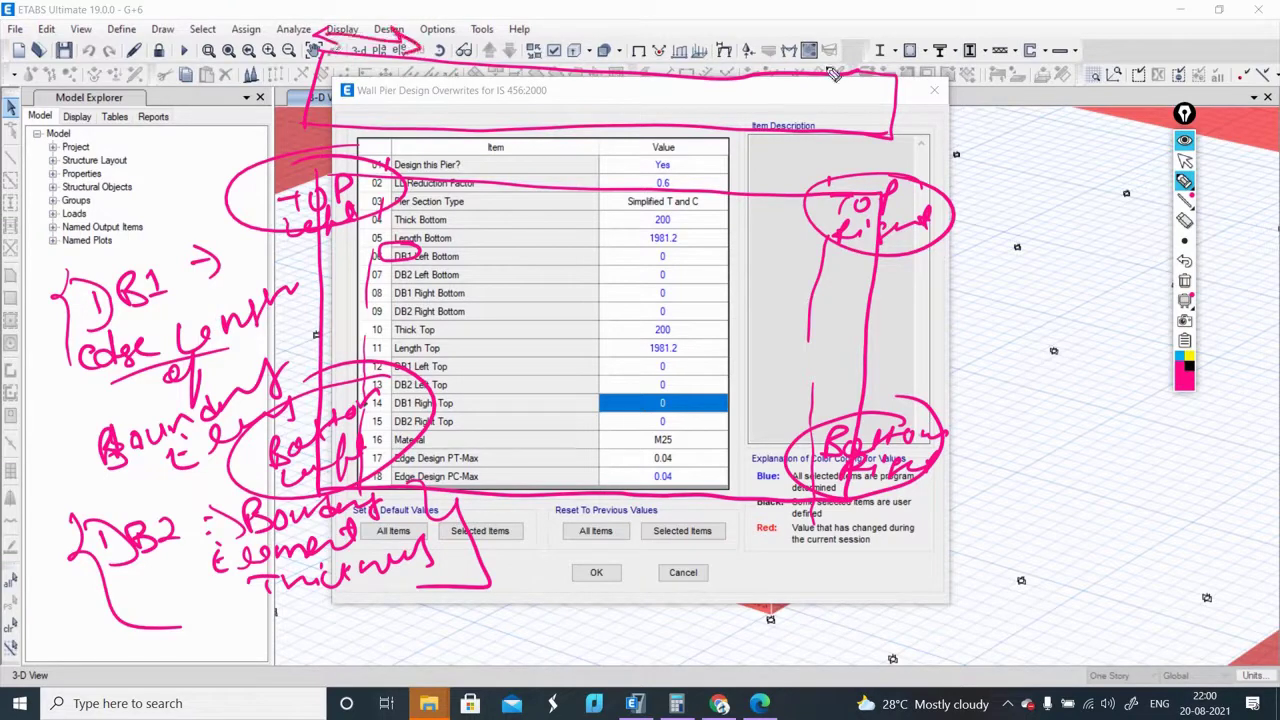
pyautogui.moveTo(832, 44)
pyautogui.mouseDown()
pyautogui.moveTo(890, 55)
pyautogui.moveTo(900, 82)
pyautogui.mouseUp()
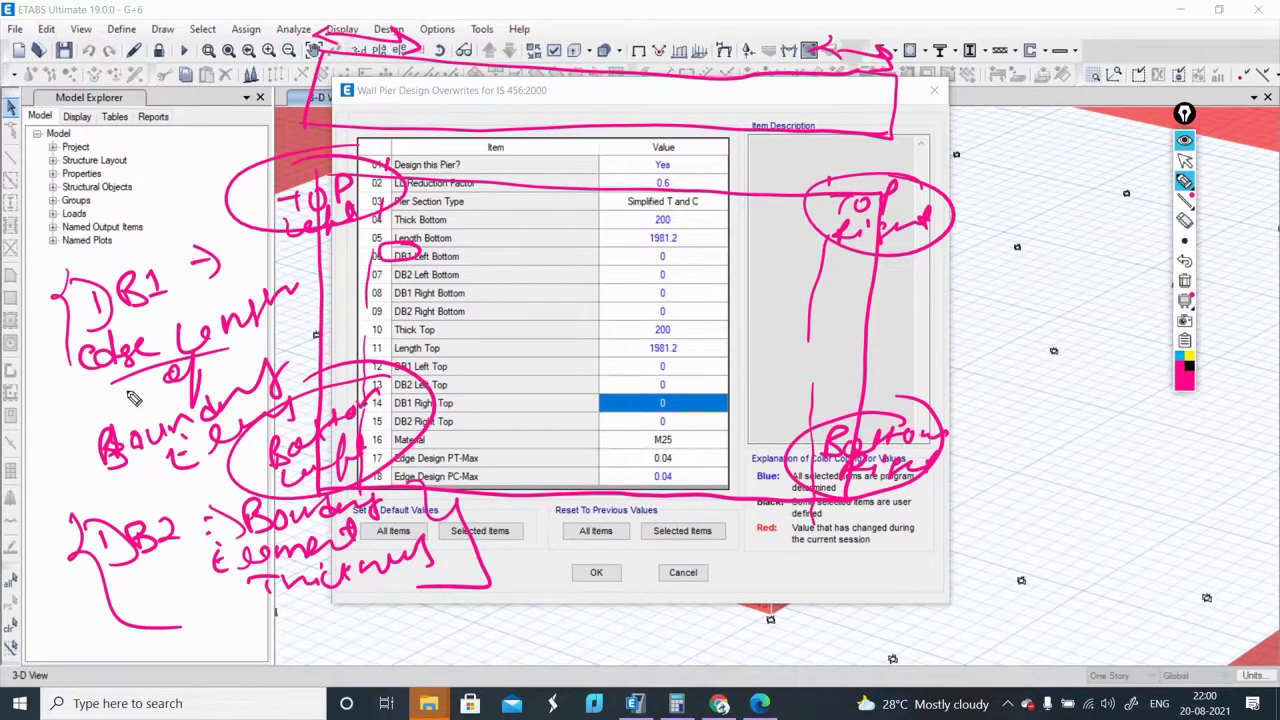
pyautogui.moveTo(90, 312); pyautogui.dragTo(195, 301)
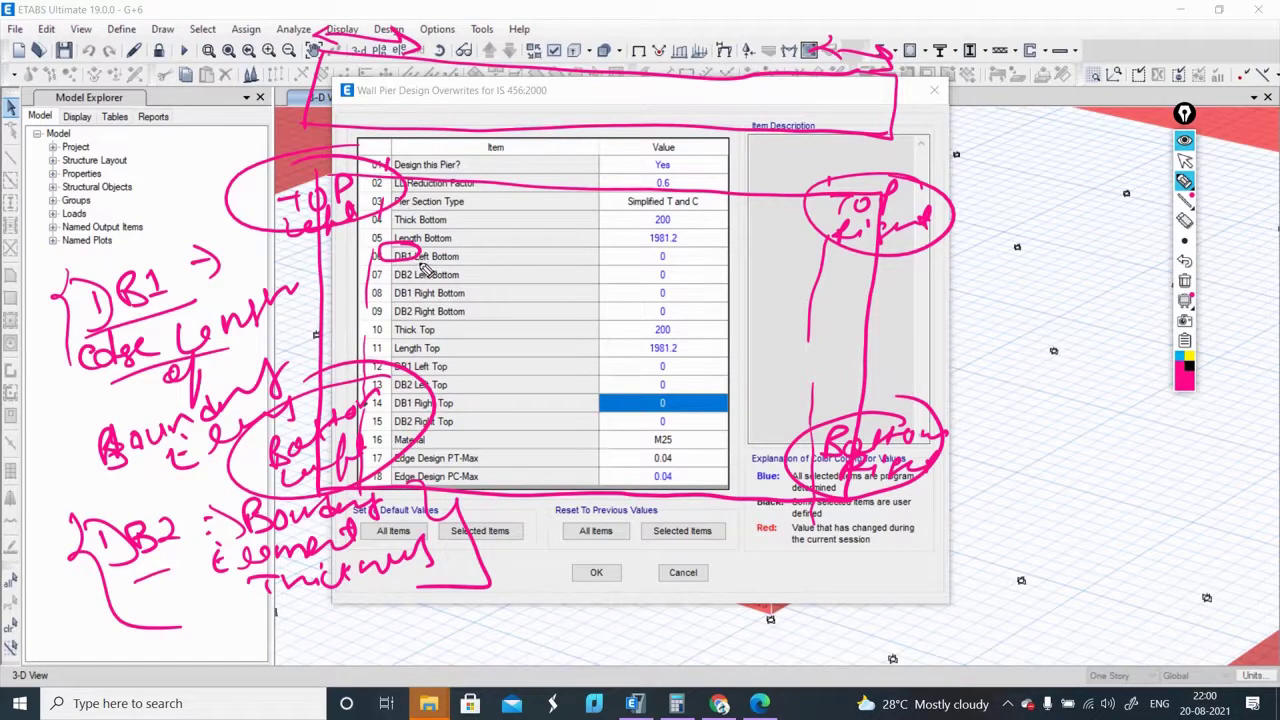
pyautogui.moveTo(414, 264)
pyautogui.mouseDown()
pyautogui.moveTo(459, 264)
pyautogui.moveTo(463, 316)
pyautogui.mouseUp()
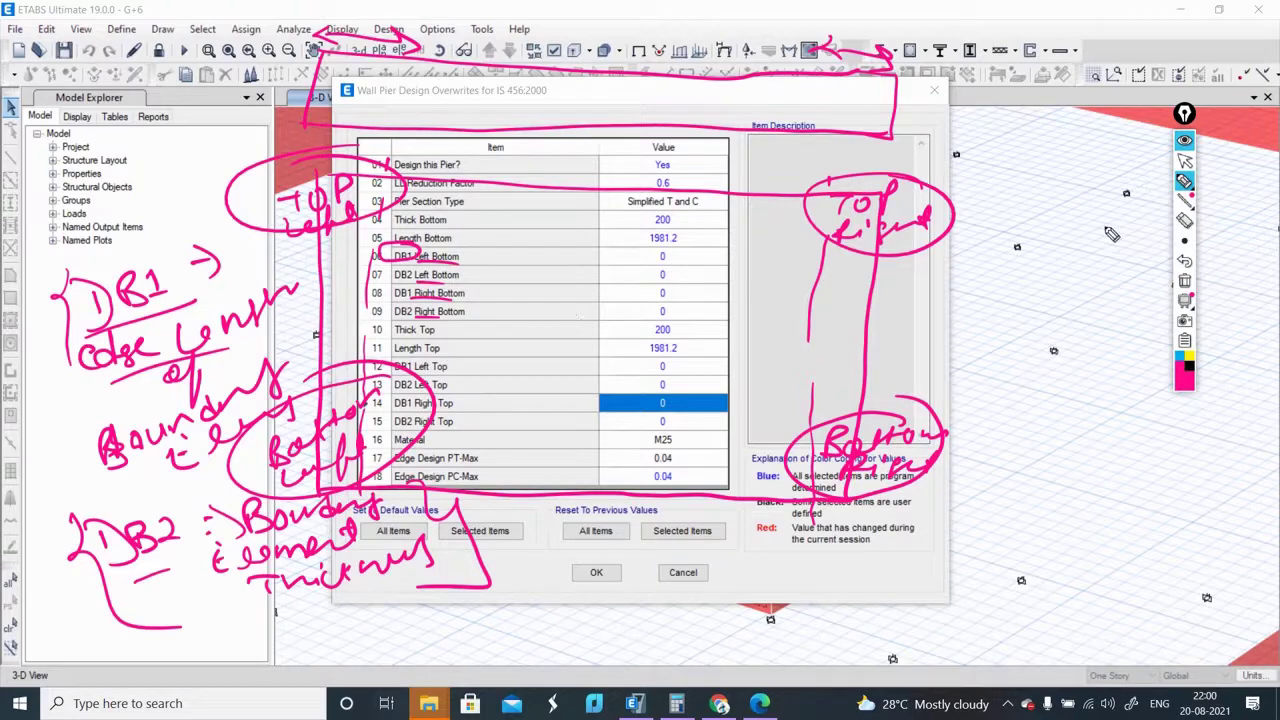
# Step: Clear all marks and sketch a plain rectangular wall plan with a barbell-shaped wall plan with end flanges below it
pyautogui.click(1184, 280)
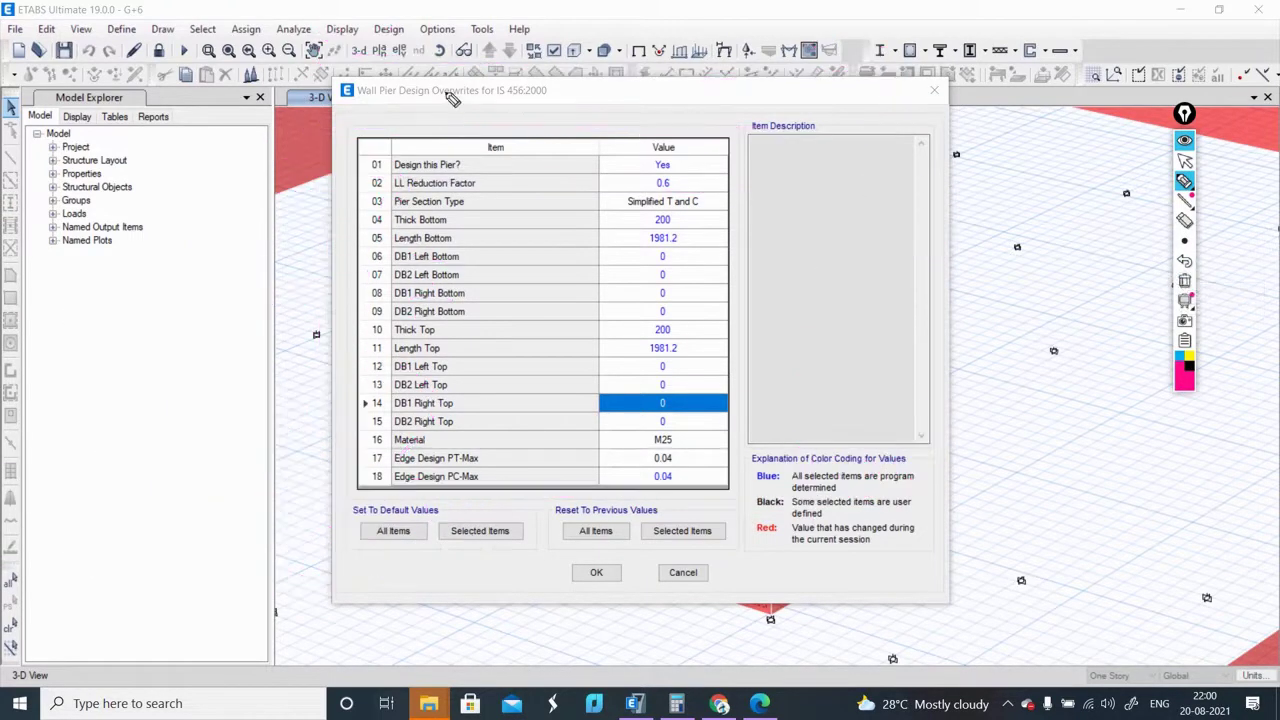
pyautogui.moveTo(449, 95)
pyautogui.mouseDown()
pyautogui.moveTo(445, 108)
pyautogui.moveTo(530, 84)
pyautogui.moveTo(828, 80)
pyautogui.moveTo(862, 150)
pyautogui.moveTo(440, 143)
pyautogui.mouseUp()
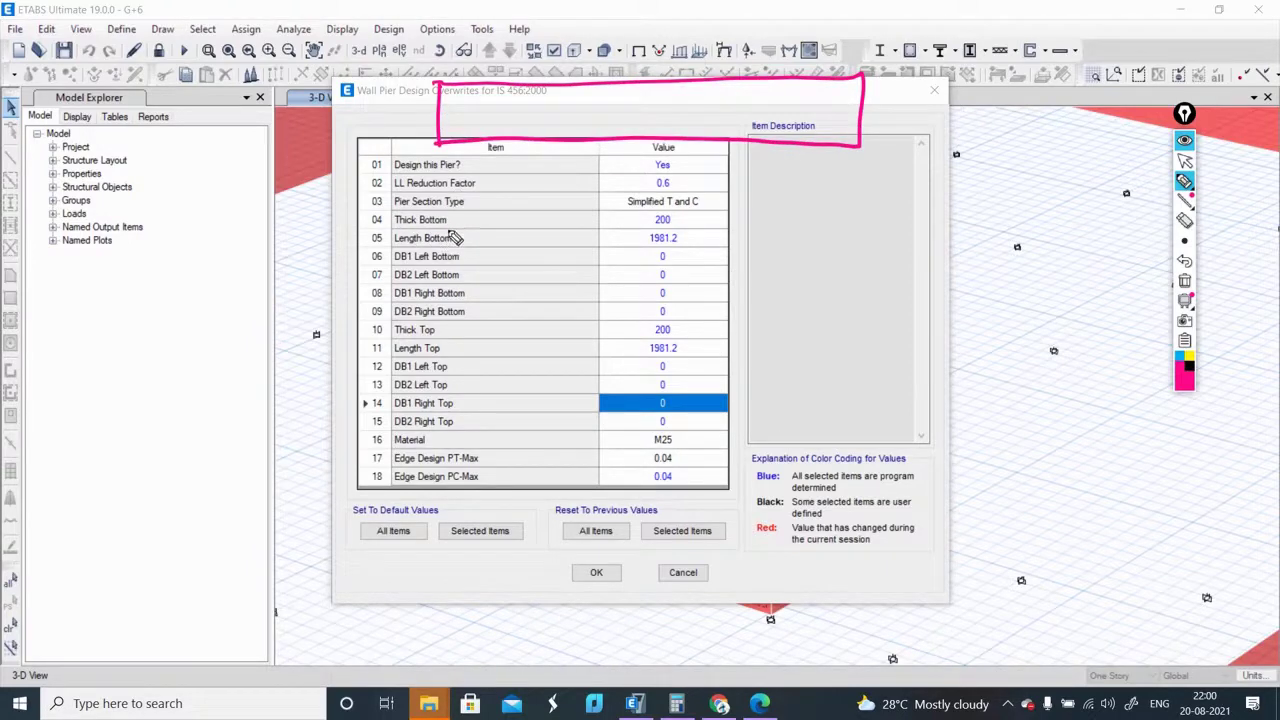
pyautogui.moveTo(448, 233)
pyautogui.mouseDown()
pyautogui.moveTo(448, 194)
pyautogui.moveTo(504, 194)
pyautogui.mouseUp()
pyautogui.moveTo(449, 232)
pyautogui.mouseDown()
pyautogui.moveTo(449, 292)
pyautogui.moveTo(515, 282)
pyautogui.moveTo(512, 257)
pyautogui.mouseUp()
pyautogui.moveTo(507, 200)
pyautogui.mouseDown()
pyautogui.moveTo(528, 231)
pyautogui.moveTo(800, 231)
pyautogui.mouseUp()
pyautogui.moveTo(512, 258)
pyautogui.mouseDown()
pyautogui.moveTo(812, 258)
pyautogui.moveTo(822, 186)
pyautogui.moveTo(848, 180)
pyautogui.moveTo(840, 290)
pyautogui.moveTo(808, 280)
pyautogui.moveTo(838, 286)
pyautogui.mouseUp()
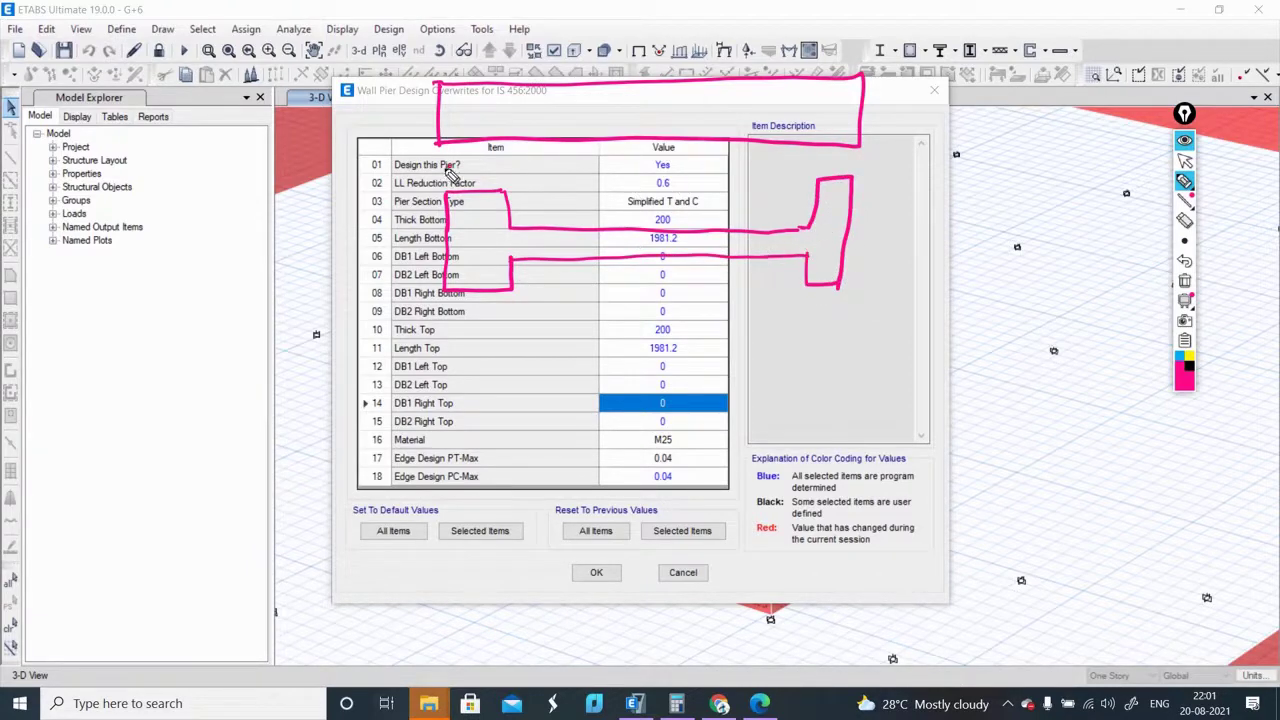
# Step: Draw double arrows over both end flanges of the barbell-shaped wall and write "DB1" and "DB2" beside the sketch
pyautogui.moveTo(452, 172); pyautogui.dragTo(520, 183)
pyautogui.moveTo(815, 170); pyautogui.dragTo(856, 168)
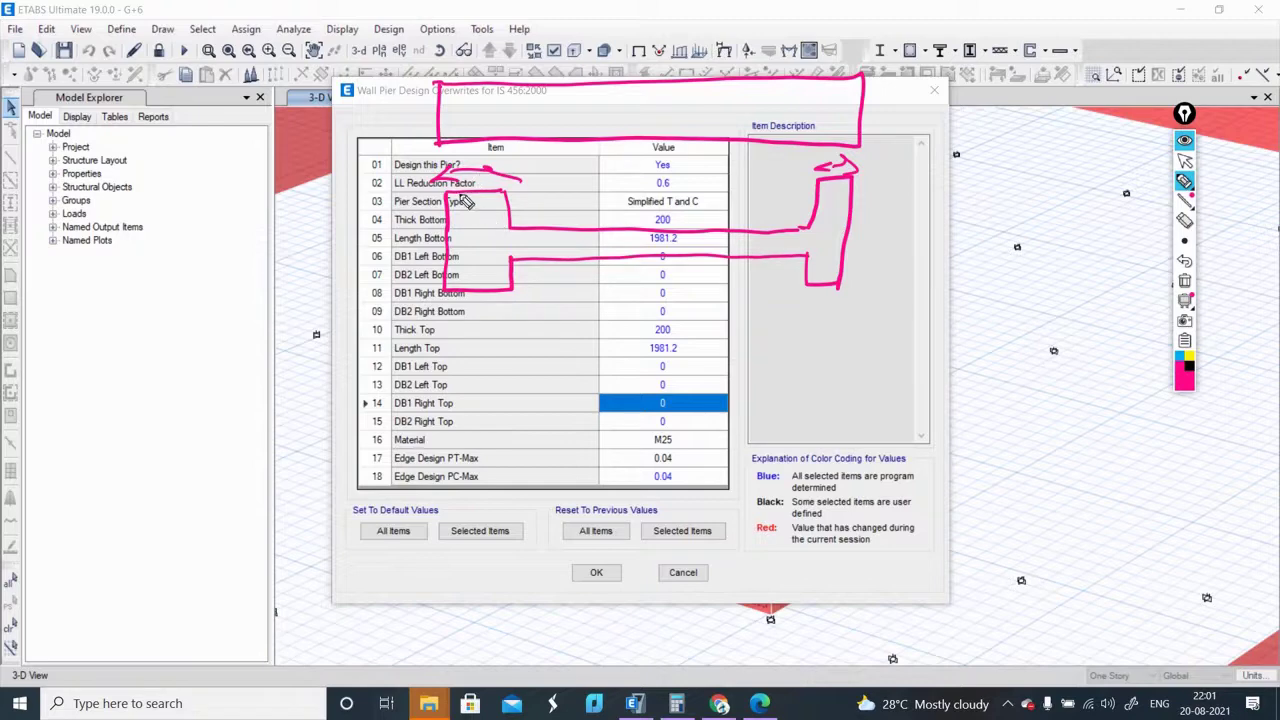
pyautogui.moveTo(240, 278)
pyautogui.mouseDown()
pyautogui.moveTo(242, 316)
pyautogui.moveTo(286, 296)
pyautogui.mouseUp()
pyautogui.moveTo(296, 266); pyautogui.dragTo(300, 298)
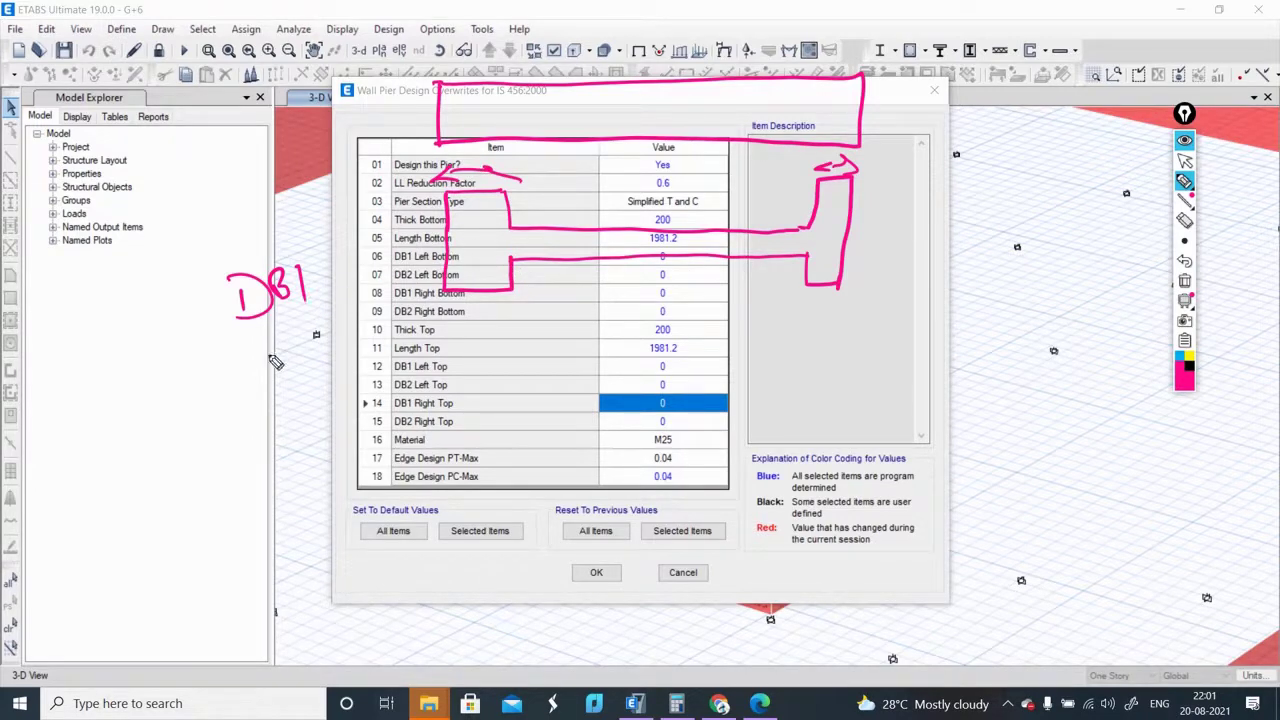
pyautogui.moveTo(249, 343)
pyautogui.mouseDown()
pyautogui.moveTo(258, 362)
pyautogui.moveTo(312, 336)
pyautogui.moveTo(337, 344)
pyautogui.mouseUp()
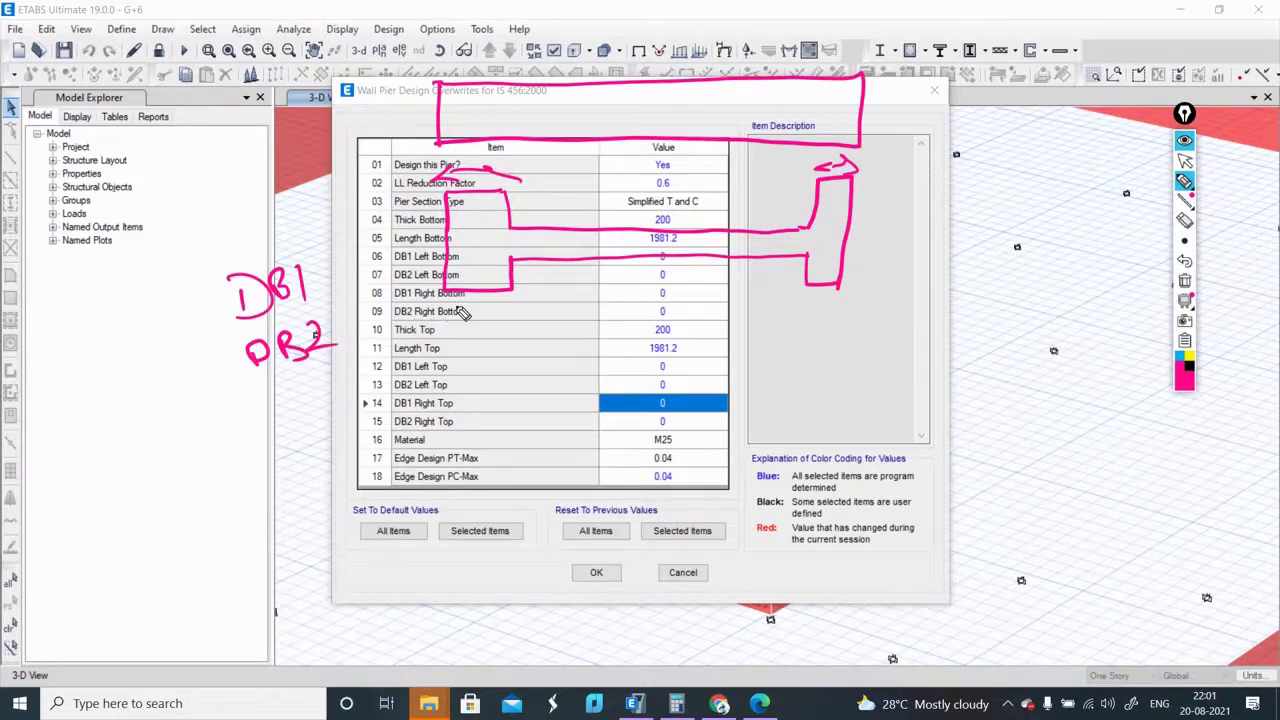
# Step: Mark both dimensions of one end flange with arrows and circle the DB2 note, the DB2 Right Bottom item and its value
pyautogui.moveTo(464, 312); pyautogui.dragTo(447, 302)
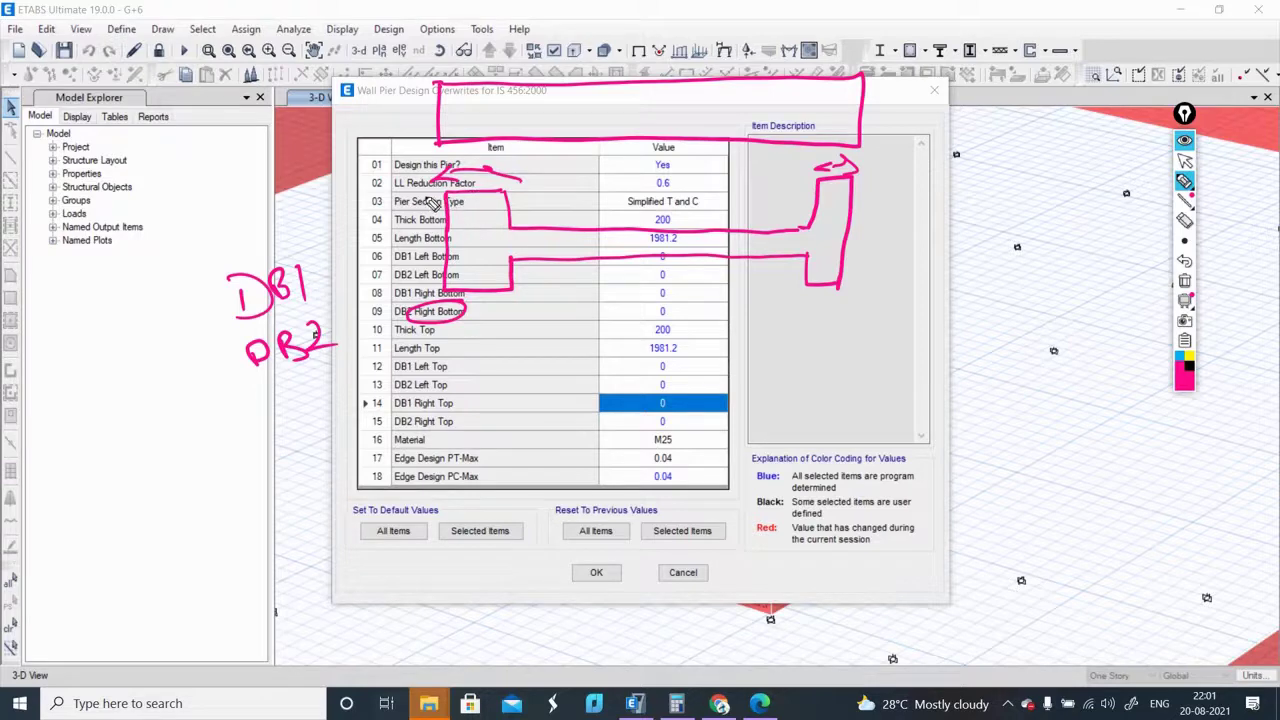
pyautogui.moveTo(428, 198); pyautogui.dragTo(420, 302)
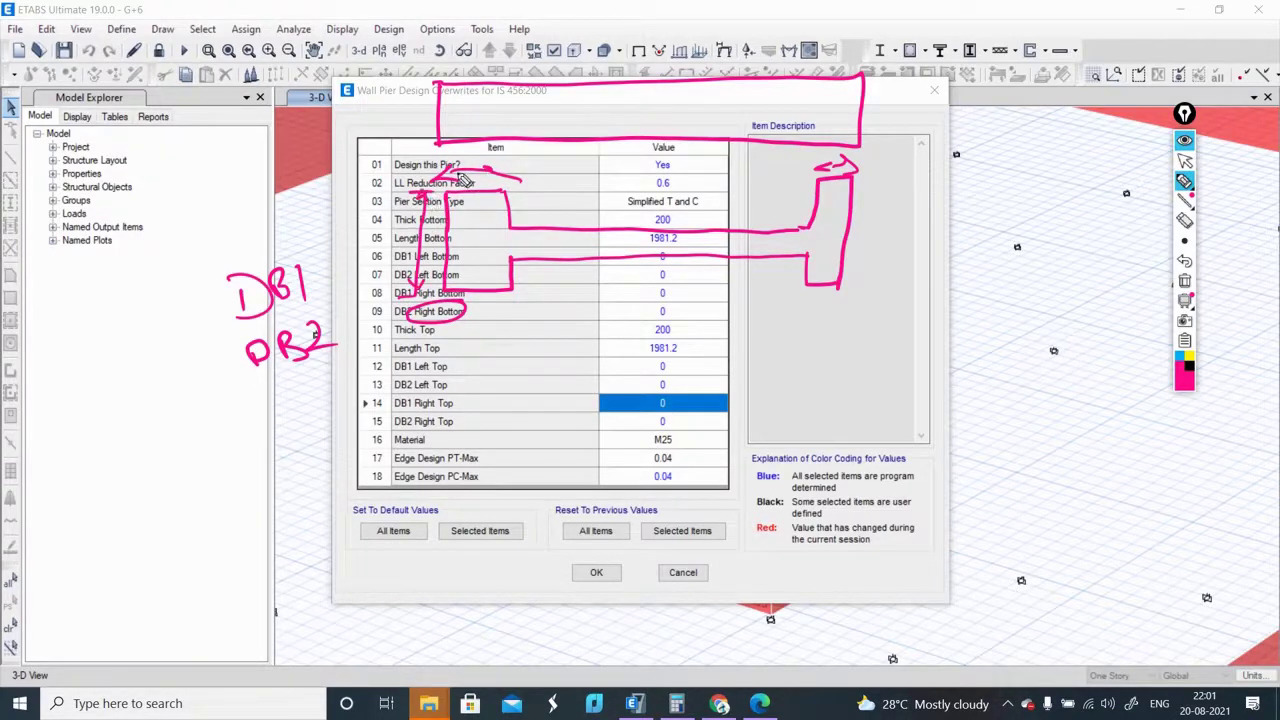
pyautogui.moveTo(489, 167); pyautogui.dragTo(506, 177)
pyautogui.moveTo(340, 320); pyautogui.dragTo(340, 347)
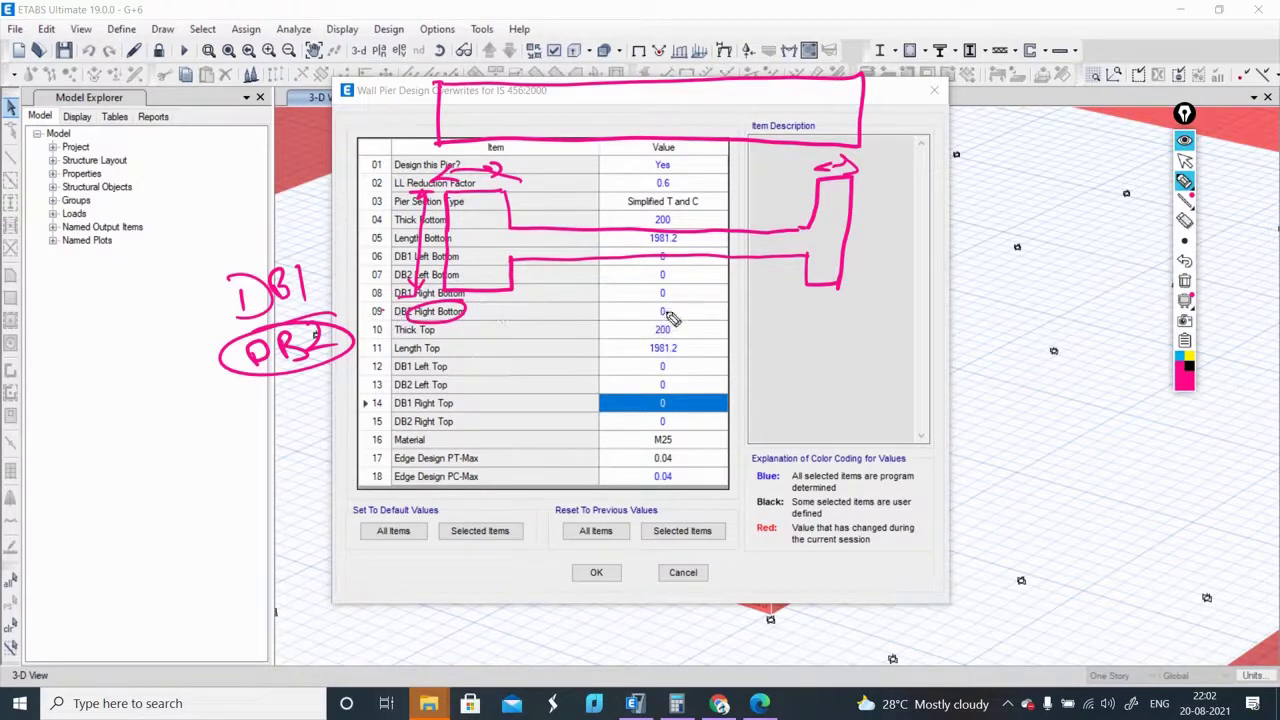
pyautogui.moveTo(662, 301)
pyautogui.mouseDown()
pyautogui.moveTo(680, 320)
pyautogui.moveTo(658, 301)
pyautogui.mouseUp()
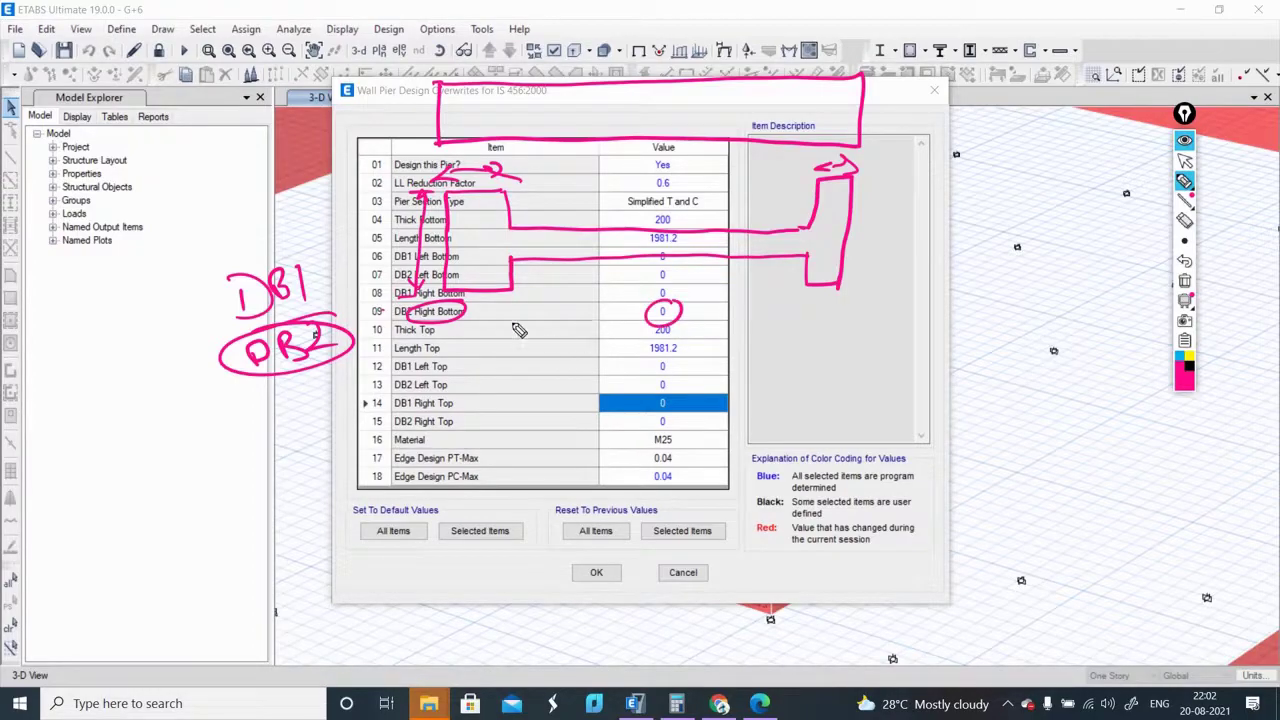